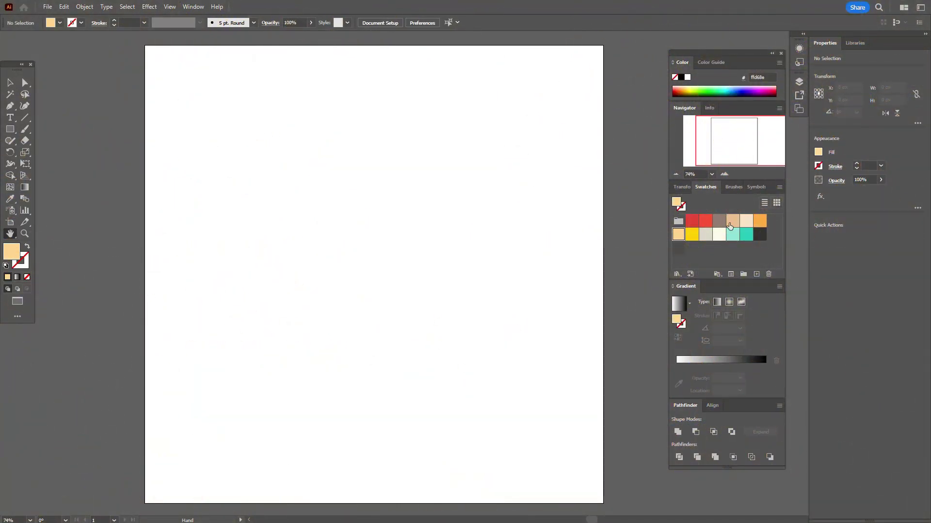
Draw a pale peach rectangle filling the entire artboard as the sky background.
left_click(9, 130)
left_click_drag(144, 44, 568, 504)
left_click(10, 83)
left_click(49, 127)
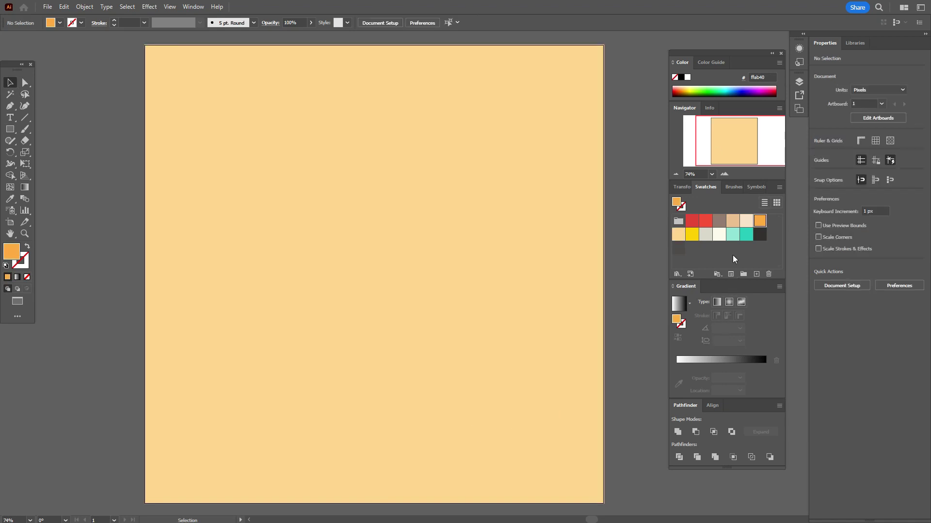
left_click(732, 235)
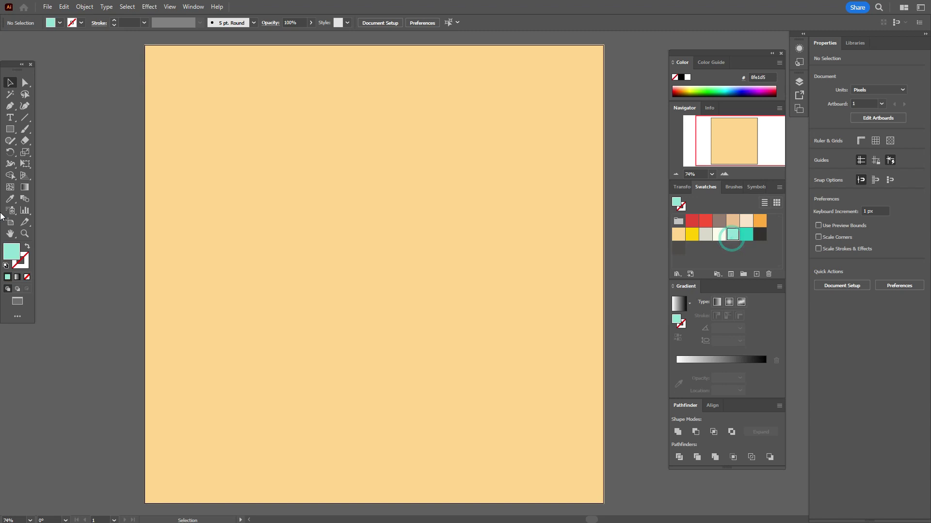
left_click(10, 130)
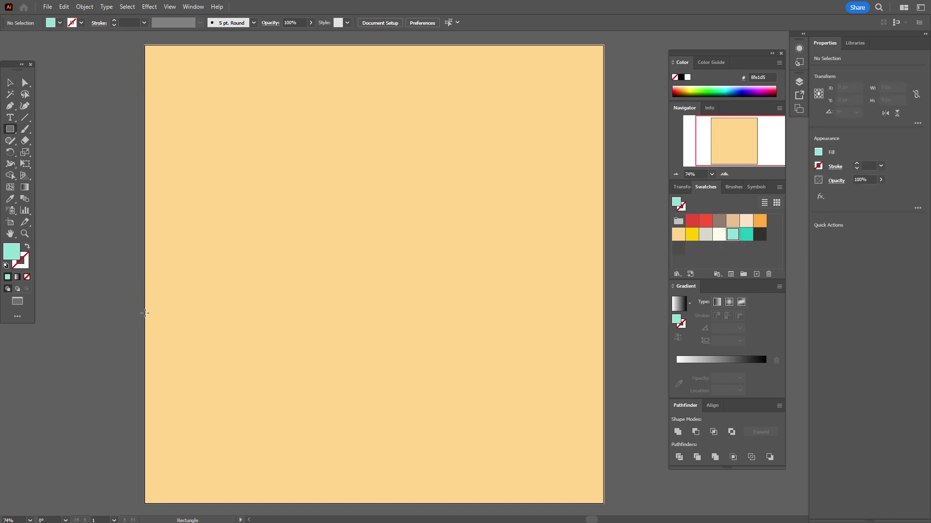
Draw a light teal rectangle from the artboard's mid-left edge to the bottom-right corner.
left_click_drag(145, 314, 604, 505)
left_click(10, 83)
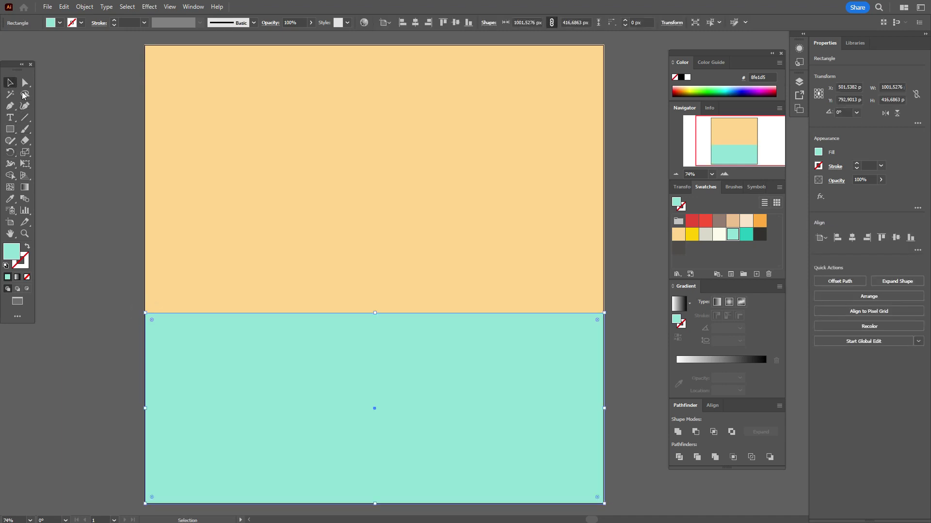
left_click(83, 144)
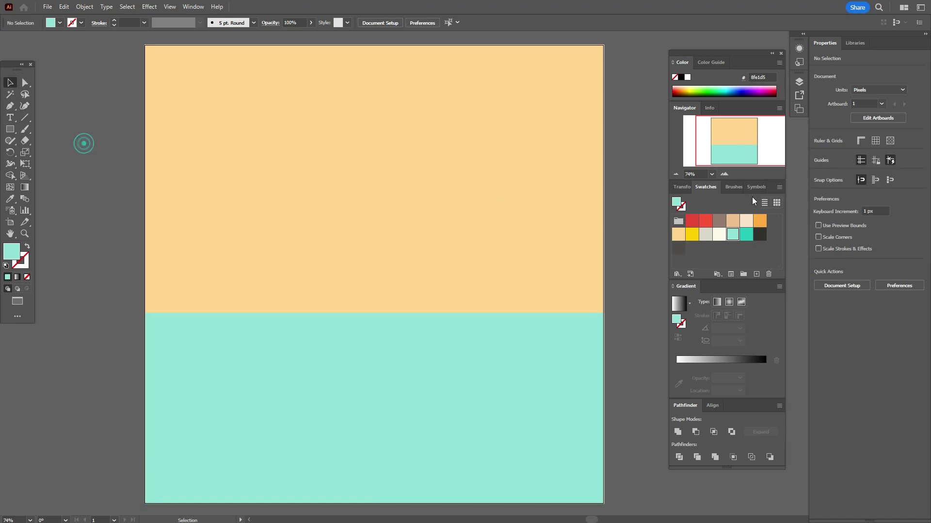
left_click(758, 224)
left_click(9, 129)
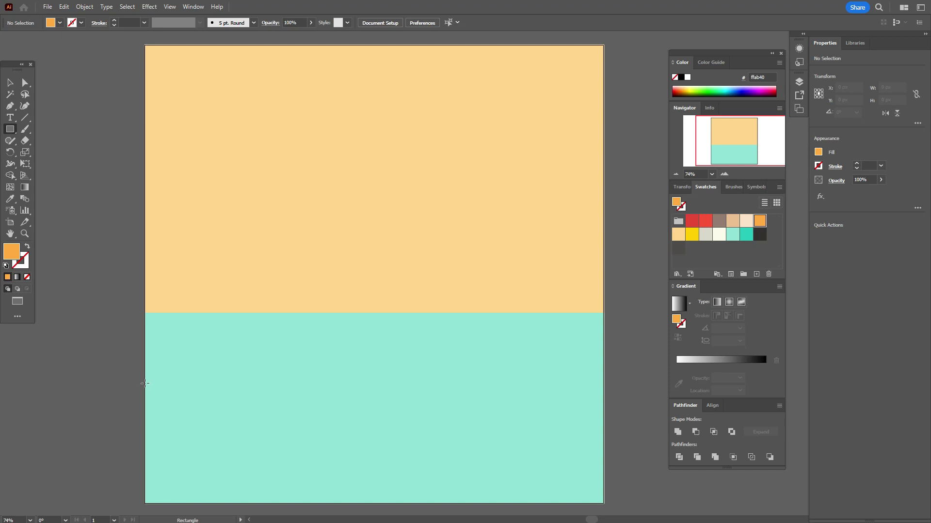
Draw an orange bottom rectangle, add two top-edge anchors, and lower its top corners slightly.
mouse_move(144, 384)
left_mouse_down()
mouse_move(537, 467)
mouse_move(605, 504)
left_mouse_up()
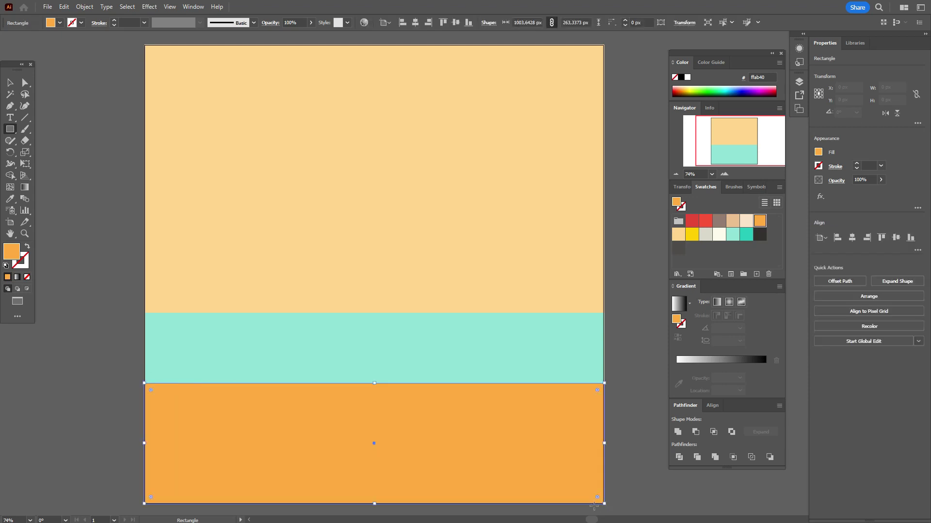
left_click(10, 106)
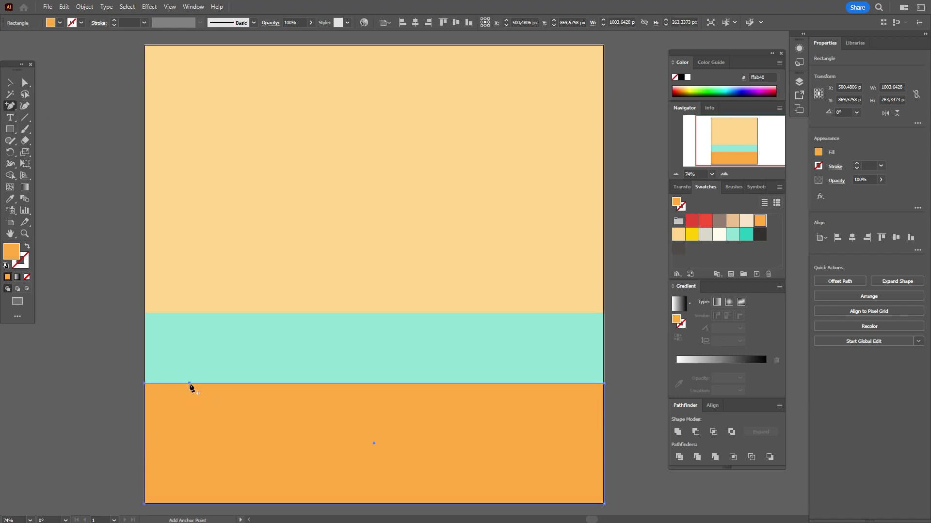
left_click(190, 384)
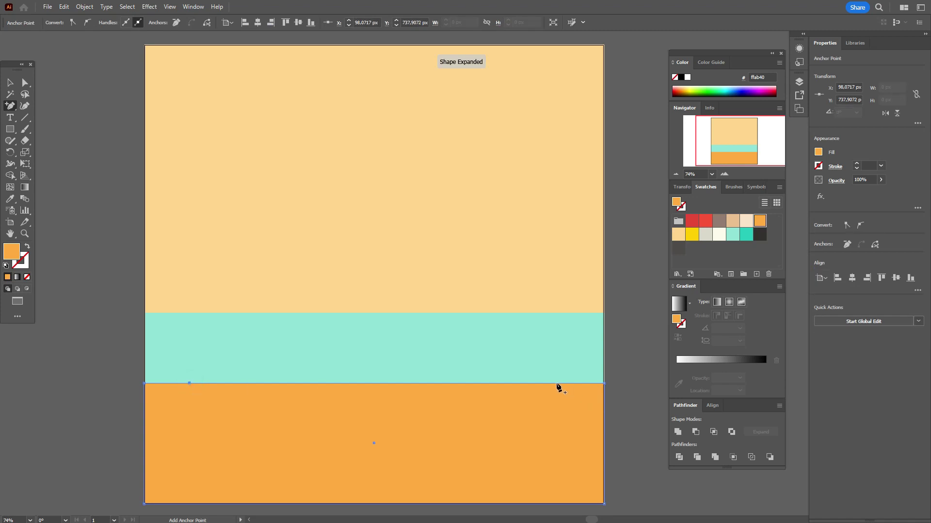
left_click(556, 383)
left_click(25, 83)
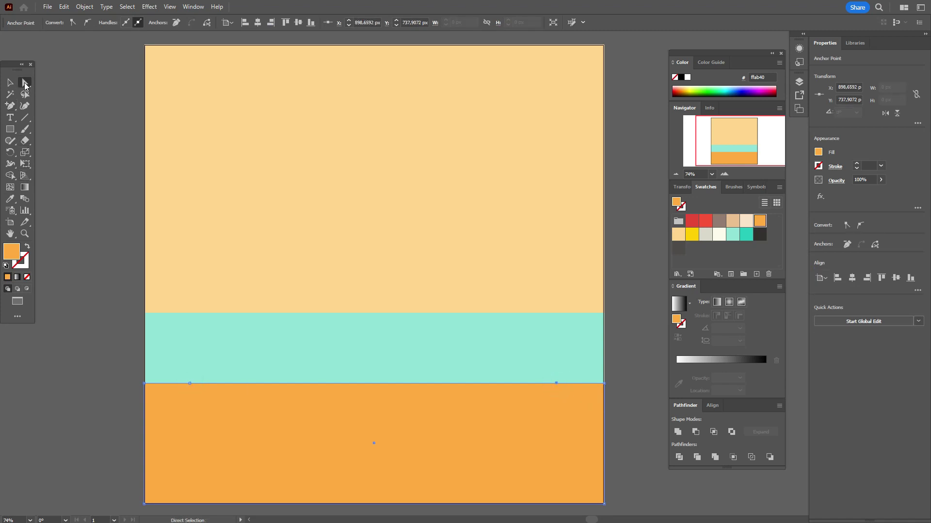
left_click(145, 384)
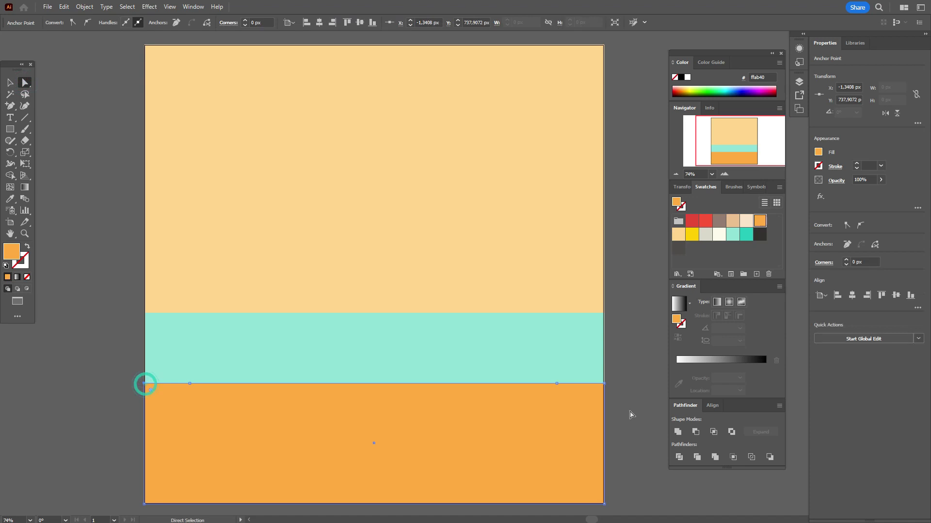
left_click(604, 384, "shift")
key("Down")
key("Down")
key("Down")
key("Down")
key("Down")
key("Down")
key("Down")
key("Down")
key("Down")
key("Down")
key("Down")
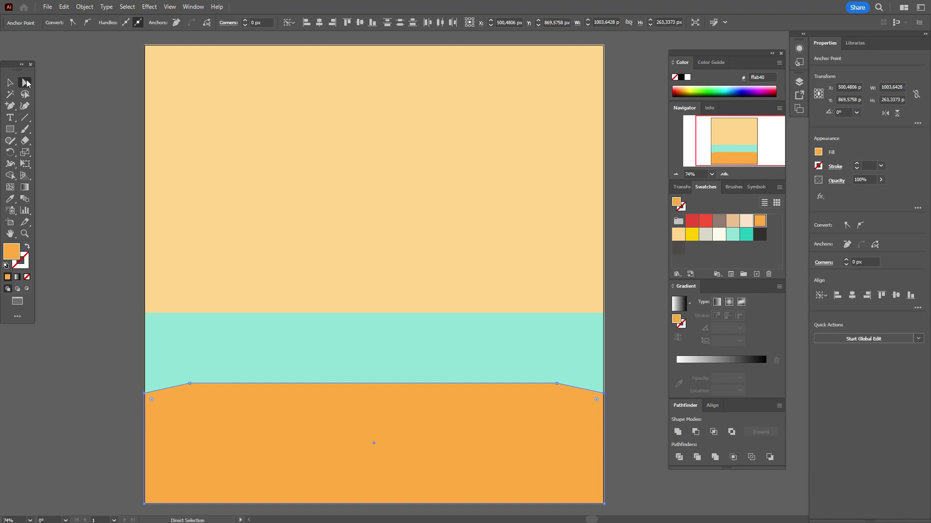
Round the sand's two top shoulders with the live corner widget on the added anchors.
left_click(70, 227)
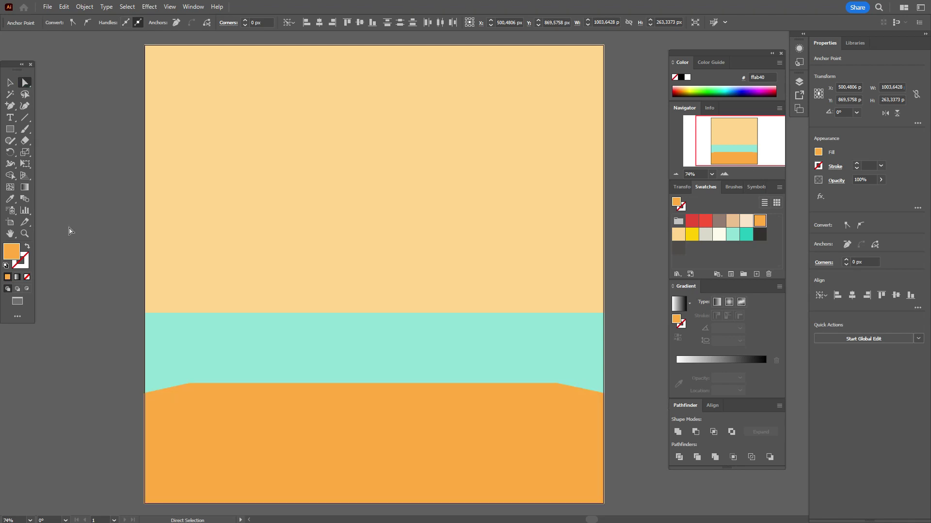
left_click(188, 384)
left_click(189, 384)
left_click(556, 384, "shift")
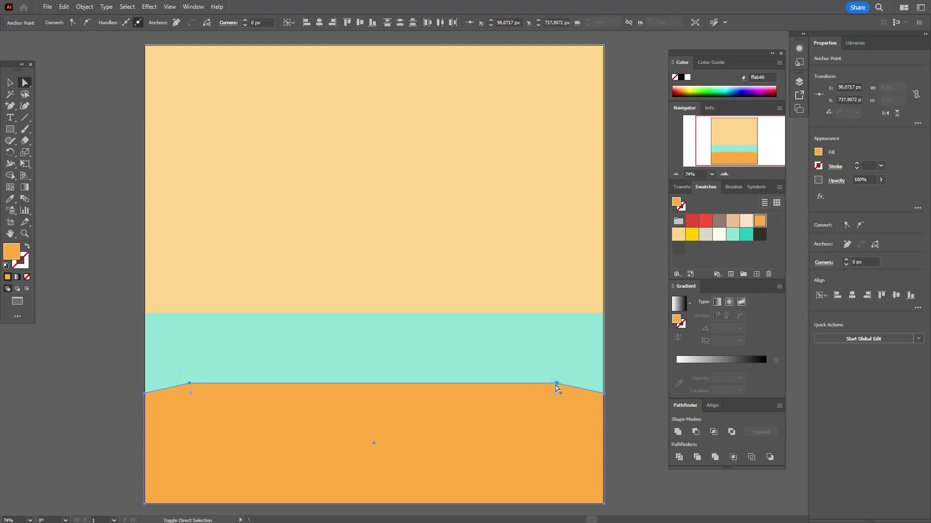
left_click_drag(190, 393, 291, 498)
left_click(629, 364)
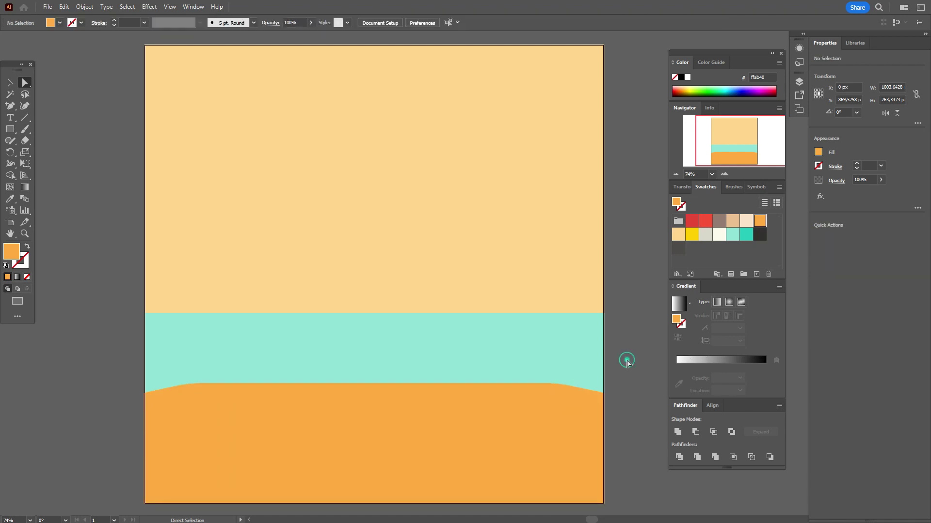
Draw a darker teal wedge from the left edge widening to the right edge.
left_click(747, 234)
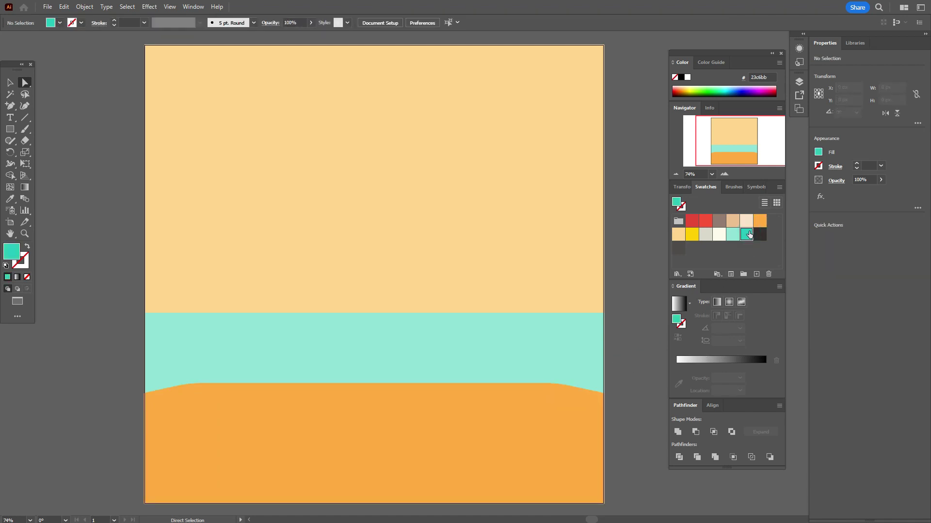
left_click_drag(11, 106, 34, 109)
key("p")
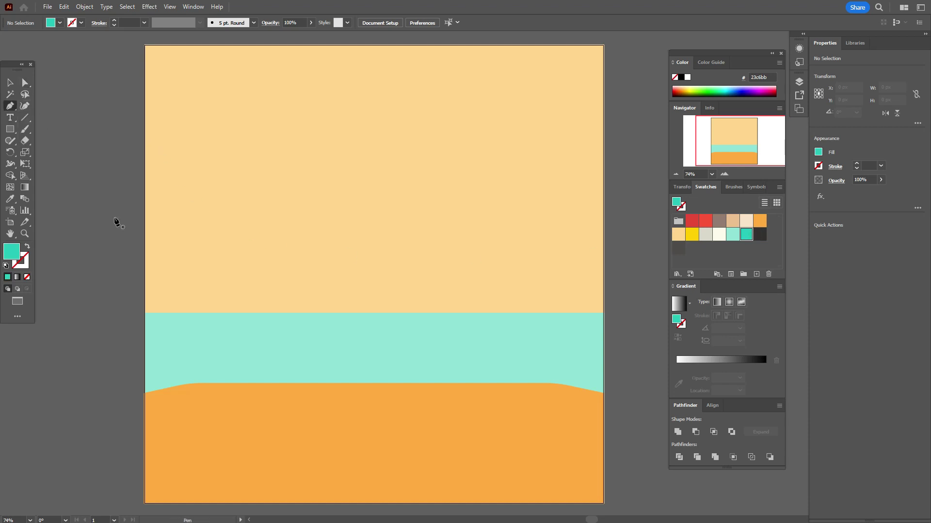
left_click(146, 373)
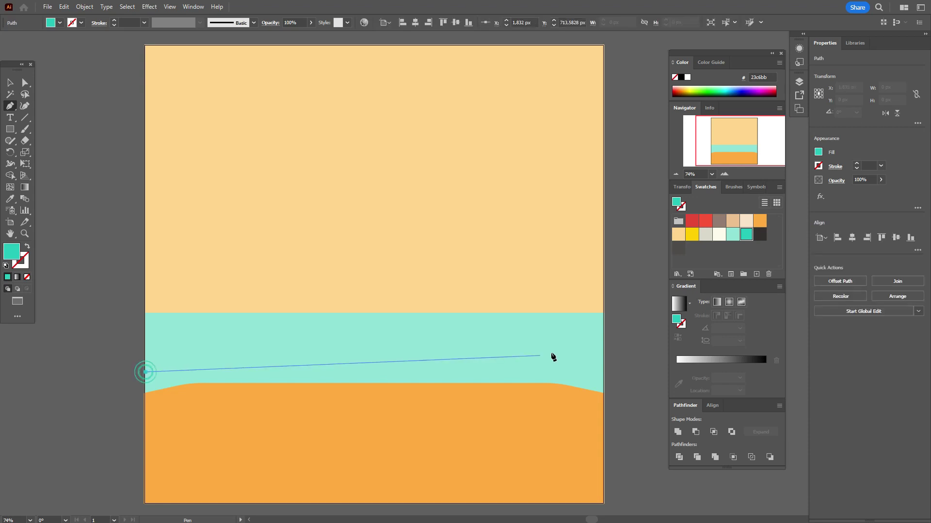
left_click(603, 359)
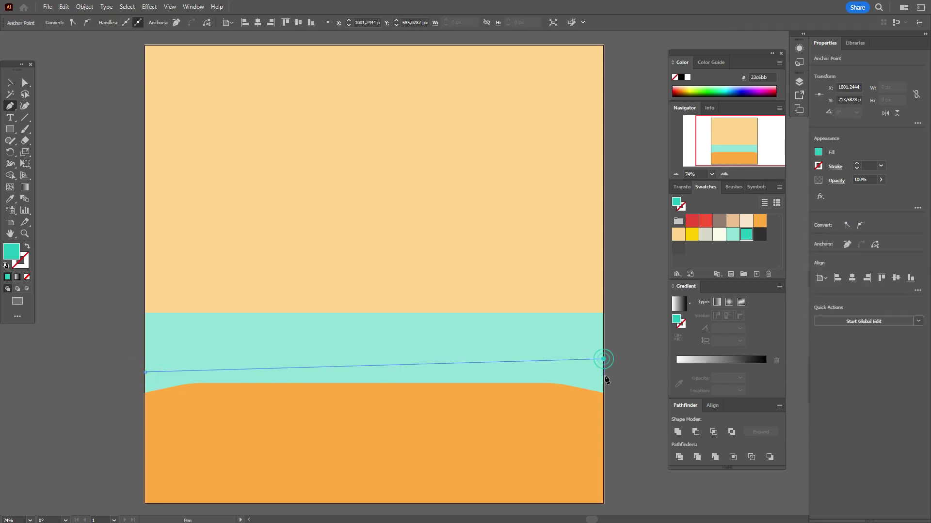
left_click(603, 381)
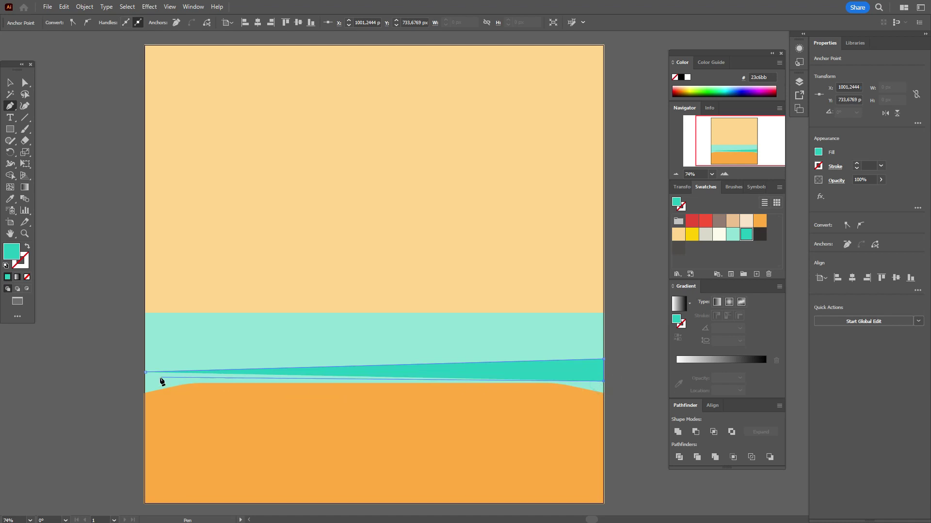
left_click(146, 372)
left_click(146, 373)
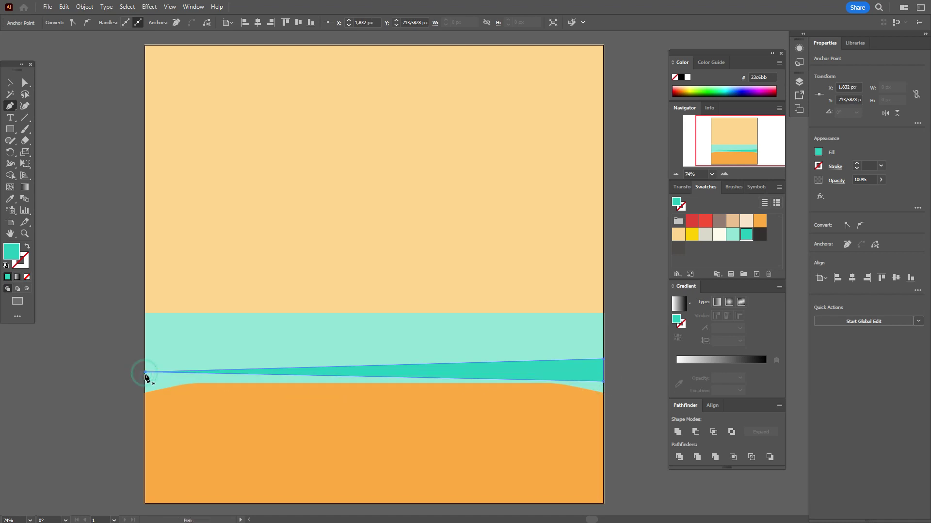
Draw a second darker teal wave wedge higher up across the sea.
left_click(146, 319)
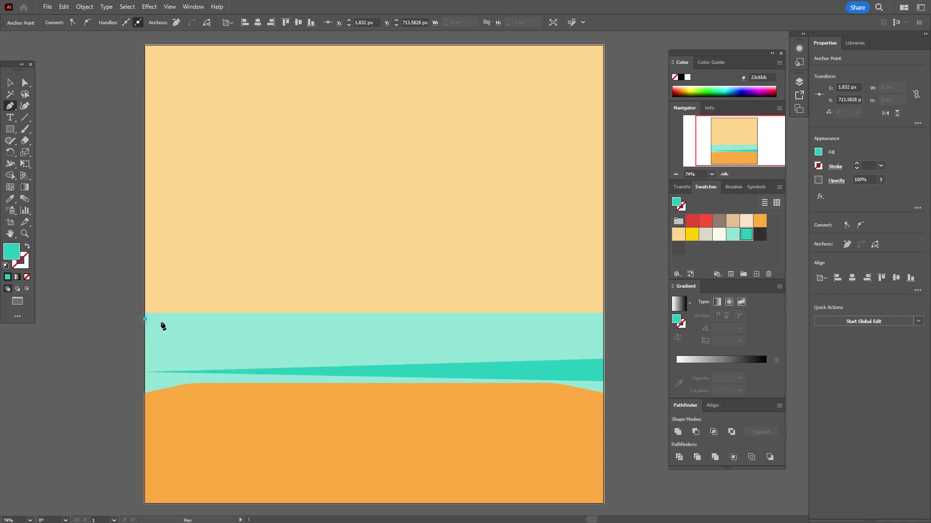
left_click(603, 335)
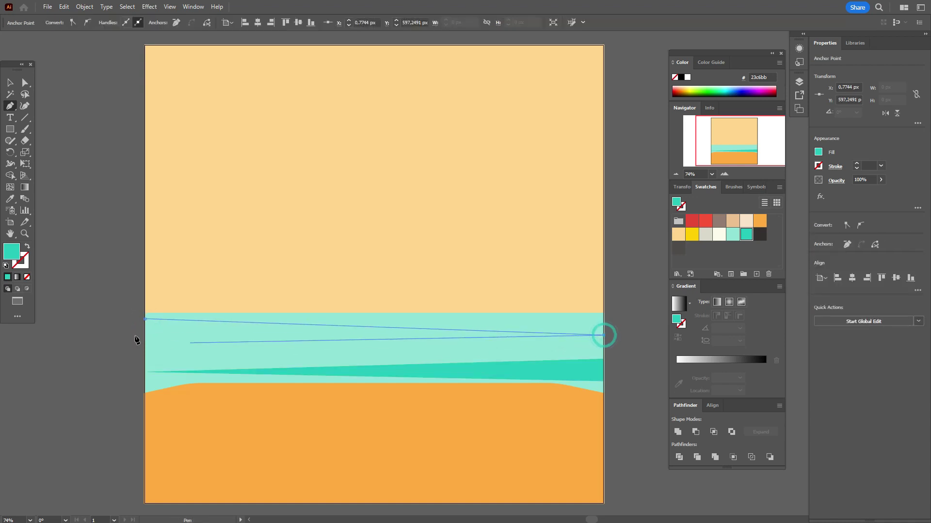
left_click(145, 348)
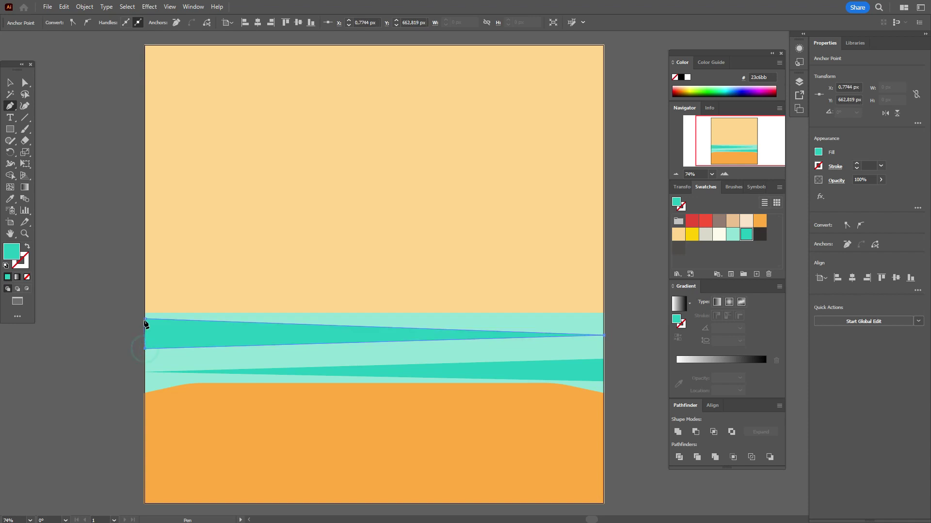
left_click(145, 319)
key("v")
left_click(39, 113)
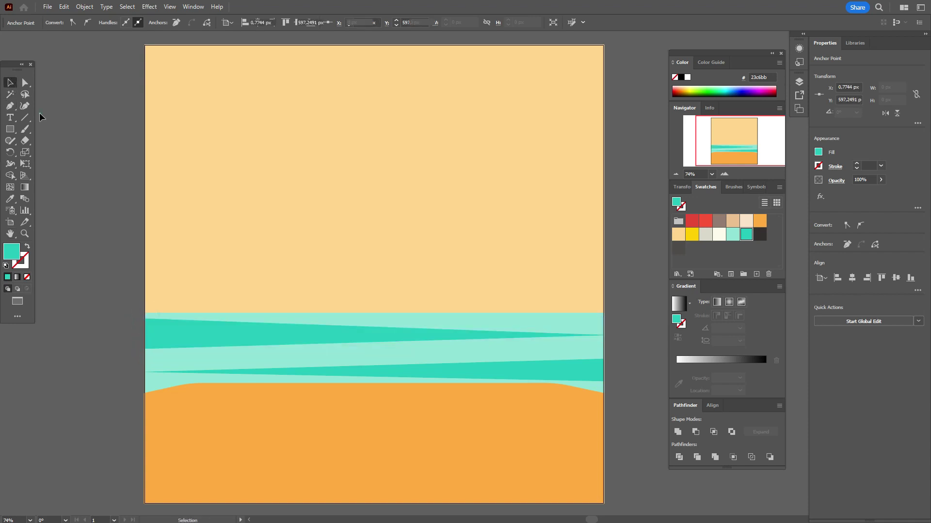
Draw two thin wave slivers with the Pen, one from the left edge and one from the right.
left_click(10, 106)
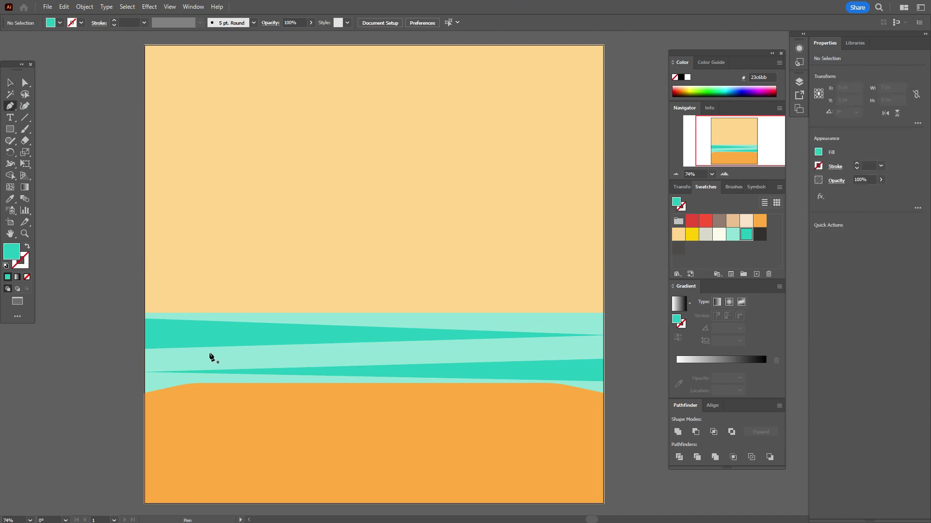
left_click(145, 359)
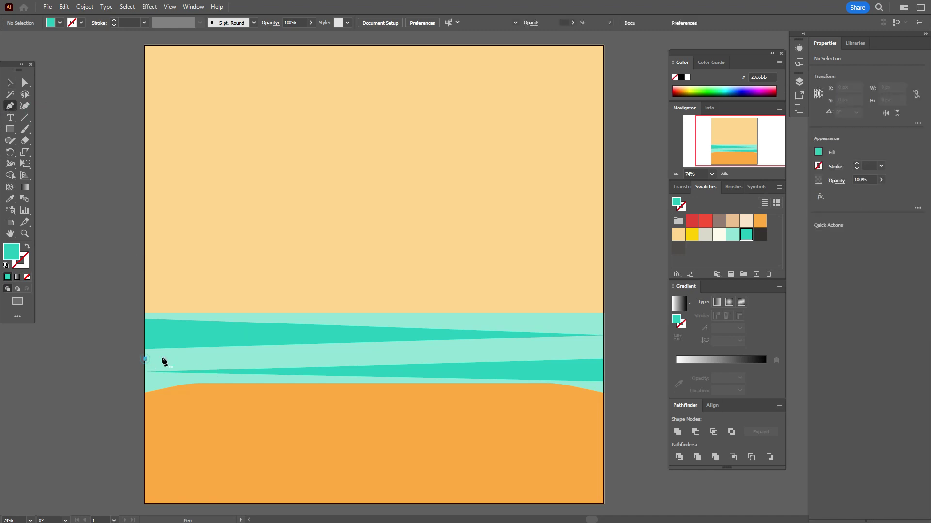
left_click(219, 353)
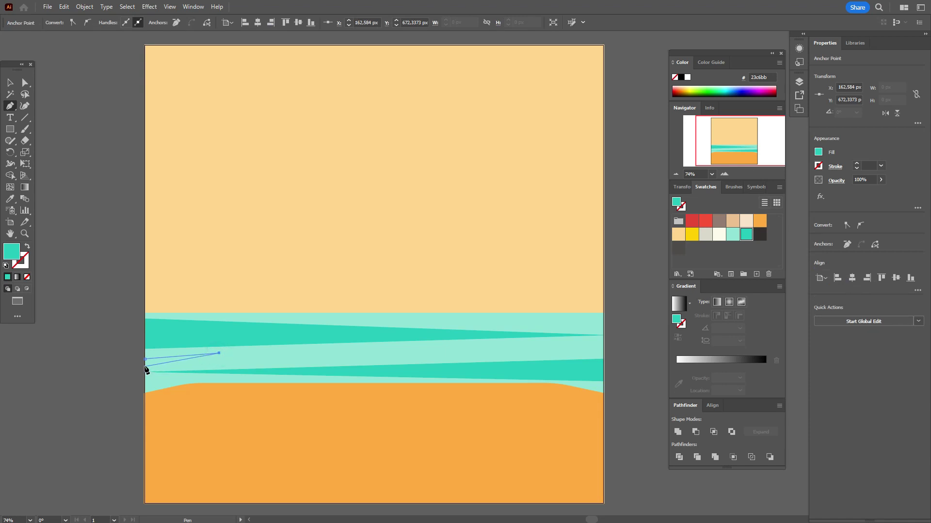
left_click(145, 364)
left_click(145, 360)
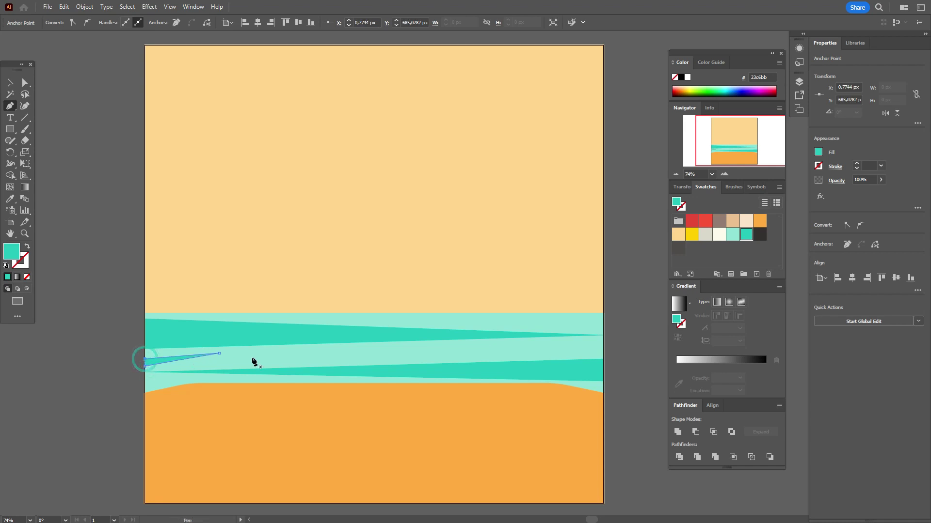
left_click(603, 317)
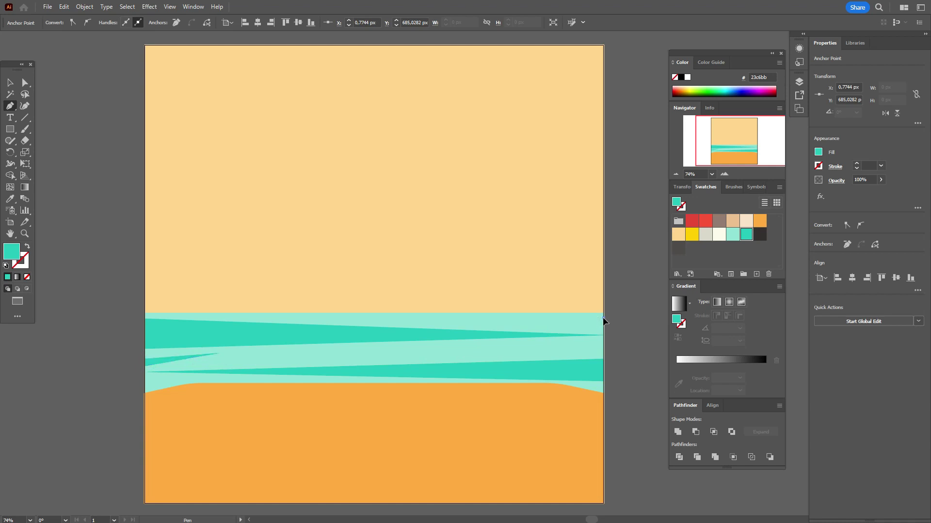
left_click(514, 321)
left_click(515, 324)
left_click(603, 319)
Adjust the slivers' tip points, stretching the right sliver toward the artboard edge.
left_click(25, 82)
left_click(56, 112)
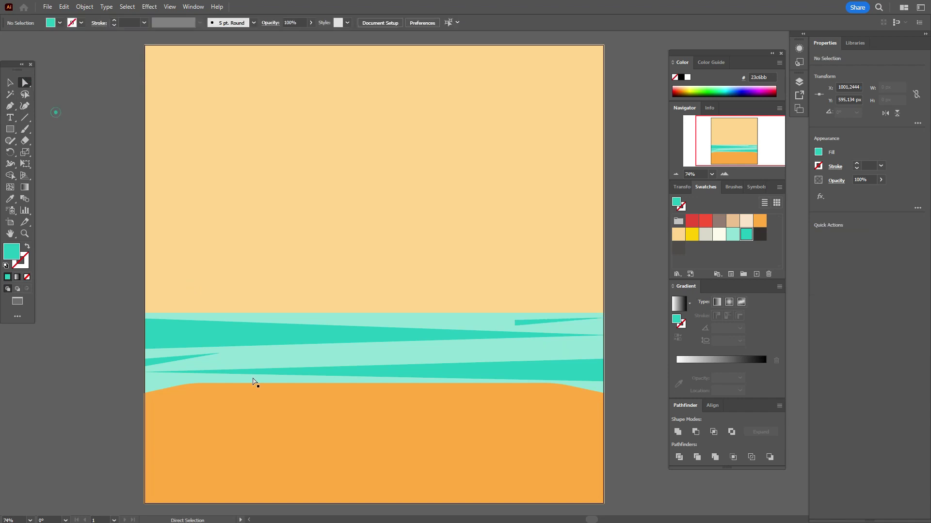
left_click(216, 357)
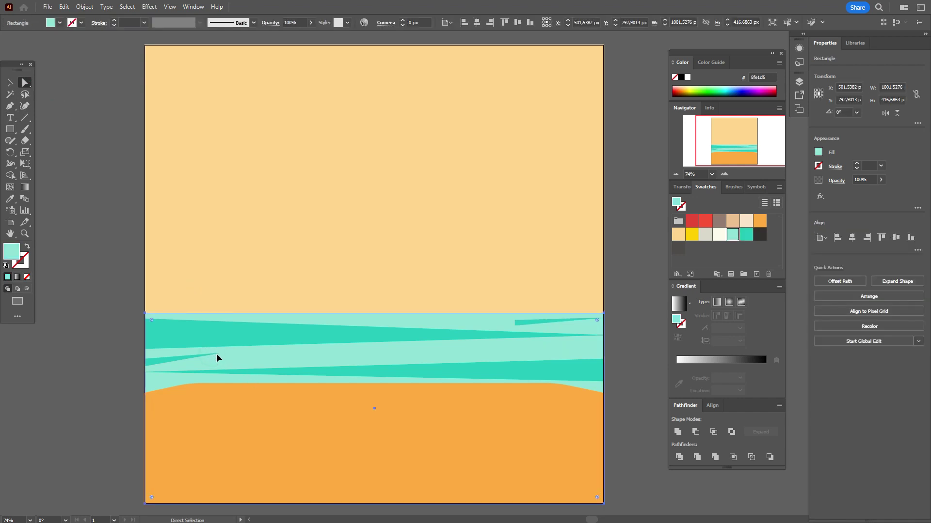
left_click(220, 360)
left_click_drag(221, 360, 220, 359)
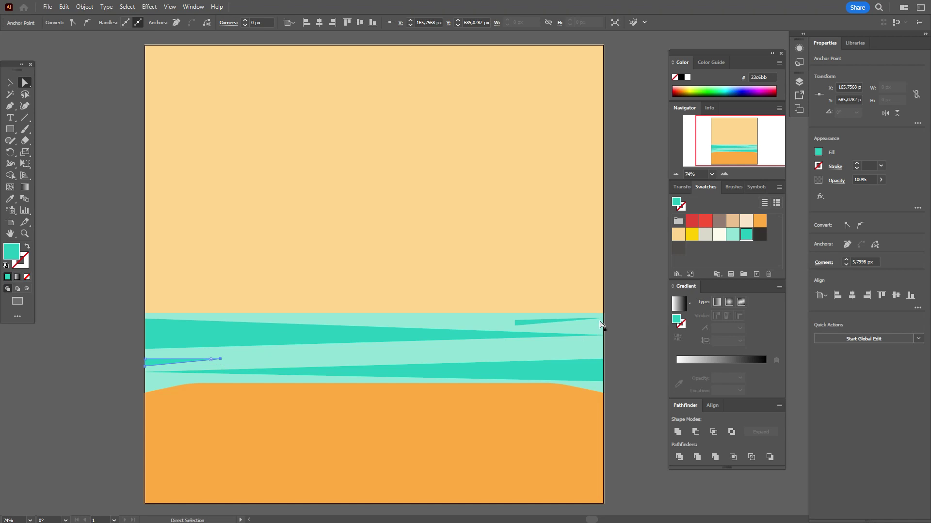
left_click(600, 320)
left_click_drag(600, 320, 603, 326)
left_click(617, 327)
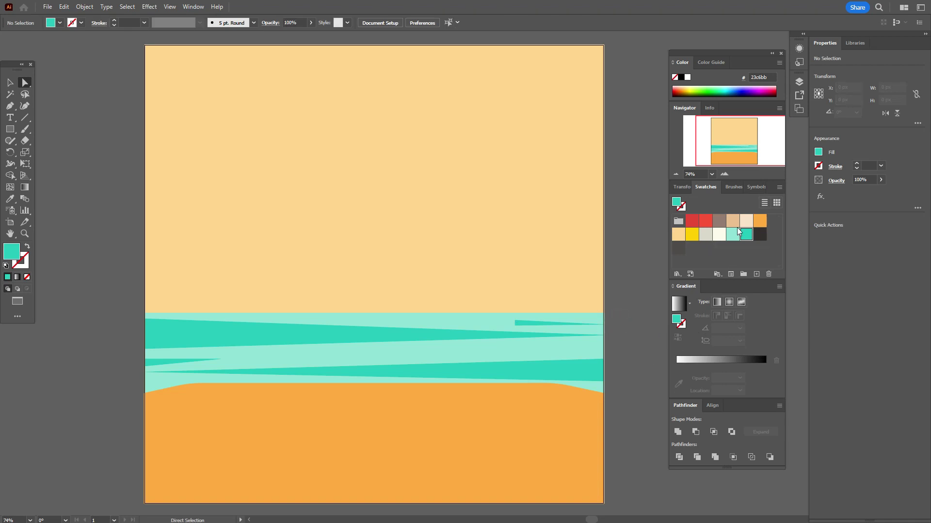
Draw a large cream circle, enlarge it from both sides, and lower it onto the horizon.
left_click(720, 236)
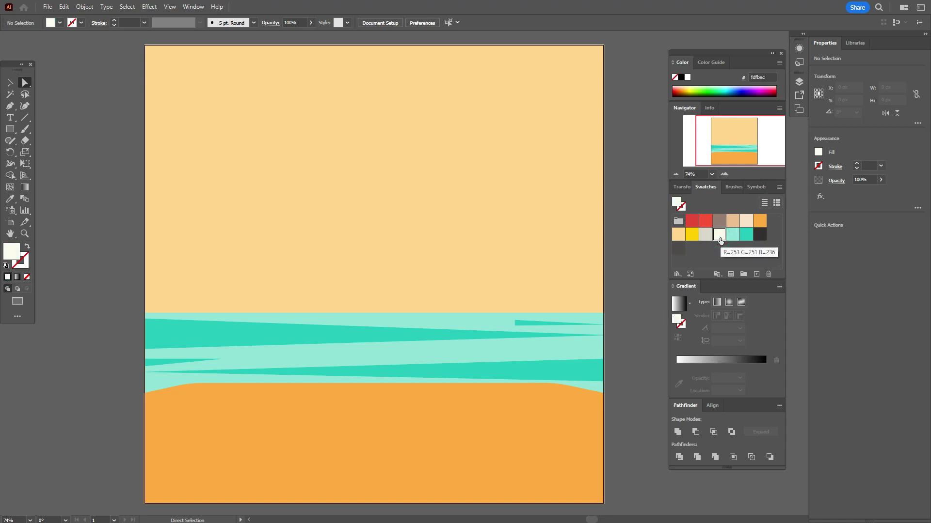
left_click_drag(10, 129, 46, 152)
left_click_drag(228, 87, 550, 413)
key("v")
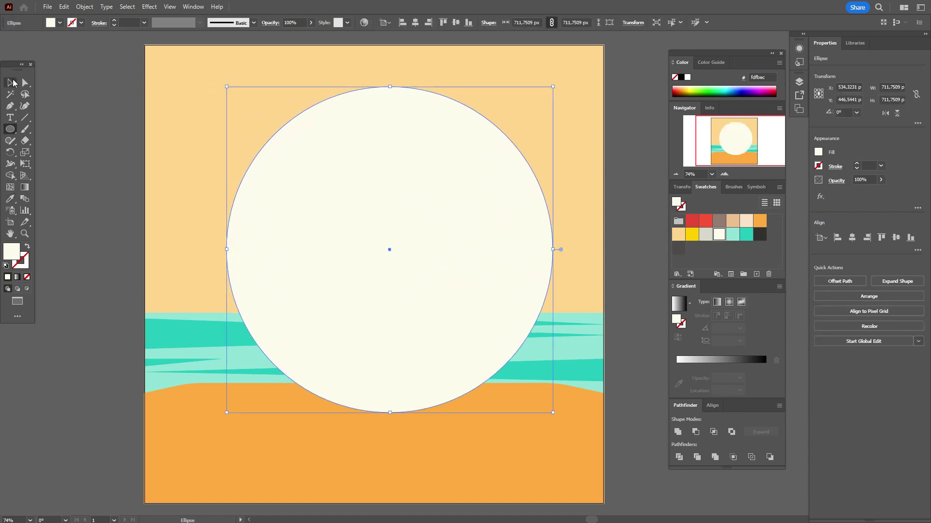
left_click_drag(453, 253, 450, 254)
left_click_drag(449, 257, 449, 256)
left_click_drag(220, 251, 171, 257)
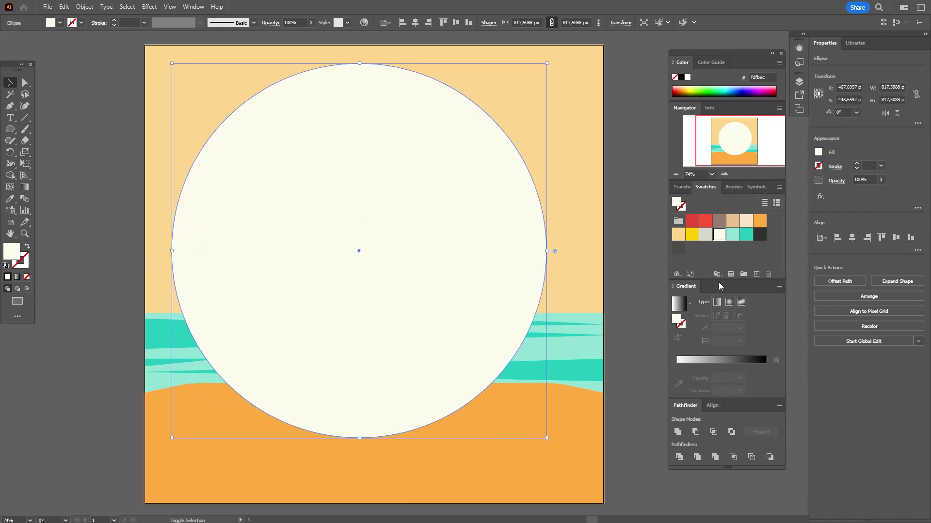
left_click_drag(565, 251, 571, 257)
left_click_drag(443, 264, 450, 310)
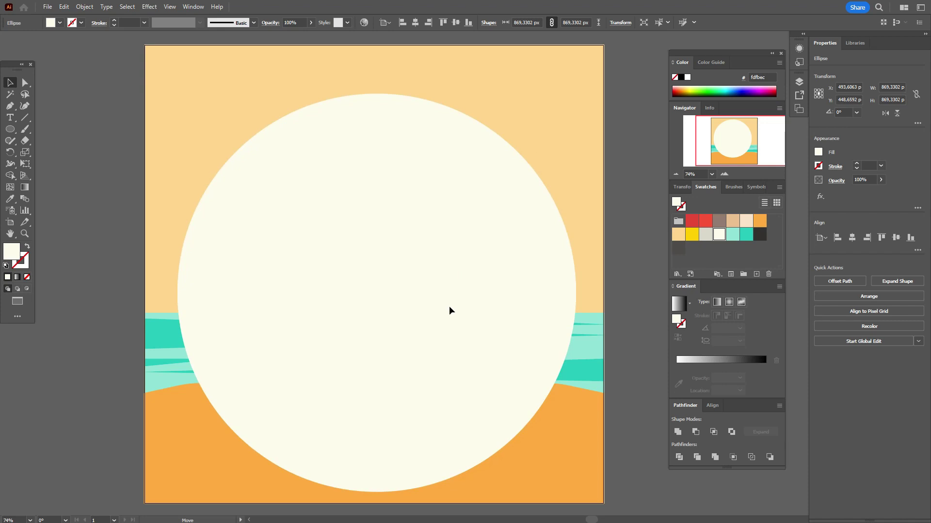
left_click_drag(449, 310, 449, 311)
Send the sun circle behind the sea waves and sand.
left_click(598, 218, "shift")
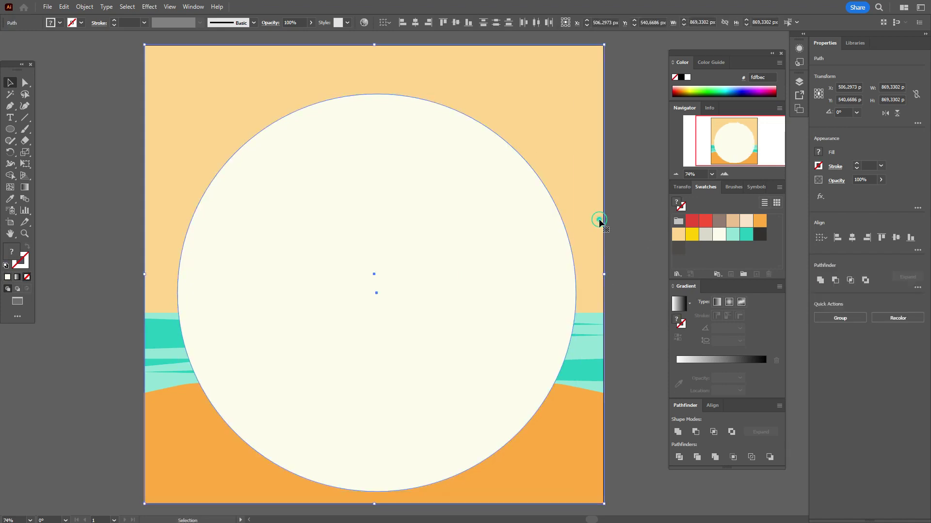
right_click(598, 220)
mouse_move(630, 437)
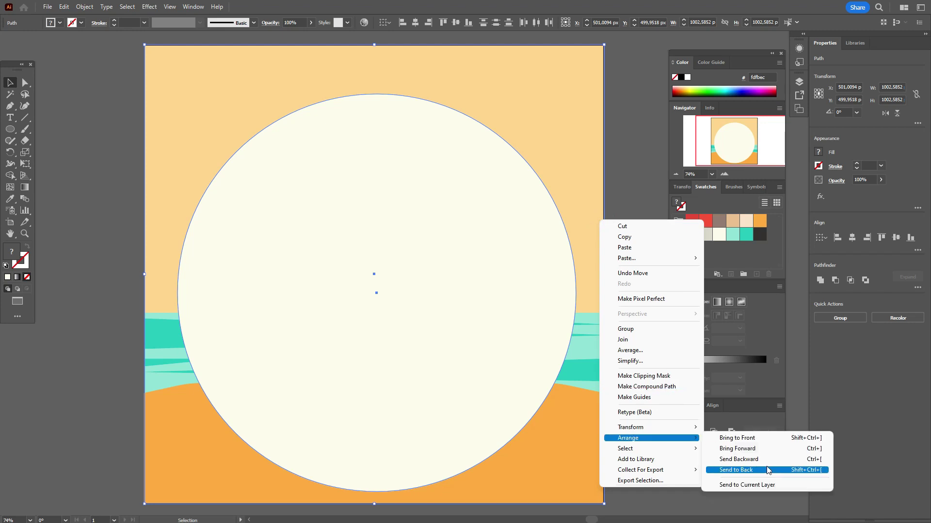
left_click(766, 470)
left_click(636, 348)
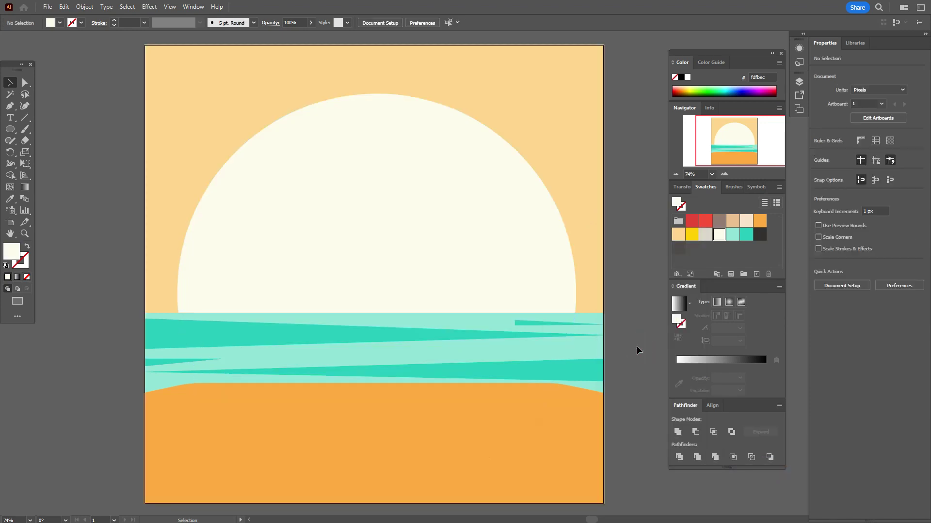
Drag the sun's top anchor sideways to slightly flatten its top.
left_click(26, 83)
left_click(403, 174)
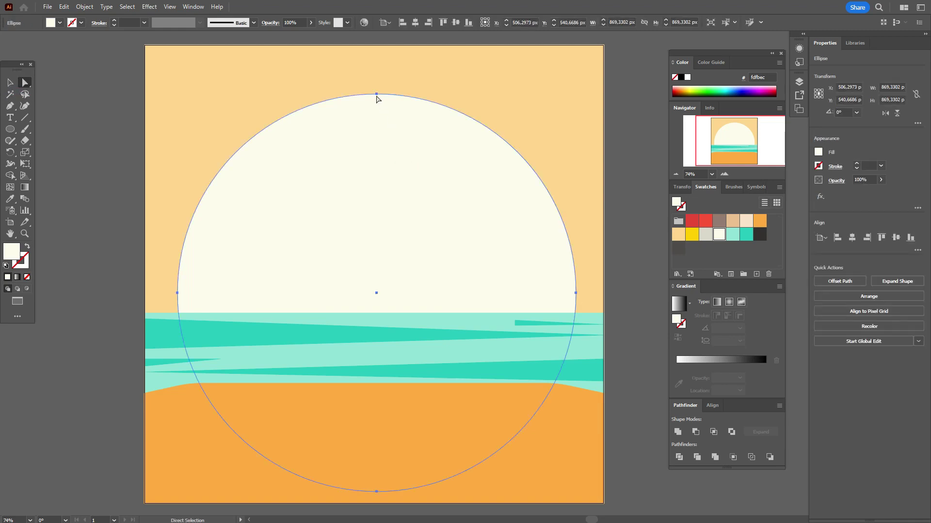
left_click(376, 92)
left_click(377, 91)
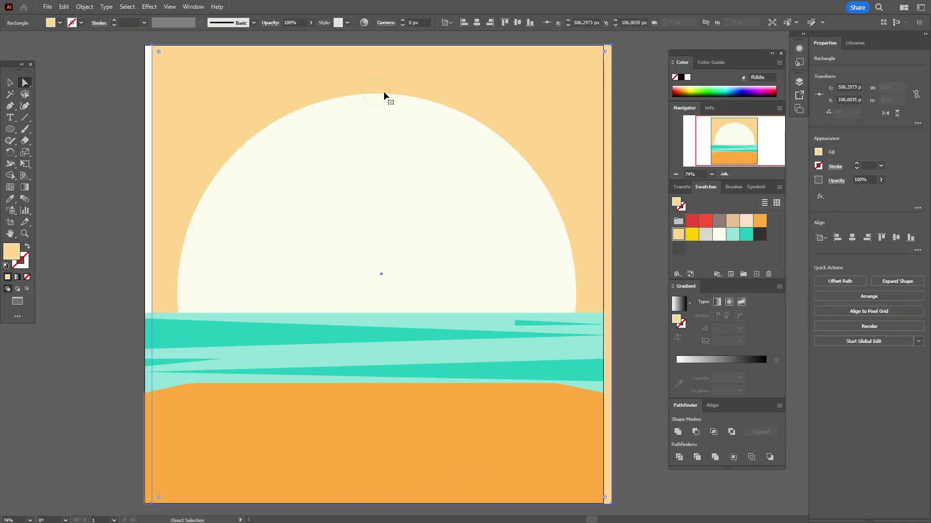
left_click(384, 100)
left_click(376, 94)
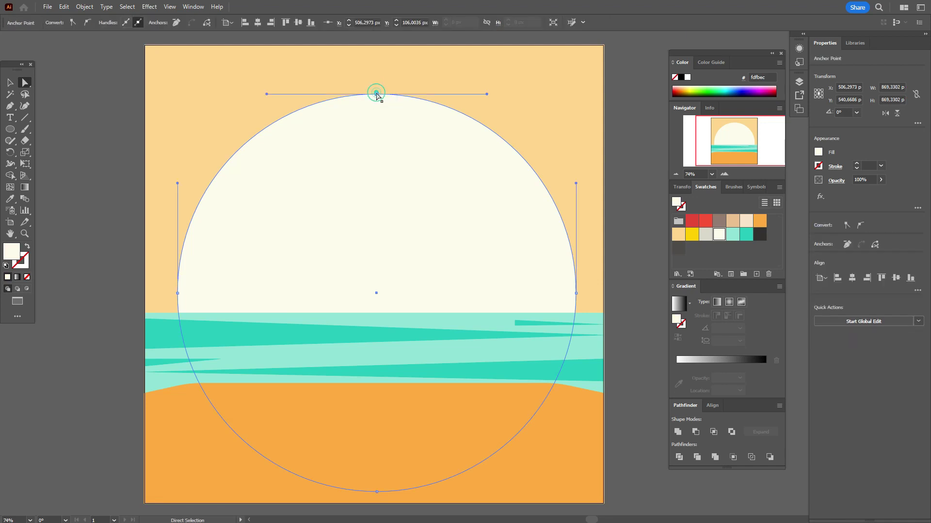
left_click_drag(377, 94, 396, 92)
Draw a small 24.32 px cream circle in the upper-left sky.
left_click(10, 84)
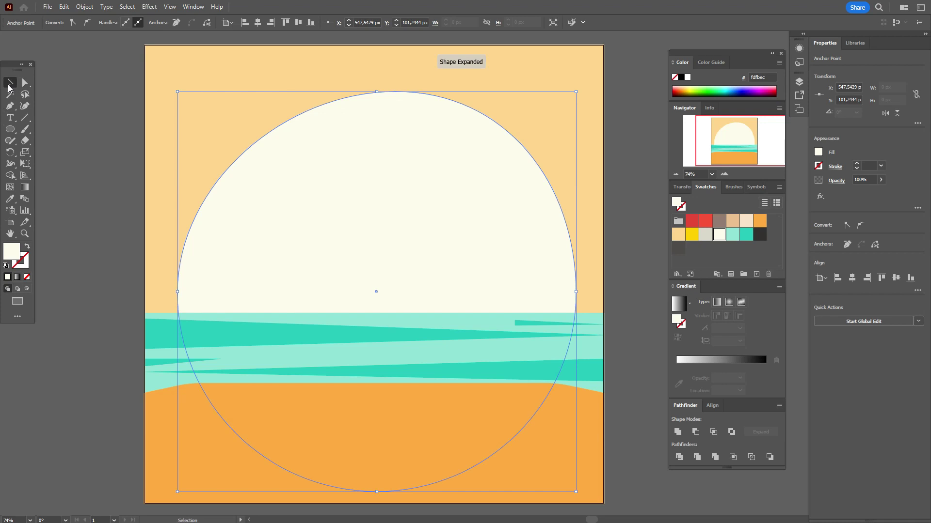
left_click(66, 114)
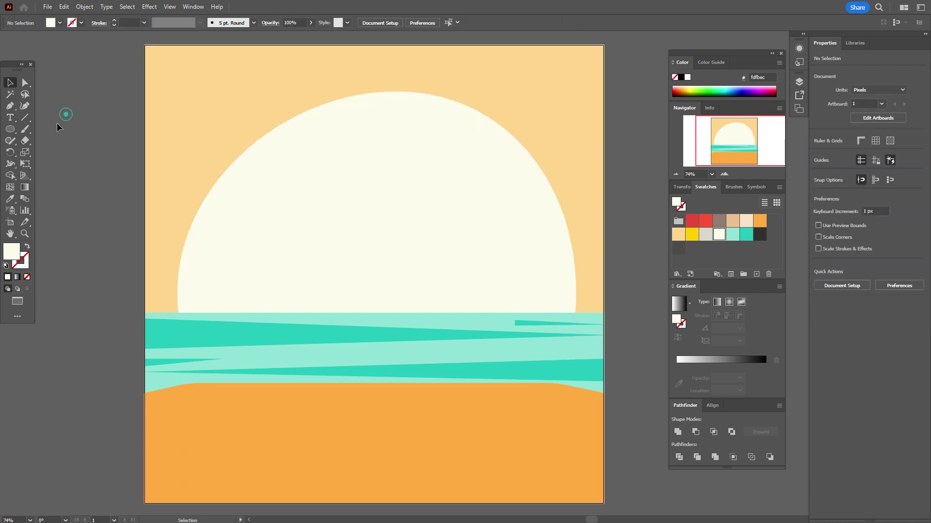
left_click(10, 129)
left_click_drag(241, 115, 252, 127)
Apply Pucker & Bloat at about -64% to the circle, then Expand Appearance into a star path.
left_click(147, 9)
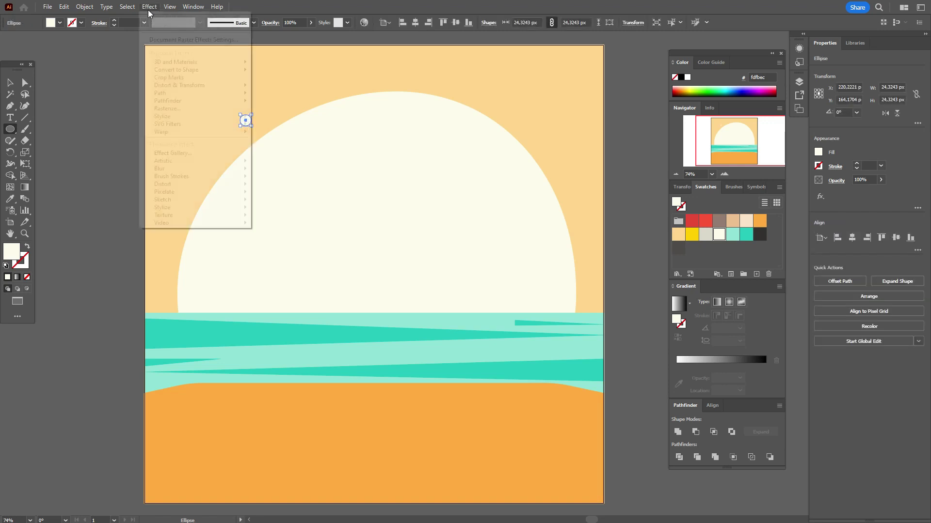
mouse_move(211, 84)
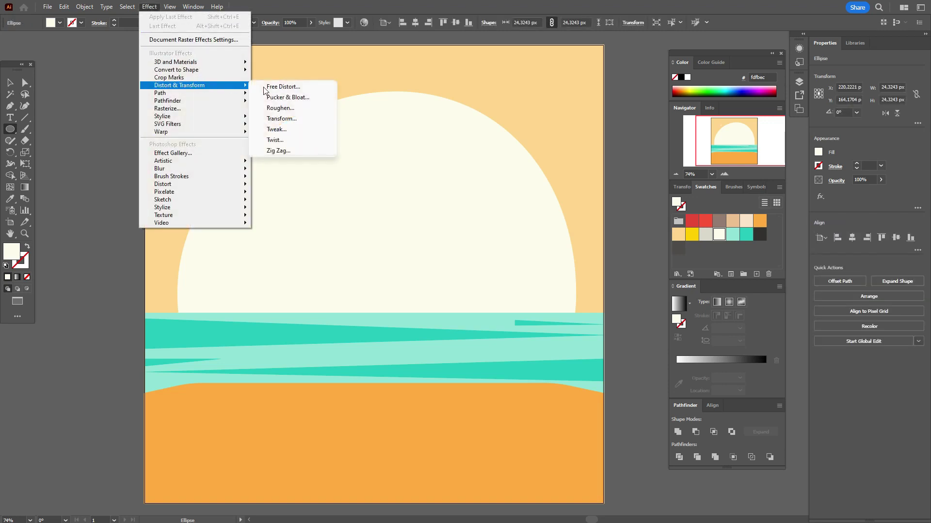
left_click(287, 97)
left_click_drag(414, 127, 394, 132)
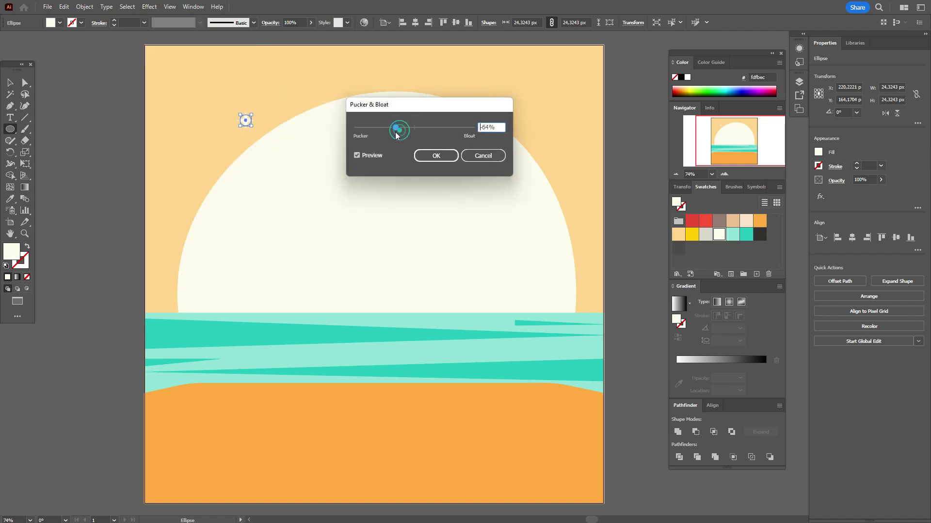
left_click(436, 155)
left_click(84, 6)
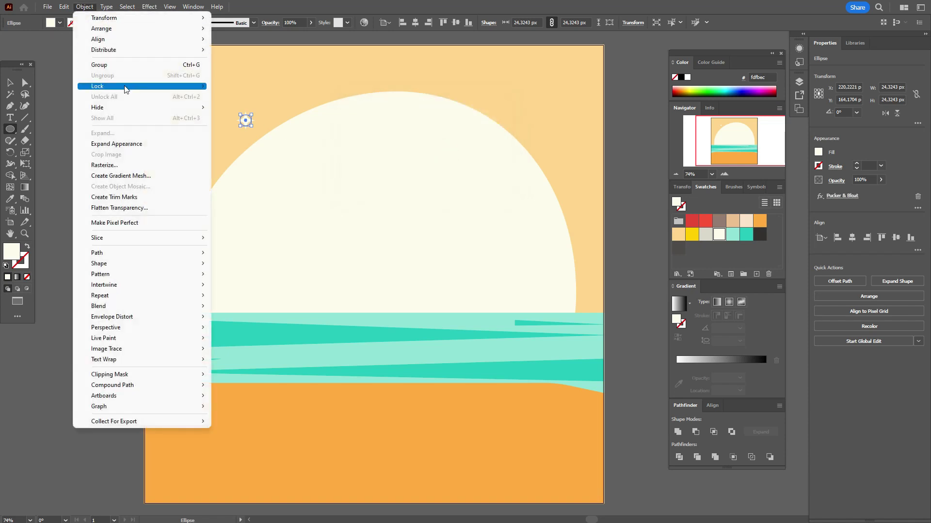
left_click(134, 143)
left_click(14, 87)
left_click(249, 120)
Shrink the star to about 28 px and duplicate star copies across the sky.
left_click_drag(250, 124, 203, 122)
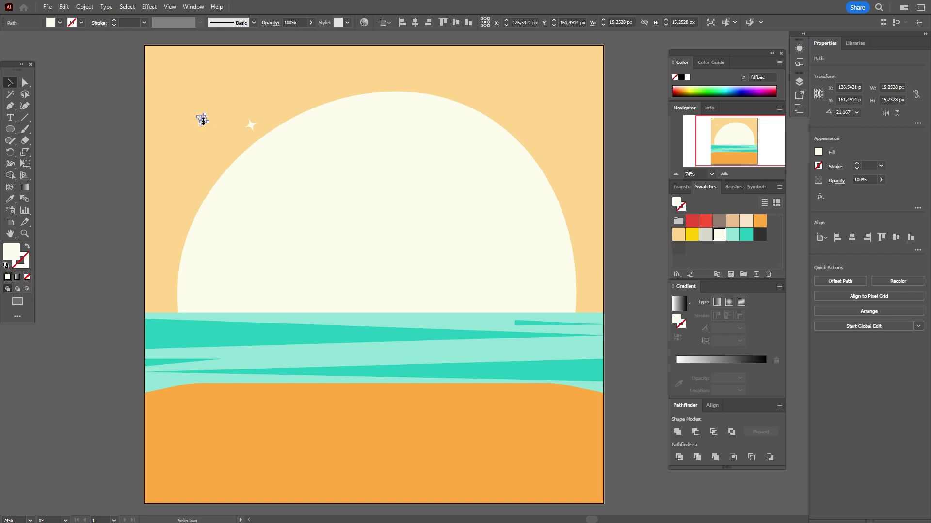
left_click(134, 132)
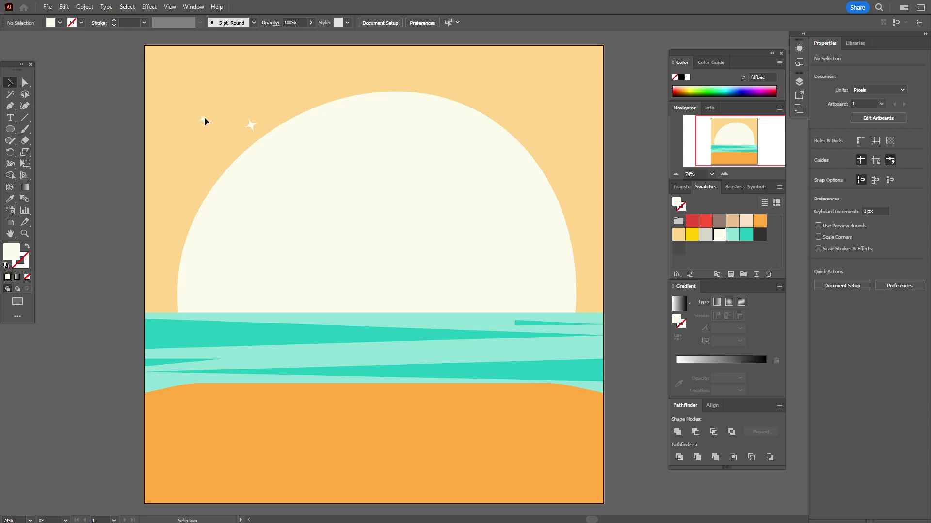
left_click_drag(212, 127, 261, 98)
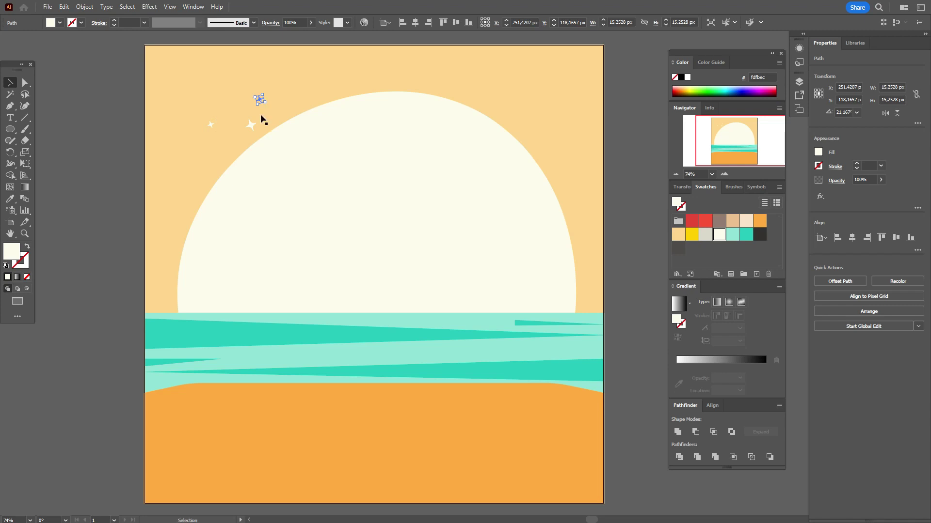
left_click_drag(250, 124, 531, 141)
left_click(501, 110)
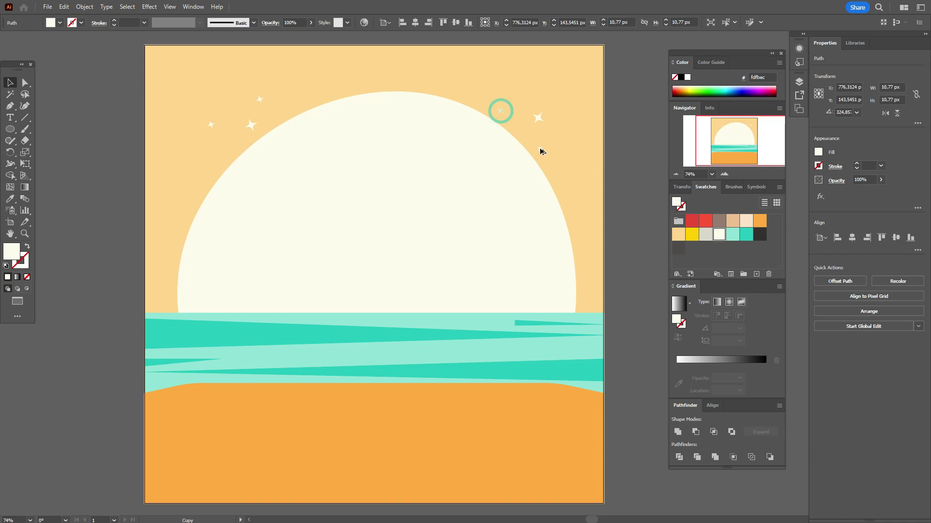
Draw six tiny cream dots scattered around the sky stars.
left_click(632, 166)
key("l")
left_click_drag(230, 112, 233, 115)
left_click_drag(271, 112, 273, 115)
left_click_drag(227, 145, 230, 148)
left_click_drag(526, 87, 528, 90)
left_click_drag(329, 92, 332, 95)
left_click_drag(448, 70, 451, 72)
Reposition a star and a dot among the sky sparkles, then choose the red fill.
key("v")
left_click_drag(211, 125, 205, 109)
left_click_drag(231, 148, 218, 163)
left_click_drag(251, 124, 288, 109)
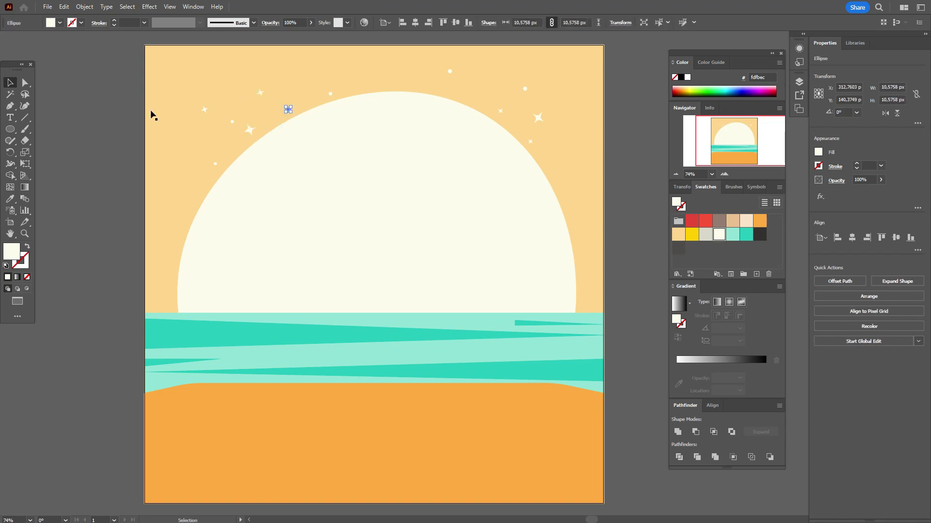
left_click(149, 114)
scroll(150, 115, "down", 1)
left_click(705, 221)
Create a red 767 × 188 px rectangle through the Rectangle dialog.
left_click_drag(10, 129, 53, 129)
left_click(270, 239)
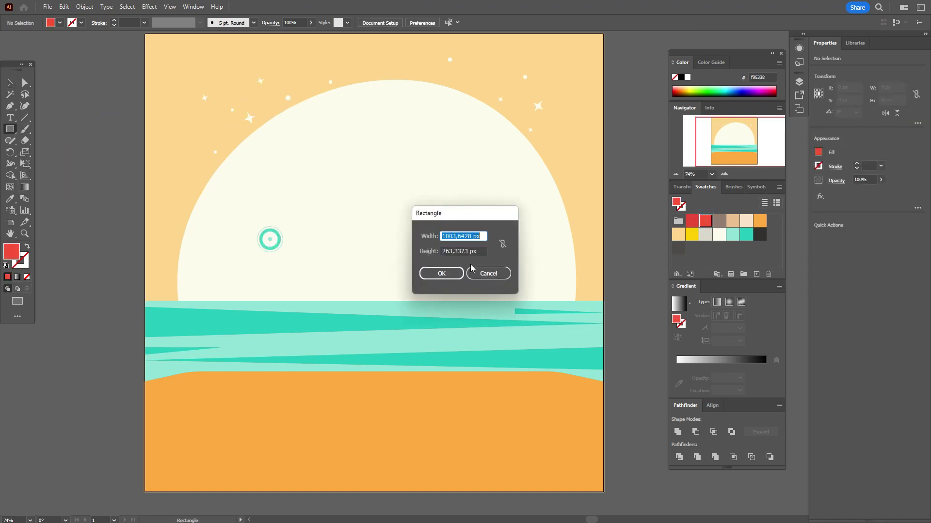
type("767")
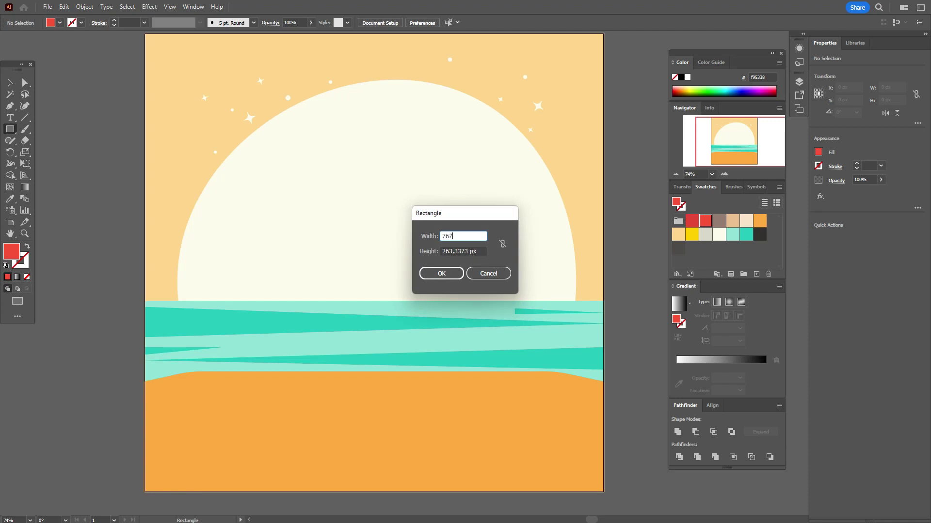
left_click(477, 251)
left_click_drag(477, 252, 490, 252)
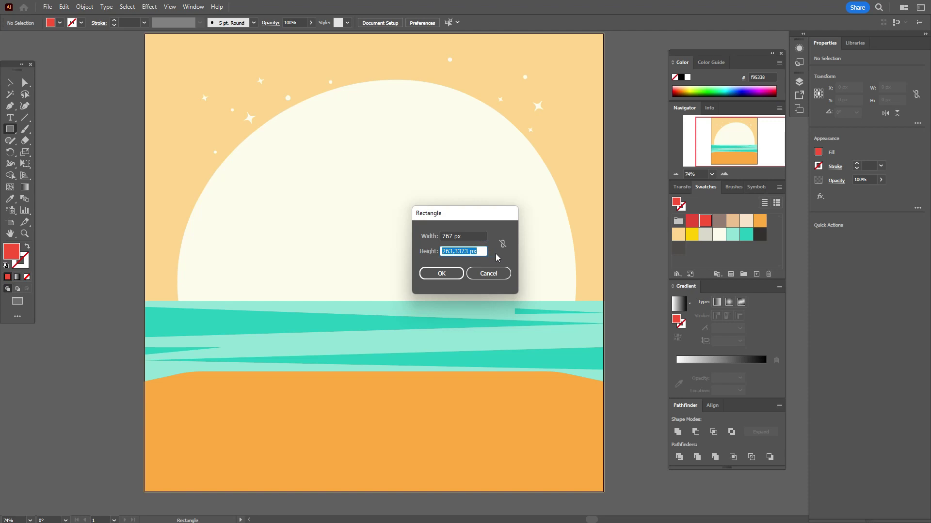
type("188")
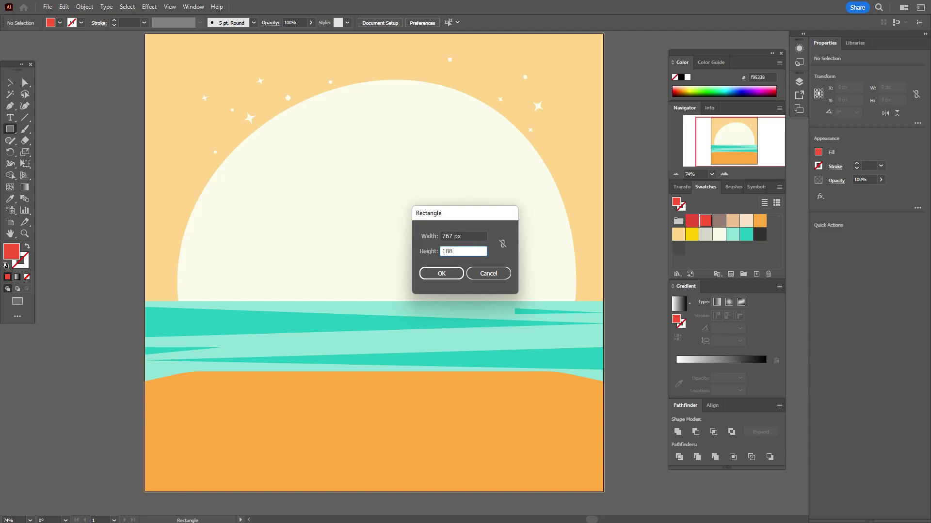
left_click(449, 273)
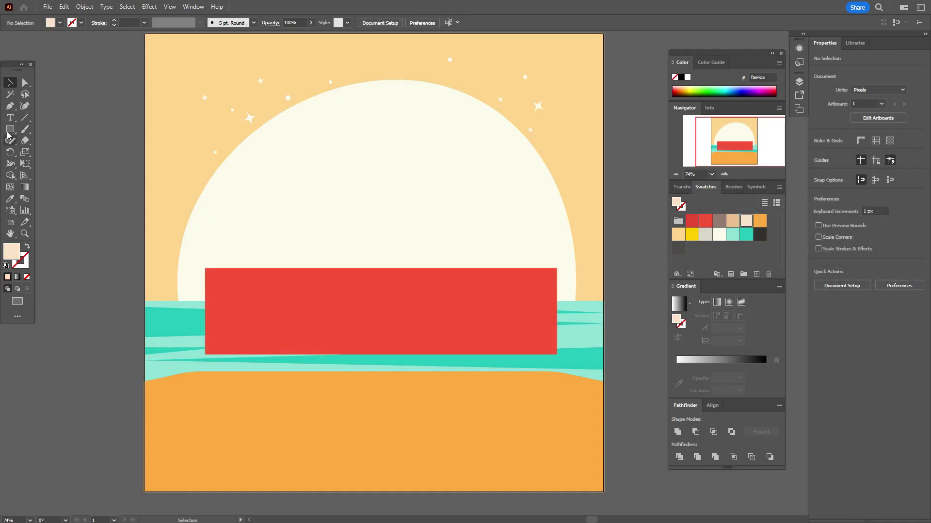
Create a 767 × 215 px cream rectangle and align it on top of the red bar.
left_click(9, 130)
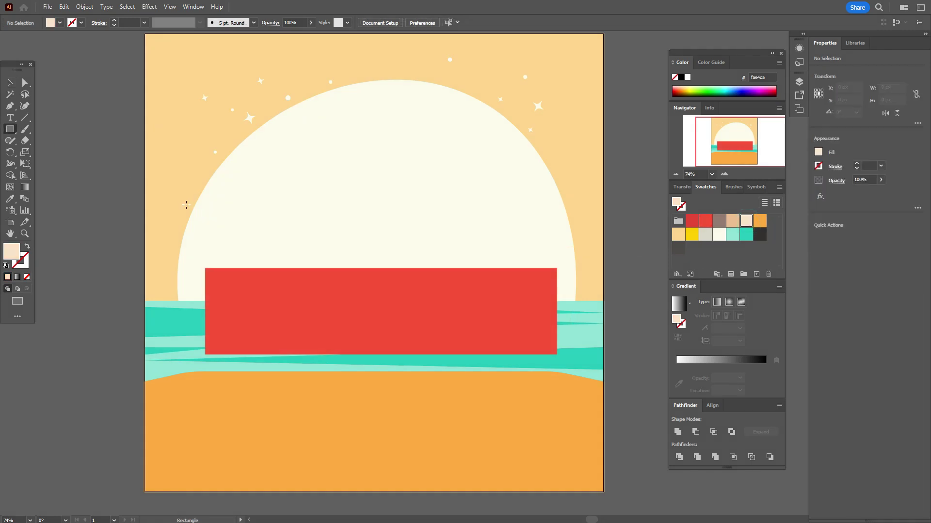
left_click(107, 200)
type("767")
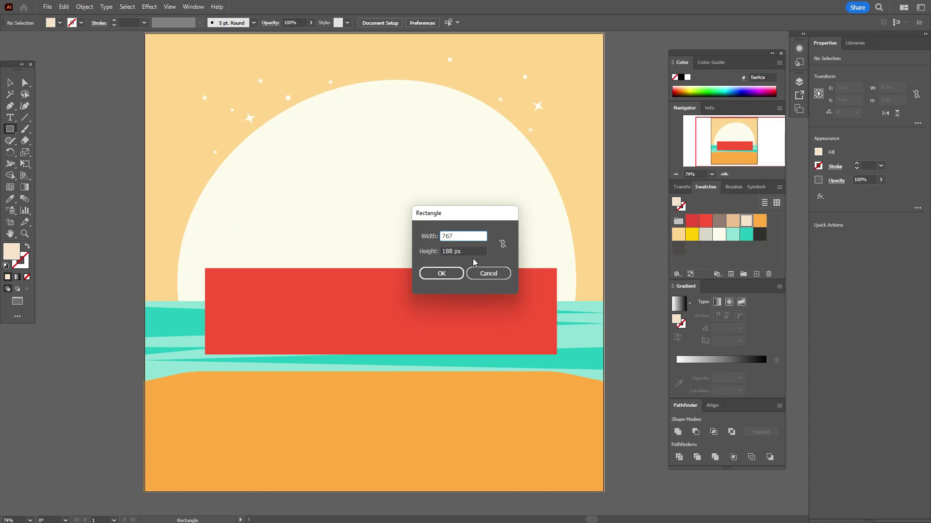
key("Tab")
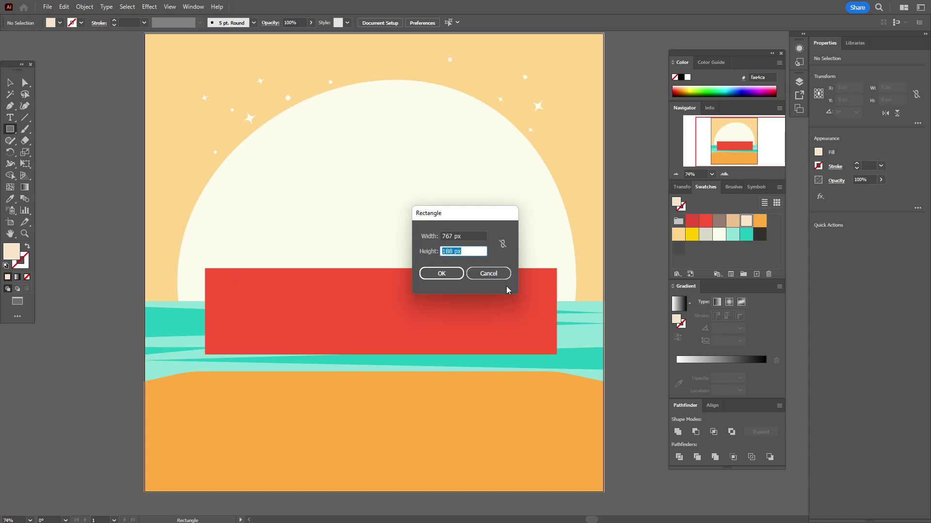
type("215")
left_click(441, 274)
key("v")
left_click_drag(235, 237, 338, 213)
left_click_drag(435, 212, 433, 245)
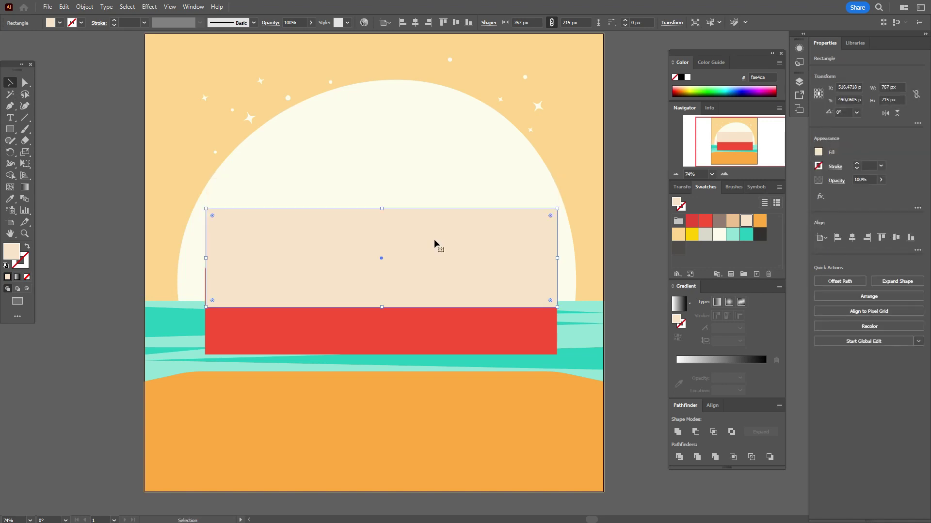
key("Left")
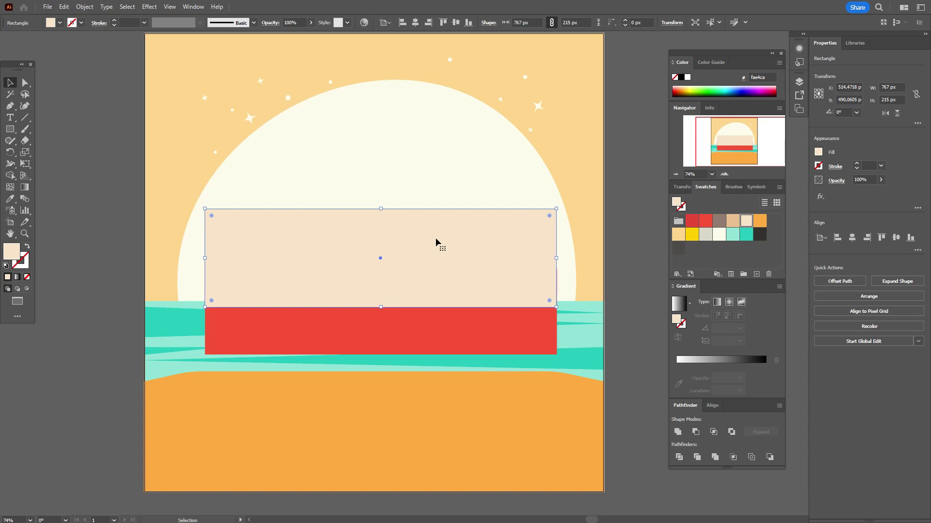
left_click(479, 332, "shift")
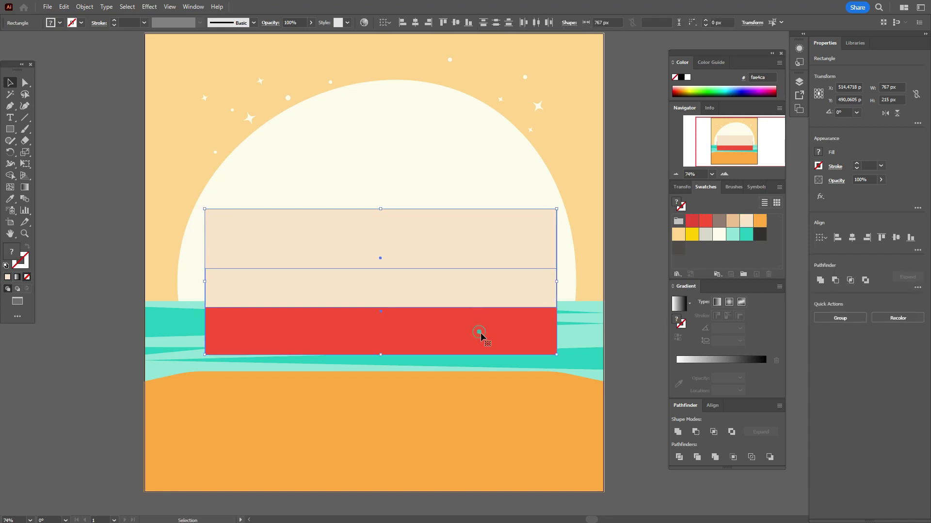
Centre the cream and red shapes horizontally and add an anchor on the cream shape's left edge.
left_click(851, 238)
left_click(639, 284)
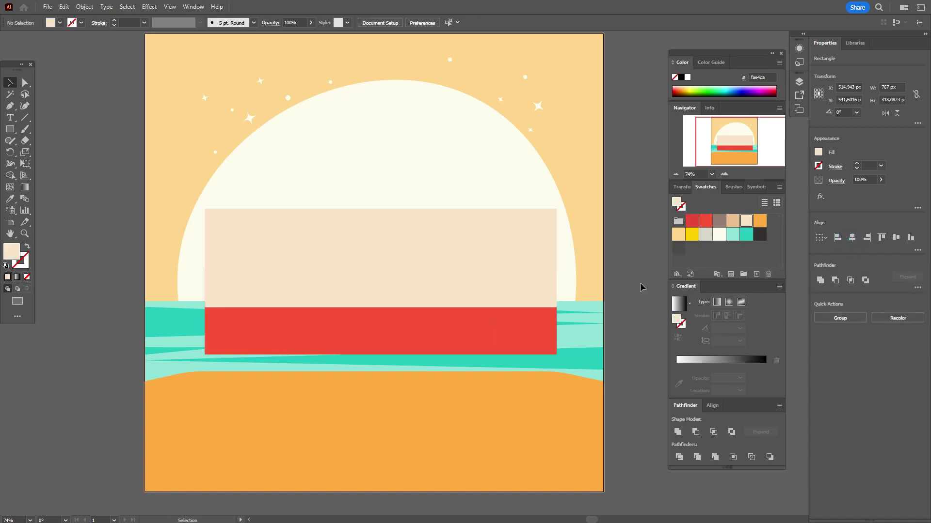
left_click(427, 269)
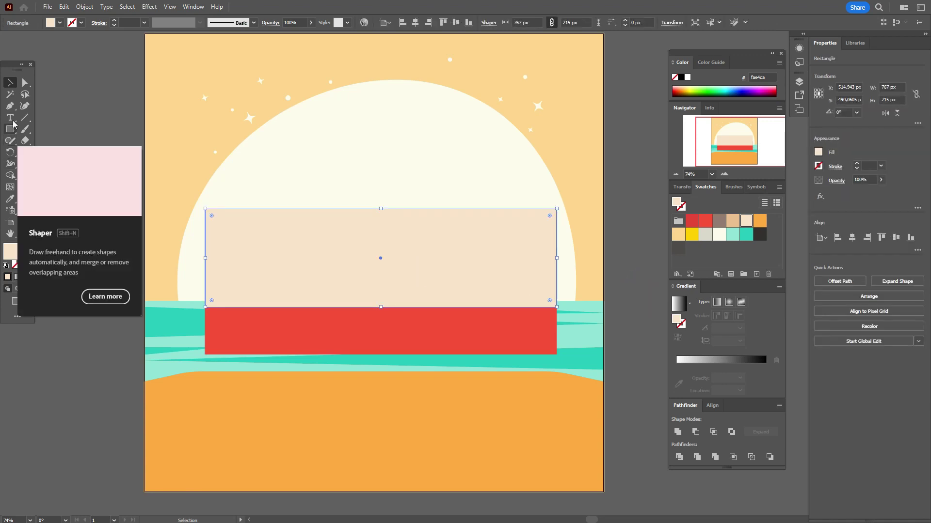
left_click_drag(10, 106, 54, 120)
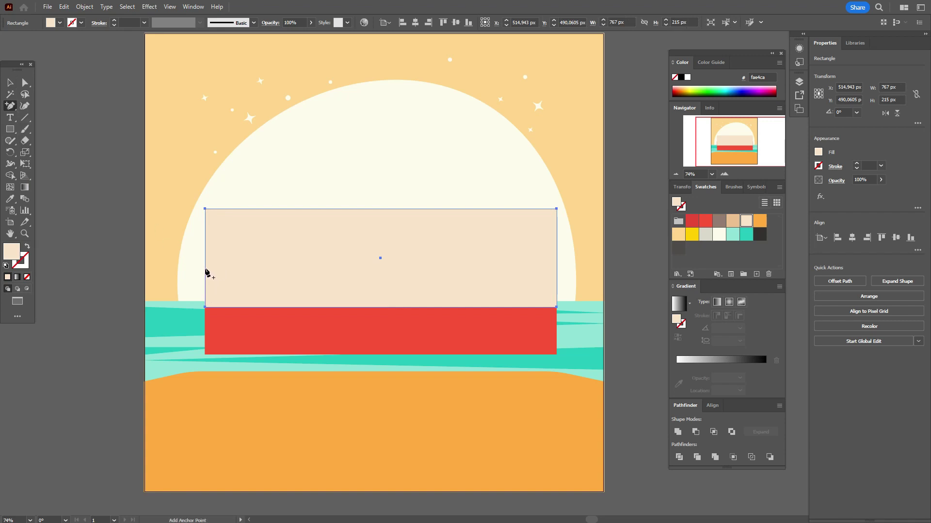
left_click(205, 268)
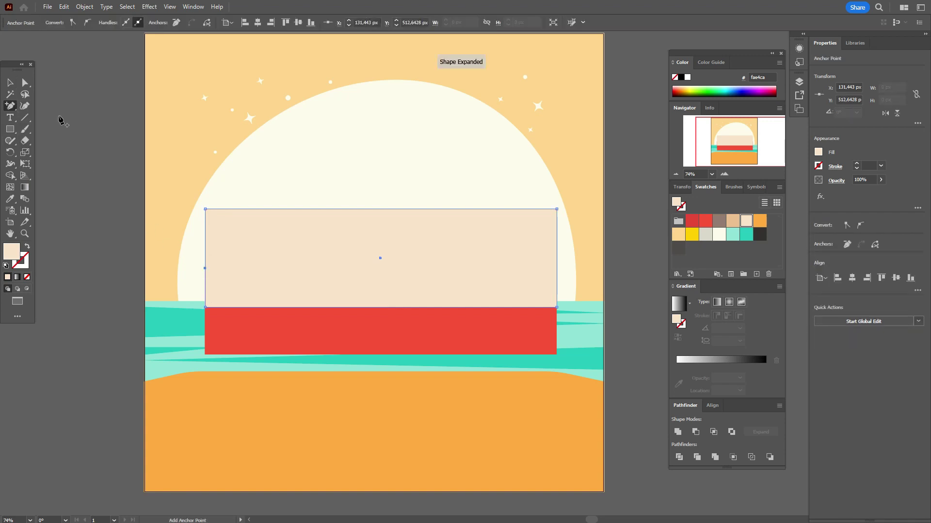
Nudge the cream shape's top-left corner right so its upper-left side slants inward.
left_click(23, 86)
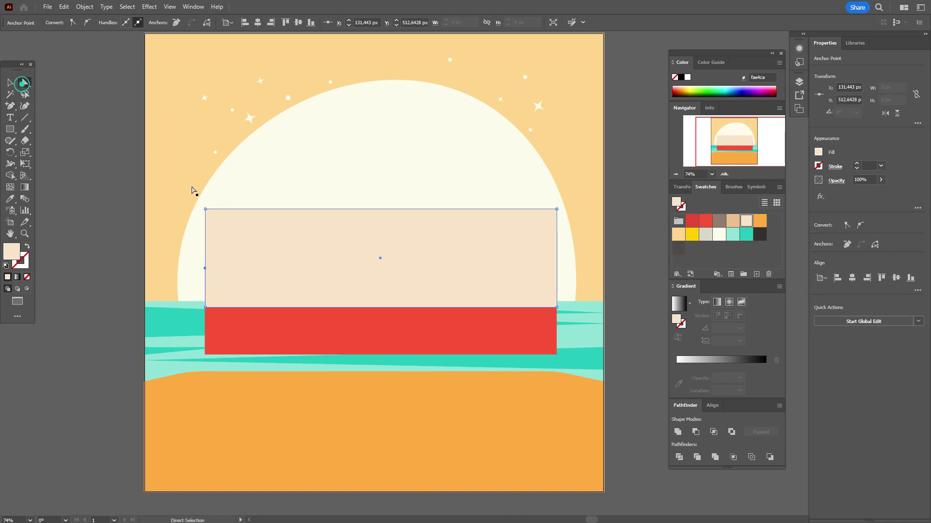
left_click(205, 209)
key("Right")
key("Right")
key("Right")
key("Right")
key("Right")
key("Right")
key("Right")
key("Right")
key("Right")
key("Right")
key("Right")
key("Right")
key("Right")
key("Right")
key("Right")
key("Right")
key("Right")
key("Right")
key("Right")
key("Right")
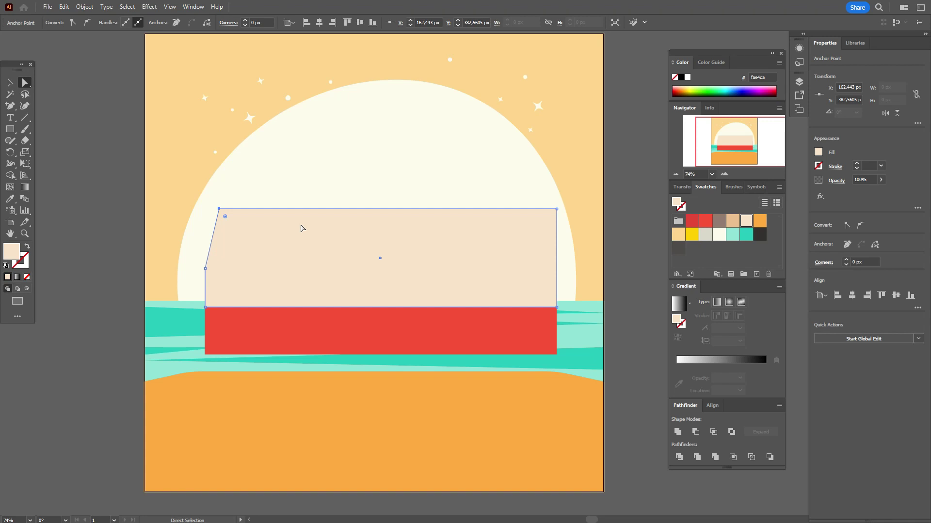
left_click(393, 338)
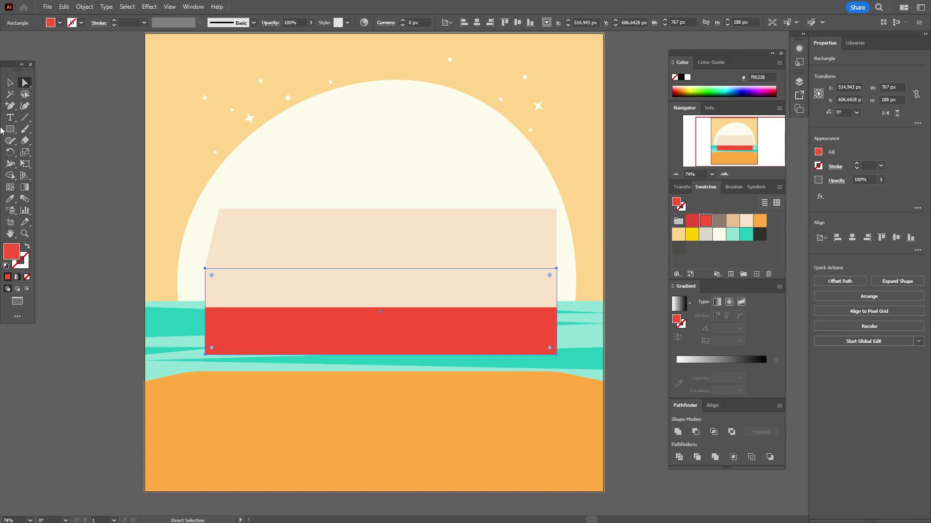
left_click(10, 83)
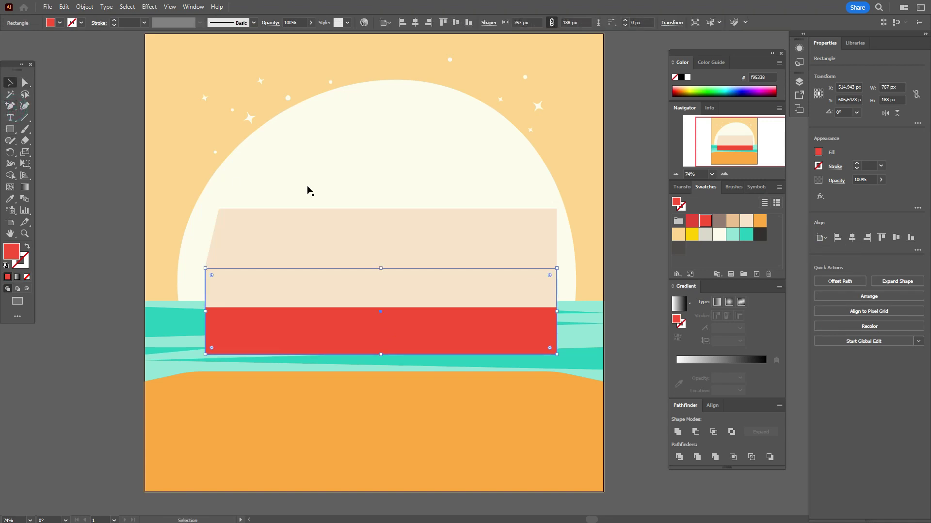
left_click(616, 301)
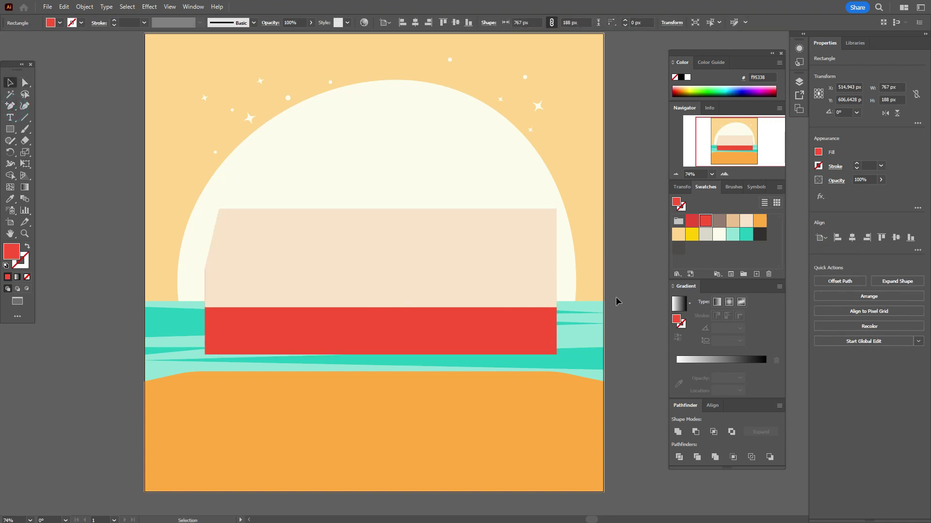
Swap the cream shape's fill and stroke, leaving an unfilled peach outline.
left_click(495, 242)
left_click(27, 247)
left_click(46, 247)
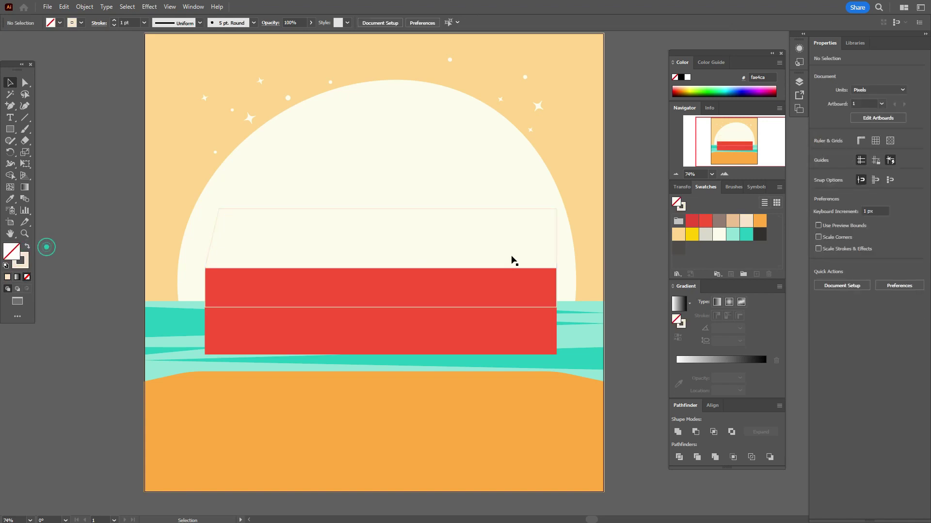
Add an anchor on the outline's right edge and nudge its top-right corner left.
left_click(558, 256)
key("plus")
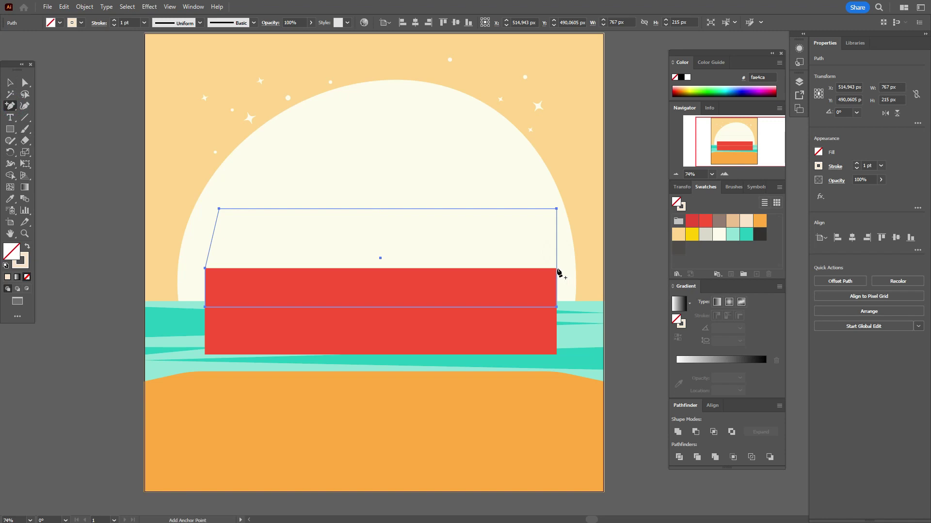
left_click(557, 269)
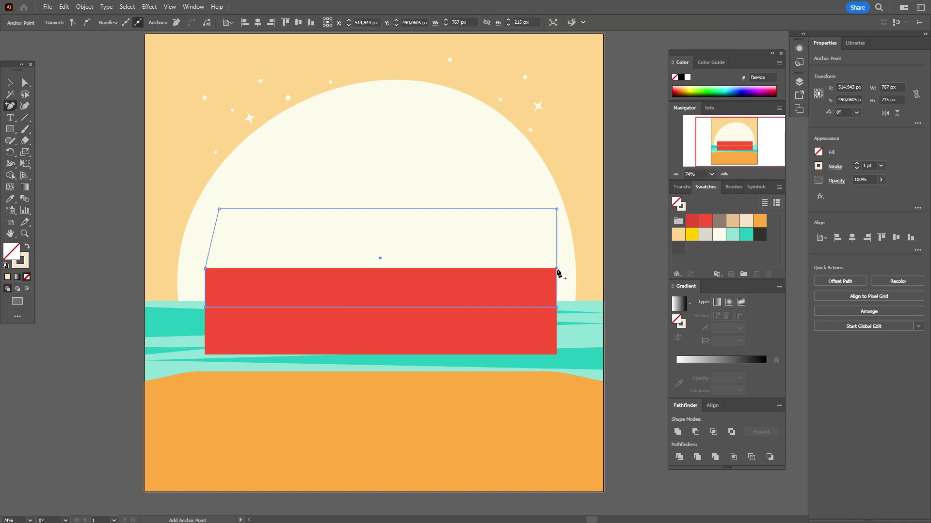
key("a")
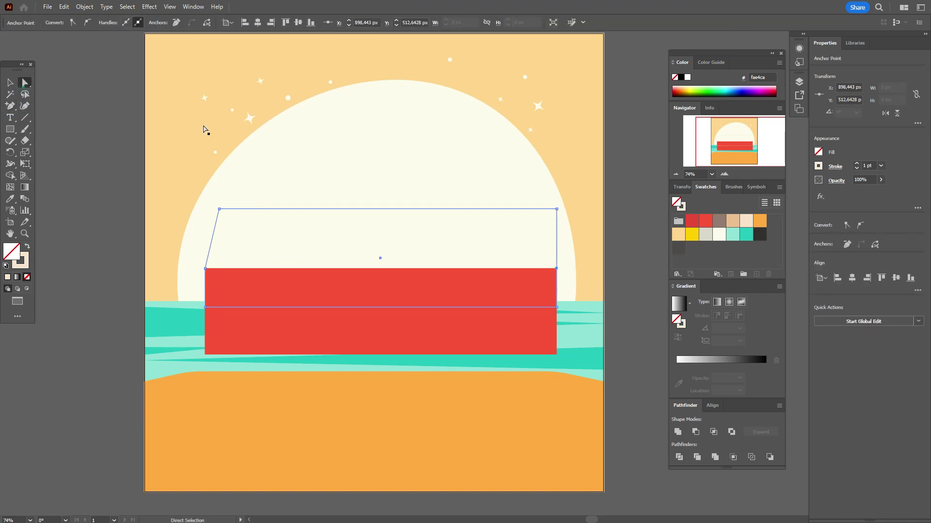
left_click(556, 209)
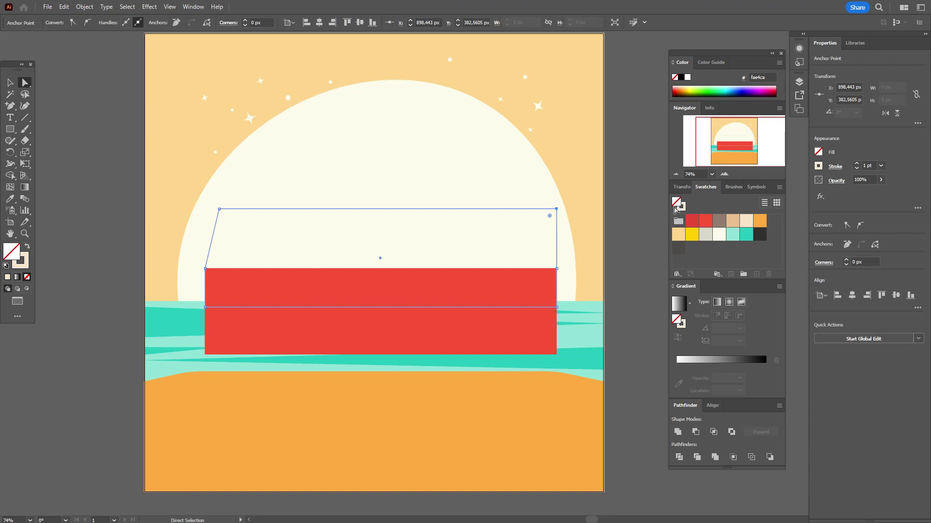
key("Left")
key("Left")
key("Left")
key("Left")
key("Left")
key("Left")
key("Left")
key("Left")
key("Left")
key("Left")
key("Left")
key("Left")
key("Left")
key("Left")
key("Left")
key("Left")
key("Left")
key("Left")
key("Left")
key("Left")
key("Left")
key("Left")
key("Left")
key("Left")
key("Left")
key("Left")
key("Left")
key("Left")
key("Left")
key("Left")
key("Left")
key("Left")
key("Left")
key("Left")
key("Left")
key("Left")
key("Left")
key("Left")
key("Left")
Select the sun circle, then the trapezoid outline, then clear the selection.
left_click(10, 82)
left_click(63, 150)
left_click(304, 211)
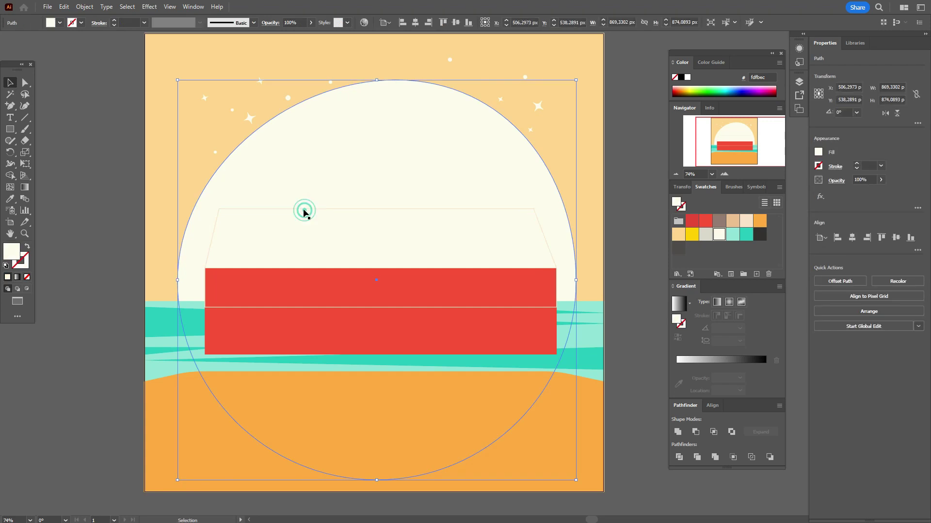
left_click(303, 208)
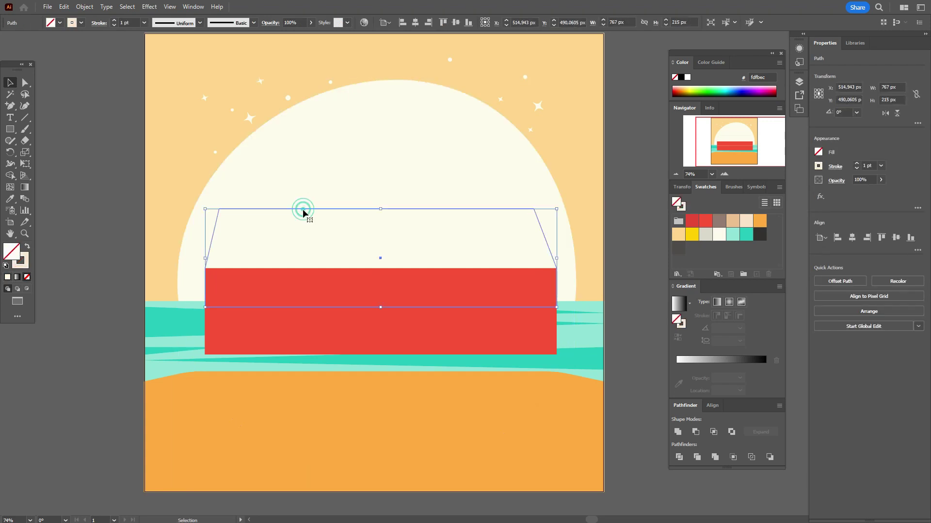
left_click(89, 248)
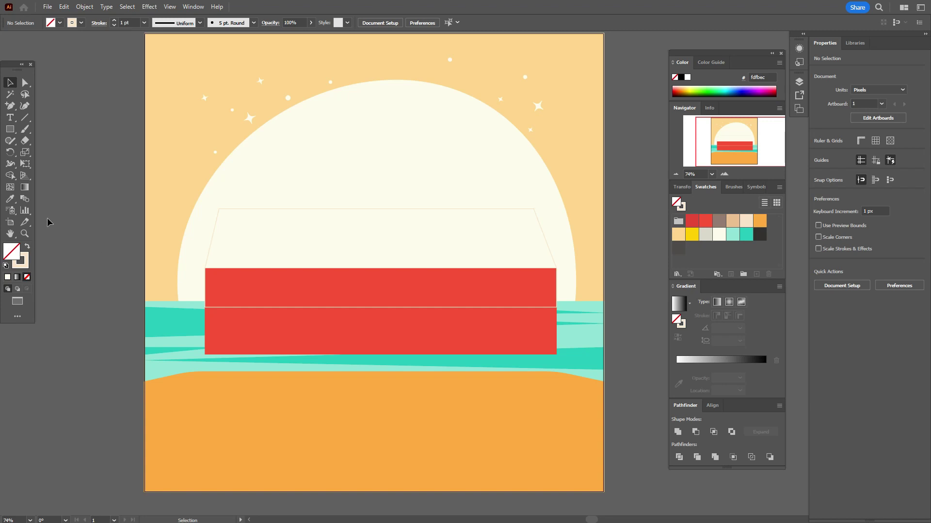
left_click_drag(10, 105, 181, 251)
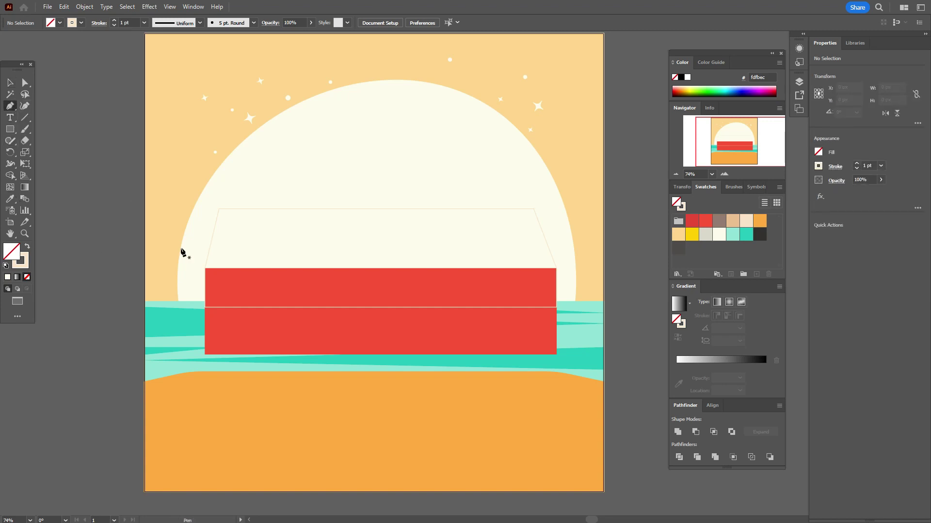
Draw a closed curved Pen path from the red bar's top edge around the bus's upper body.
left_click(205, 268)
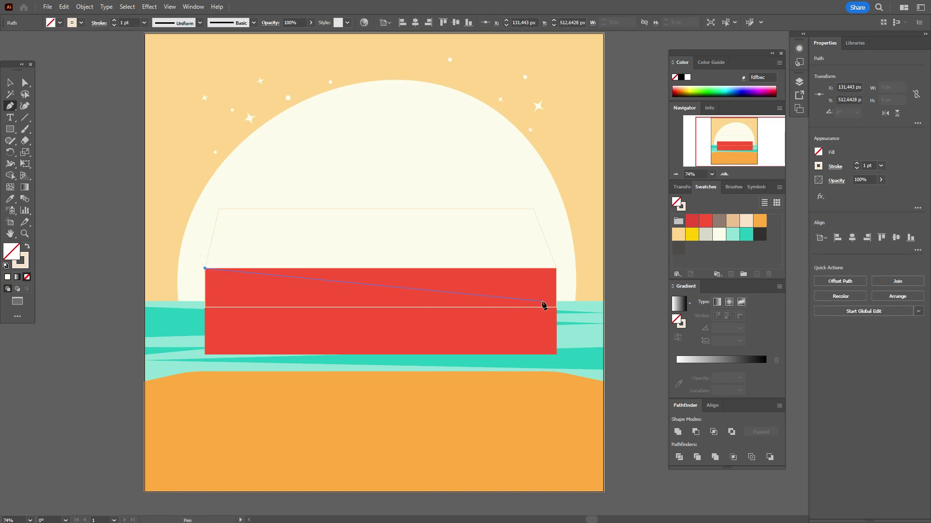
left_click(484, 269)
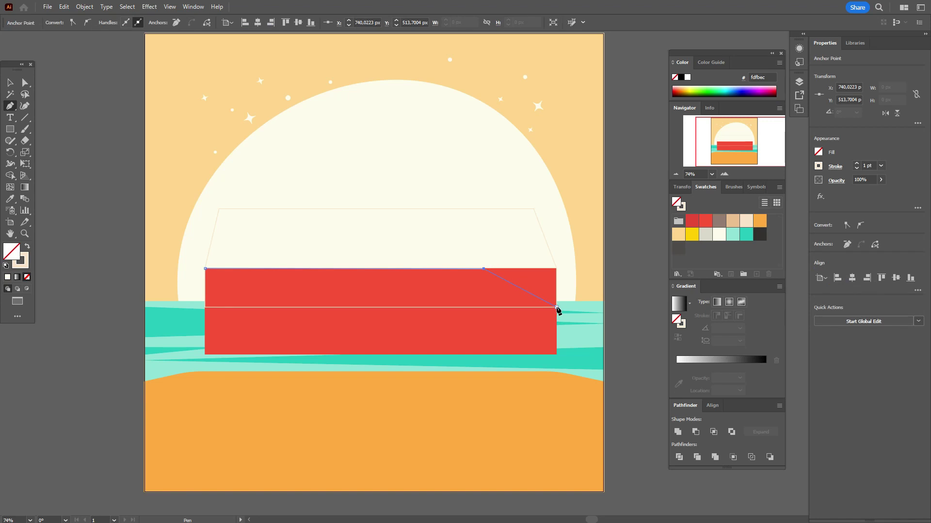
left_click(556, 307)
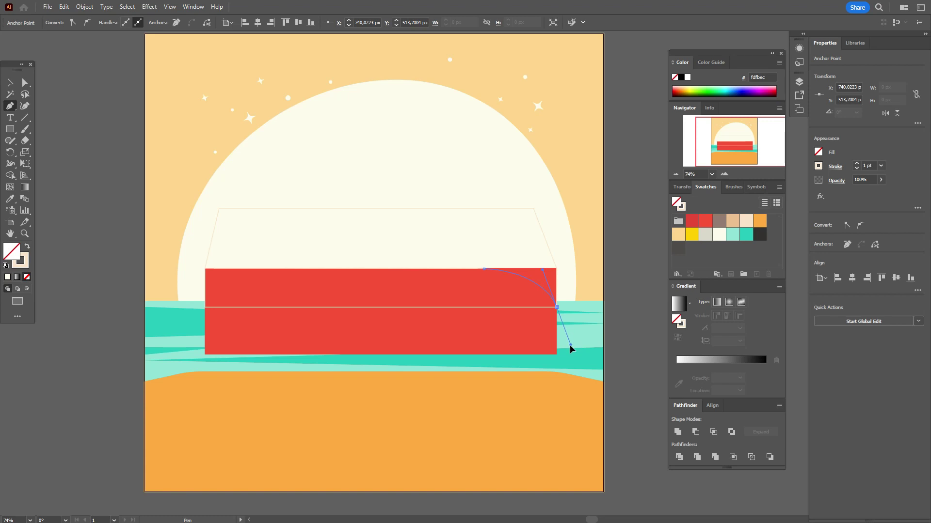
left_click(557, 308)
left_click(581, 281)
left_click_drag(537, 178, 524, 178)
left_click(338, 186)
left_click_drag(176, 206, 178, 249)
left_click(188, 271)
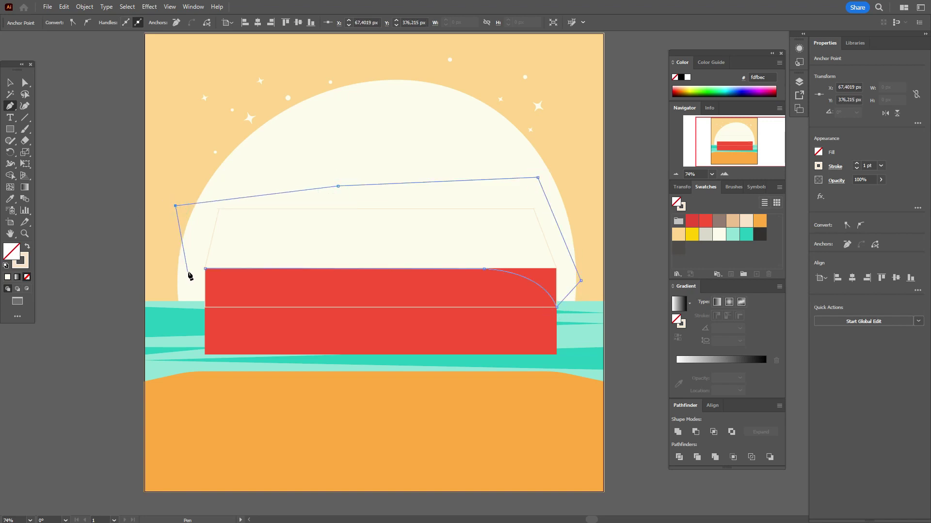
left_click(205, 269)
Fill the trapezoid and new path with peach and unite them in Pathfinder.
left_click(10, 82)
left_click(138, 250)
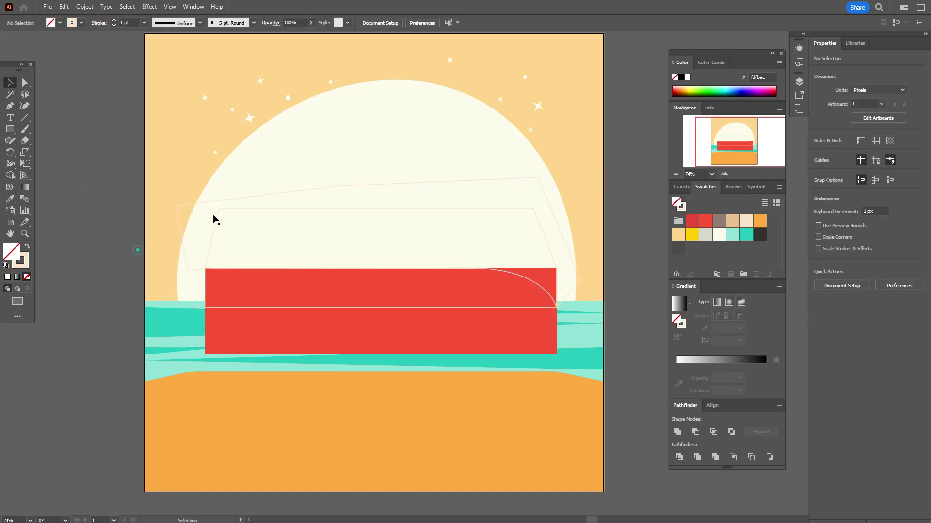
left_click(220, 212)
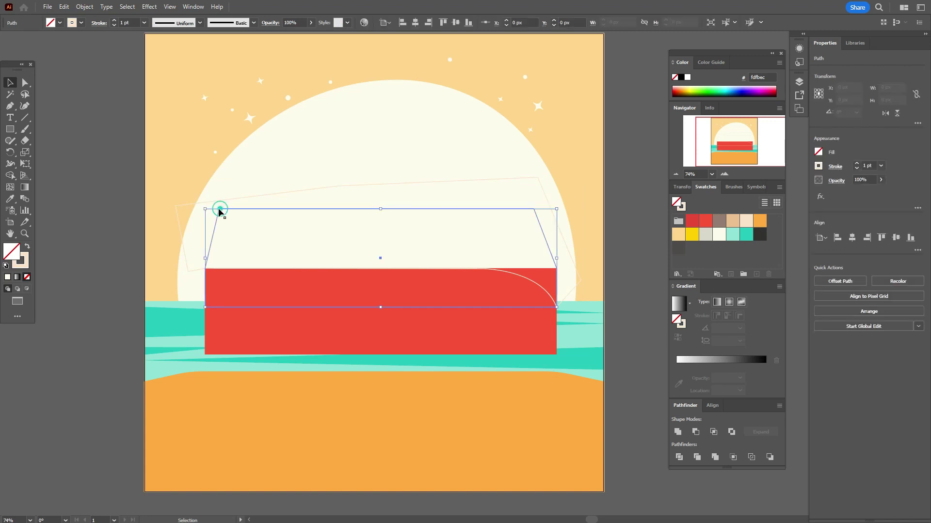
left_click(27, 247)
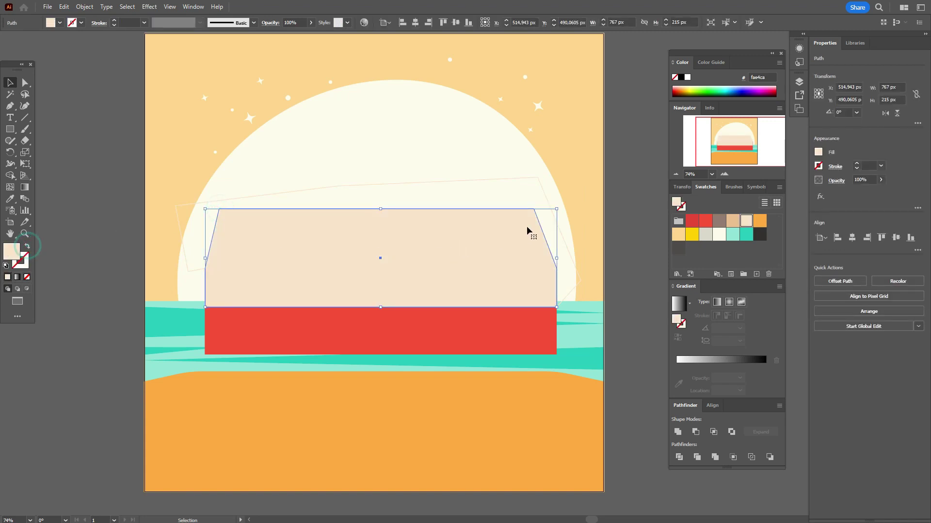
left_click(547, 202)
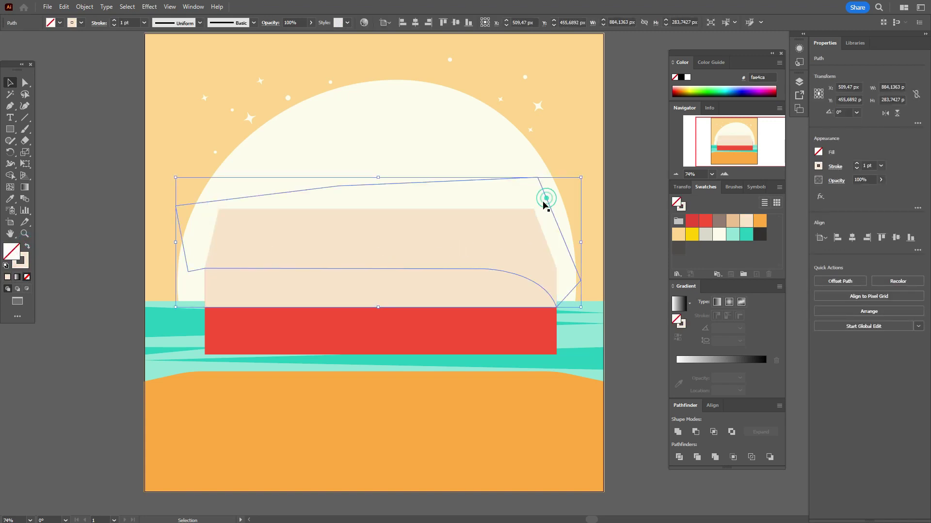
left_click(28, 247)
left_click(315, 288, "shift")
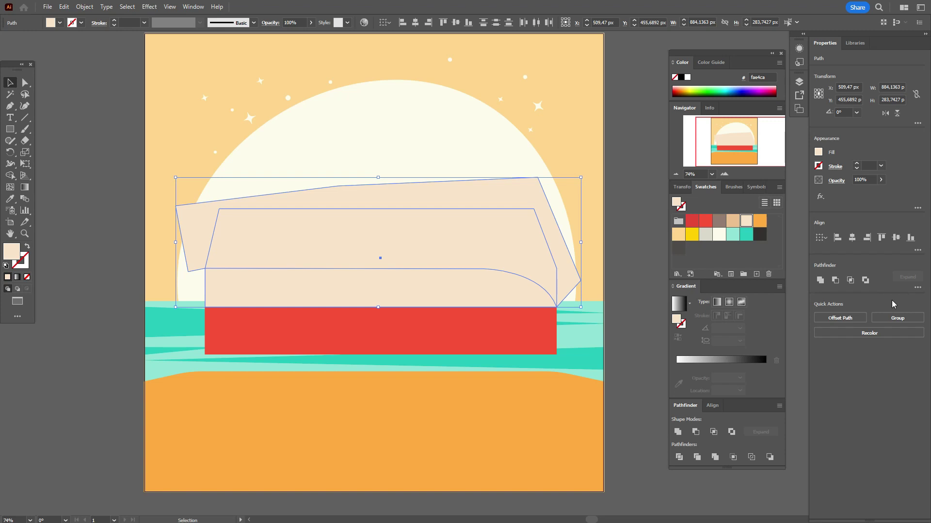
left_click(850, 281)
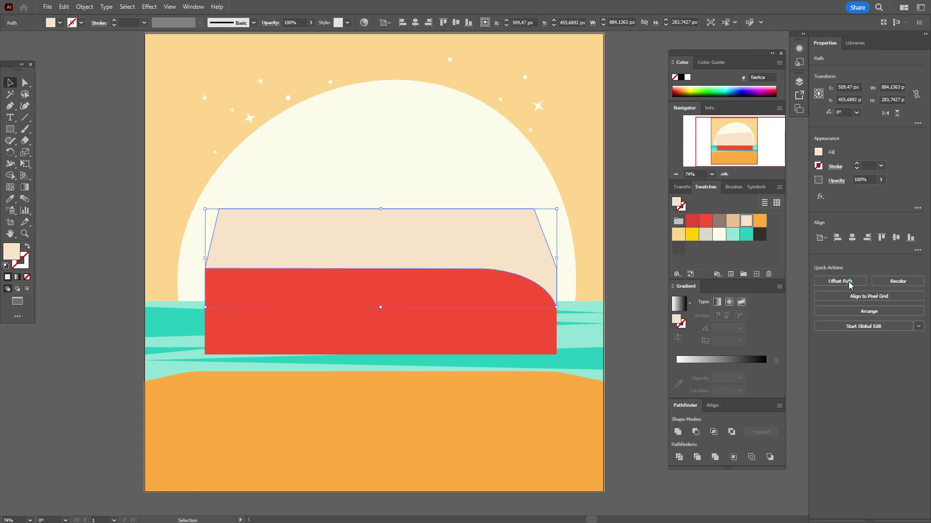
left_click(624, 282)
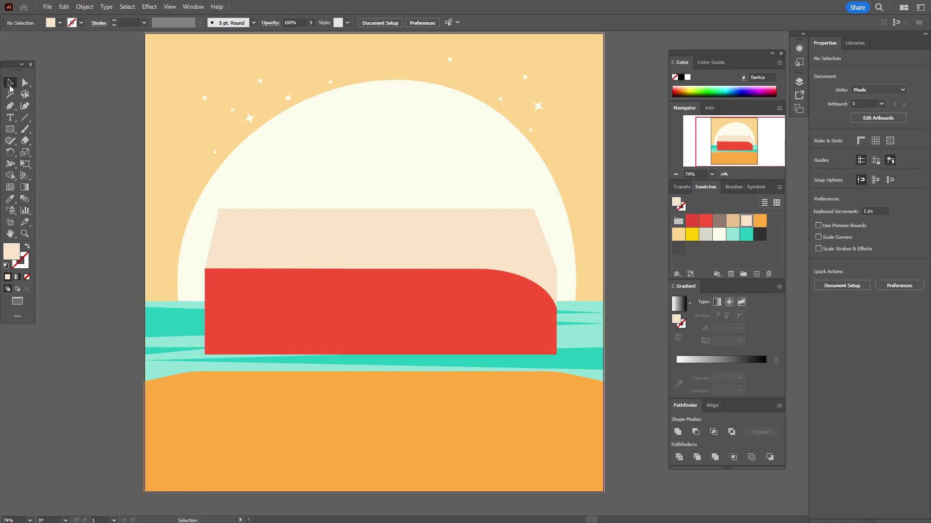
Round the peach shape's right corner and the red body's top-right corner with live corners.
left_click(25, 83)
left_click(556, 269)
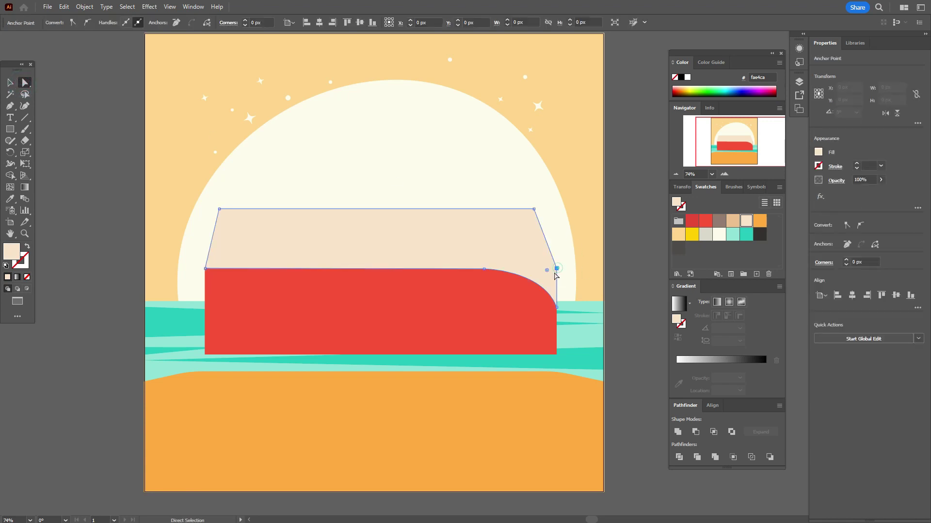
left_click_drag(548, 271, 515, 322)
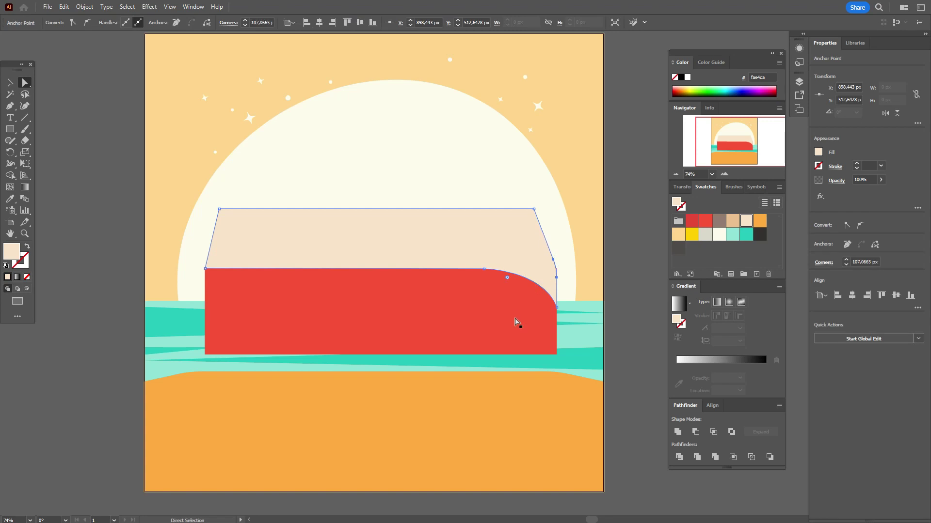
left_click(518, 309)
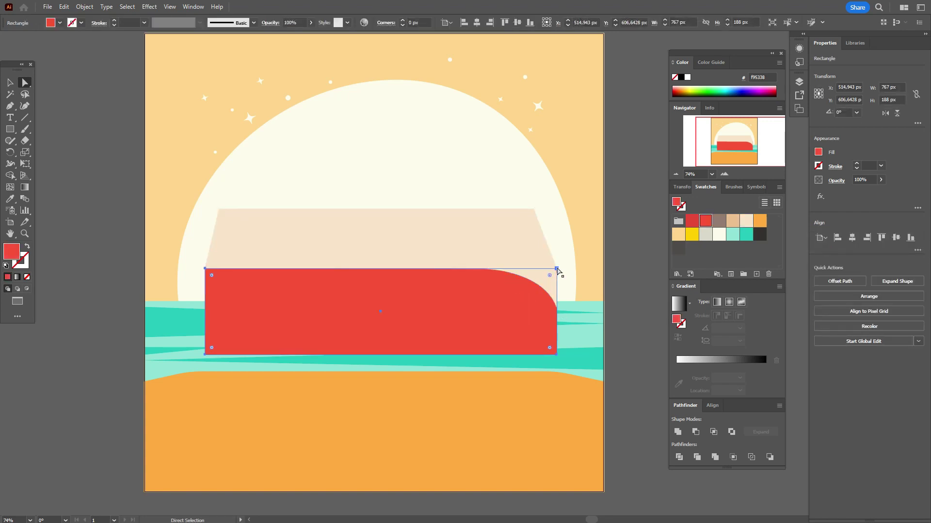
left_click(557, 269)
left_click_drag(554, 268, 536, 286)
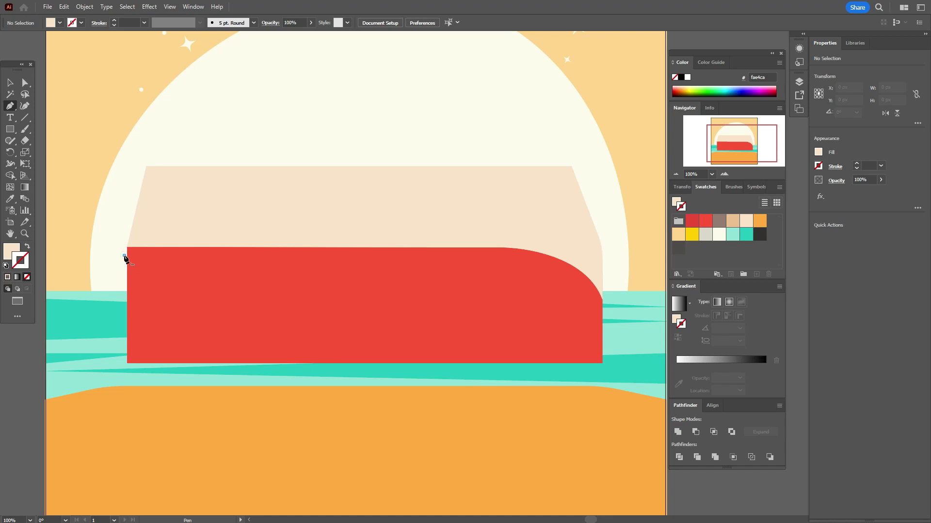
Draw a Pen path along the red body's top edge curving down its rounded front.
left_click(124, 255)
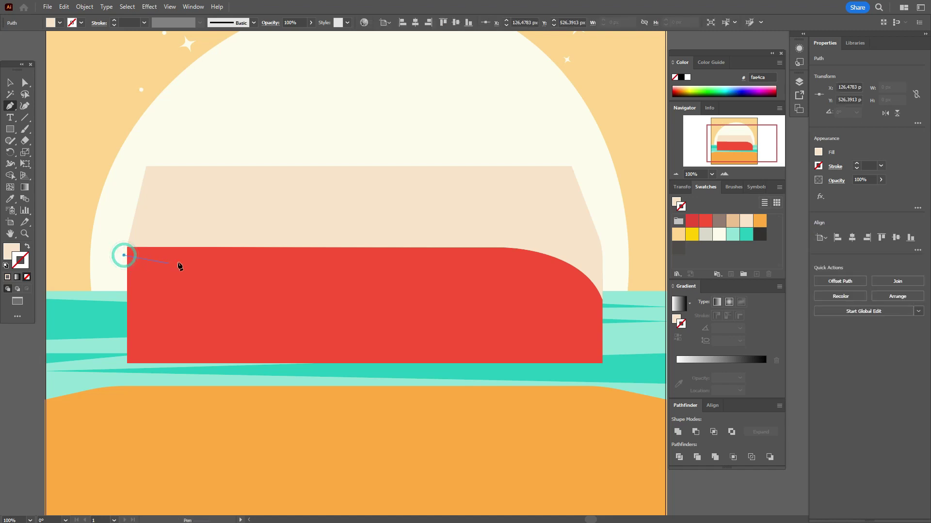
left_click(502, 256)
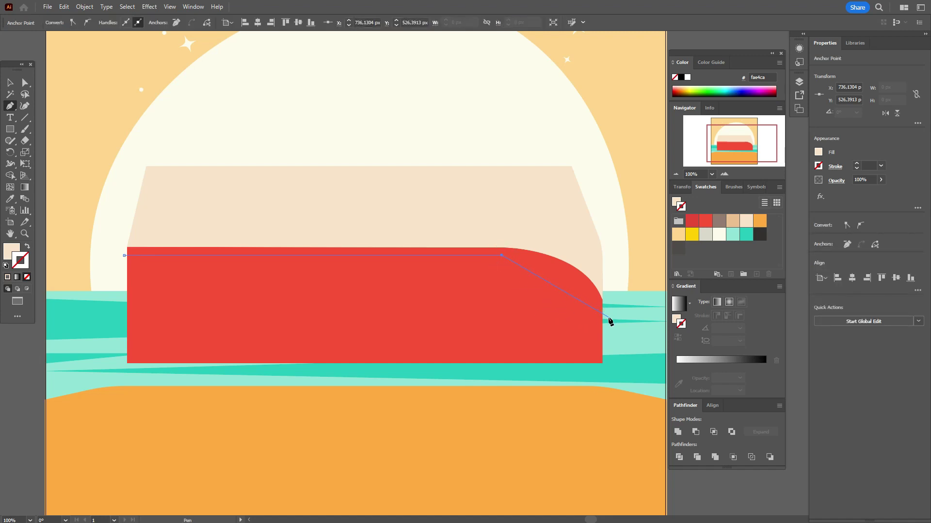
left_click_drag(608, 318, 644, 383)
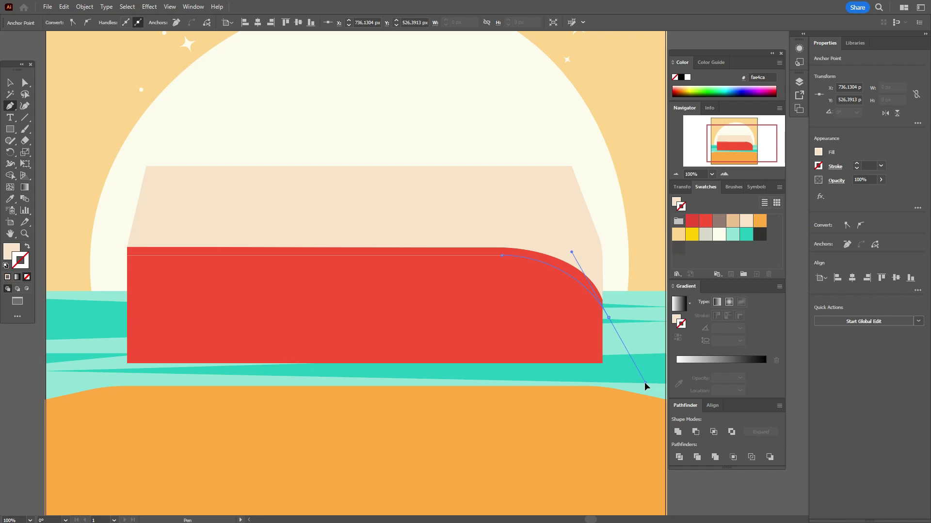
left_click_drag(645, 382, 645, 382)
key("ctrl")
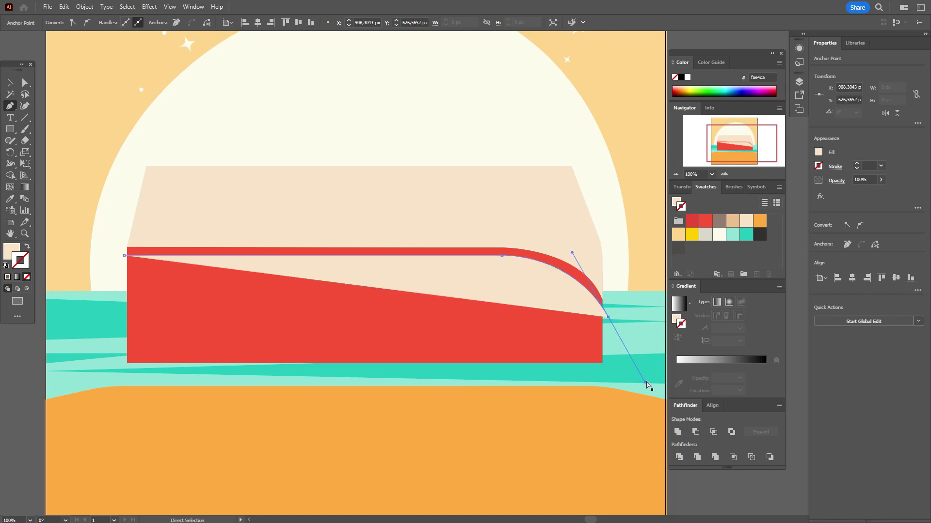
key("ctrl+z")
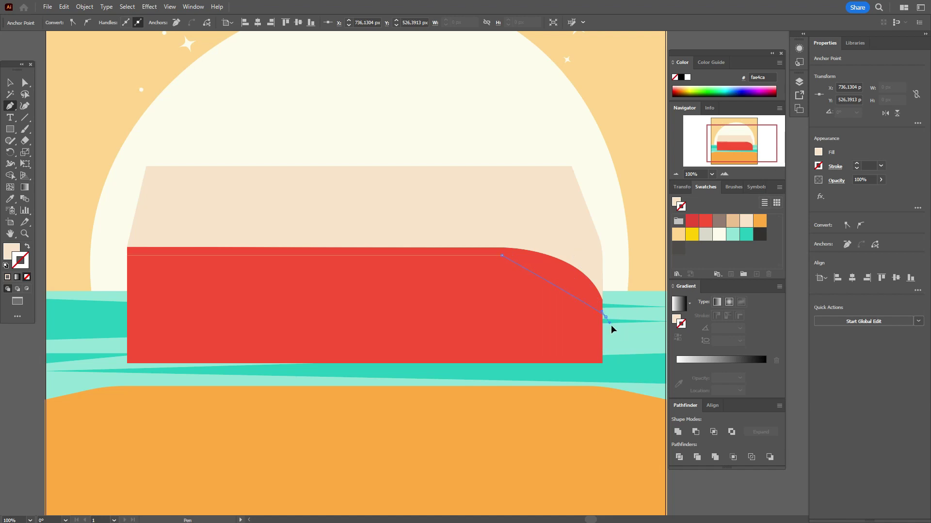
left_click_drag(628, 357, 634, 382)
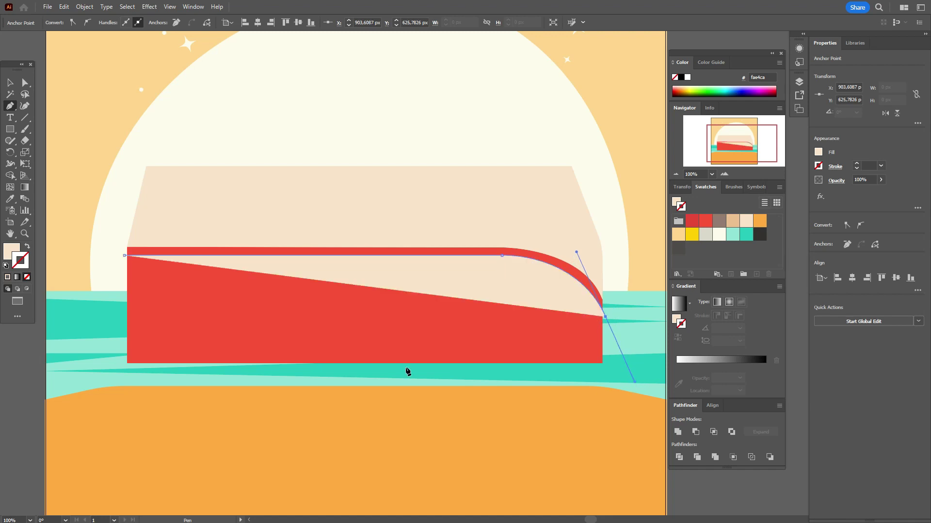
Make the path a cream stroke with no fill at 7 pt weight.
left_click(26, 248)
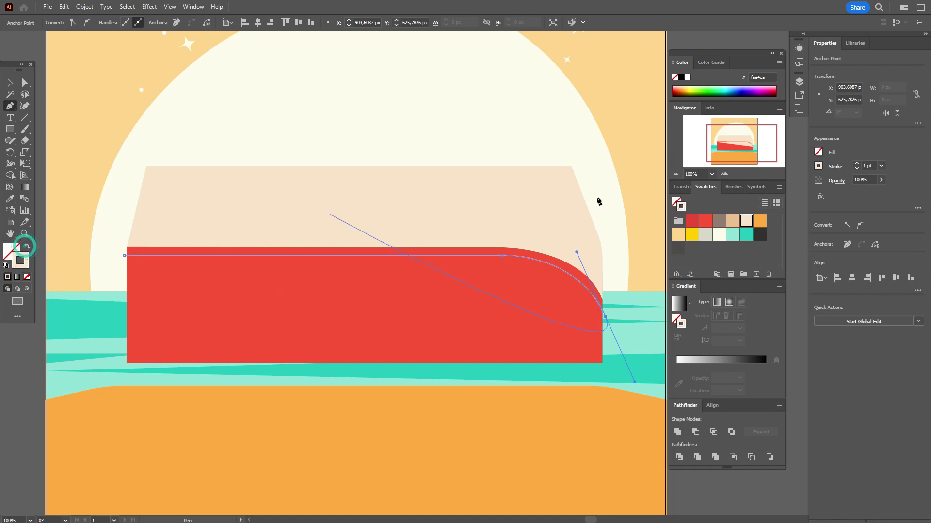
double_click(865, 165)
type("7")
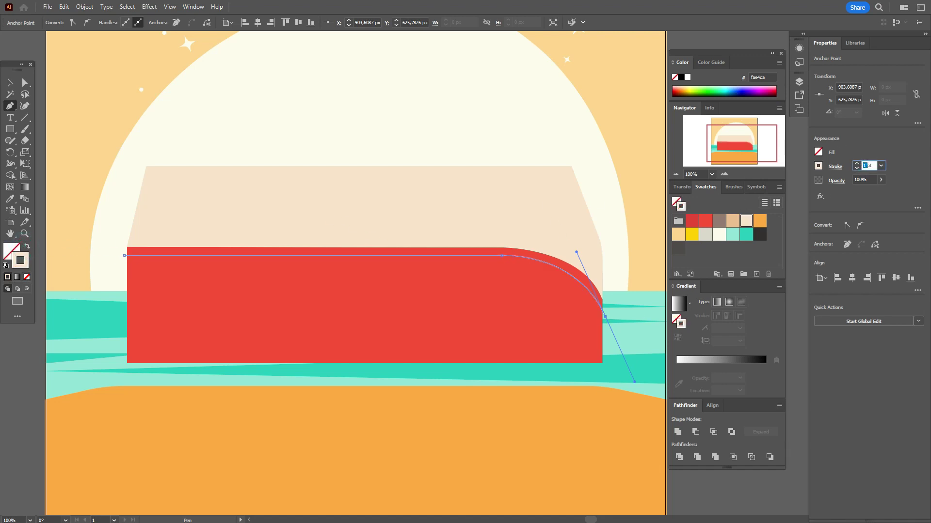
key("Return")
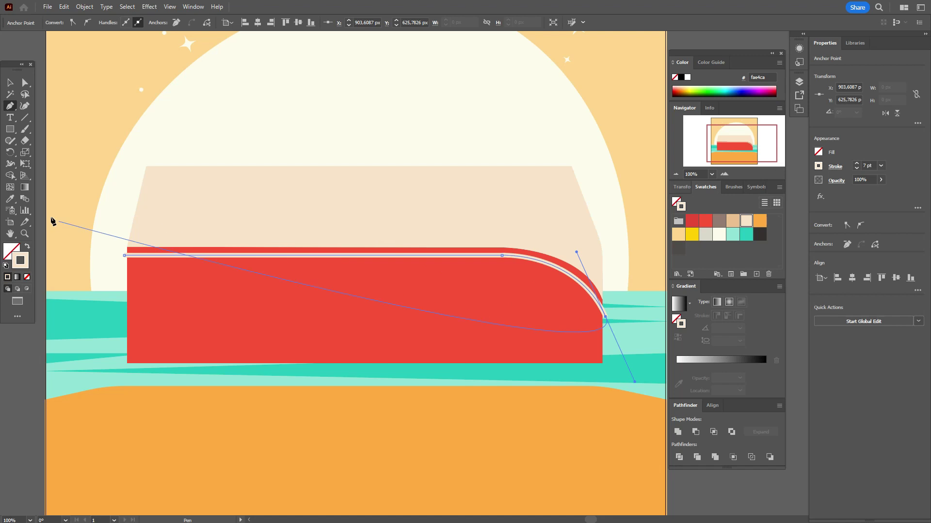
left_click(10, 84)
left_click(363, 316)
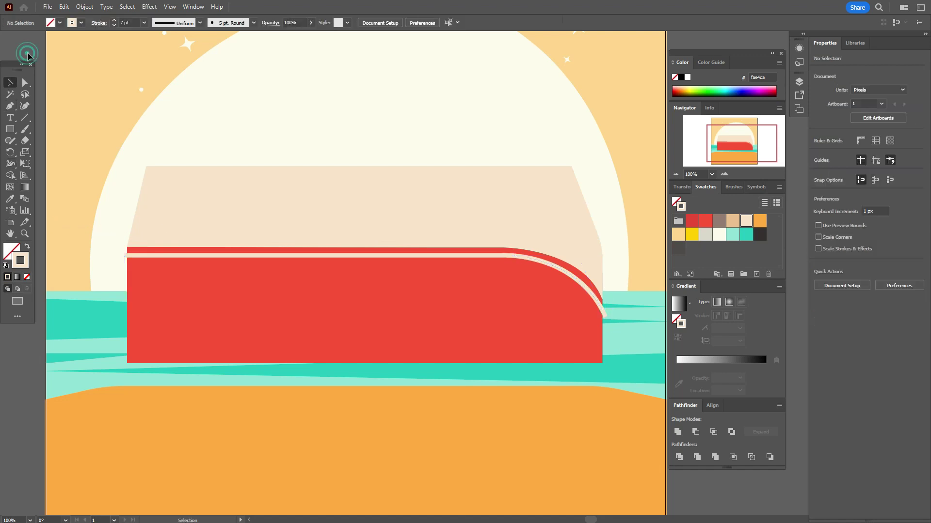
Expand the cream stripe's stroke via Object > Expand and select it with the red body.
left_click(589, 319)
left_click(563, 273)
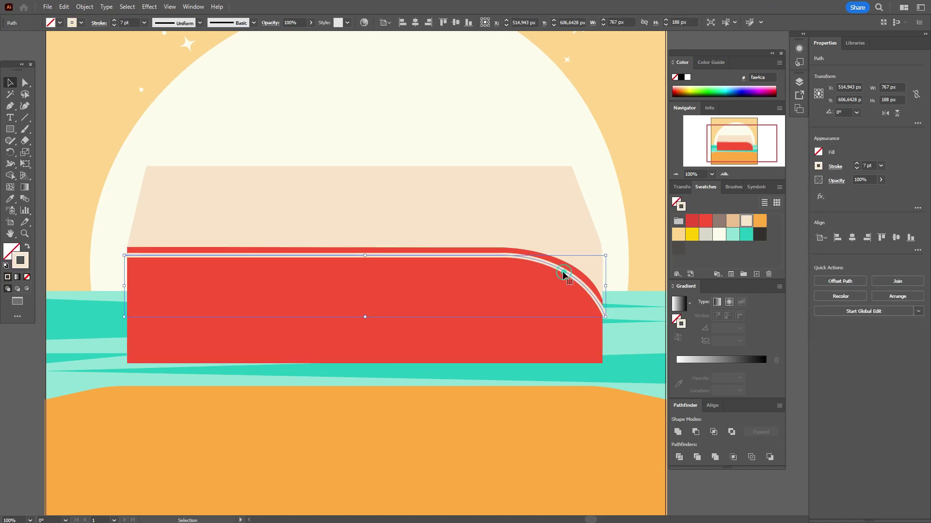
left_click(84, 6)
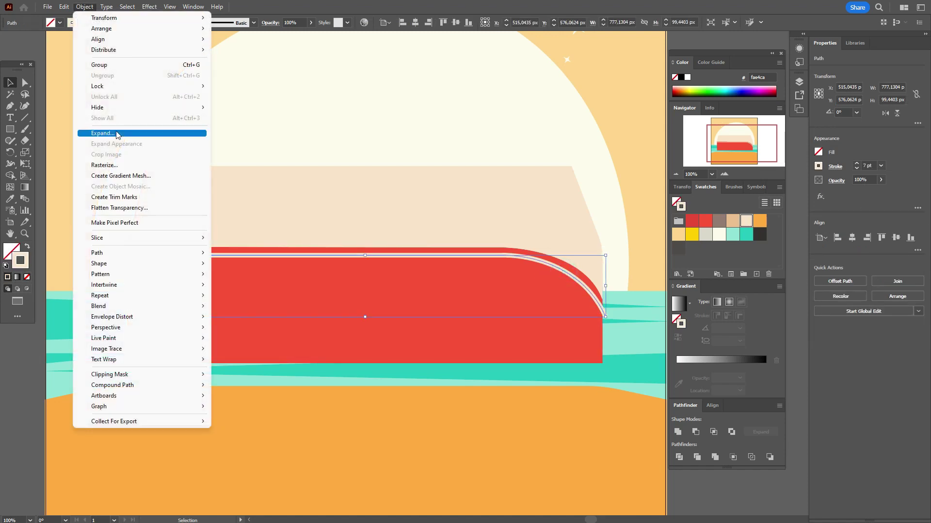
left_click(117, 134)
left_click(447, 312)
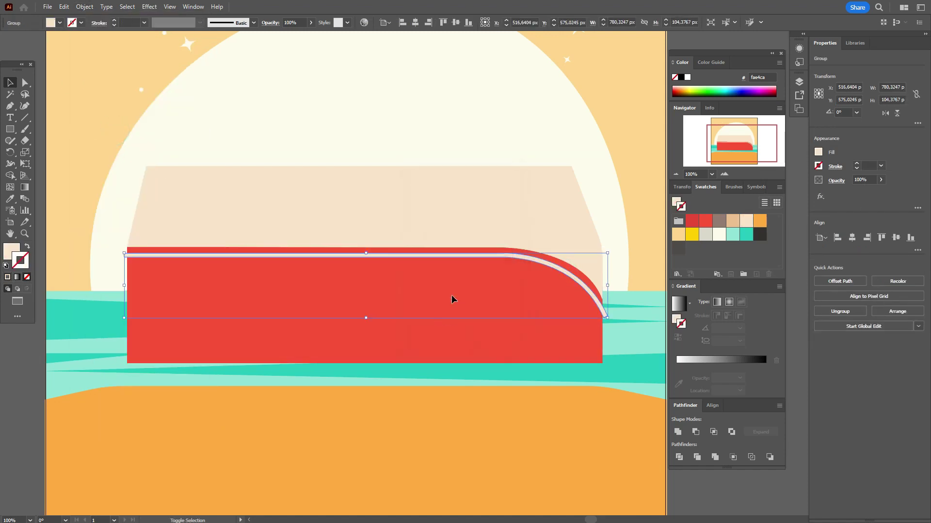
left_click(452, 296, "shift")
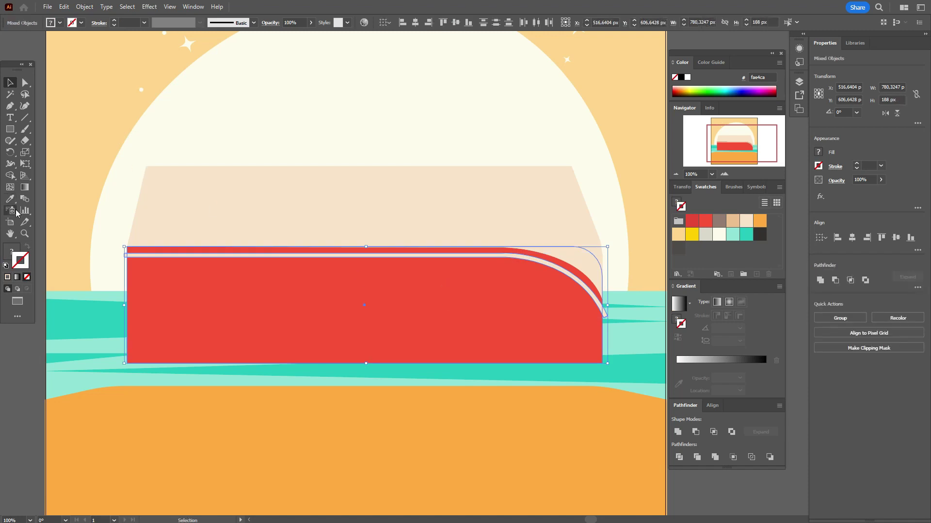
With Shape Builder, merge the right-edge sliver into the red body and remove the left overhang.
left_click(10, 175)
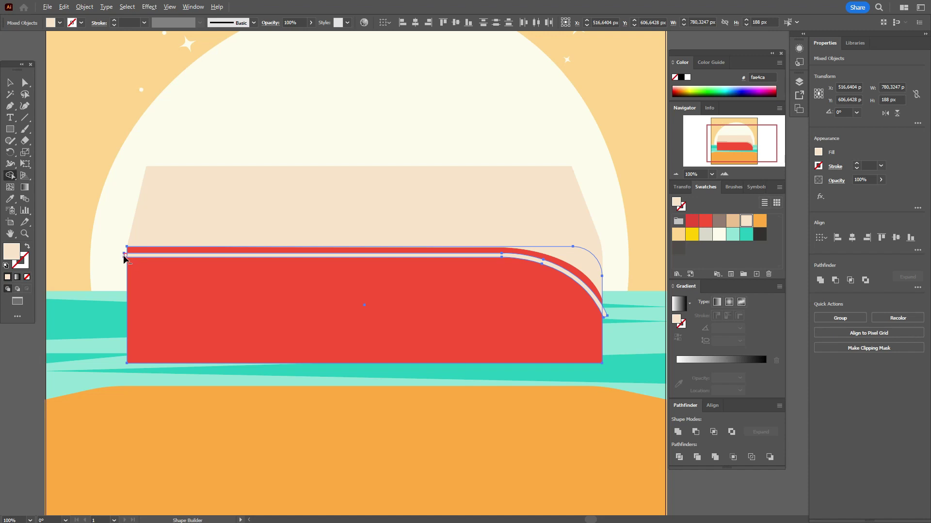
left_click_drag(604, 314, 427, 356)
left_click(24, 234)
left_click(202, 270)
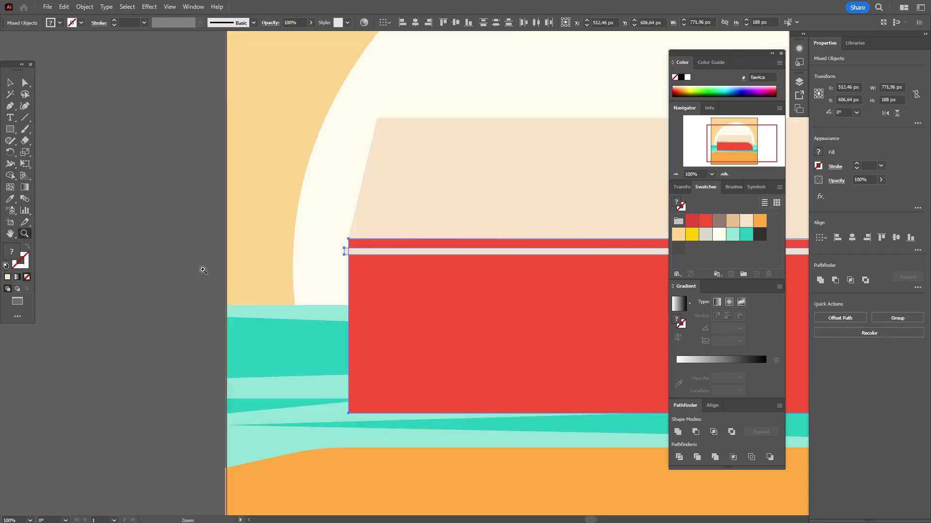
left_click(378, 280)
left_click(9, 175)
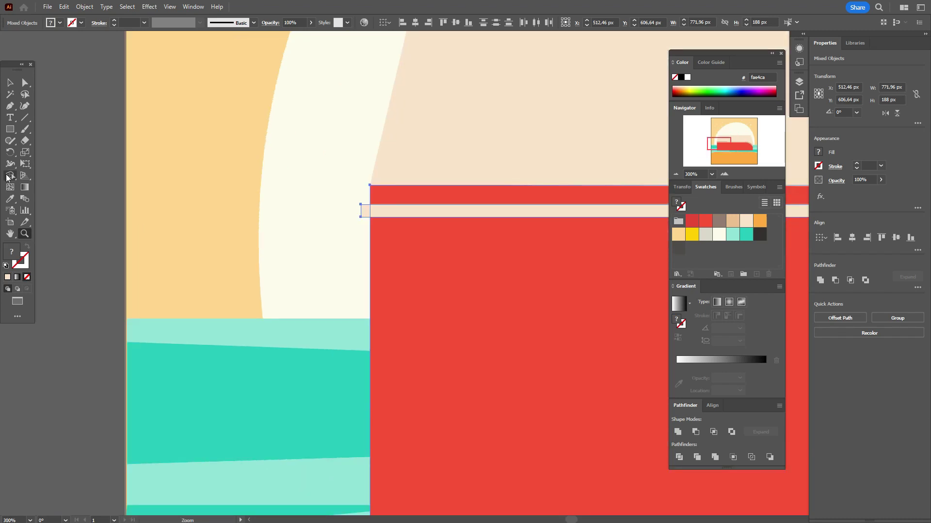
left_click(366, 210, "alt")
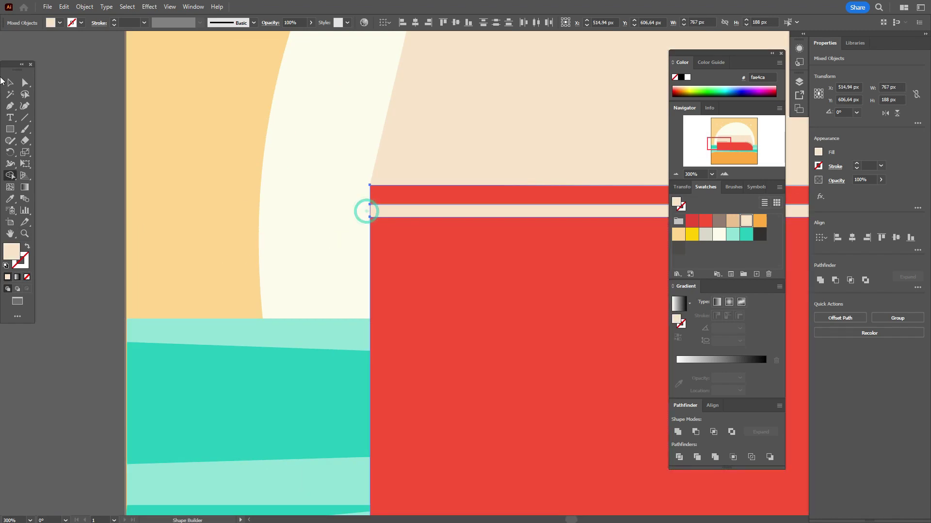
left_click(10, 83)
left_click(57, 116)
left_click(3, 520)
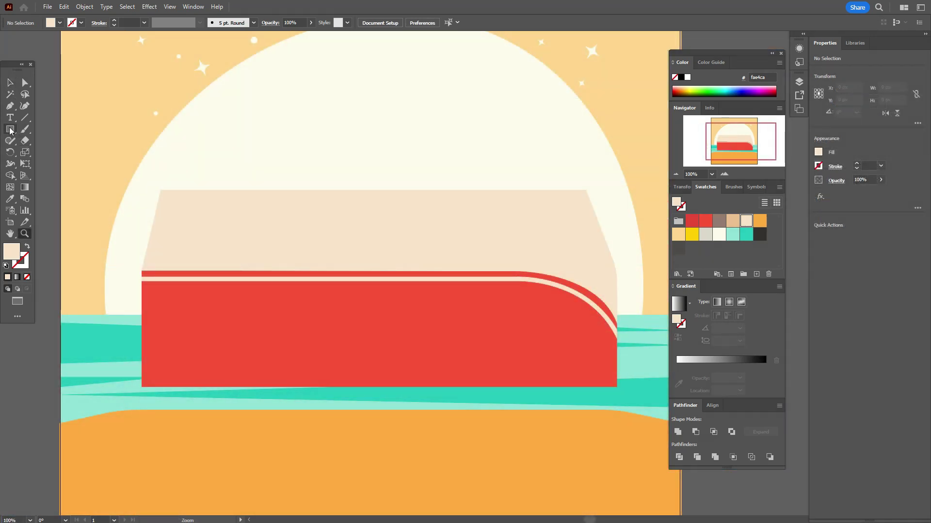
left_click(10, 130)
Draw a cream roof strip across the bus top and resize it to 719.2 × 47.7 px.
mouse_move(164, 166)
left_mouse_down()
mouse_move(187, 177)
mouse_move(337, 185)
mouse_move(606, 189)
left_mouse_up()
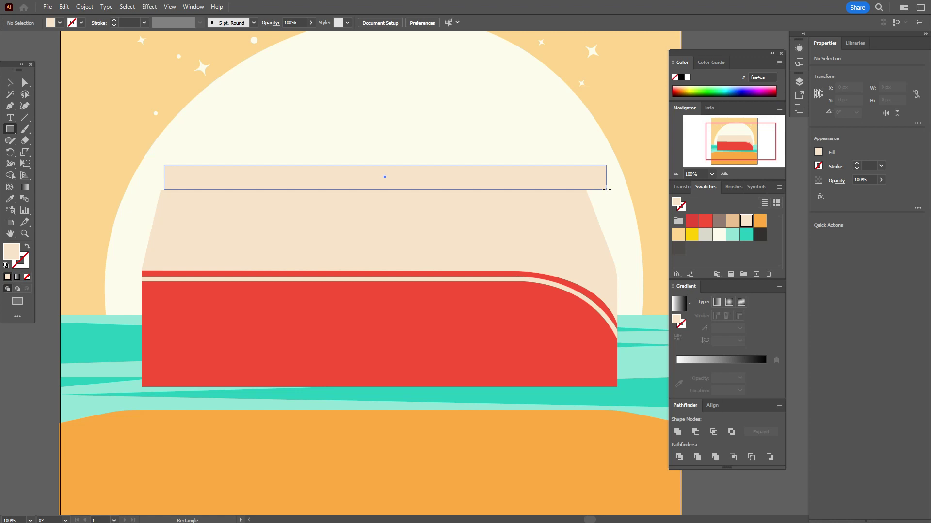
left_click_drag(606, 190, 606, 189)
left_click(9, 83)
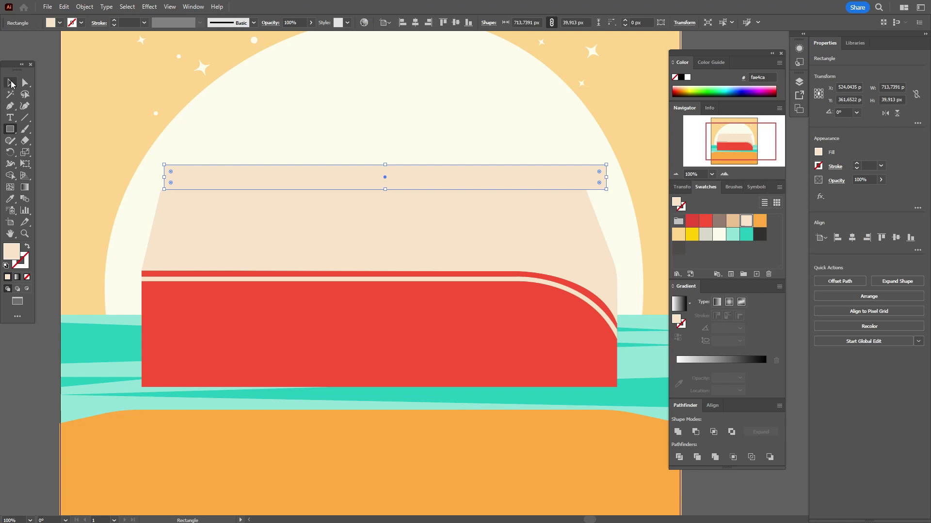
left_click_drag(165, 177, 161, 178)
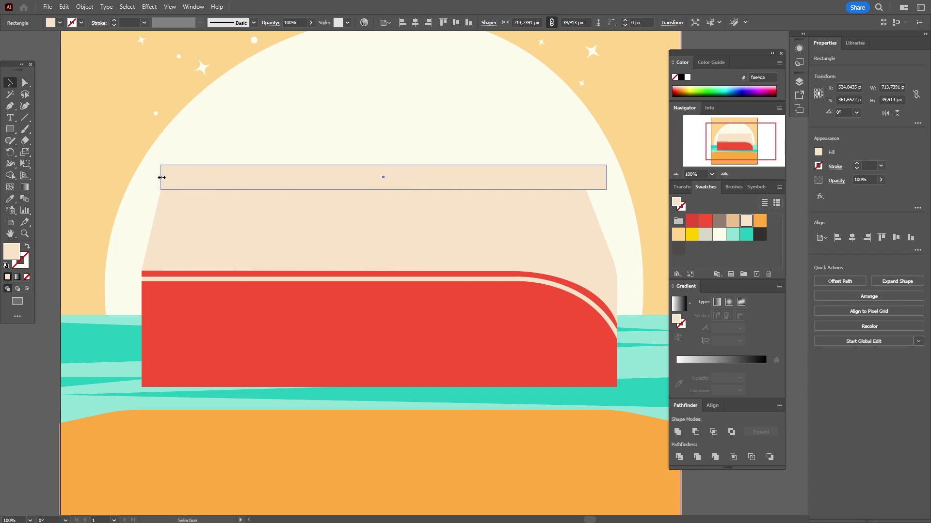
left_click_drag(383, 164, 383, 160)
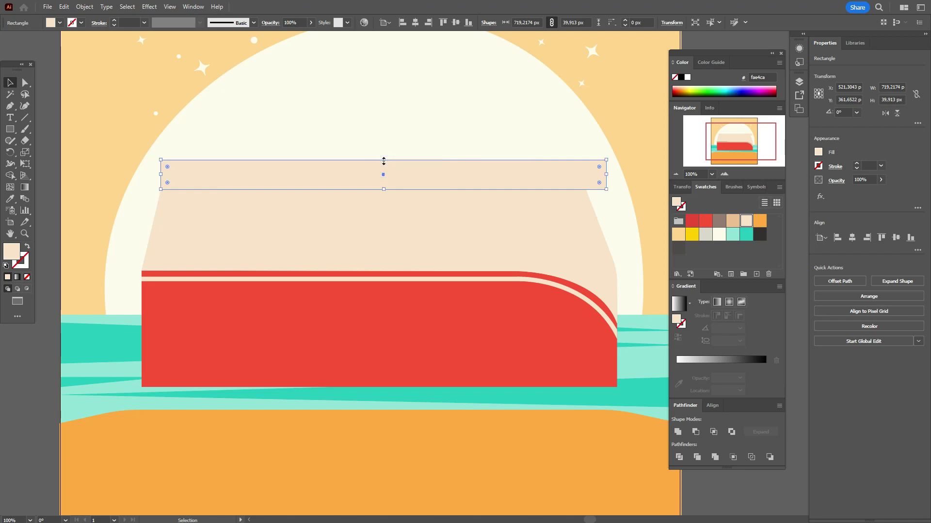
Nudge the roof strip's top-left corner right to slant its left edge.
left_click(25, 83)
left_click(162, 164)
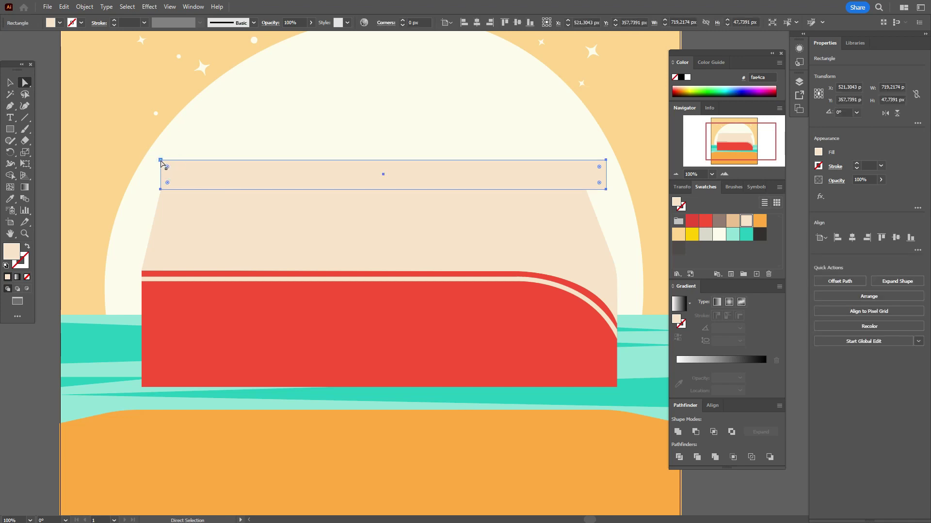
left_click(161, 160)
key("Right")
key("shift+Right")
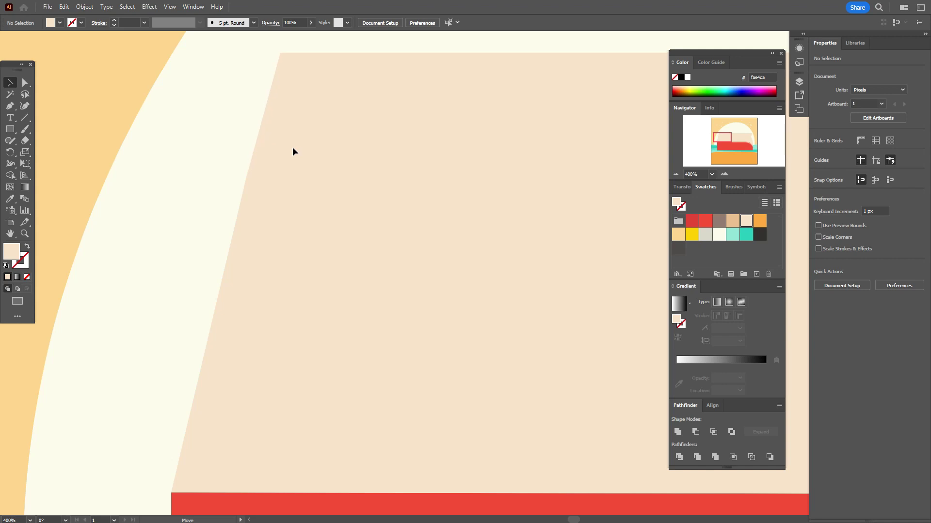
Pan to the roof strip's right end and round its top-right corner.
left_click(291, 152)
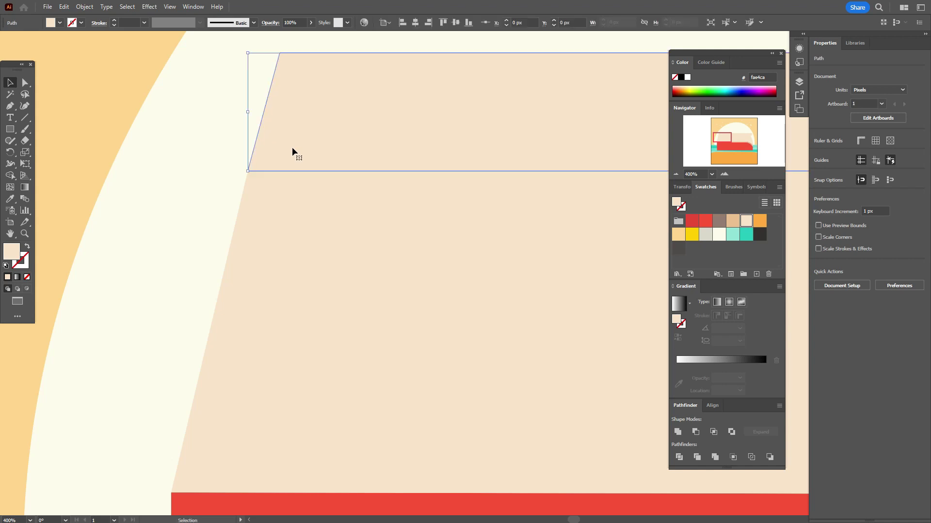
left_click(129, 127)
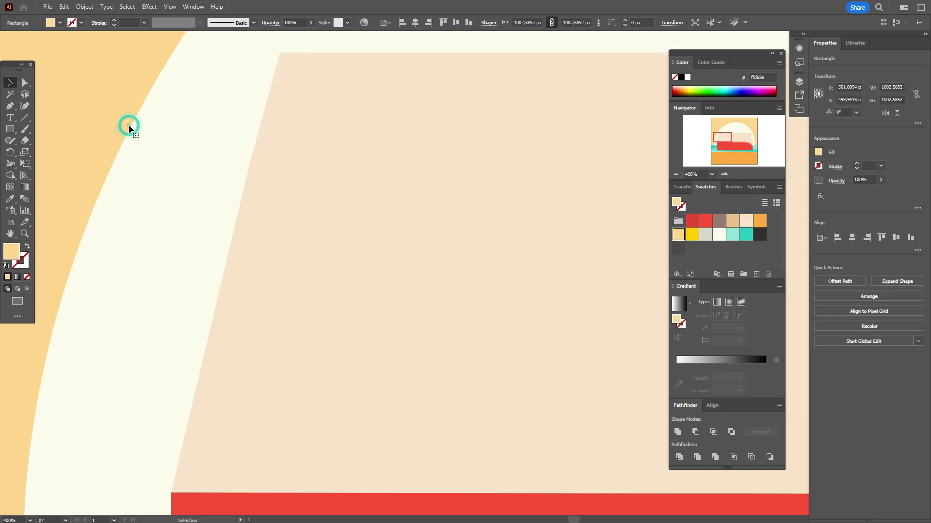
left_click(10, 234)
left_click_drag(436, 247, 173, 251)
left_click_drag(531, 234, 361, 247)
left_click_drag(555, 257, 401, 252)
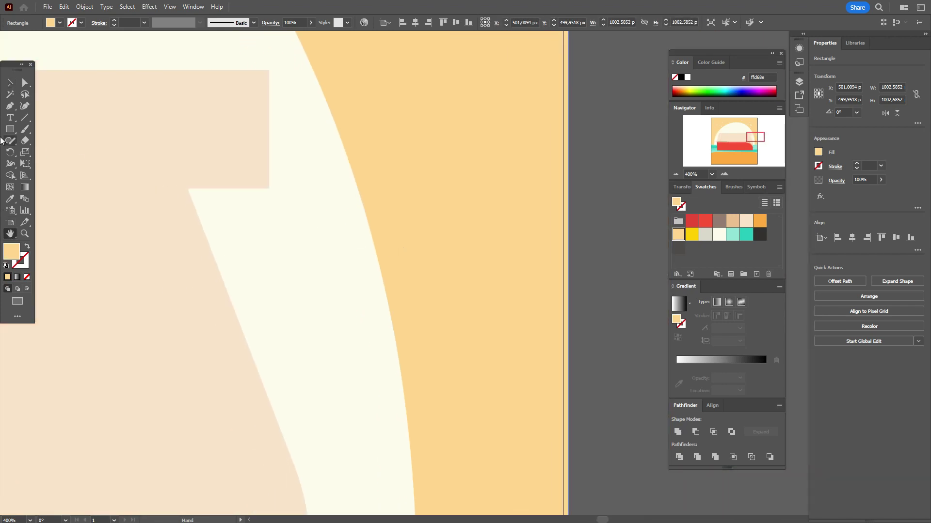
left_click(25, 83)
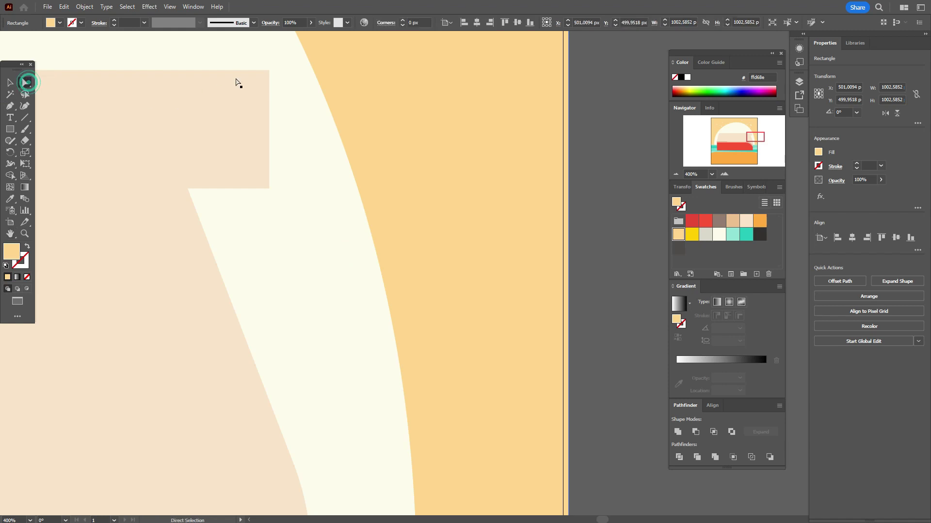
left_click(270, 70)
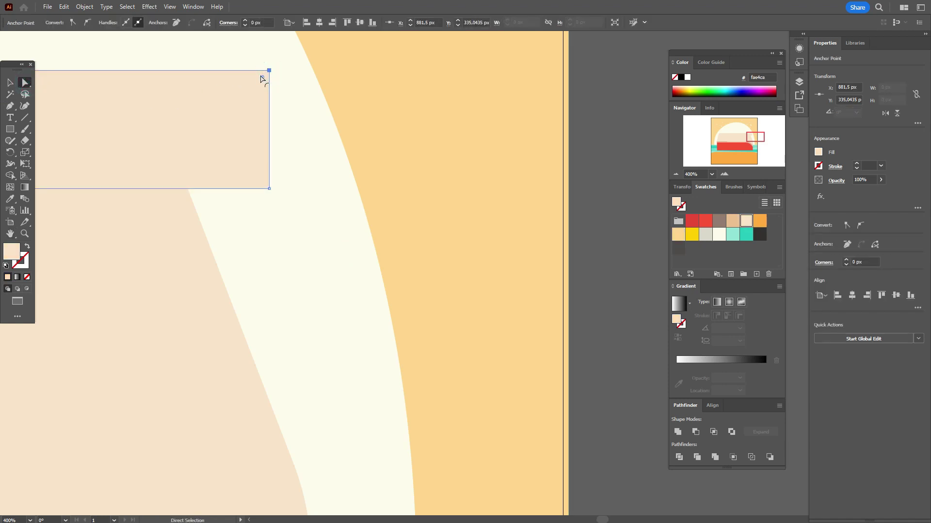
left_click_drag(262, 78, 141, 209)
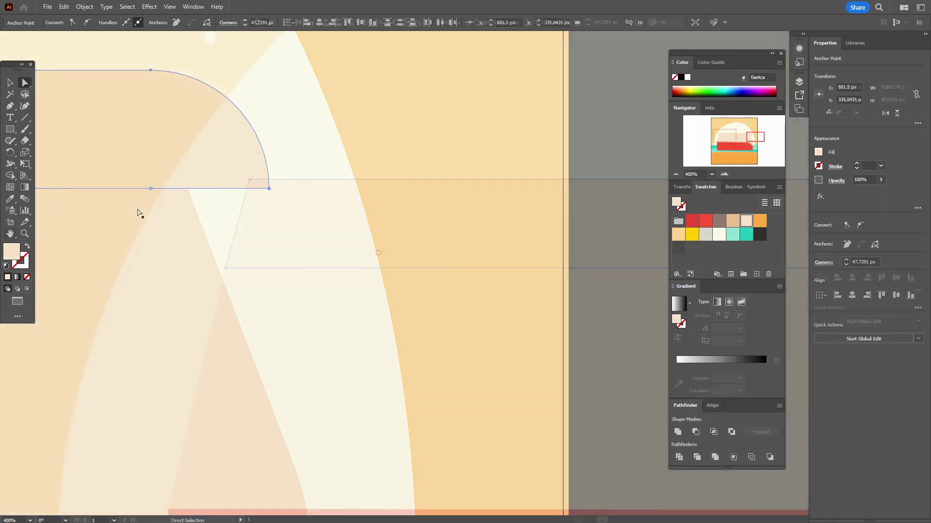
Round the roof strip's top-left corner to match, a 43.365 px radius.
left_click(52, 88)
left_click(262, 192)
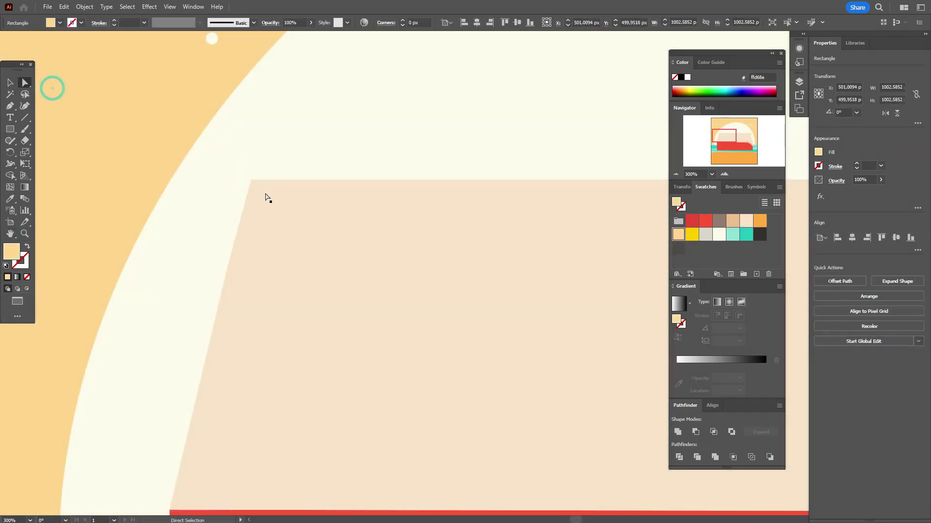
left_click(252, 182)
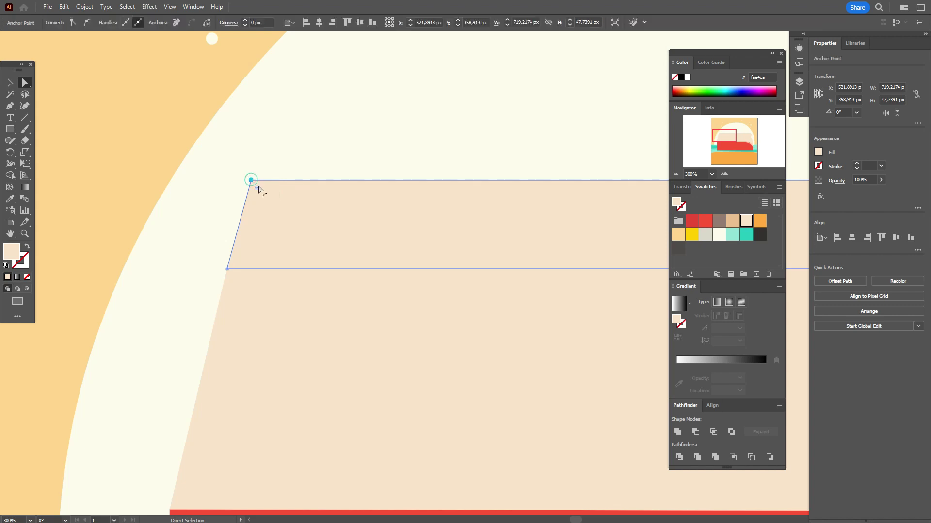
left_click_drag(257, 190, 322, 257)
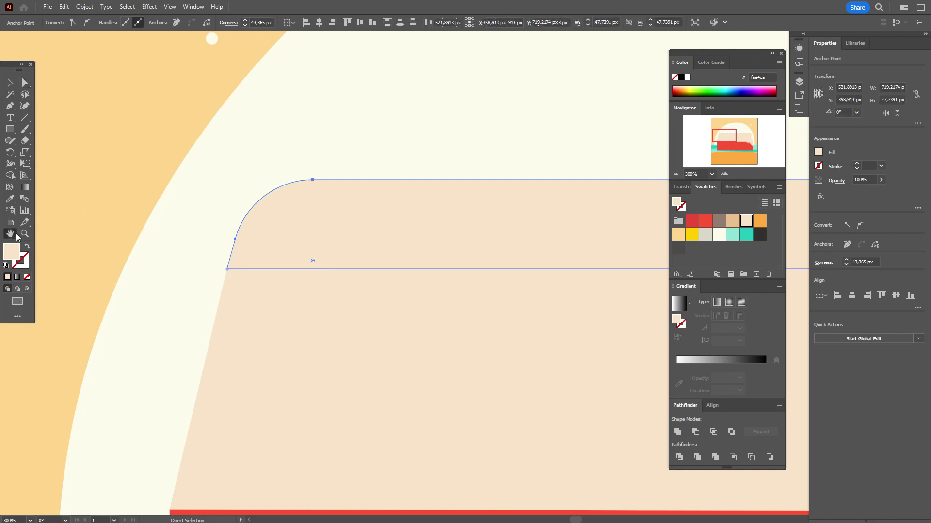
key("space")
left_click_drag(380, 265, 43, 275)
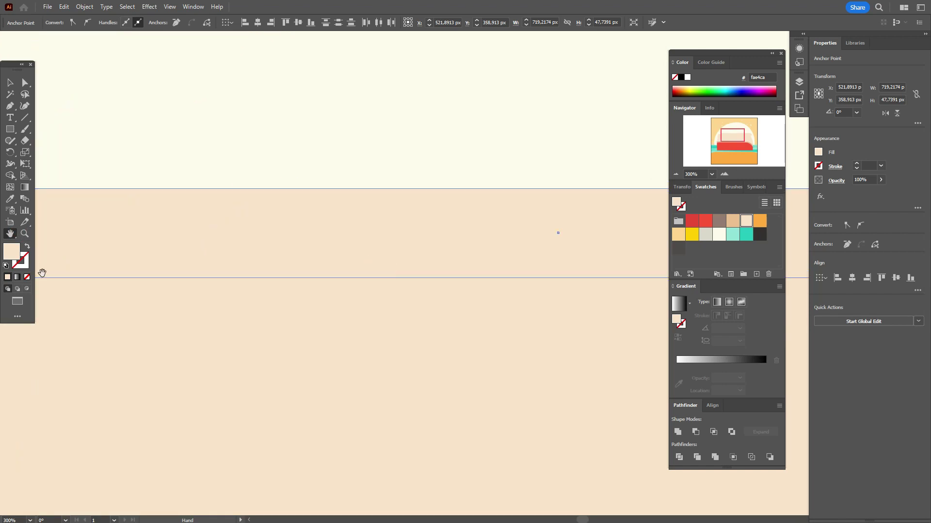
scroll(208, 276, "right", 10)
scroll(496, 334, "down", 5)
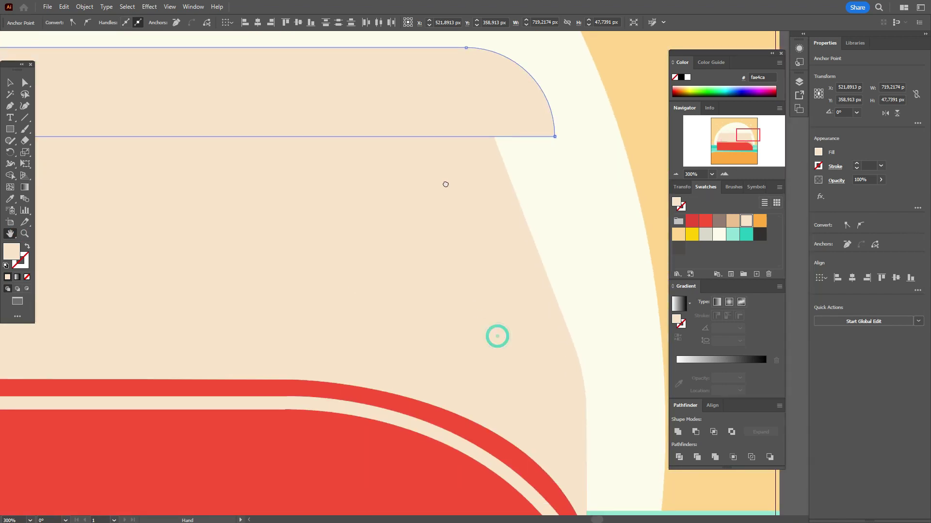
scroll(582, 271, "right", 5)
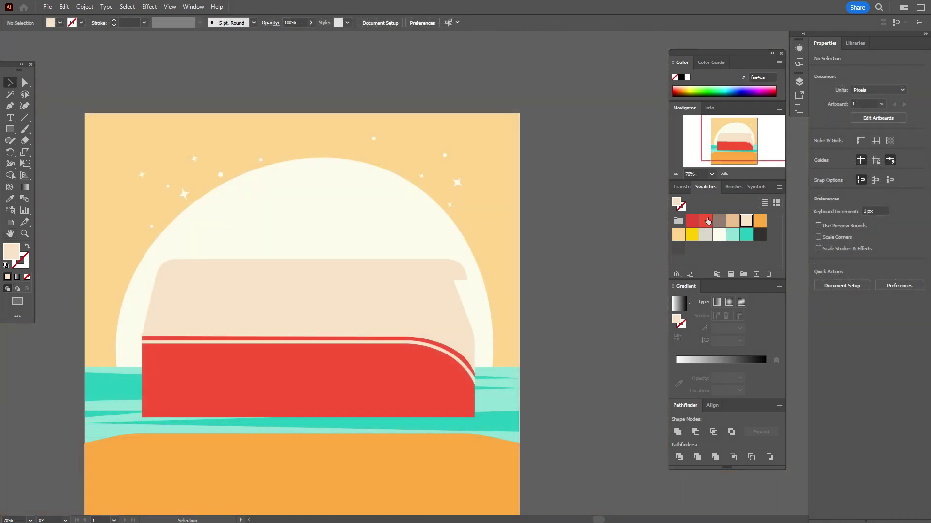
Draw a thin f95338 red bar across the roof and select it with the roof strip.
left_click(706, 221)
left_click(10, 129)
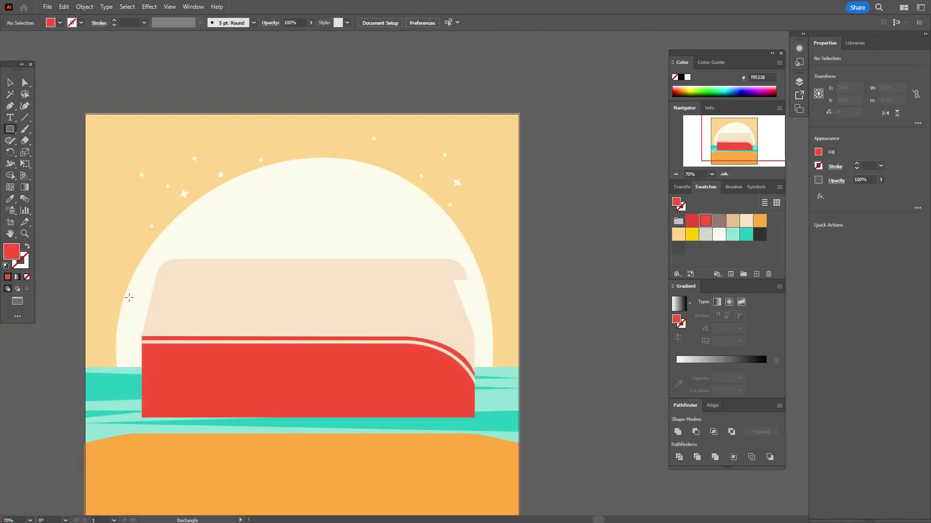
left_click_drag(157, 269, 473, 280)
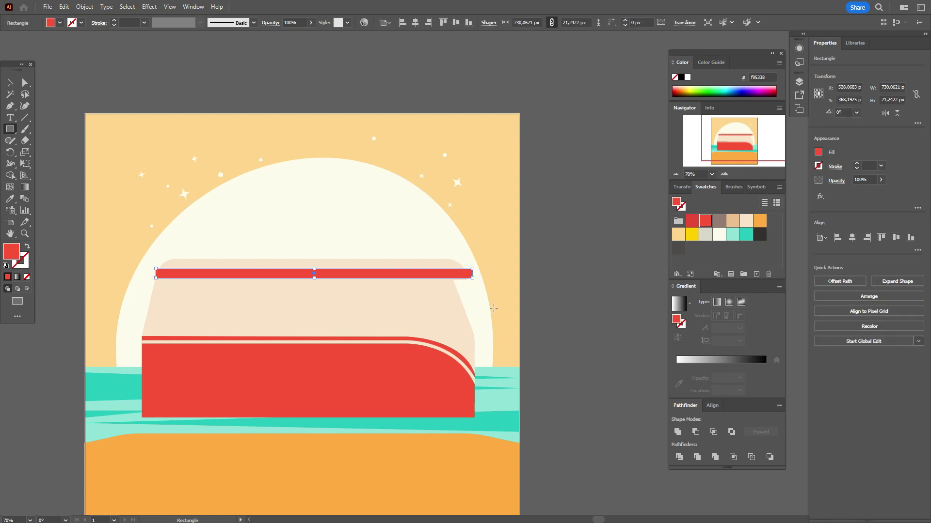
key("Up")
key("Up")
key("Up")
key("Up")
key("Up")
key("Up")
key("Up")
key("Up")
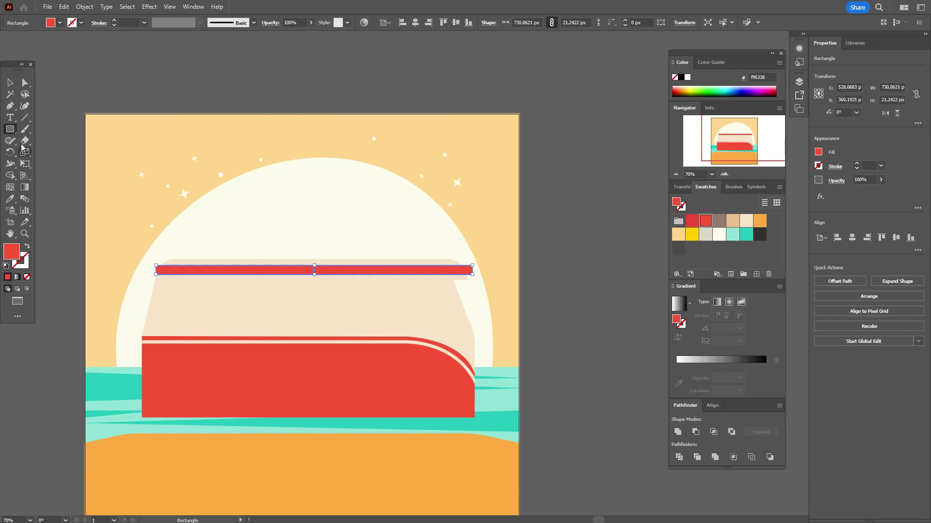
key("v")
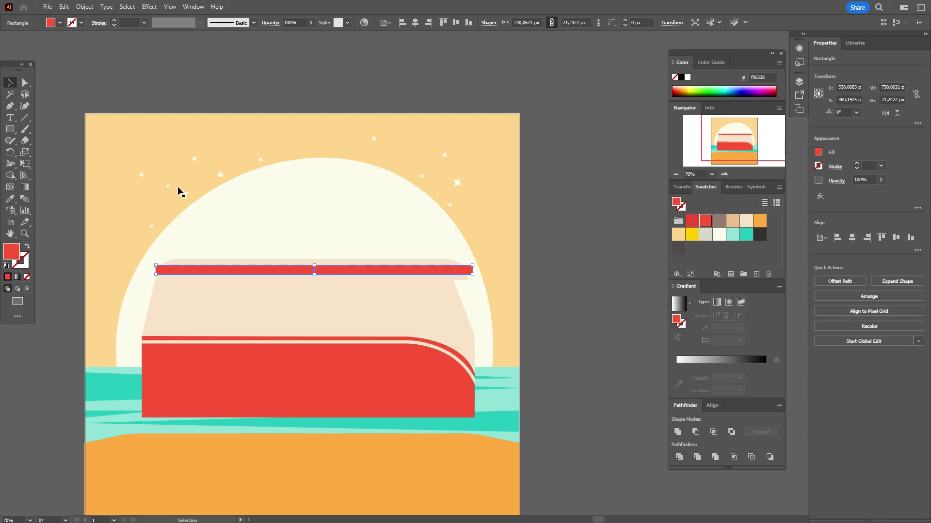
left_click(216, 261, "shift")
Trim the red bar's left and right overhangs with Shape Builder, then pick the 333130 fill.
left_click(10, 177)
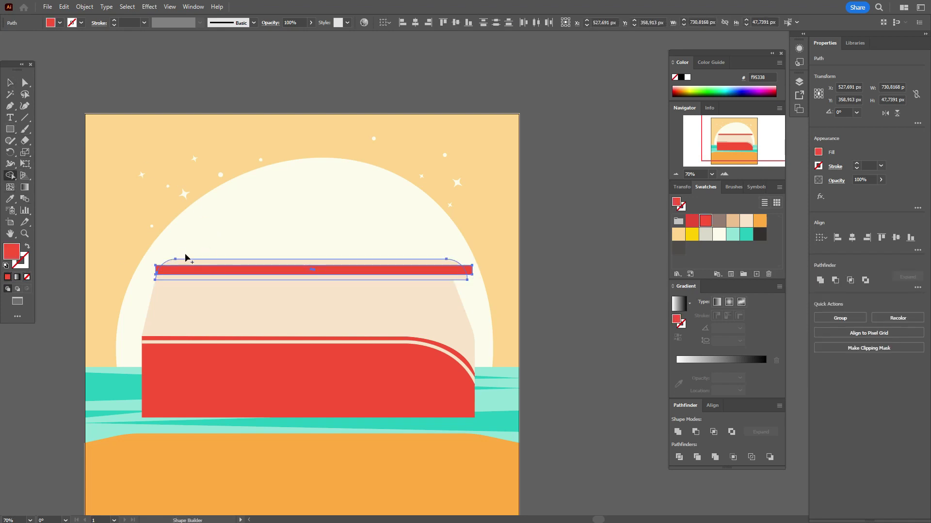
left_click(158, 269, "alt")
left_click(468, 271, "alt")
left_click(8, 83)
left_click(163, 92)
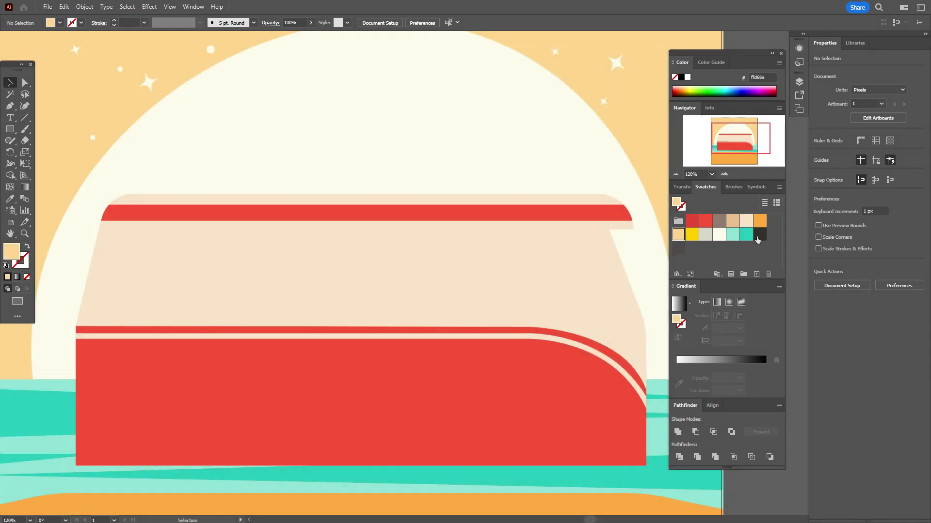
left_click(758, 236)
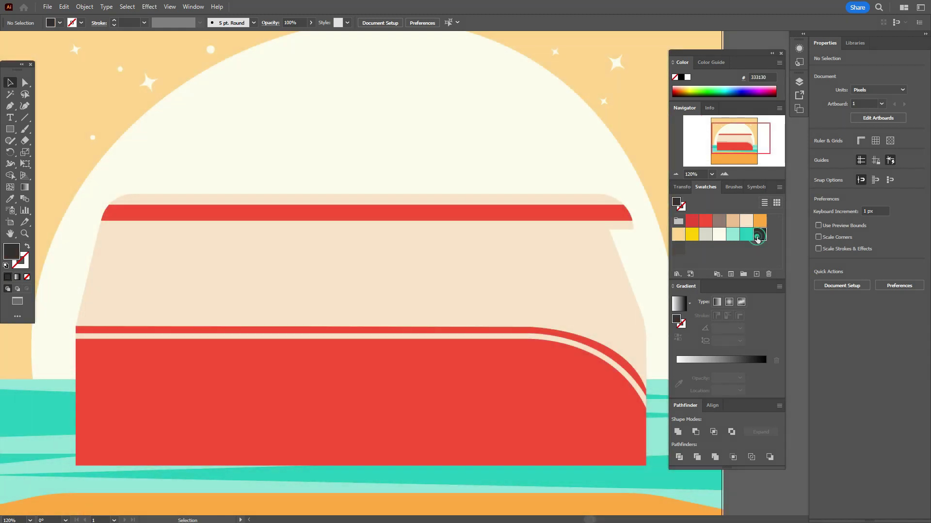
left_click(11, 130)
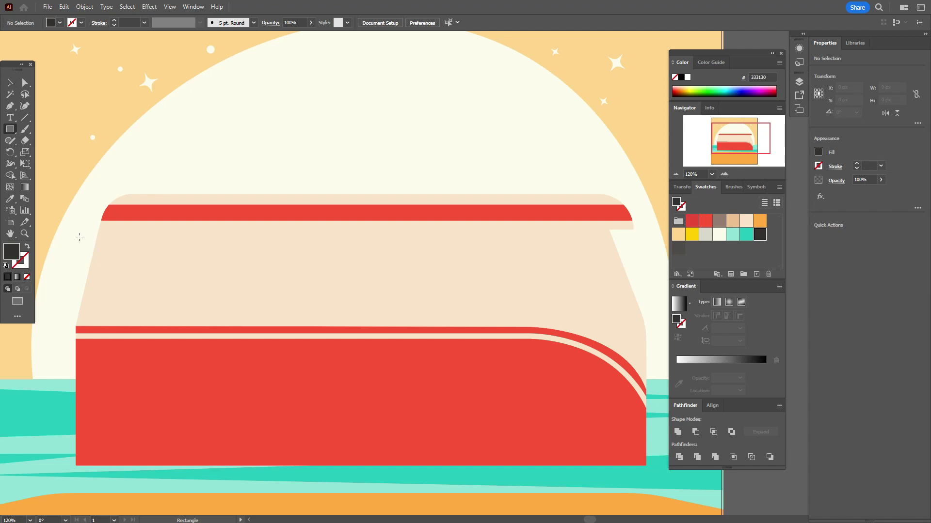
Draw dark charcoal window panes along the upper body, copying a wider one toward the front.
left_click_drag(77, 235, 134, 309)
left_click_drag(151, 237, 222, 309)
key("v")
left_click_drag(189, 276, 381, 285)
left_click_drag(359, 279, 606, 281)
Nudge the front window's bottom-right corner right to slant it with the windscreen, then adjust the rear window's corner.
key("a")
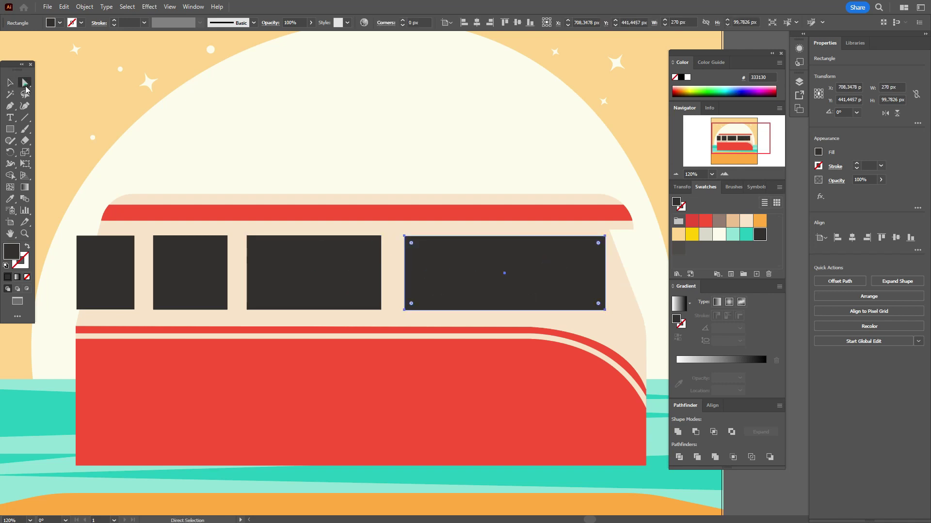
left_click(605, 310)
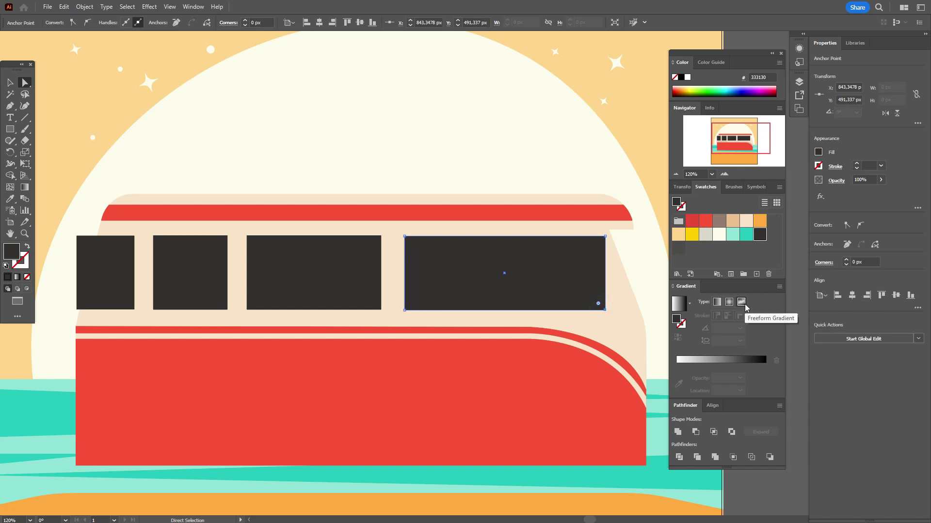
key("Right")
key("Right")
key("Right")
key("Right")
key("Right")
key("Right")
key("Right")
key("Right")
key("Right")
key("Right")
key("Right")
key("Right")
key("Right")
key("Right")
key("Right")
key("Right")
key("Right")
key("Right")
key("Right")
key("Right")
key("Right")
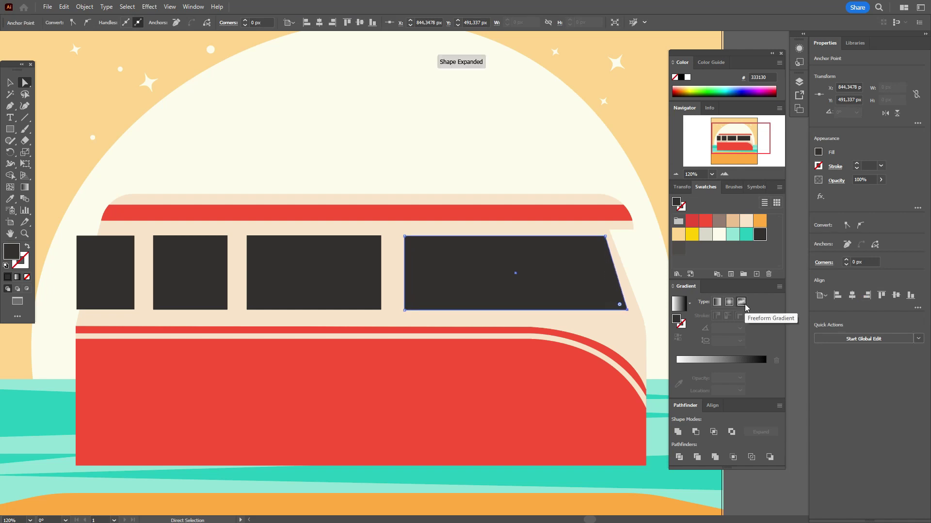
key("Right")
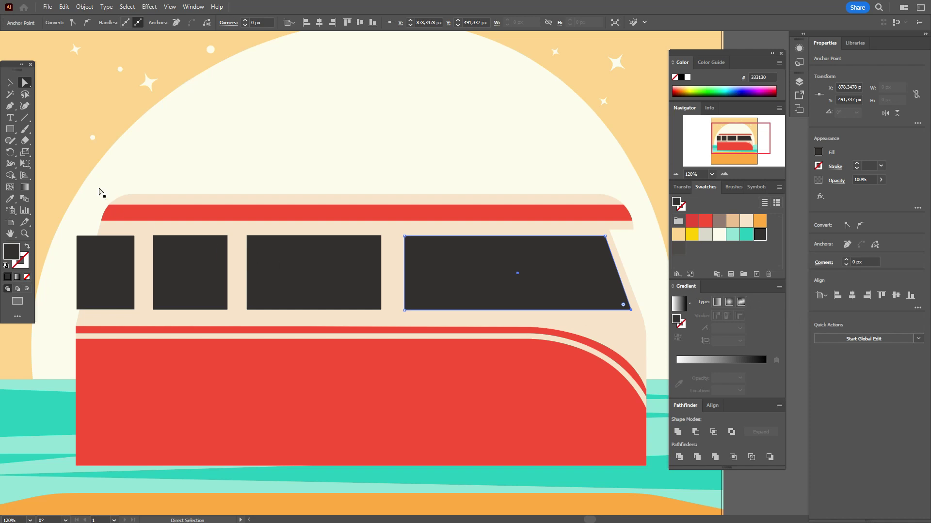
left_click(10, 82)
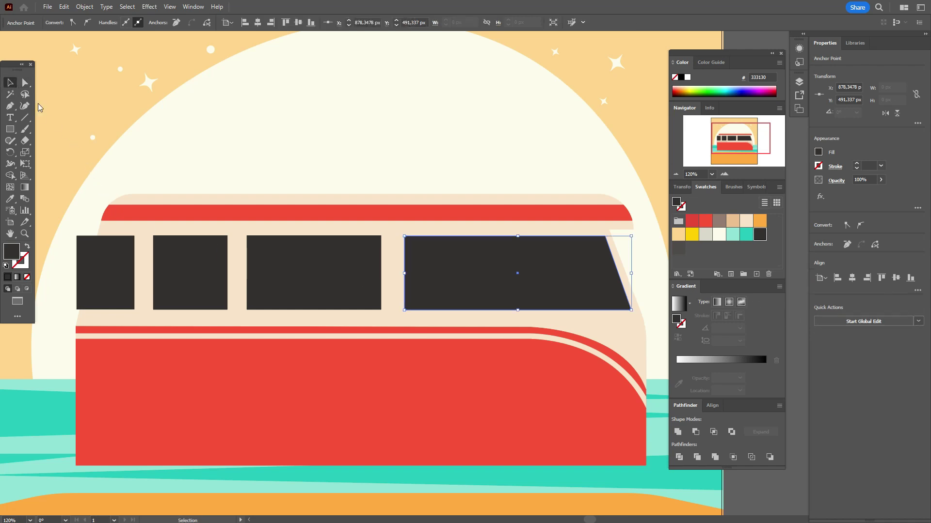
left_click(752, 489)
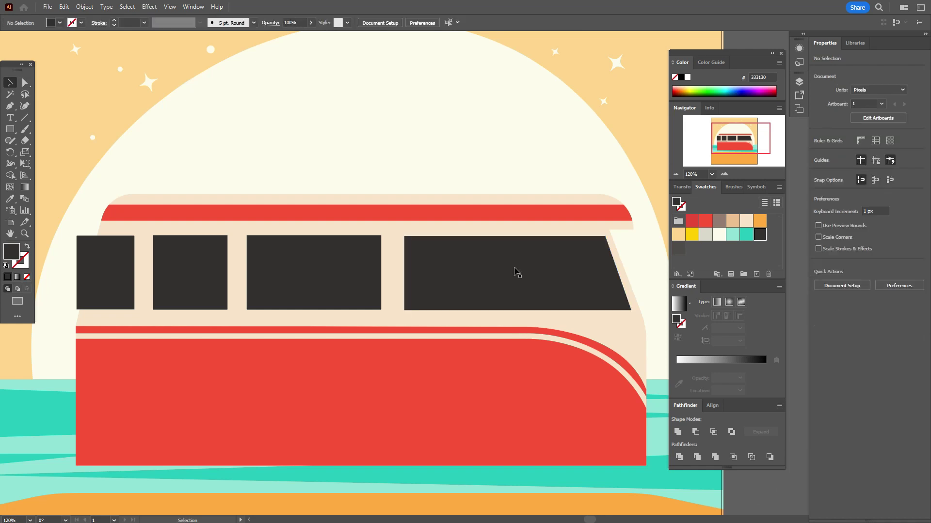
left_click(25, 83)
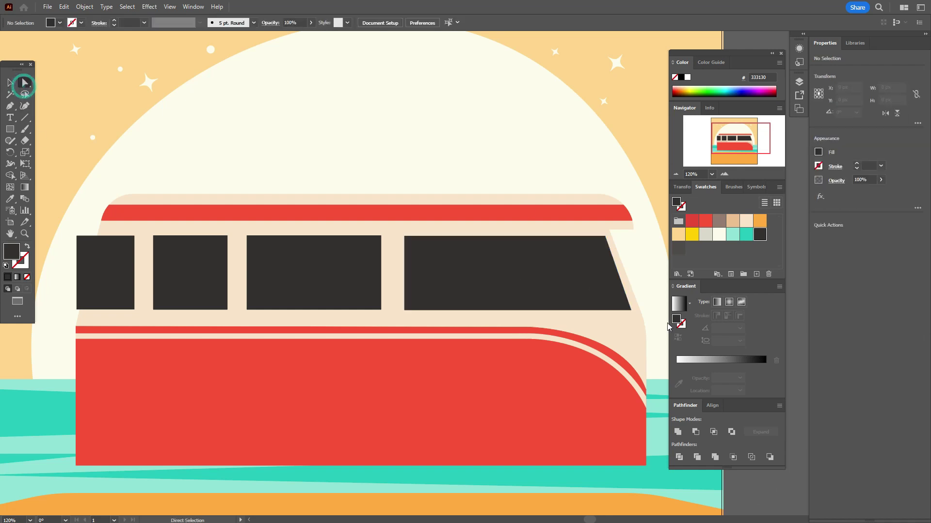
left_click(631, 311)
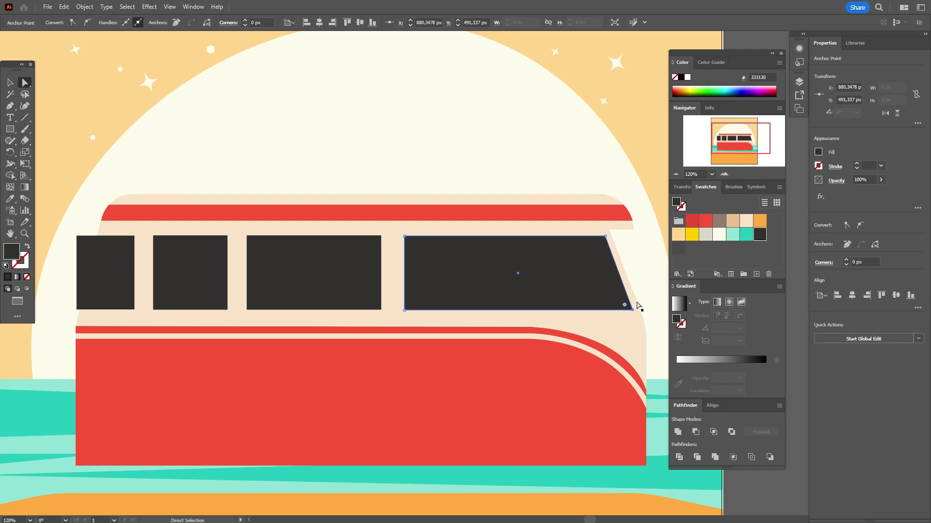
left_click(754, 484)
Nudge the third and second windows slightly right to space the windows evenly.
key("v")
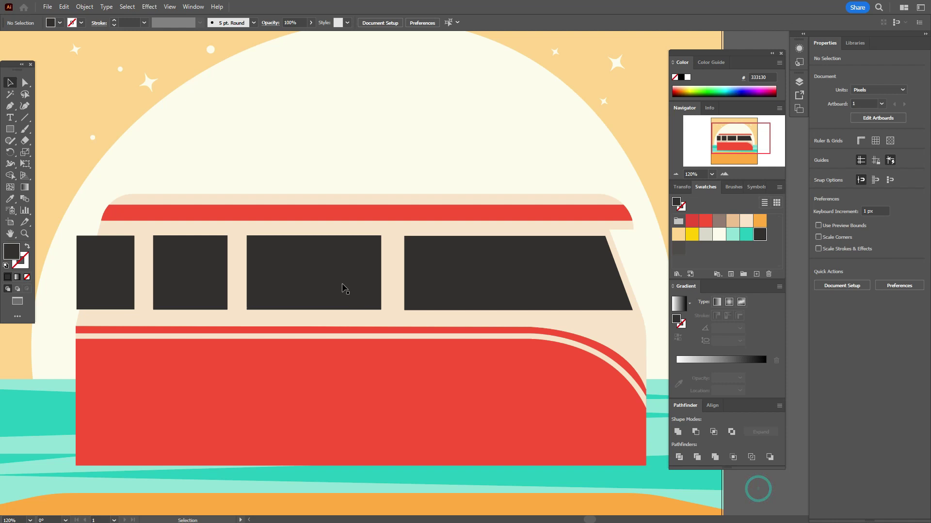
left_click(342, 284)
key("Right")
key("Right")
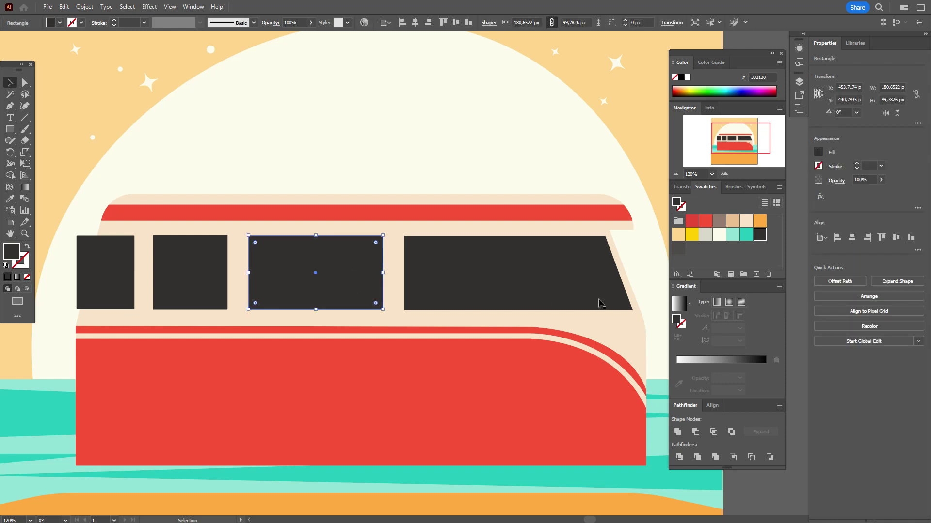
left_click(203, 285)
key("Right")
key("Right")
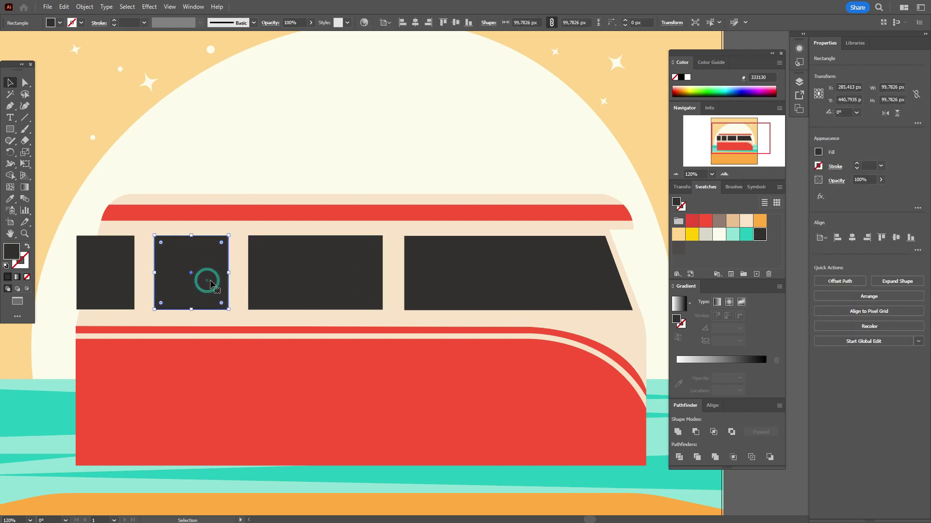
left_click(743, 487)
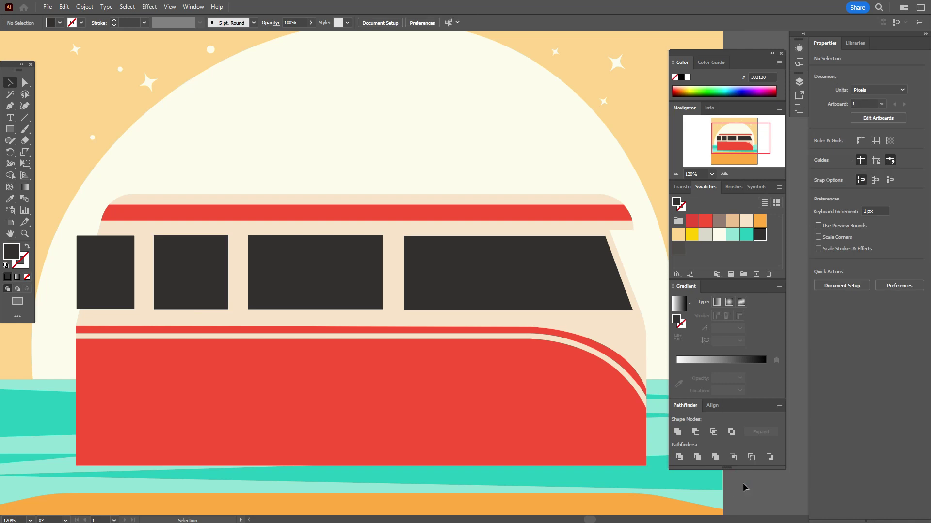
Trim the leftmost window's sliver outside the cream bus body with Shape Builder.
left_click(118, 289)
left_click(143, 278, "shift")
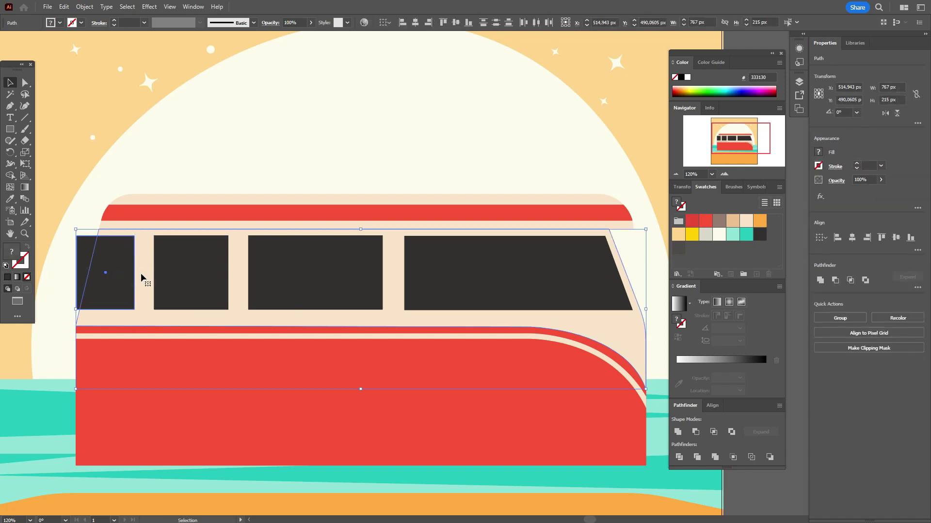
left_click(12, 177)
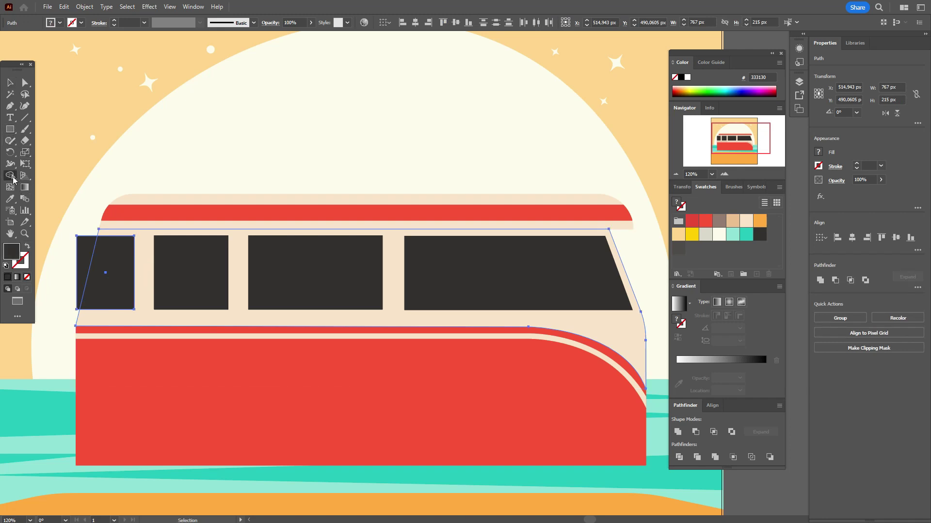
left_click(84, 257, "alt")
left_click(25, 82)
left_click(754, 486)
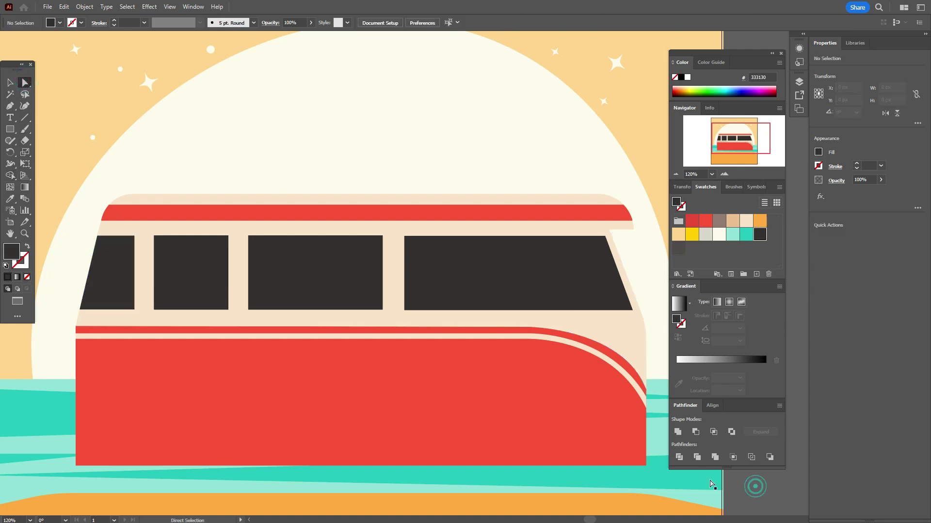
Round the corners of the second, third and rear windows to about 17 px.
left_click(116, 275)
left_click(182, 252)
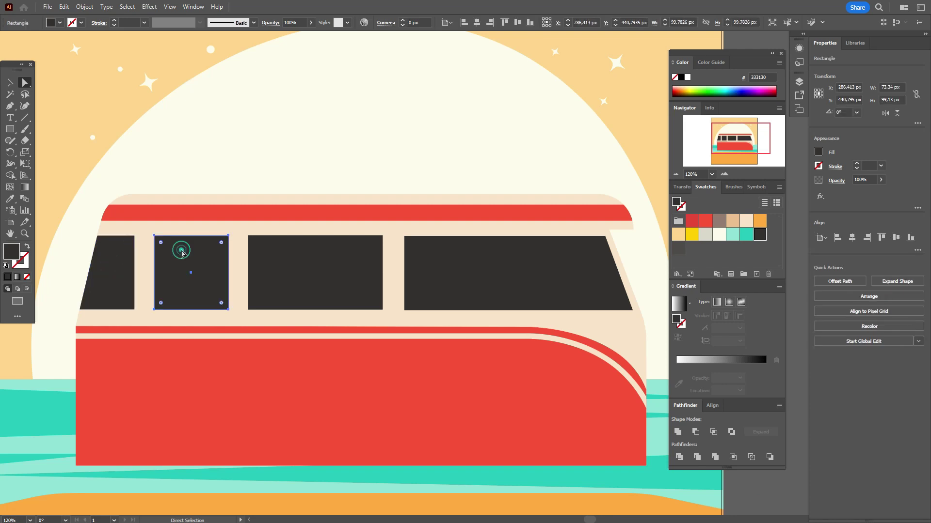
left_click(306, 272, "shift")
left_click(452, 267, "shift")
left_click_drag(412, 244, 418, 251)
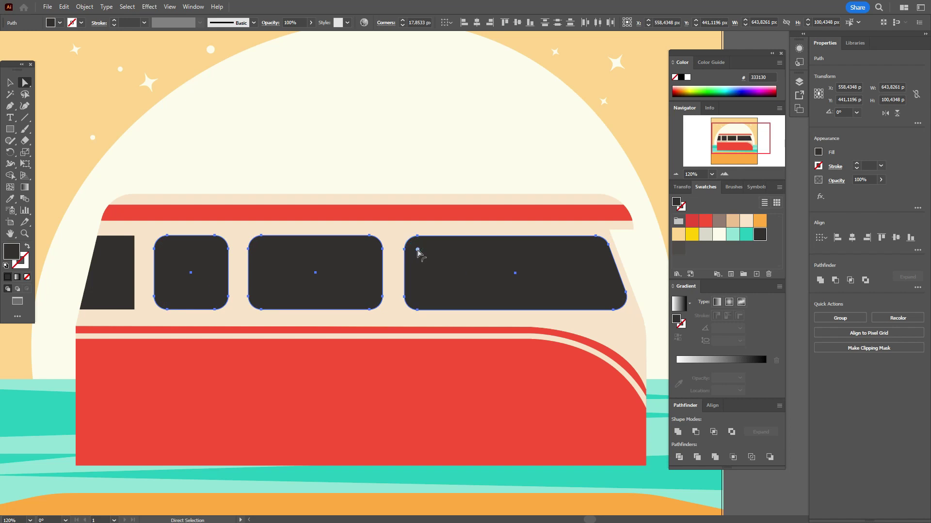
left_click_drag(417, 252, 414, 256)
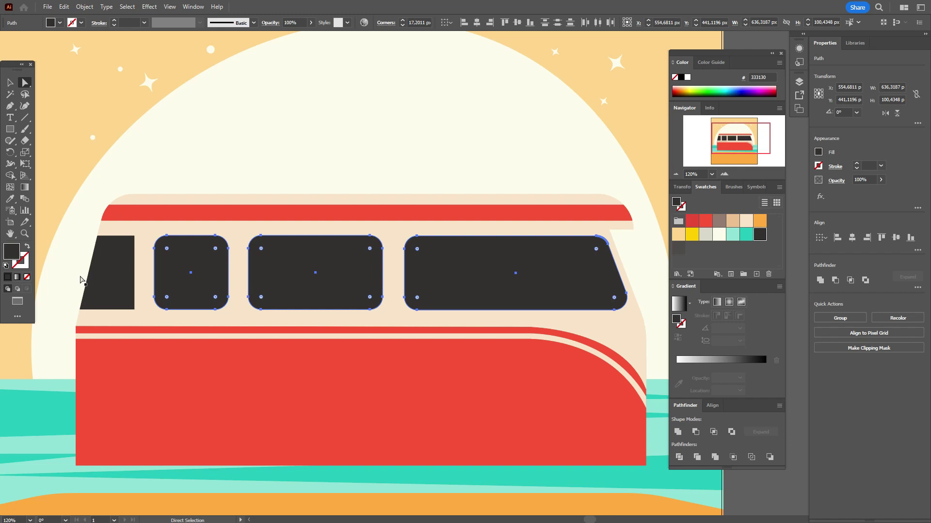
Round only the right-side corners of the leftmost window, then select the cream swatch.
left_click(135, 237)
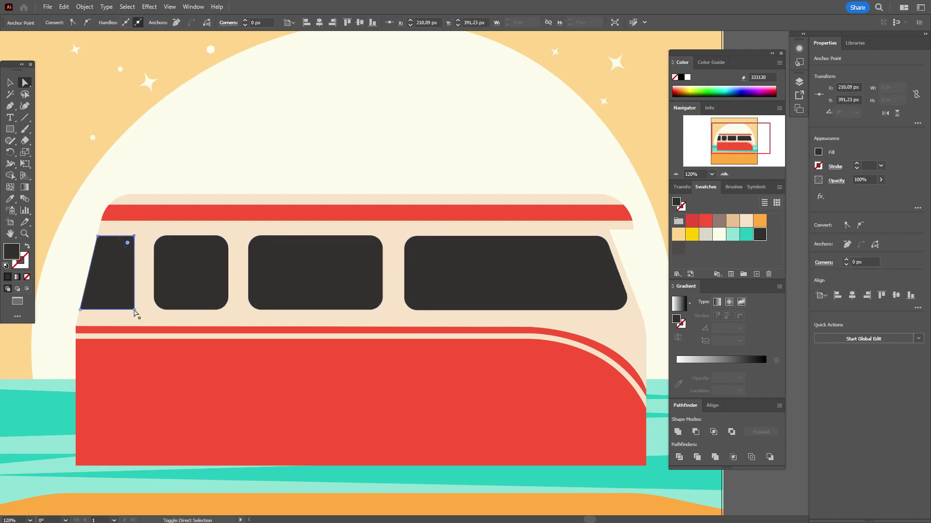
left_click(135, 309, "shift")
left_click_drag(126, 303, 121, 306)
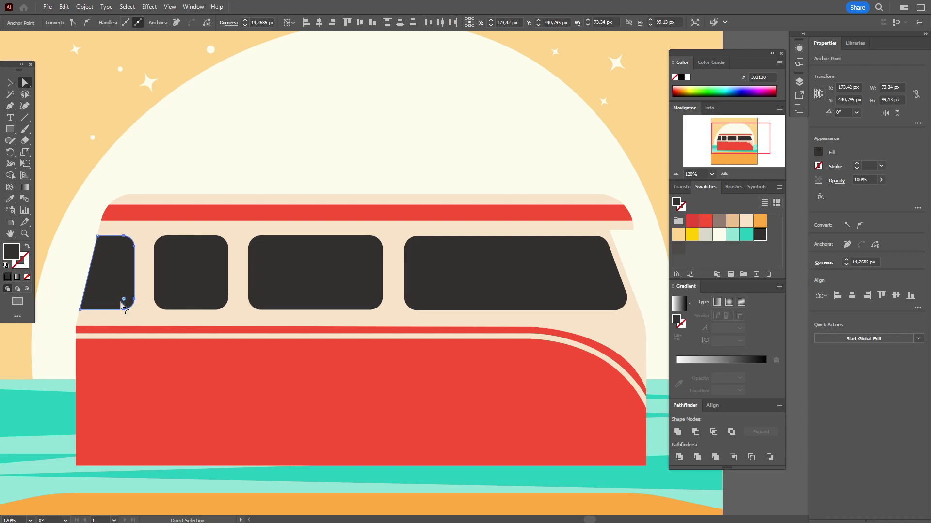
left_click(767, 489)
scroll(768, 485, "down", 1)
left_click(745, 221)
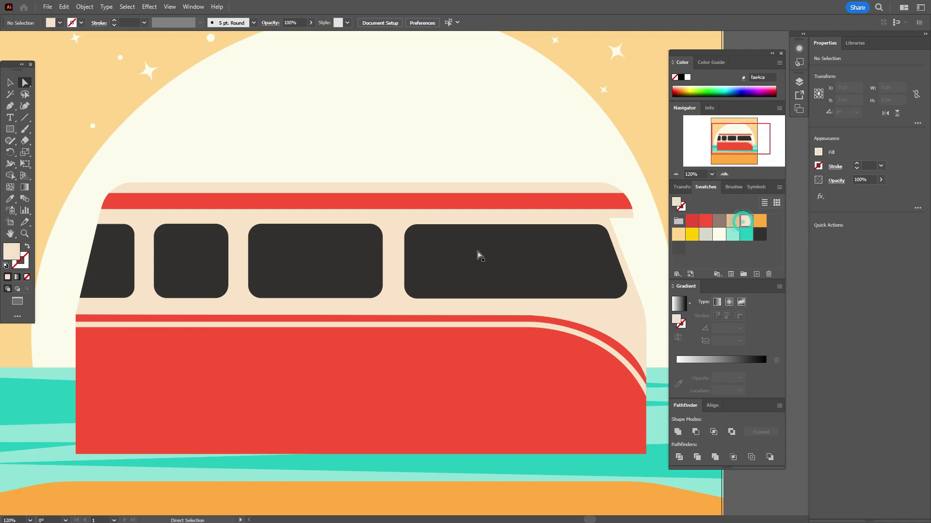
Draw a diagonal line across the rear window as a 5 pt cream stroke with no fill.
left_click(11, 106)
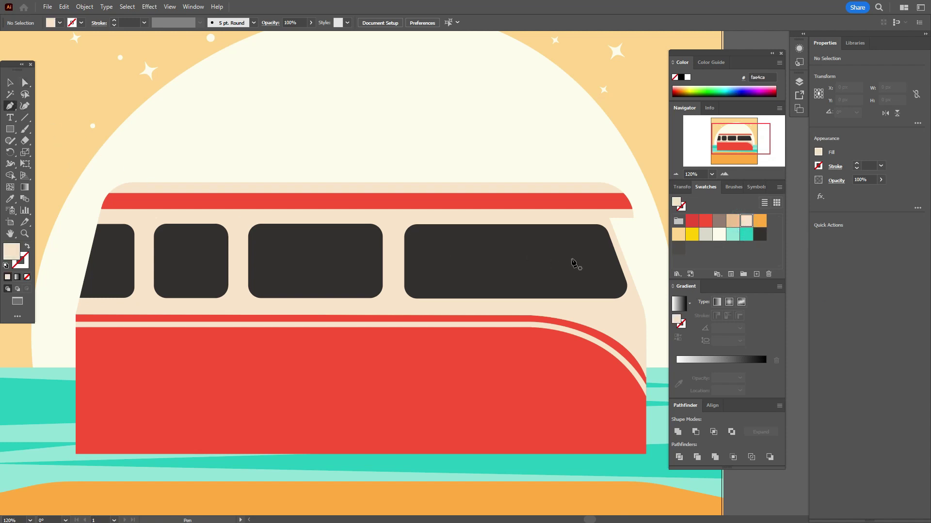
left_click(524, 223)
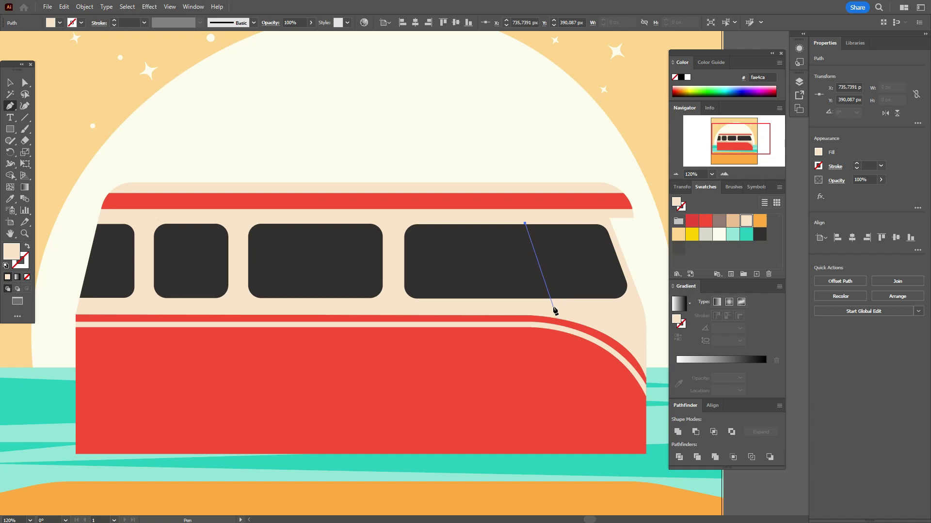
left_click(553, 307)
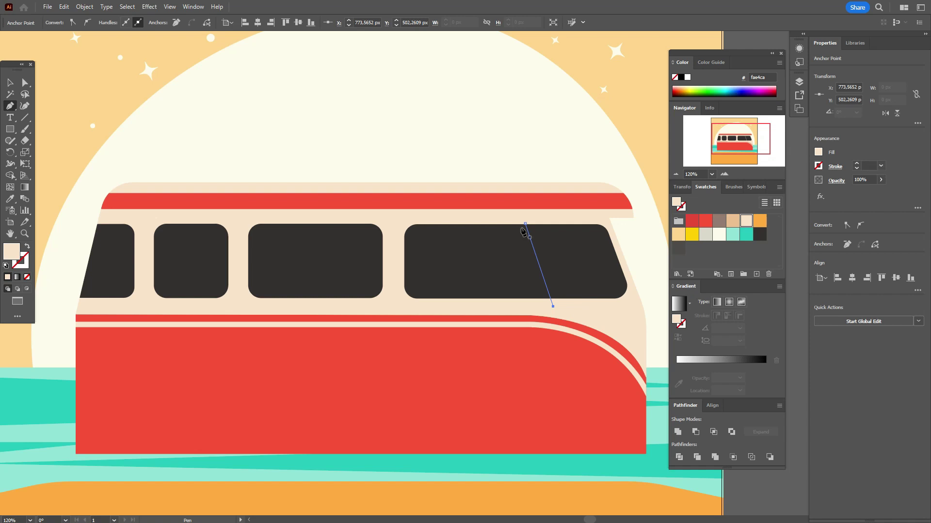
left_click(28, 248)
left_click(21, 261)
double_click(867, 164)
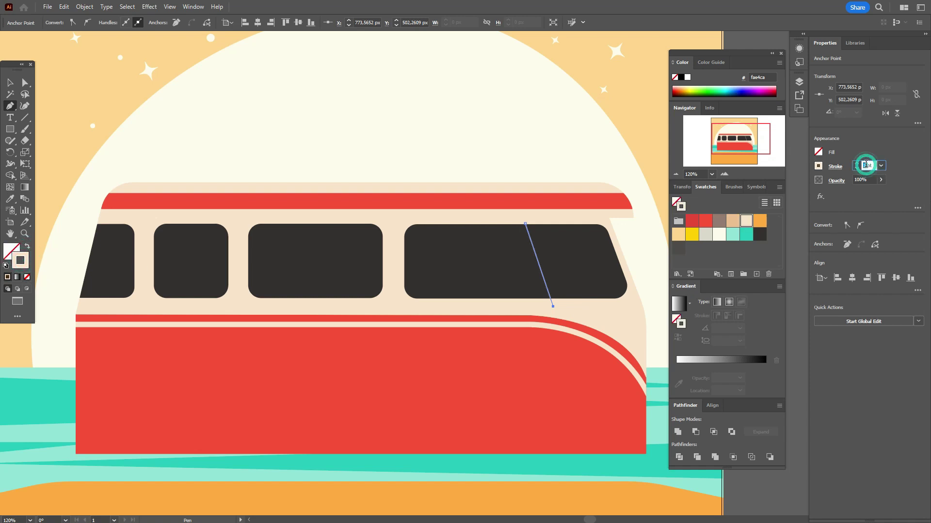
type("5")
key("Return")
Nudge the cream divider line two steps right, then select the grey-brown swatch.
left_click(10, 83)
left_click(790, 494)
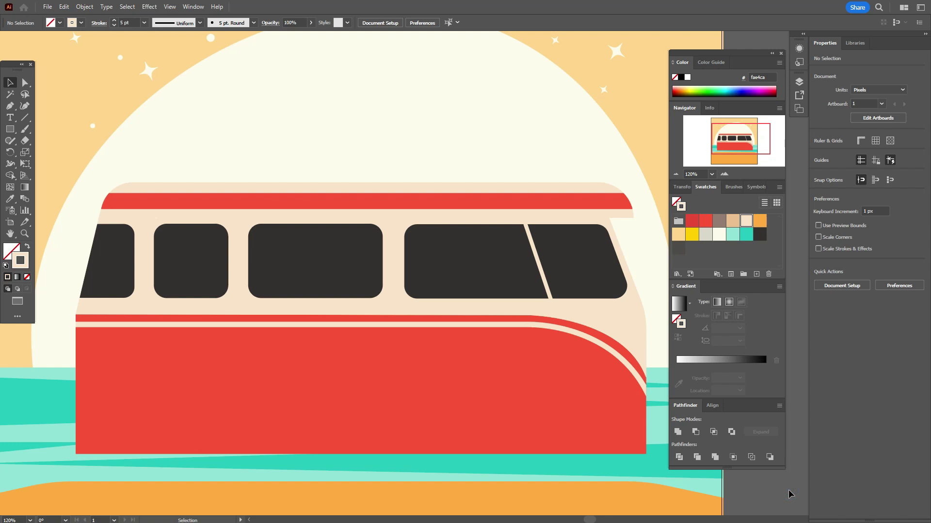
left_click(548, 294)
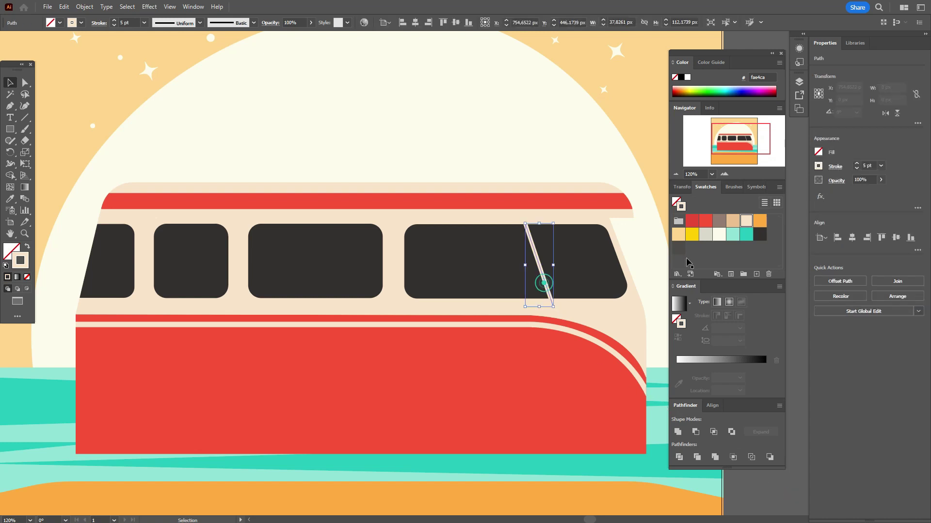
key("Right")
key("Right")
key("Right")
key("Right")
key("Right")
key("Right")
key("Right")
key("Right")
key("Right")
key("Right")
key("Right")
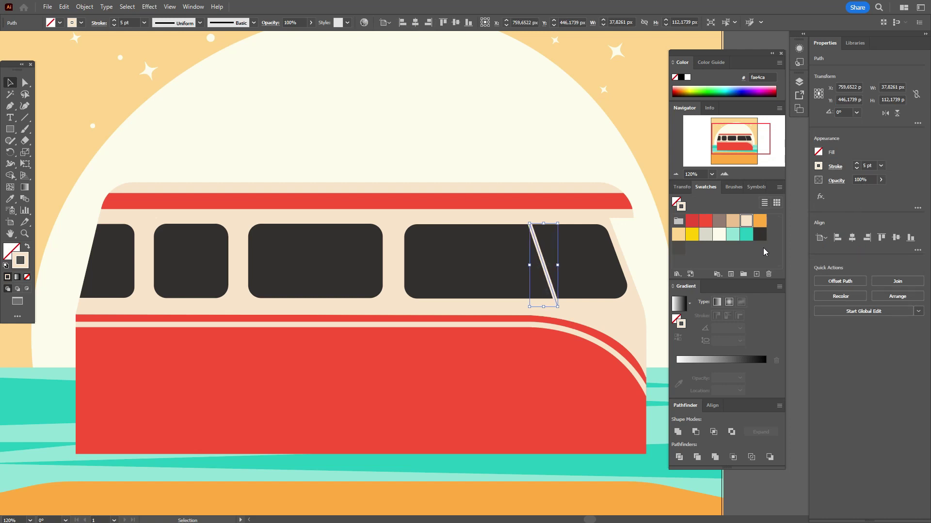
key("Right")
key("Right")
key("Right")
key("Right")
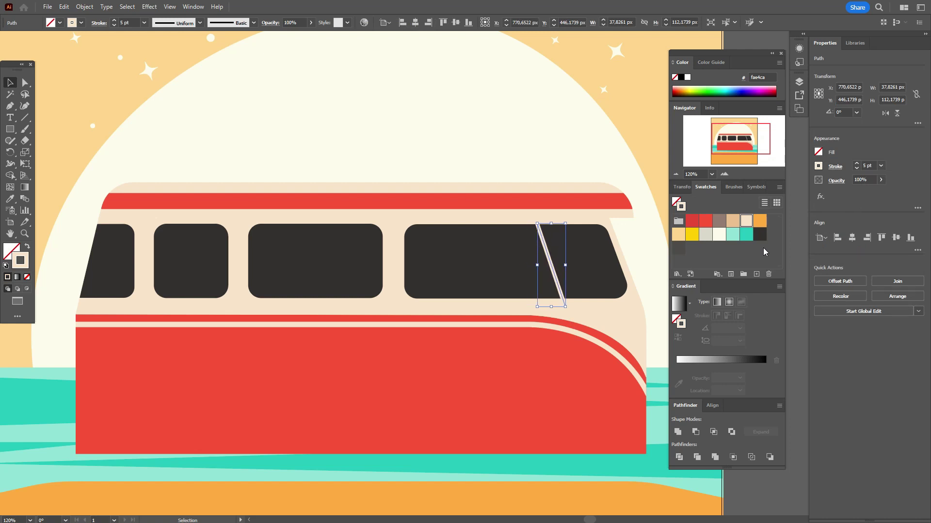
left_click(781, 485)
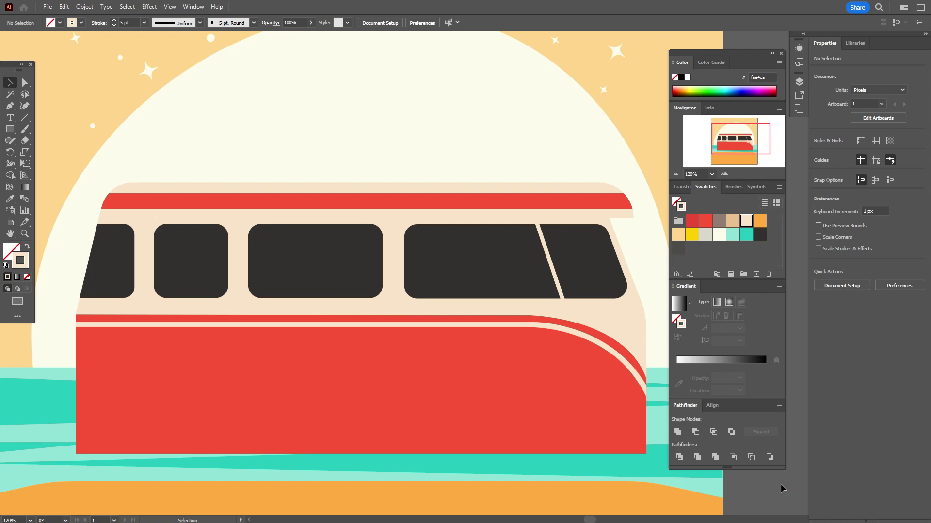
left_click(717, 224)
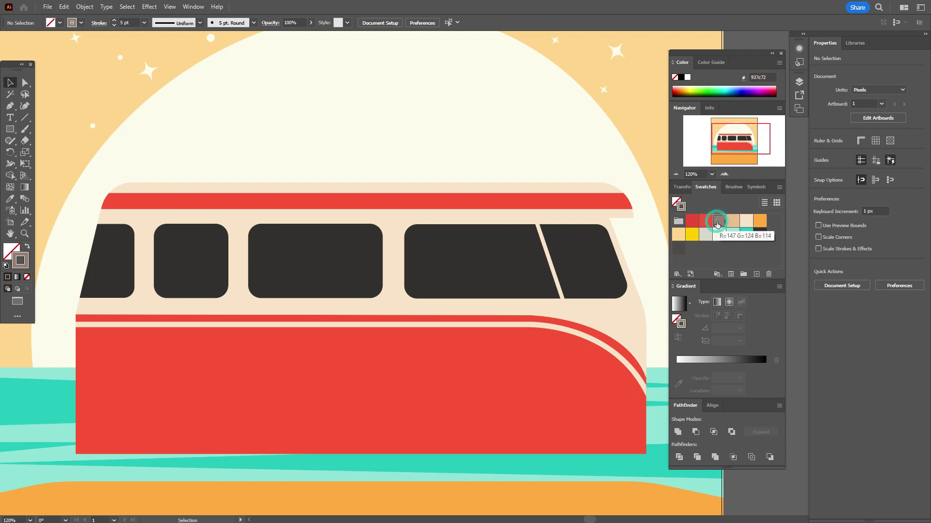
Draw a grey-brown triangle reflection on the leftmost window and trim it to the glass.
left_click(26, 248)
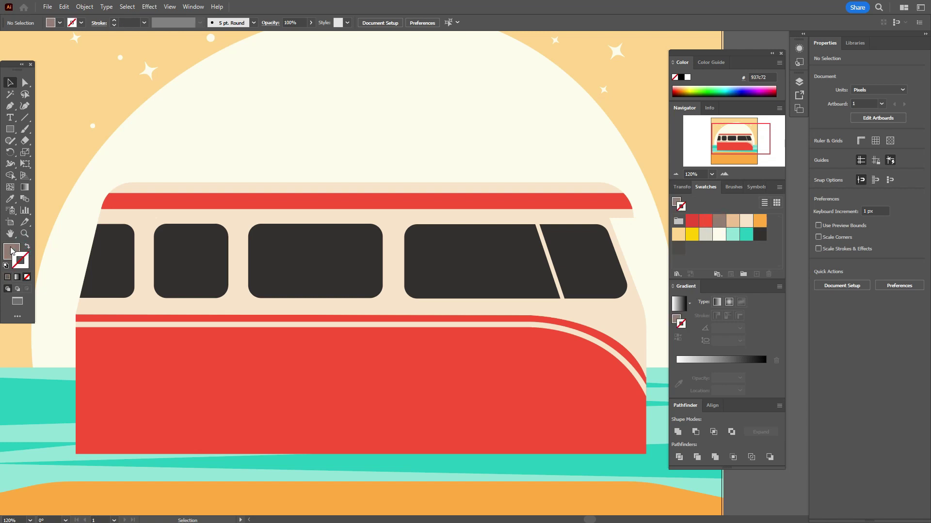
left_click(10, 106)
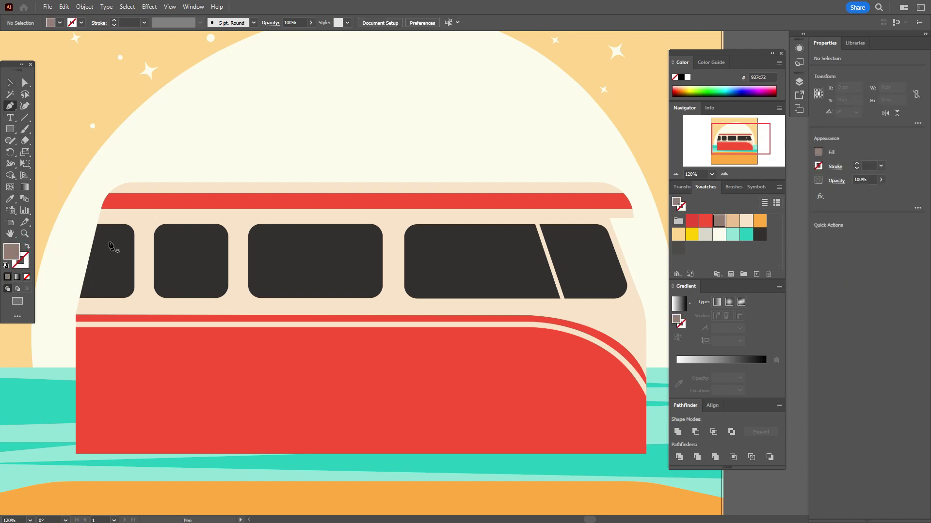
left_click(93, 222)
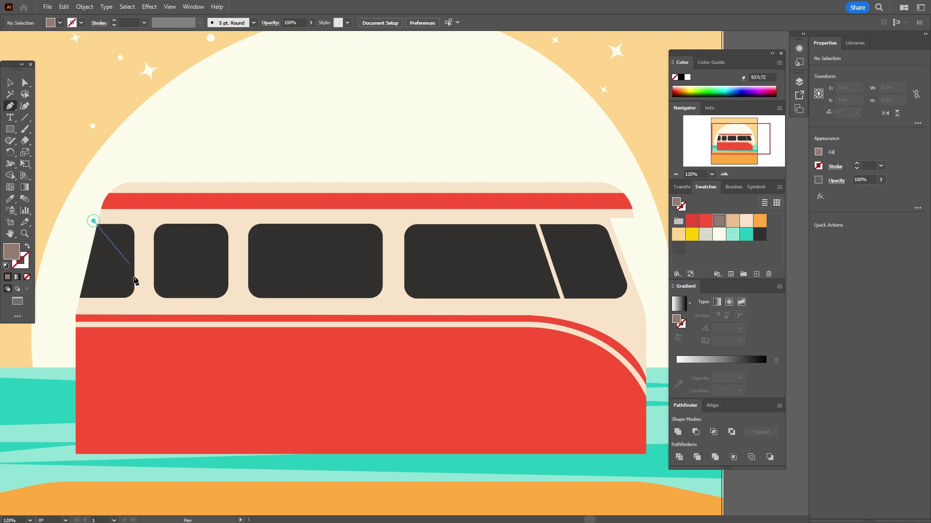
left_click(138, 310)
left_click(70, 307)
left_click(94, 222)
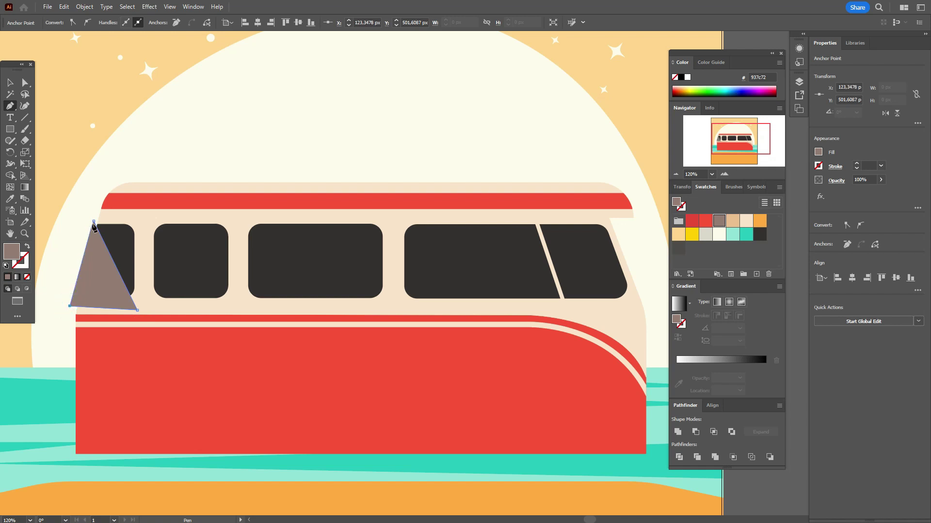
key("v")
left_click(124, 245, "shift")
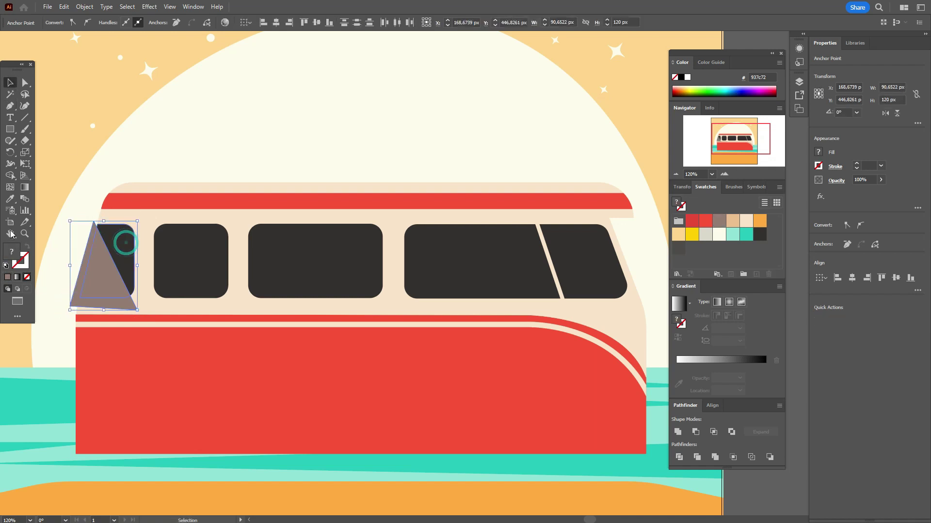
left_click(13, 177)
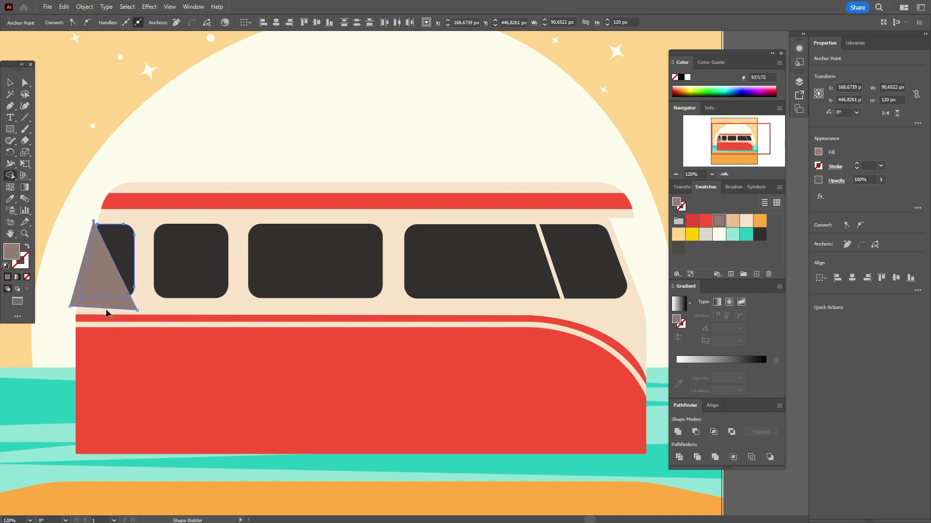
left_click(107, 306, "alt")
left_click(10, 83)
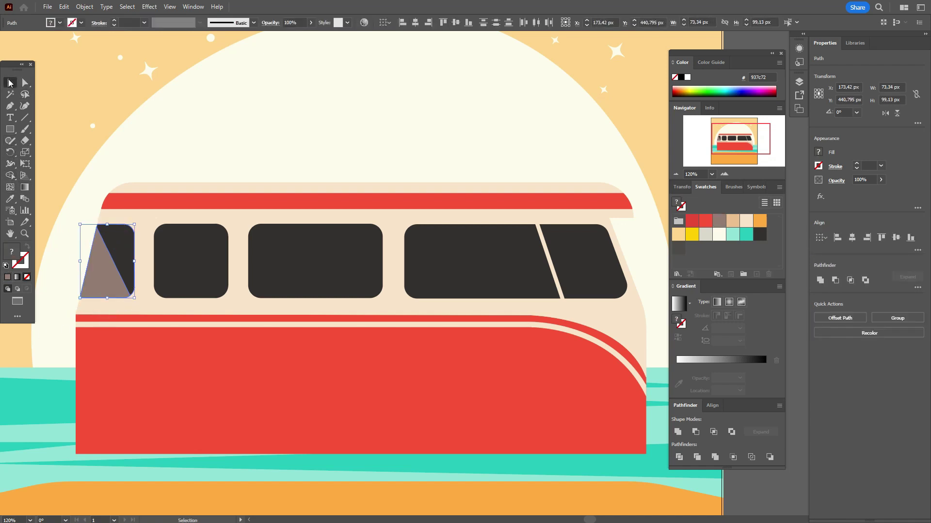
left_click(758, 490)
Draw a slanted four-corner reflection shape over the second window.
key("p")
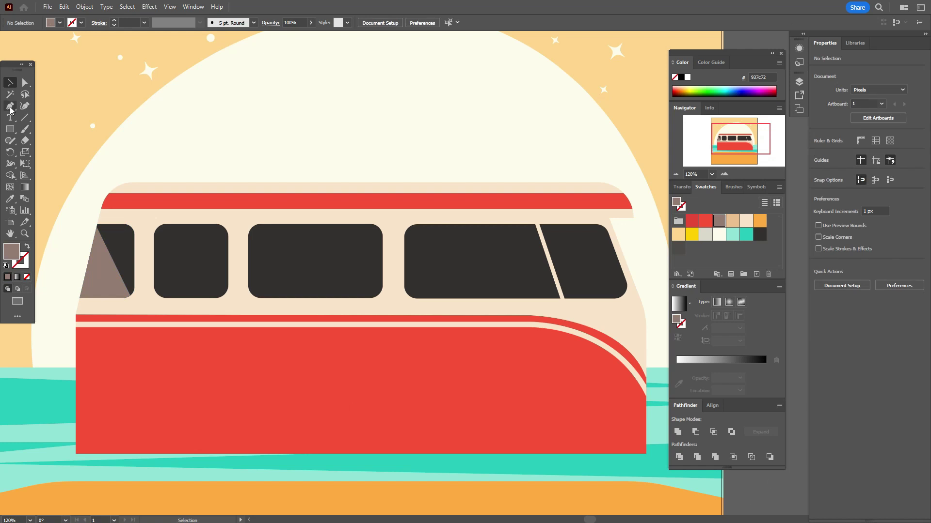
left_click(167, 219)
left_click(205, 313)
left_click(232, 298)
left_click(227, 208)
left_click(167, 218)
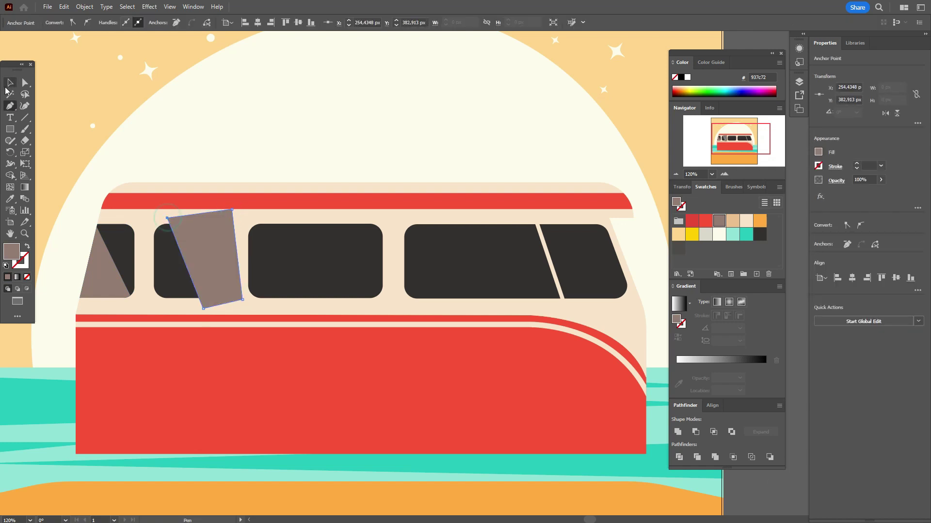
key("shift+m")
left_click(232, 218, "alt")
Add a rotated reflection block on the third window and erase its overflow outside the pane.
key("m")
mouse_move(261, 217)
left_mouse_down()
mouse_move(288, 332)
mouse_move(270, 276)
mouse_move(322, 262)
left_mouse_up()
key("v")
left_click_drag(354, 249, 402, 242)
left_click_drag(286, 264, 526, 279)
left_click_drag(377, 265, 460, 291, "alt")
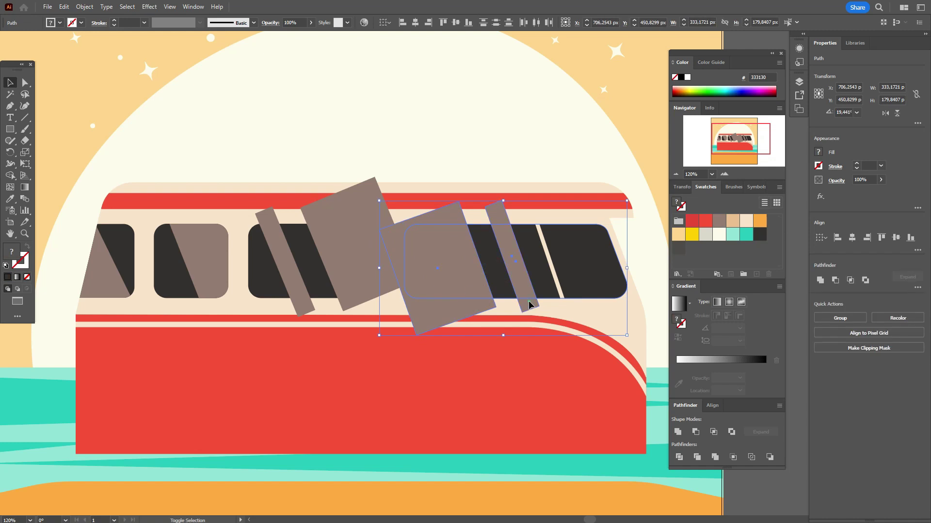
key("Delete")
left_click(340, 221, "shift")
key("shift+m")
left_click_drag(341, 221, 407, 274, "alt")
key("v")
key("ctrl+shift+a")
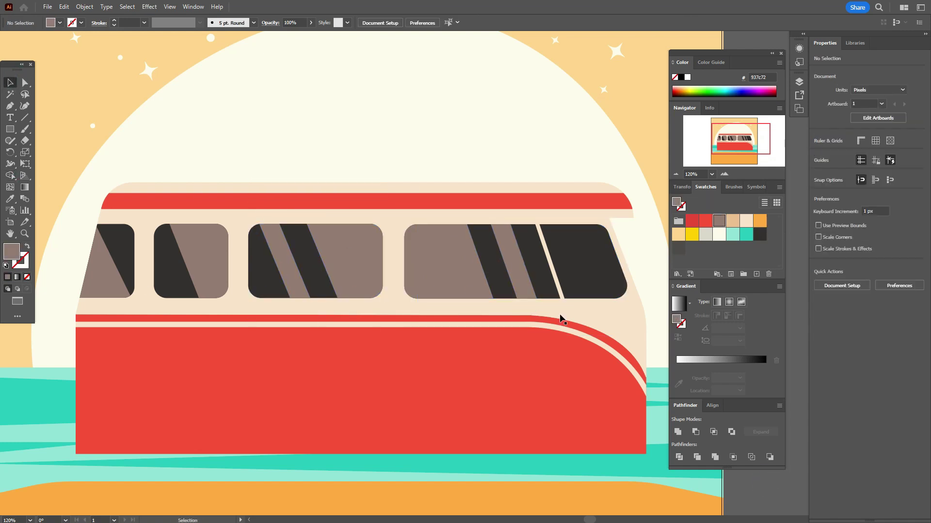
Clip the front window's reflection to its outline, restack the cream body, and choose dark grey fill.
left_click_drag(536, 218, 642, 266)
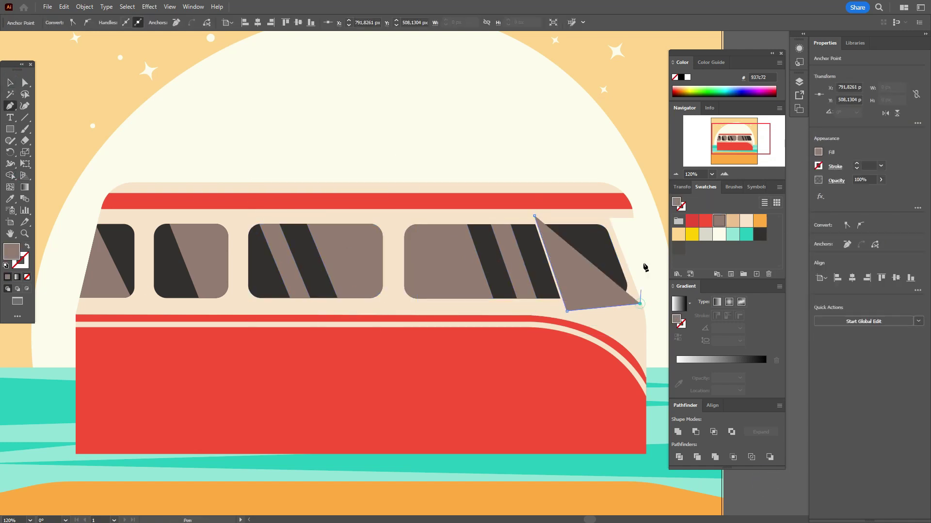
left_click(528, 262, "shift")
key("ctrl+7")
left_click(562, 305)
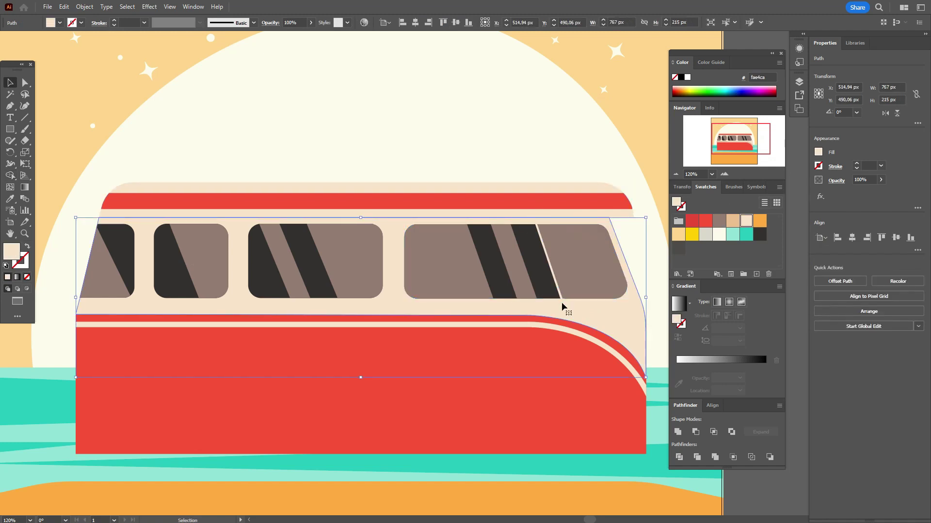
right_click(531, 300)
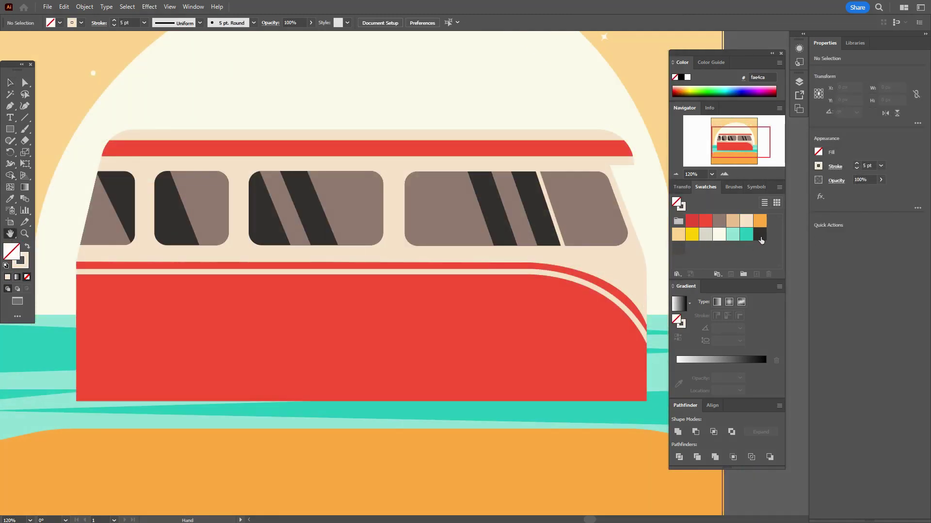
left_click(760, 235)
left_click(9, 105)
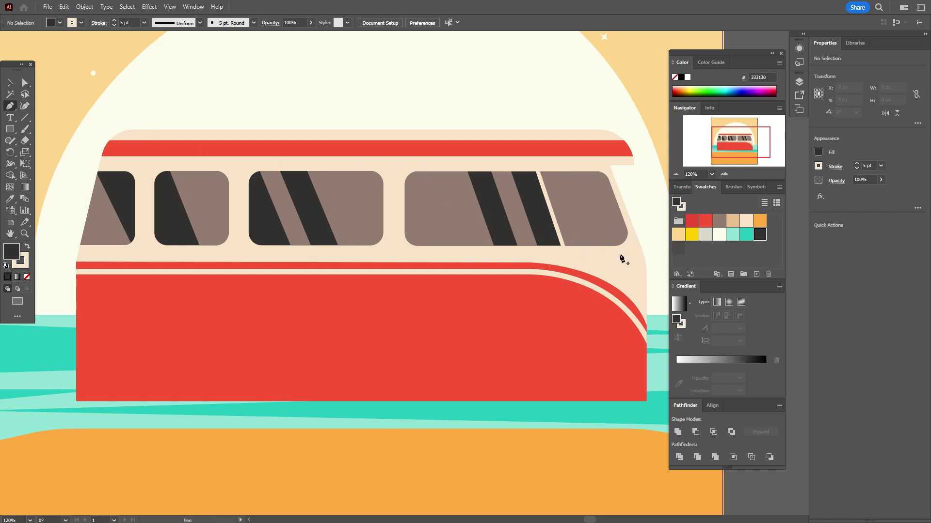
Draw a bent wiper path on the front window with no fill, dark stroke and rounded ends.
left_click_drag(621, 252, 606, 238)
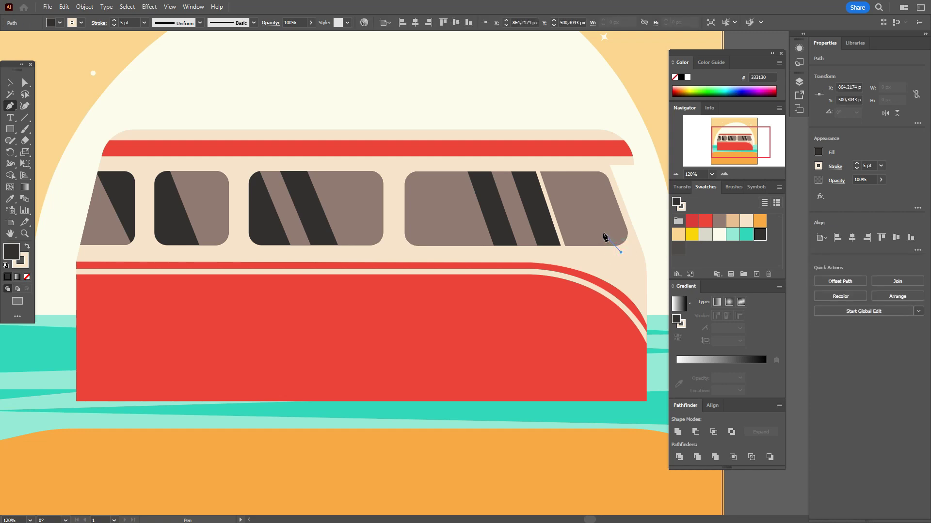
left_click_drag(605, 237, 576, 270)
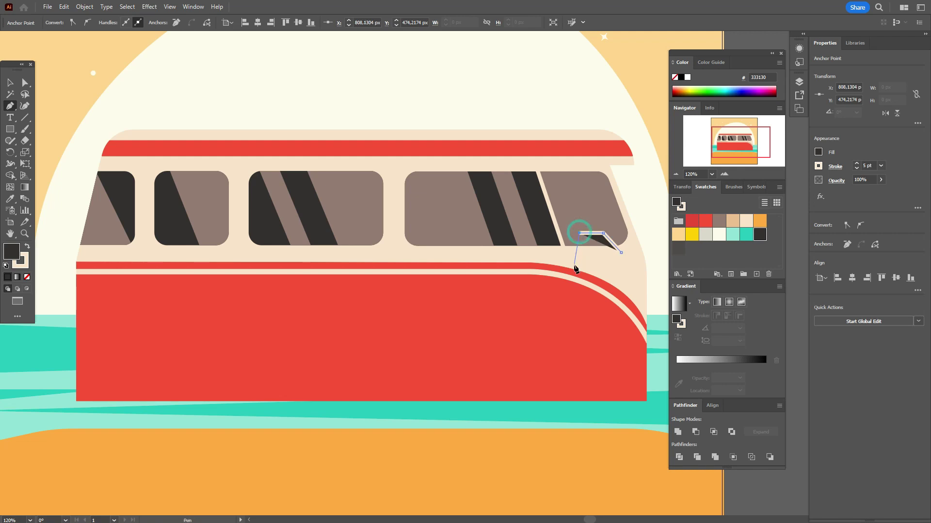
left_click(28, 276)
left_click(27, 263)
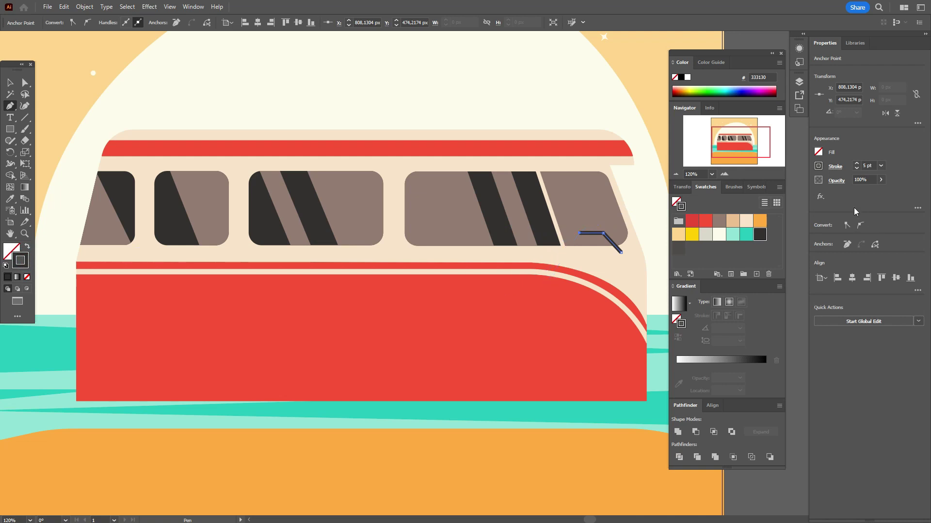
left_click(835, 166)
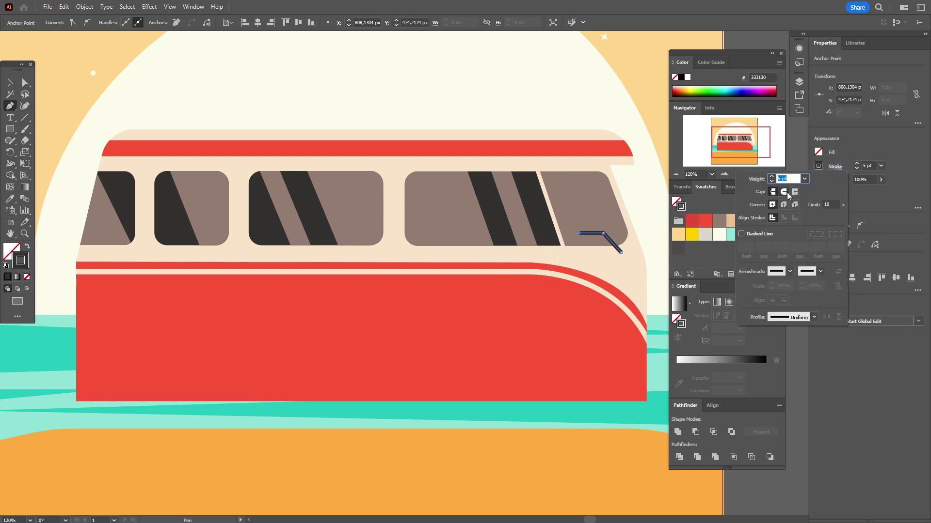
left_click(786, 192)
Round the sharp bend corner of the wiper.
left_click(25, 85)
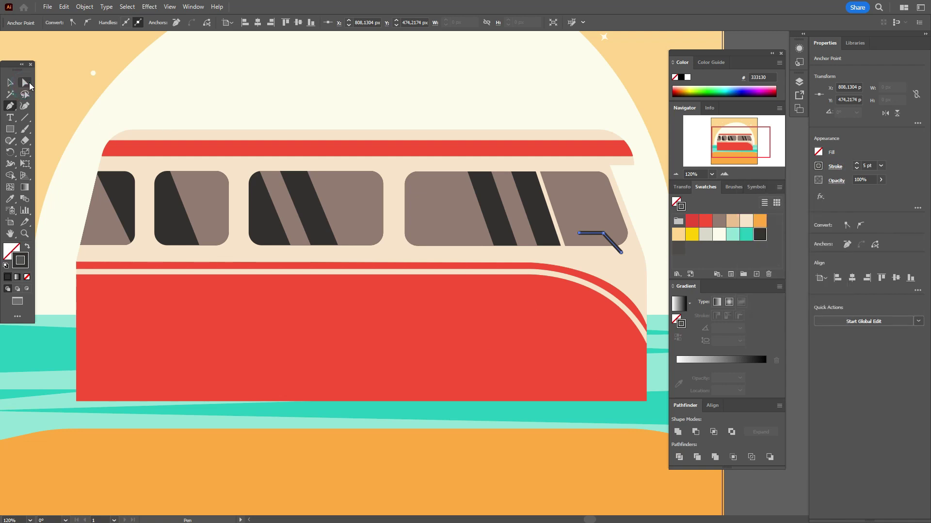
left_click(749, 475)
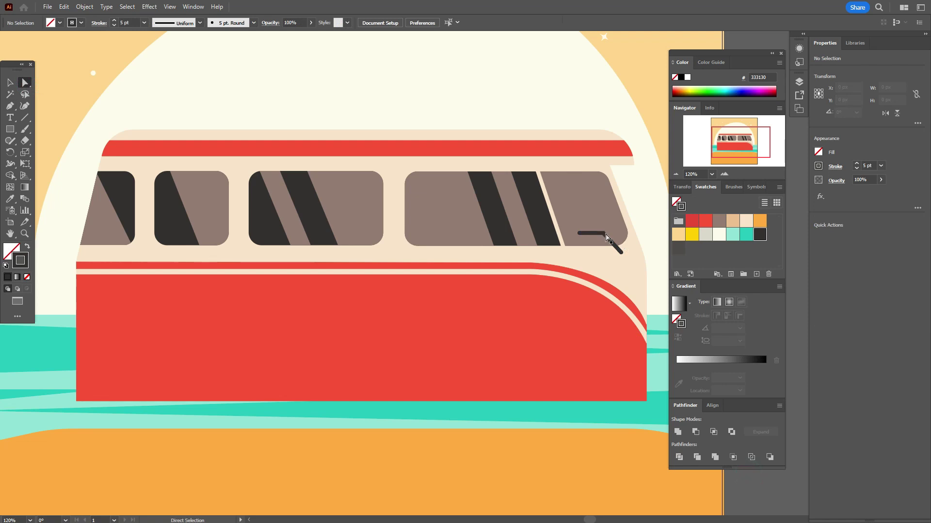
left_click(603, 235)
left_click_drag(602, 239, 600, 246)
left_click(765, 486)
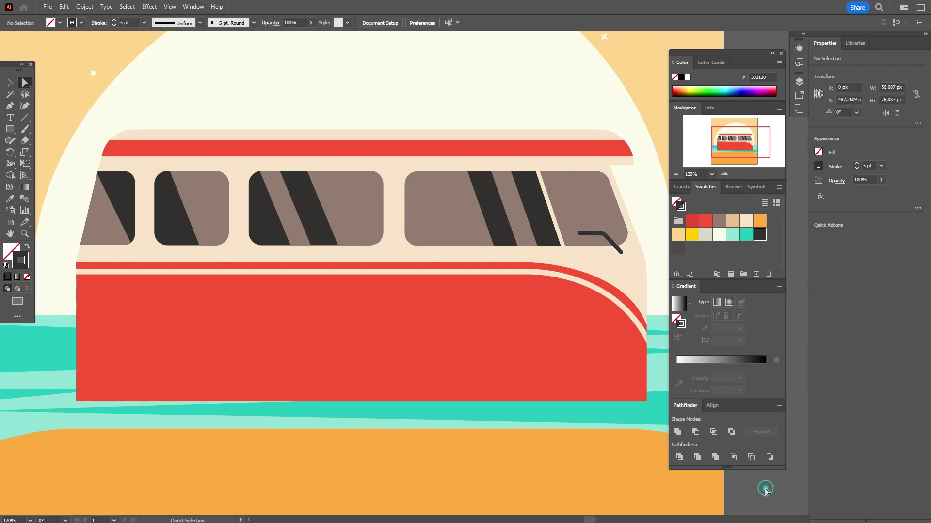
Set the wiper's stroke weight to 7 pt, then pick red as the stroke colour.
left_click(9, 82)
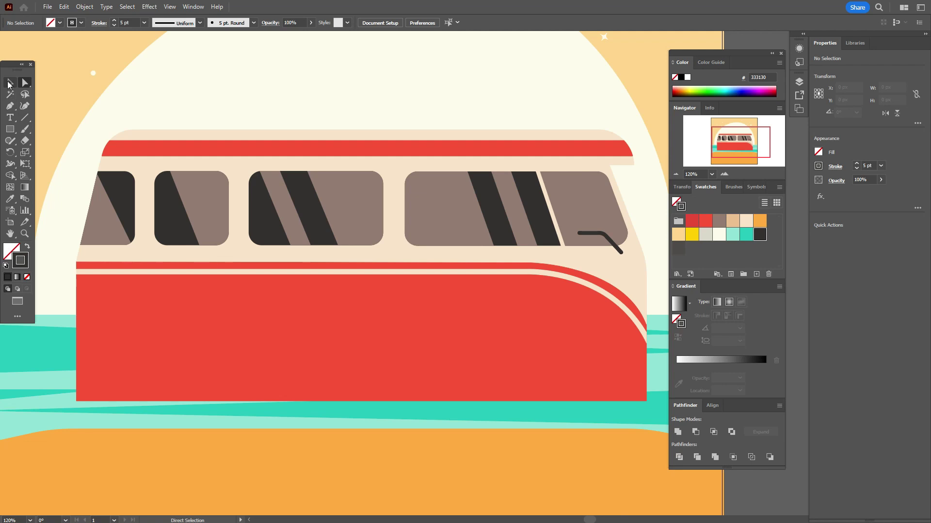
left_click(615, 249)
left_click(866, 165)
type("7")
key("Return")
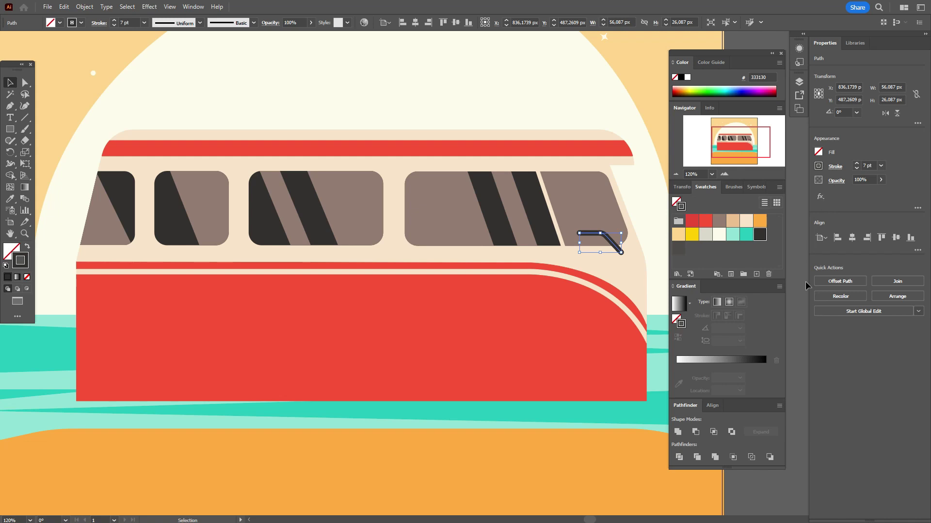
left_click(747, 488)
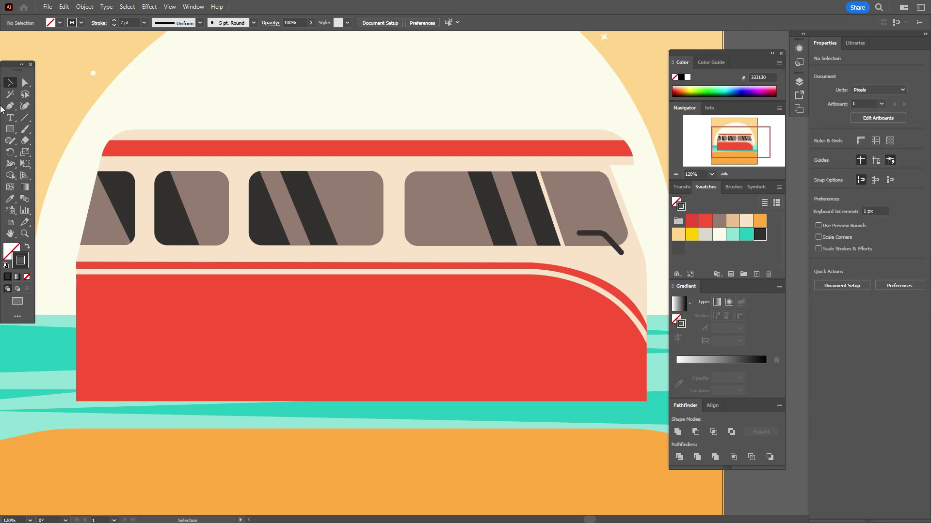
left_click(705, 221)
key("m")
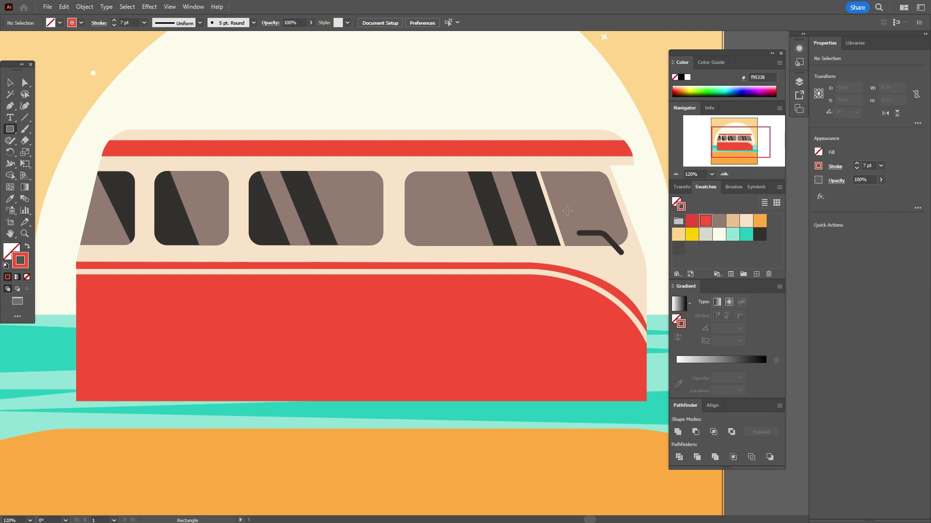
Draw a red no-stroke side mirror rectangle beside the wiper, widened slightly left and rounded.
left_click_drag(571, 208, 593, 256)
left_click(27, 247)
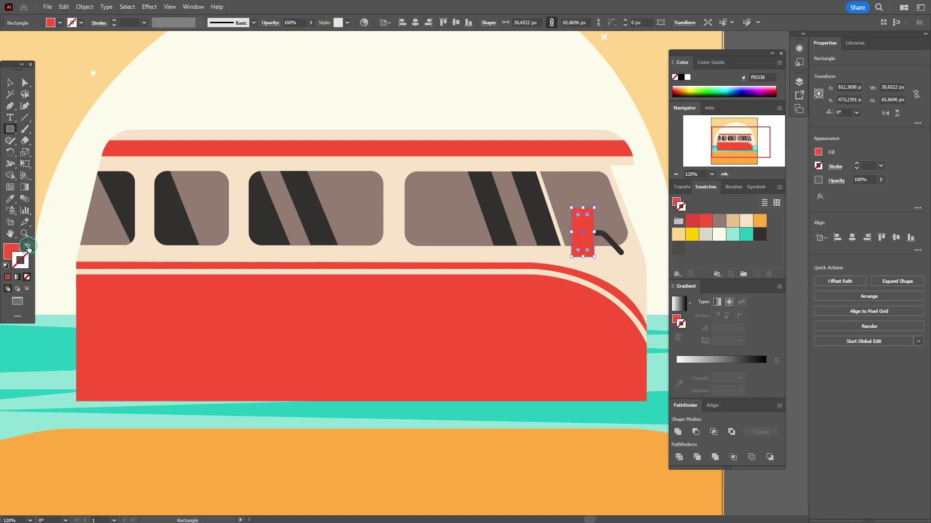
left_click(10, 83)
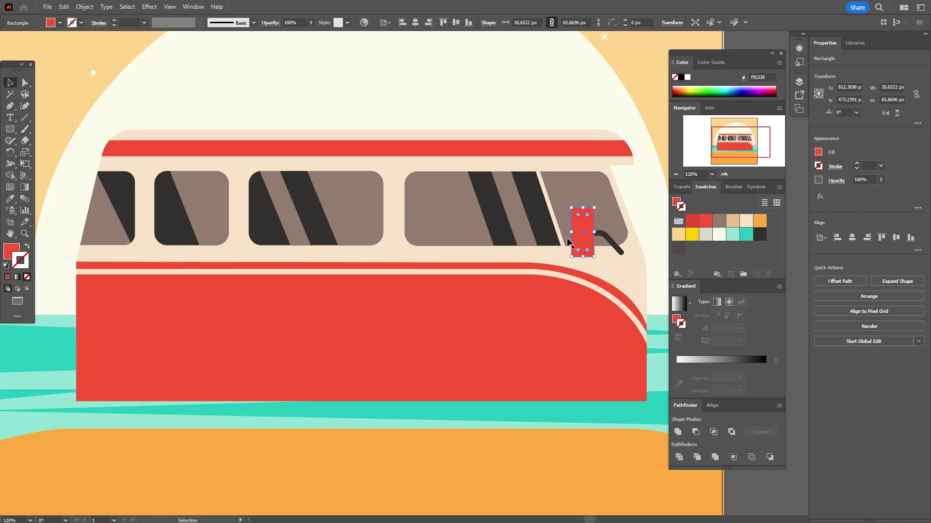
left_click_drag(572, 234, 575, 219)
key("a")
left_click(10, 82)
left_click(762, 490)
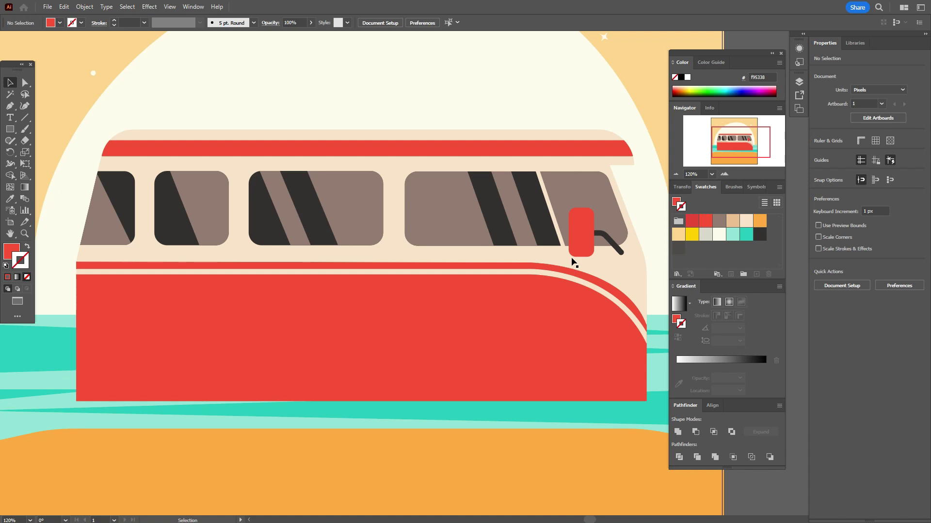
Draw a no-stroke slanted reflection shape overlapping the mirror.
left_click(695, 224)
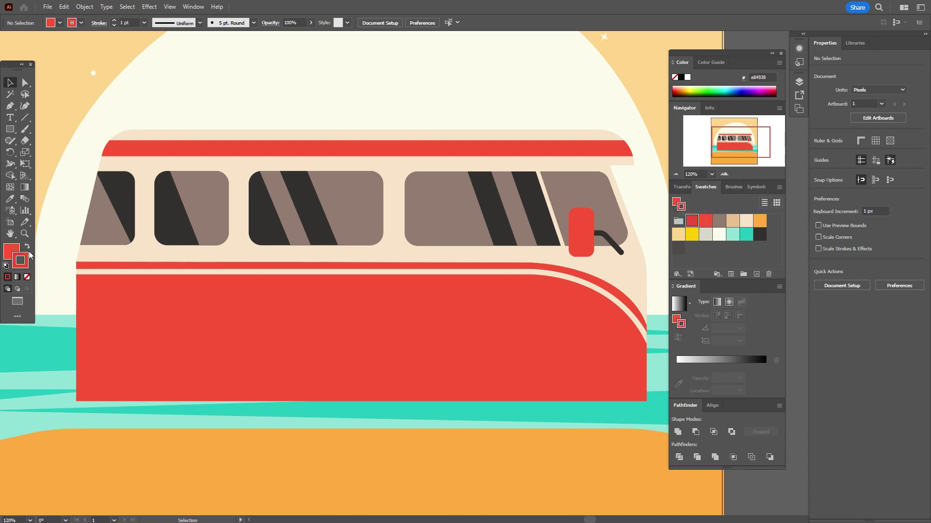
left_click(27, 277)
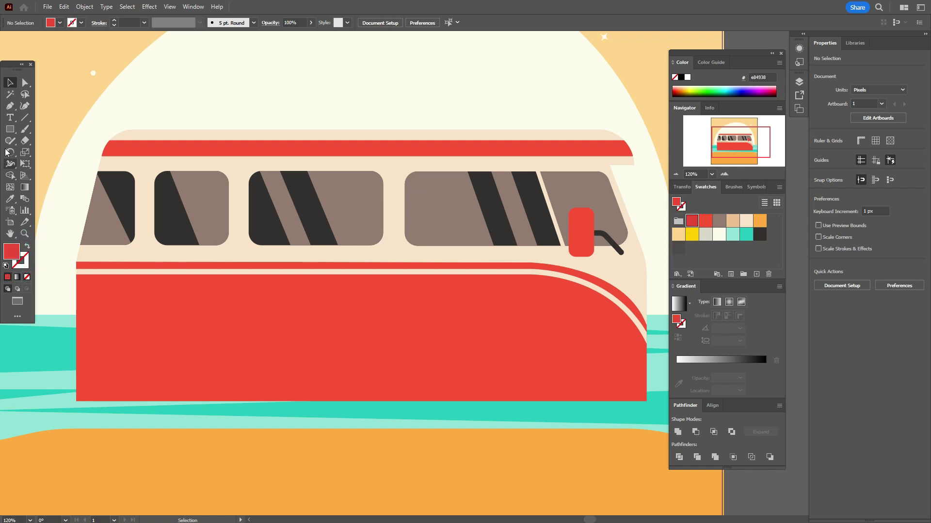
left_click(14, 106)
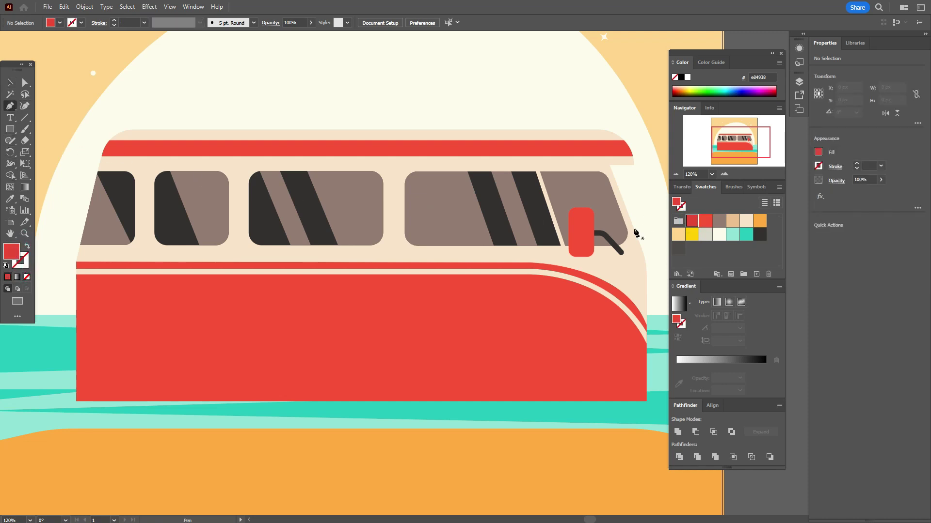
left_click(595, 199)
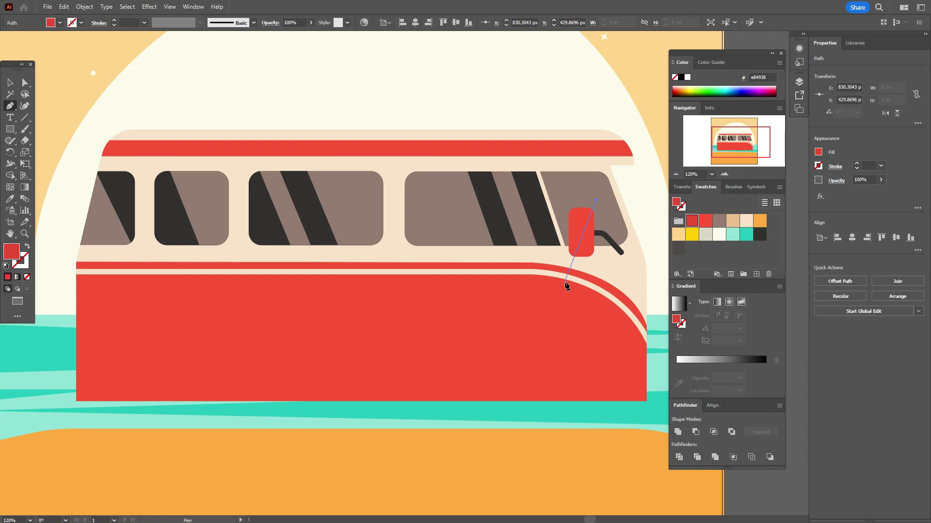
left_click(561, 285)
left_click(548, 251)
left_click(553, 183)
left_click(595, 199)
Erase the reflection's parts outside the mirror, then set the fill to dark charcoal 333130.
key("v")
left_click(584, 248, "shift")
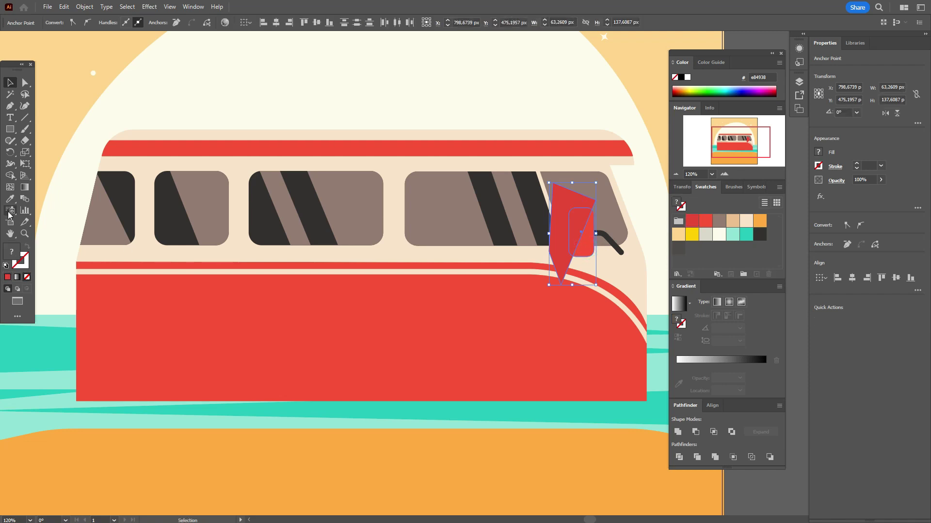
left_click(9, 175)
mouse_move(575, 194)
left_mouse_down()
mouse_move(558, 228)
mouse_move(565, 256)
left_mouse_up()
key("v")
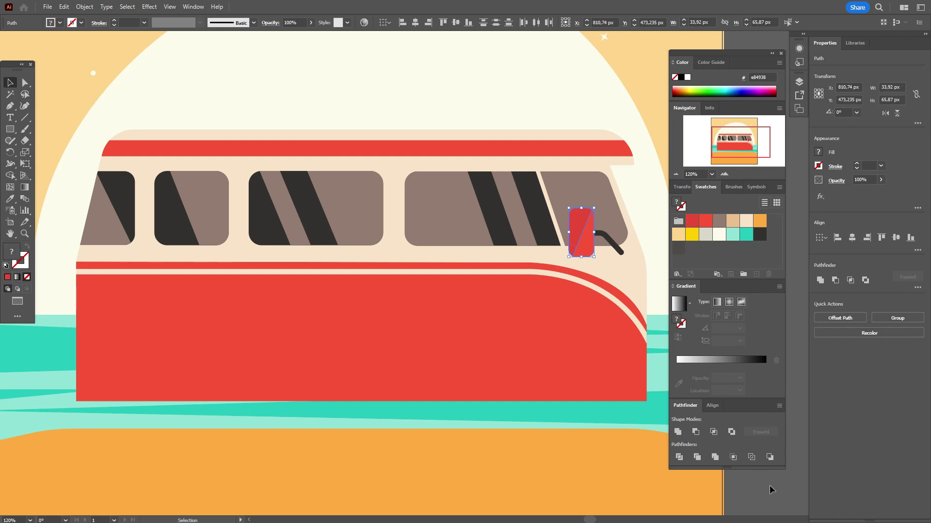
left_click(764, 489)
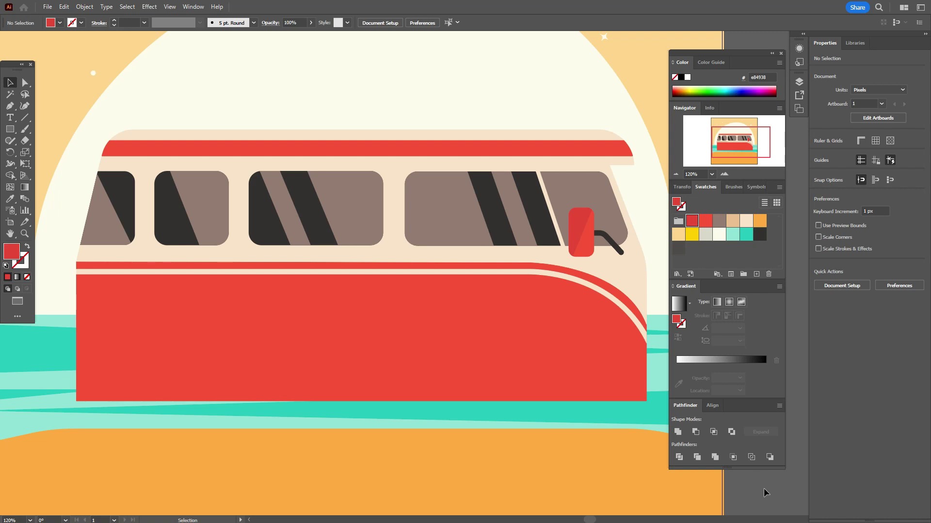
left_click(765, 239)
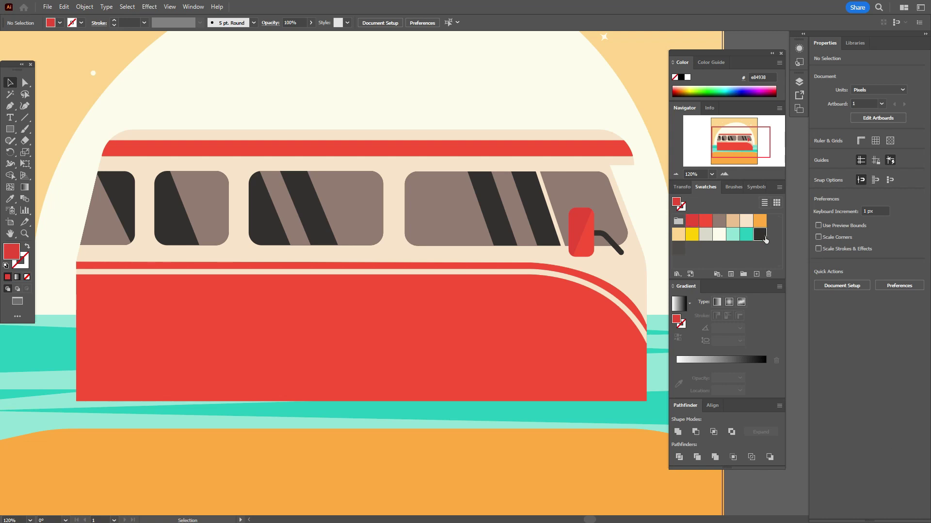
Draw a short horizontal line on the red bus body's lower left.
left_click(24, 117)
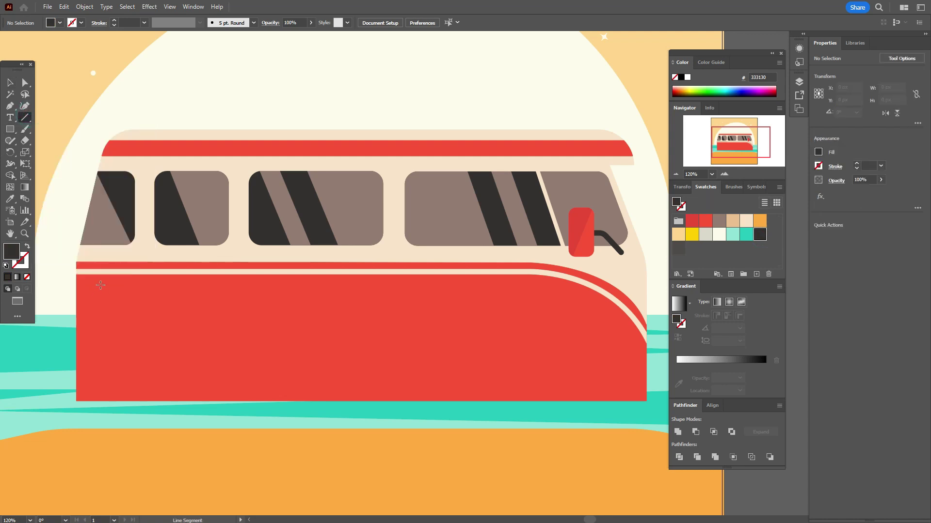
left_click_drag(157, 291, 168, 294)
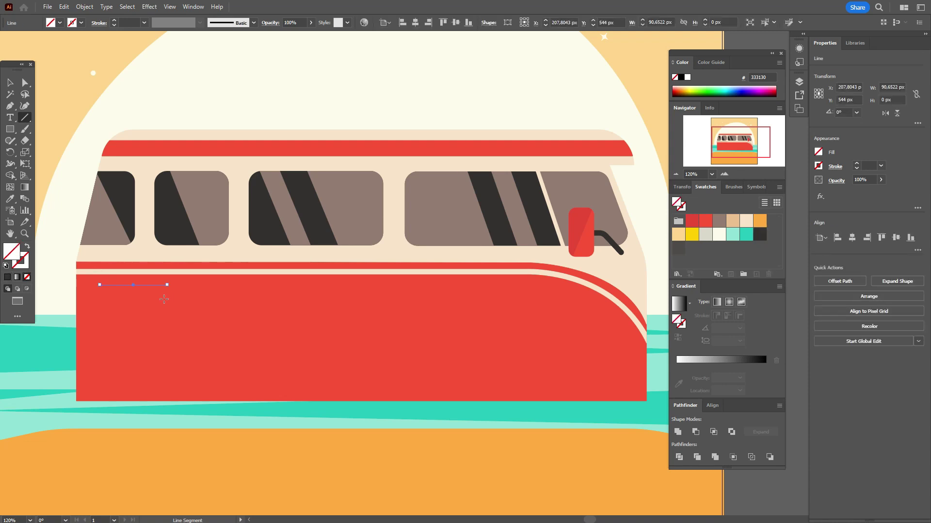
left_click(759, 234)
Give the line a dark 5 pt stroke with round end caps.
left_click(9, 86)
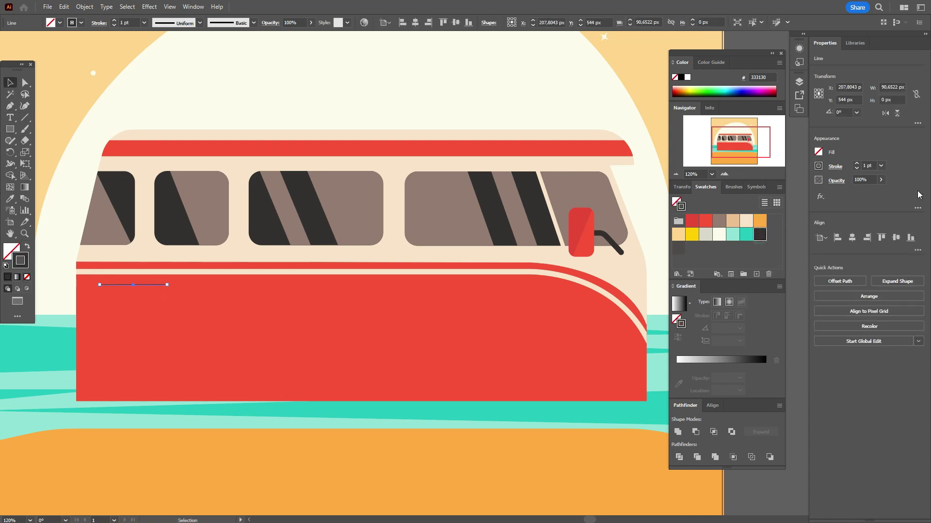
left_click(867, 166)
type("3pt")
key("BackSpace")
key("BackSpace")
key("BackSpace")
type("5pt")
key("Return")
left_click(837, 166)
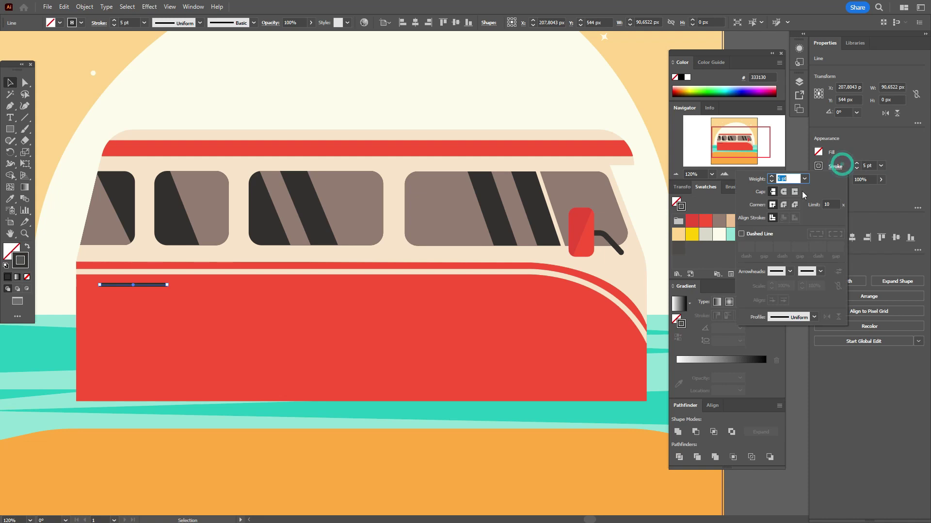
left_click(781, 194)
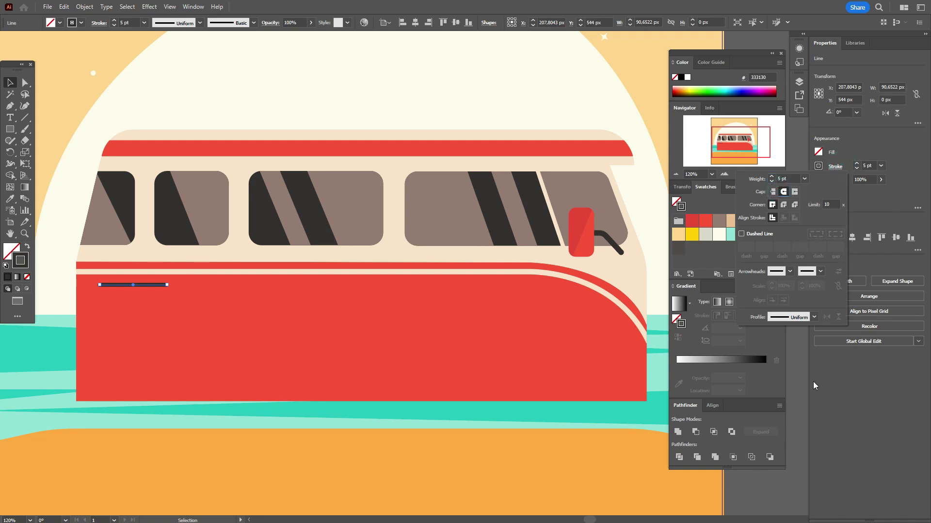
Stack evenly spaced copies of the line below it with Alt-drag and Ctrl+D.
left_click(790, 394)
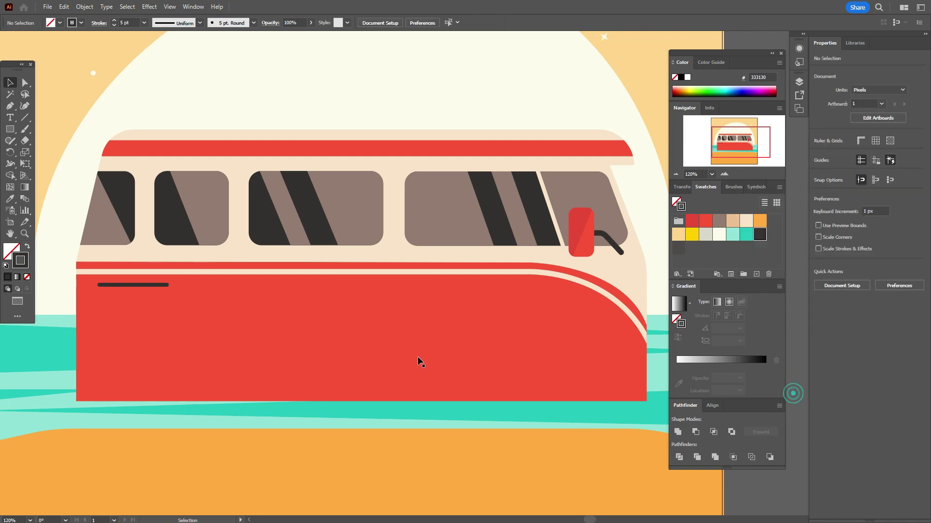
left_click(129, 284)
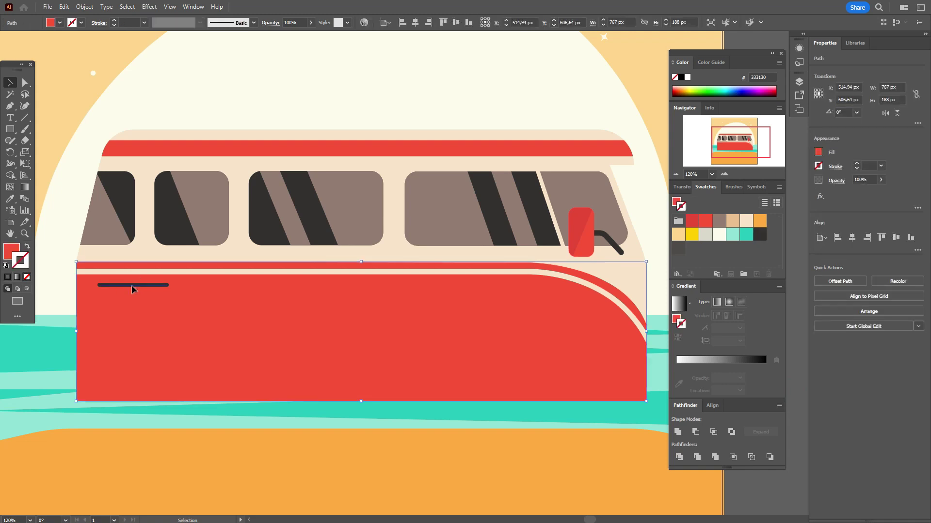
left_click_drag(143, 284, 144, 293)
key("ctrl+d")
key("ctrl+d")
key("ctrl+d")
key("ctrl+d")
key("ctrl+d")
key("ctrl+d")
key("ctrl+d")
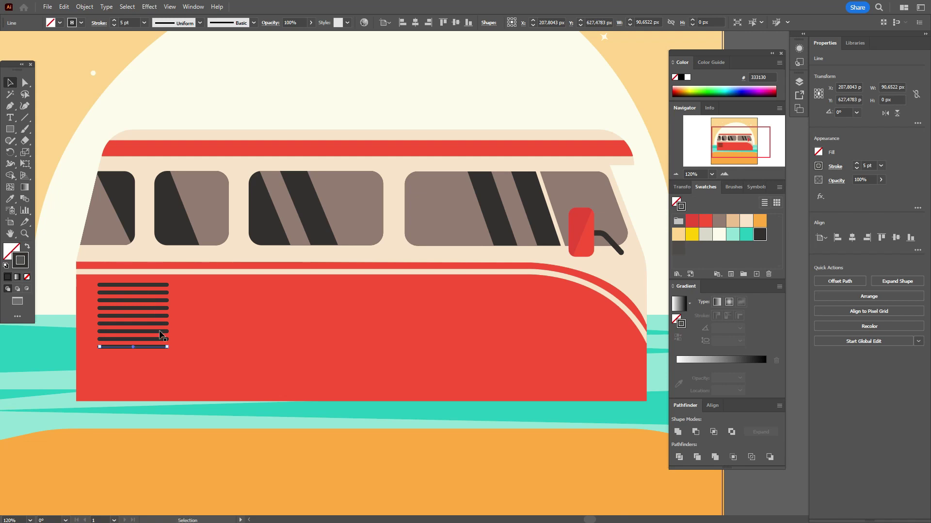
left_click(160, 339, "shift")
Check the grille lines, then set no stroke and a dark charcoal fill.
left_click(161, 325)
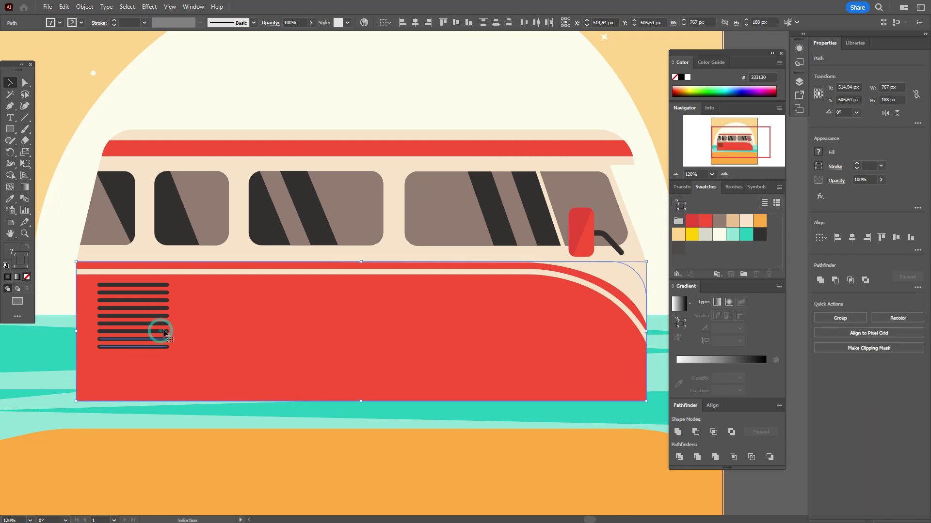
left_click(163, 331)
left_click(162, 342, "shift")
left_click(754, 507)
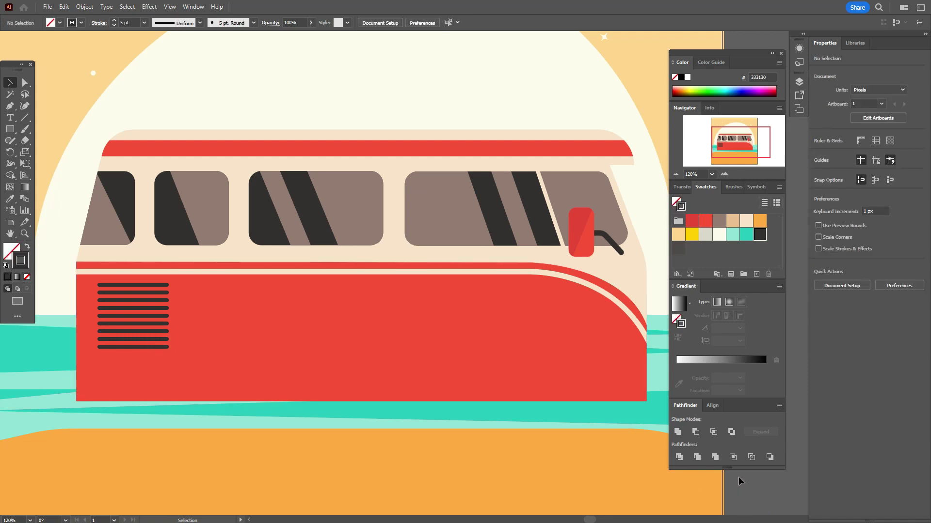
key("slash")
left_click(757, 237)
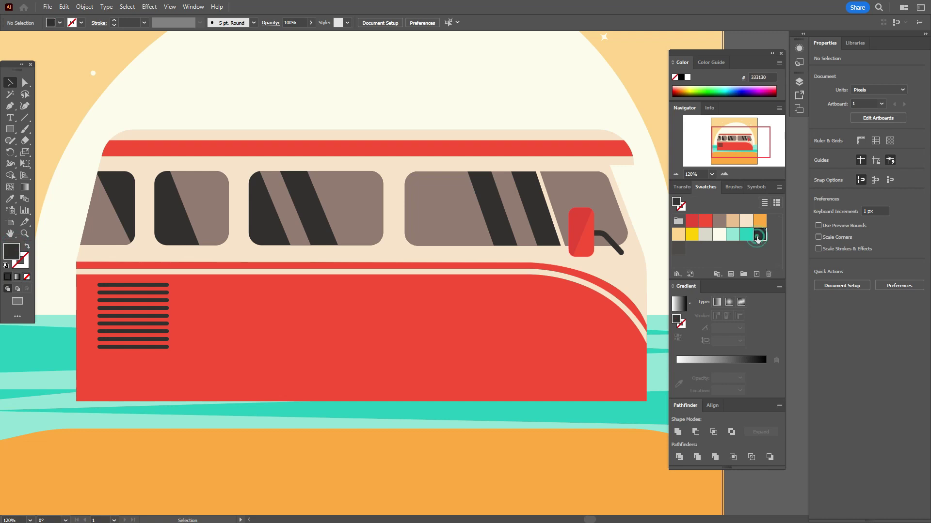
Draw a dark circle over the bus's lower left and nudge it up into wheel position.
key("l")
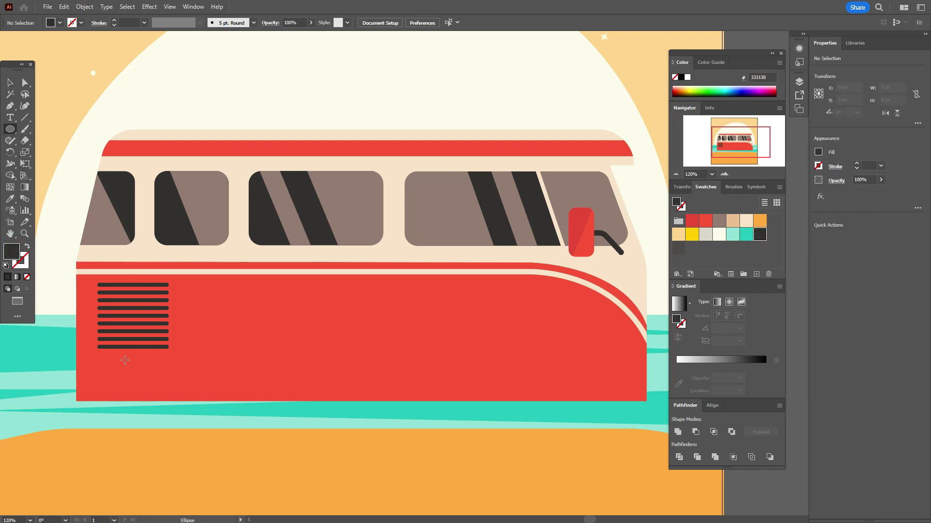
mouse_move(126, 361)
left_mouse_down()
mouse_move(231, 470)
mouse_move(194, 469)
left_mouse_up()
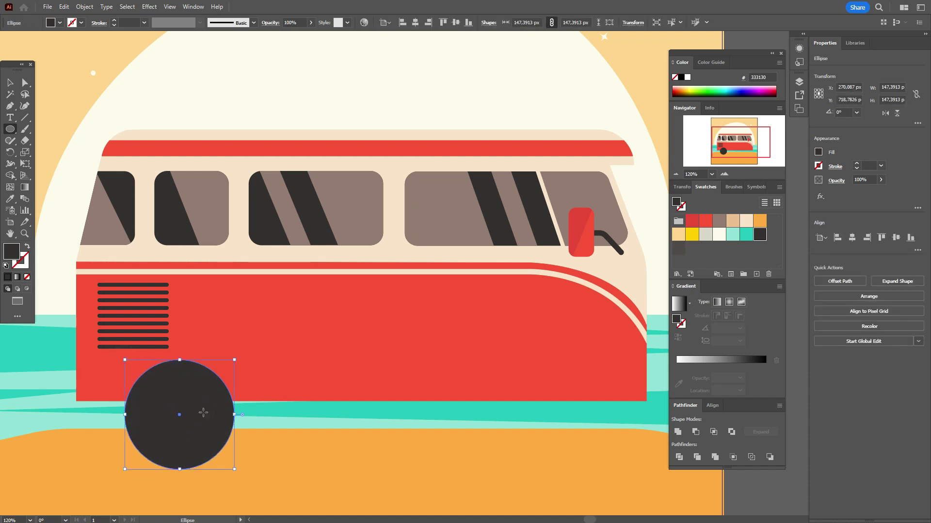
left_click(9, 82)
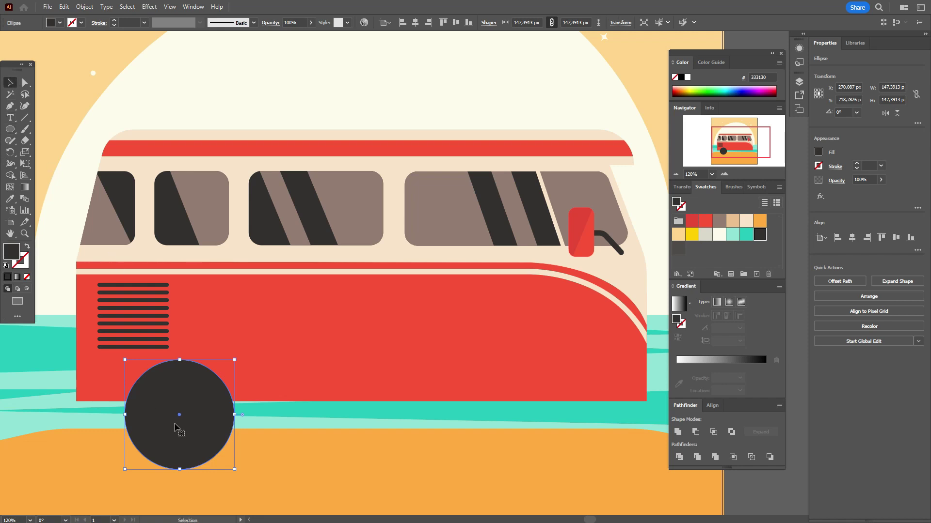
left_click_drag(179, 426, 179, 420)
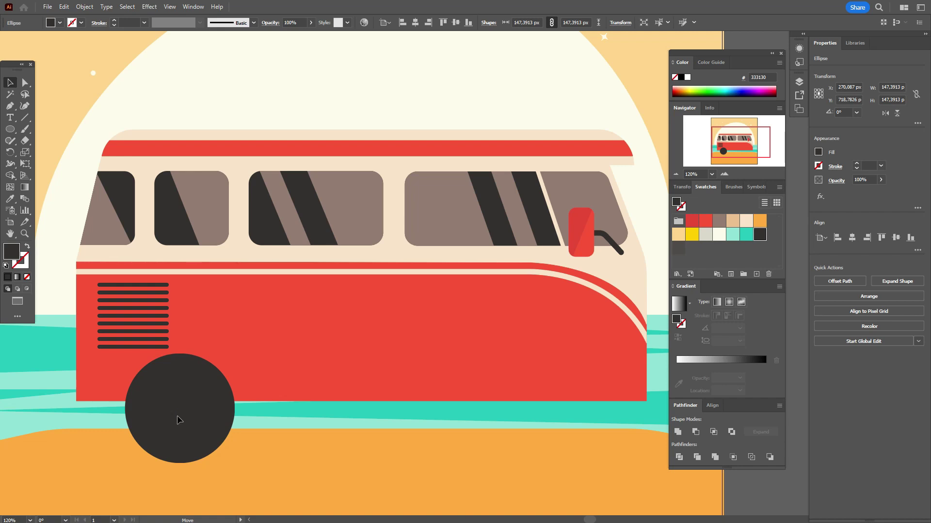
left_click_drag(179, 420, 179, 420)
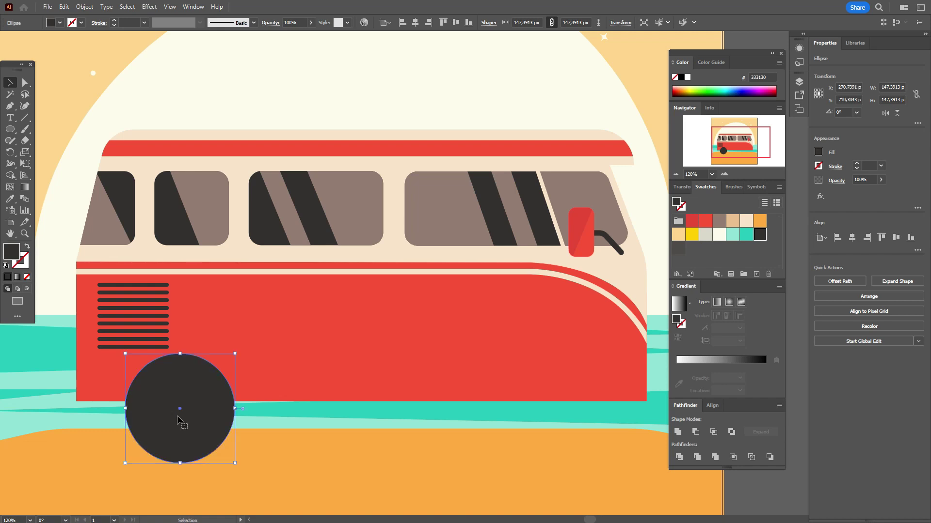
Trim the circle into a half-circle using a rectangle and Pathfinder Minus Front.
left_click(10, 132)
left_click(59, 129)
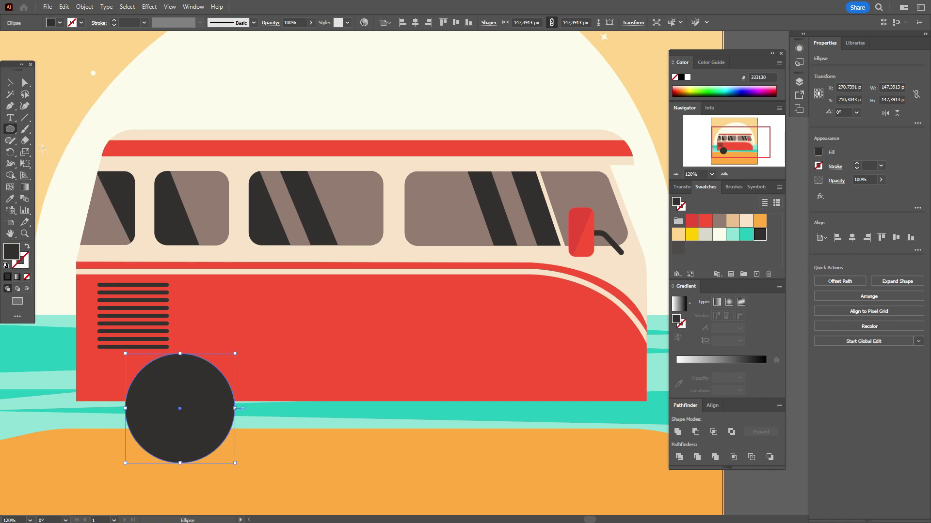
left_click_drag(113, 331, 250, 409)
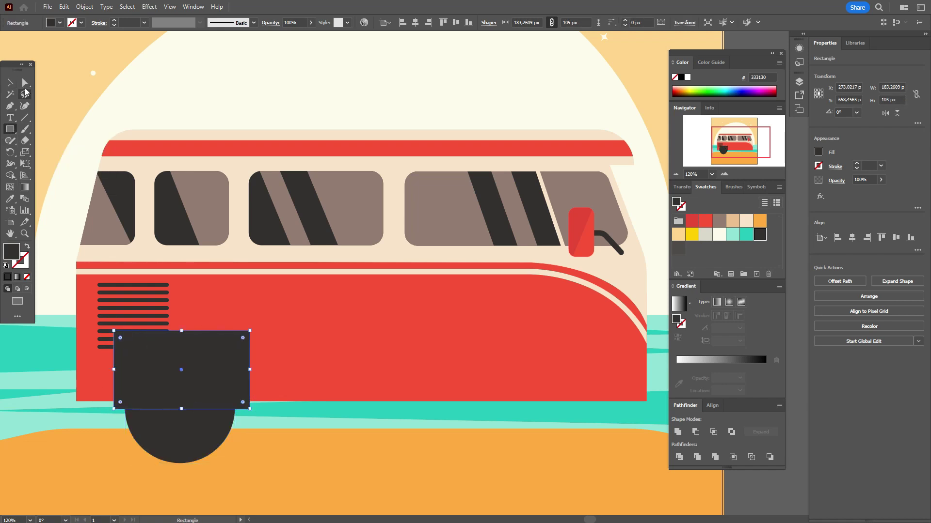
left_click(10, 82)
left_click(186, 439, "shift")
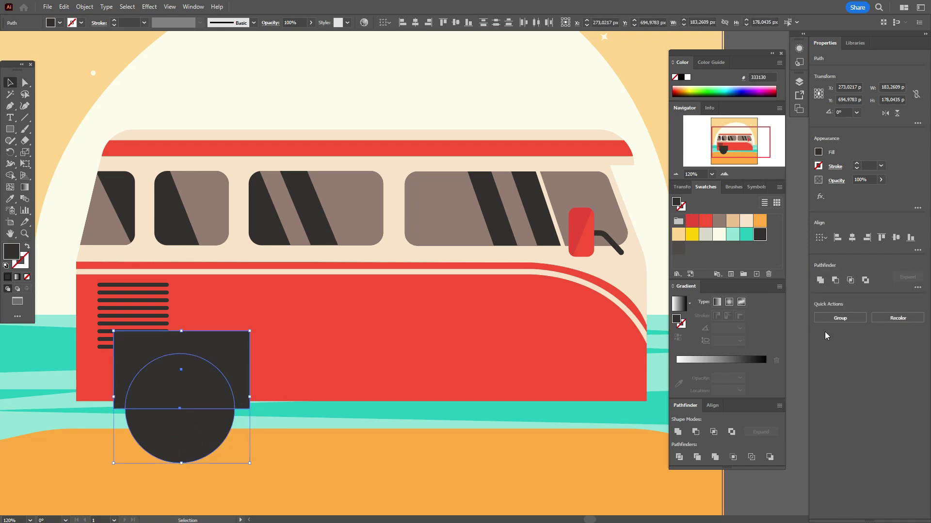
left_click(852, 281)
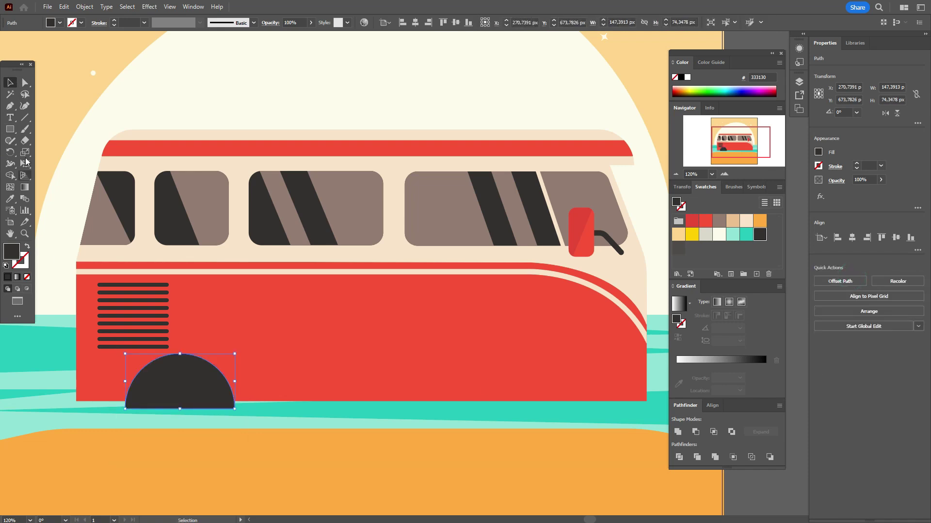
Shift the half-circle wheel's top anchor point slightly left with Direct Selection.
left_click(25, 83)
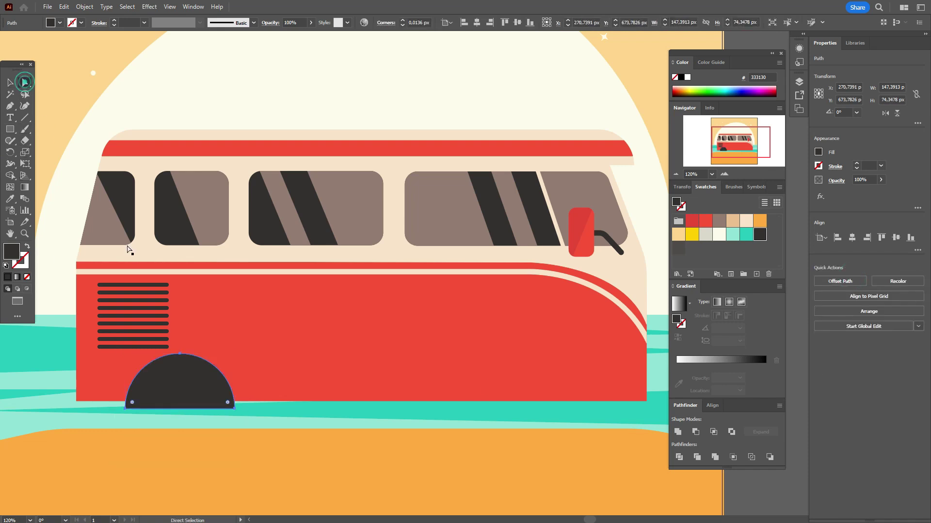
left_click(181, 356)
left_click_drag(180, 355, 172, 355)
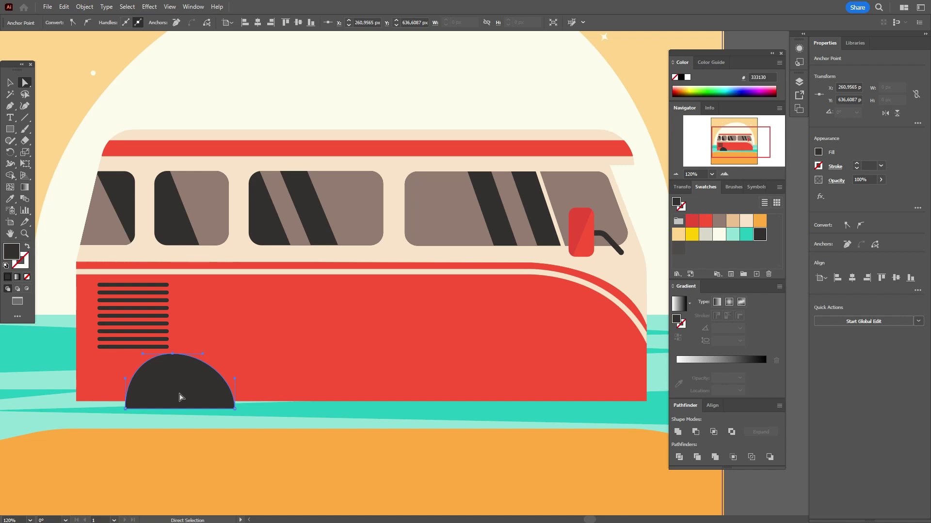
Draw a cream rectangle bar along the van's bottom edge, left of the wheel arch.
left_click(777, 507)
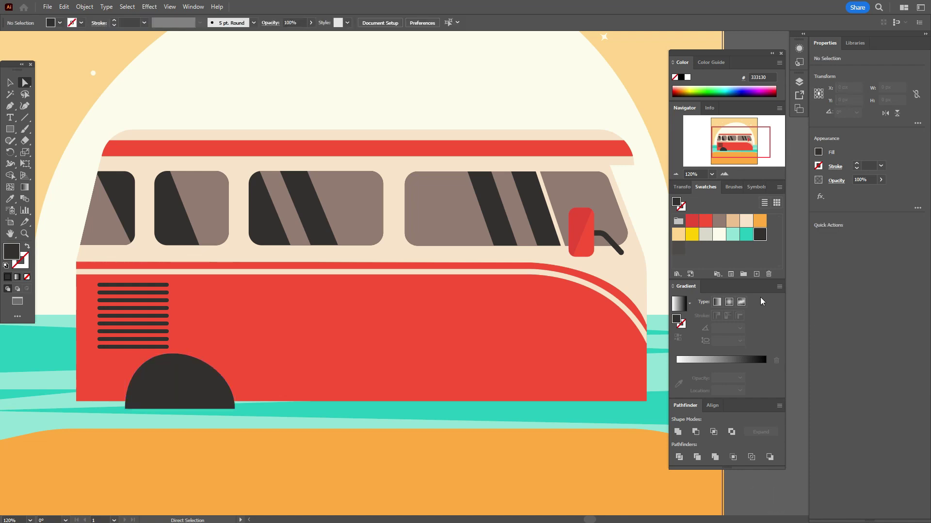
left_click(747, 225)
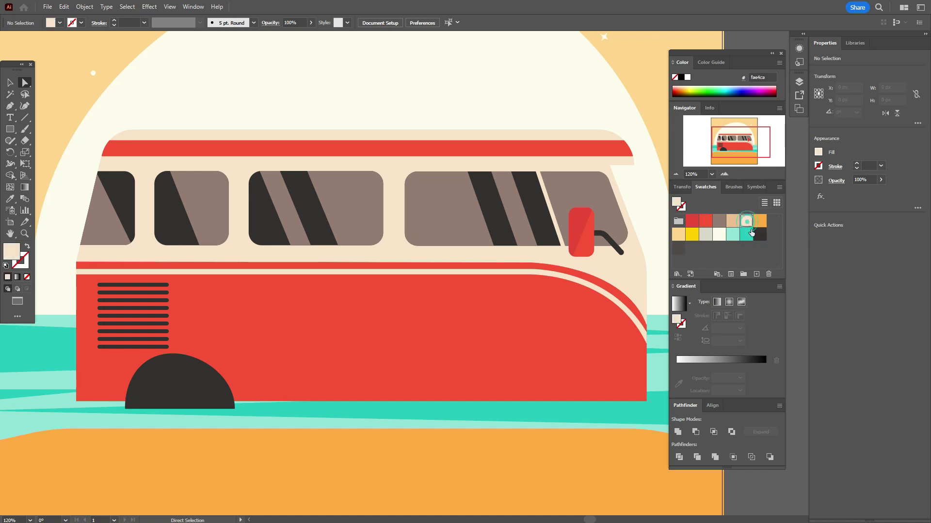
key("m")
left_click_drag(65, 389, 129, 407)
Bring the dark wheel arch in front of the cream bar.
key("v")
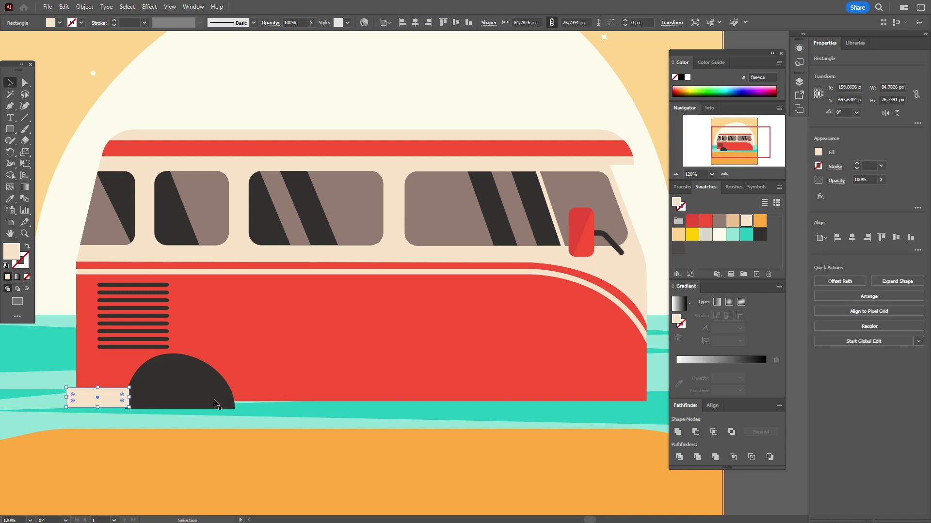
left_click(213, 395)
right_click(213, 395)
mouse_move(290, 345)
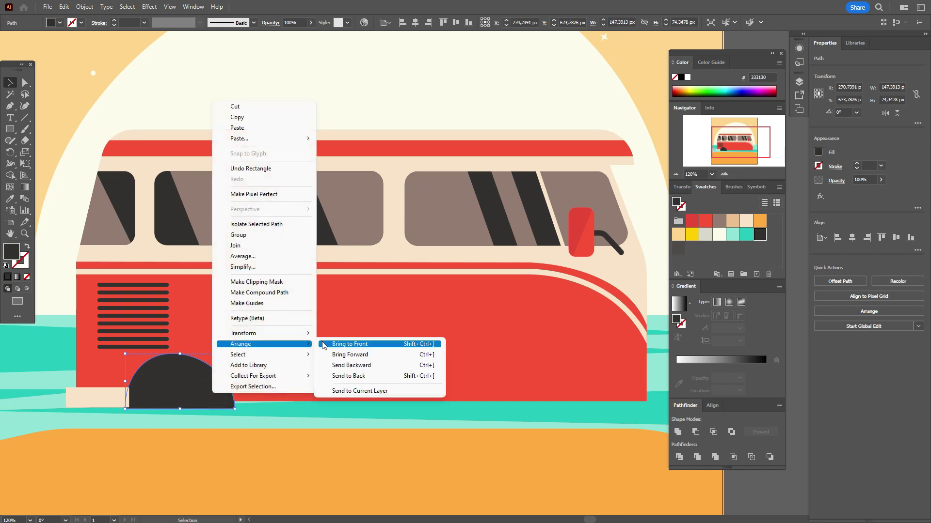
left_click(349, 345)
Round the cream bar's left corners, then set the fill to dark grey 4d4b4a.
left_click(93, 398)
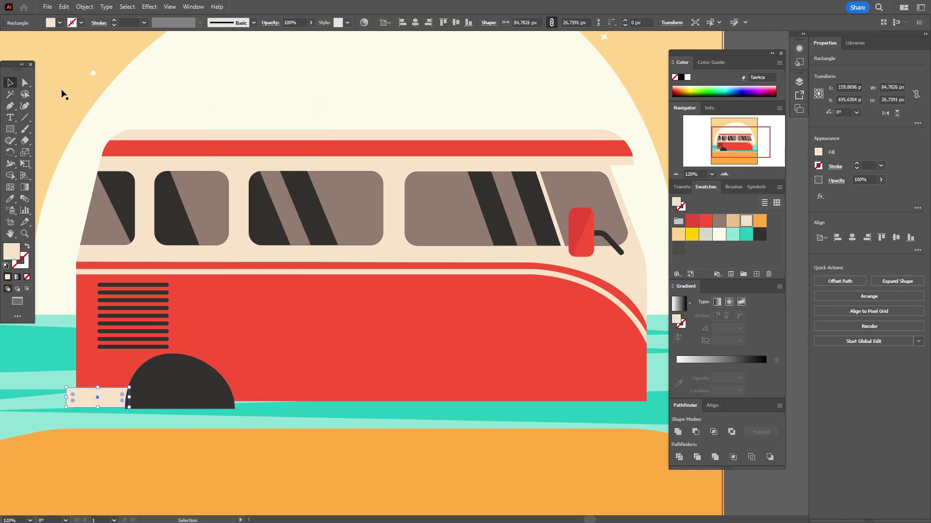
left_click(24, 88)
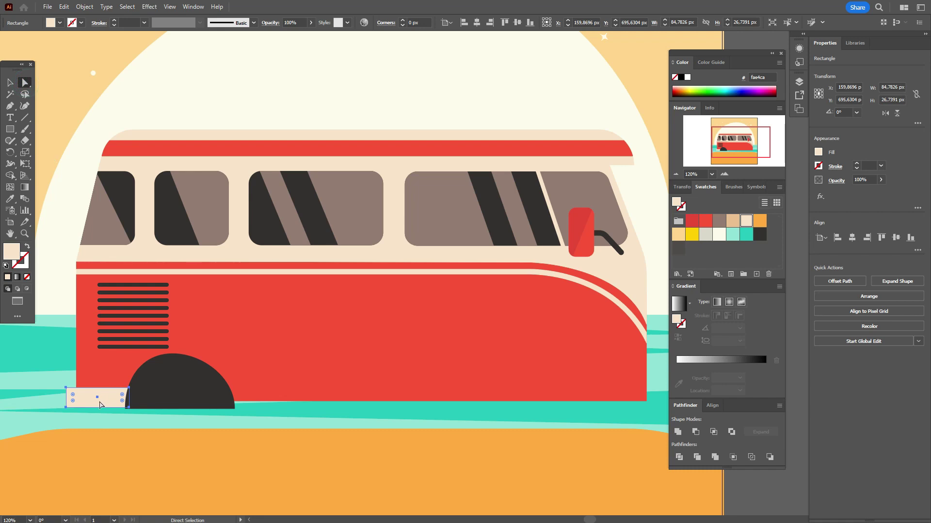
left_click(67, 407)
left_click_drag(72, 401, 78, 396)
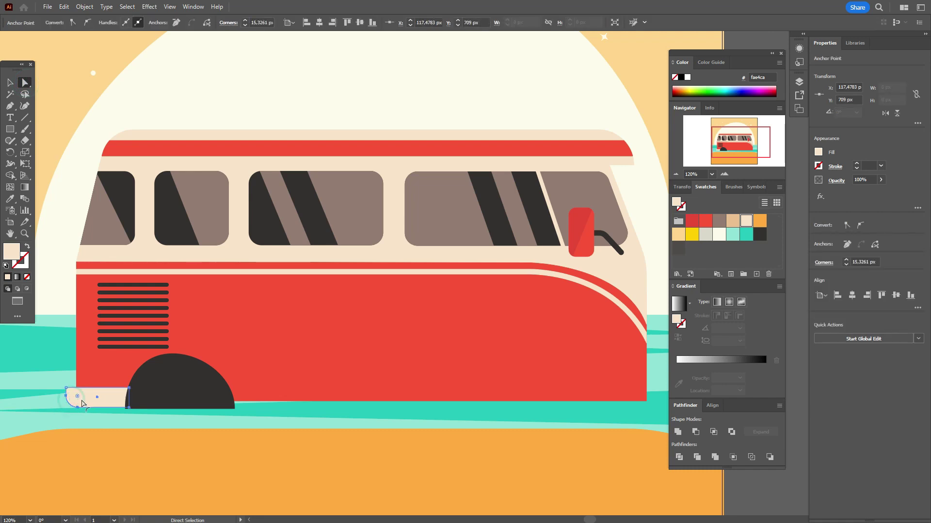
left_click(10, 83)
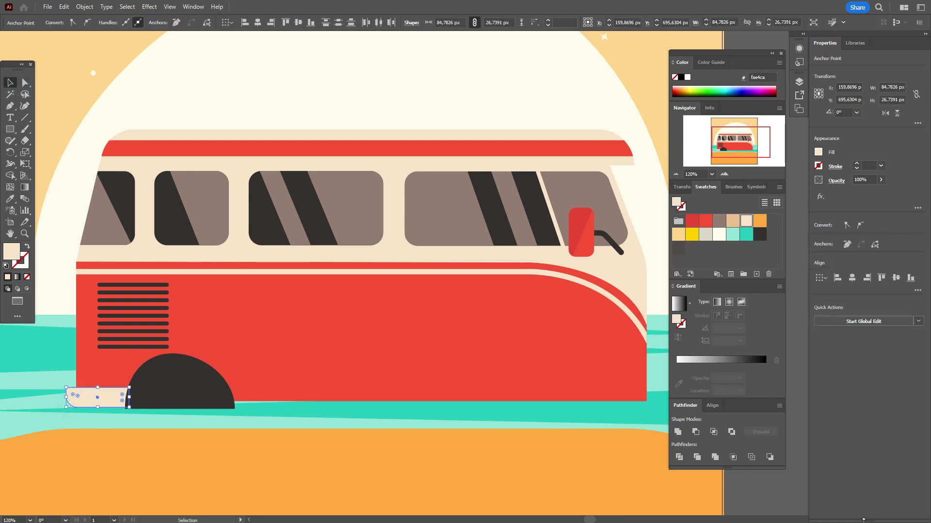
left_click(756, 499)
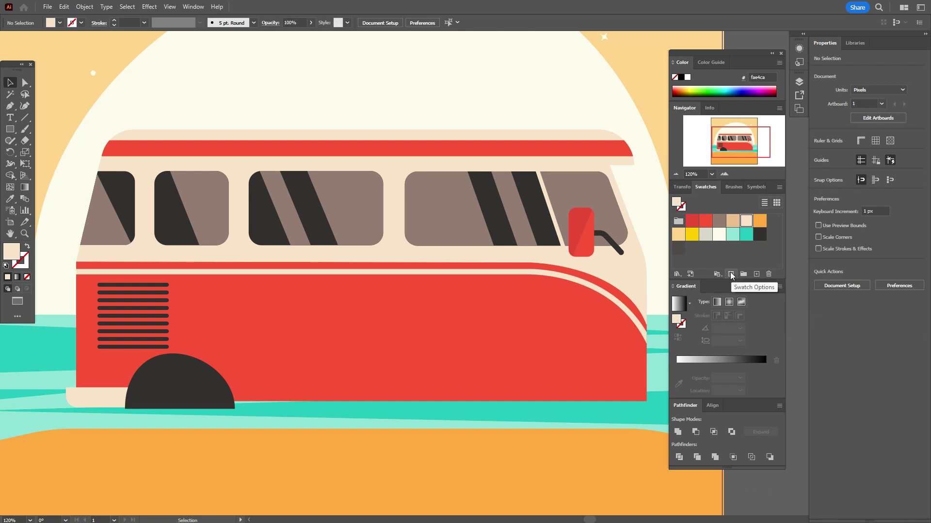
left_click(678, 254)
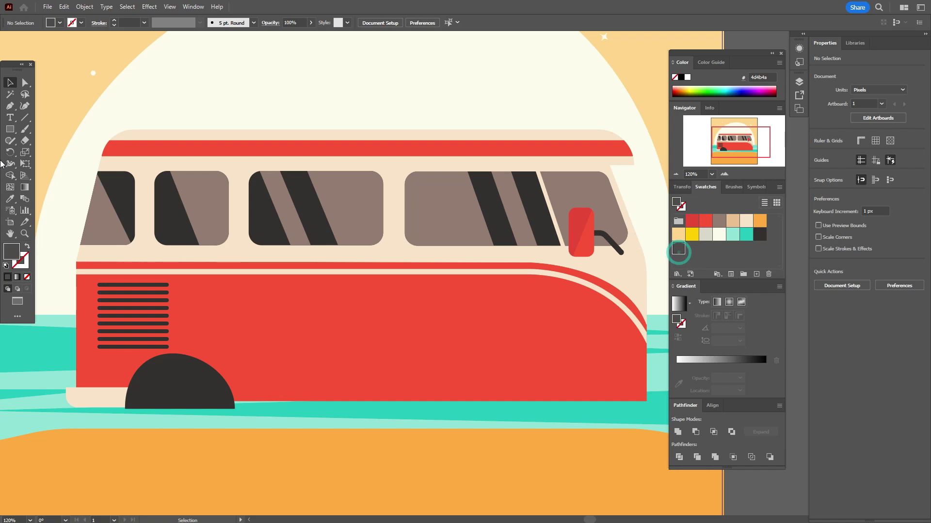
Draw a large dark grey circle under the arch as the tyre and fit it in place.
left_click(12, 129)
key("l")
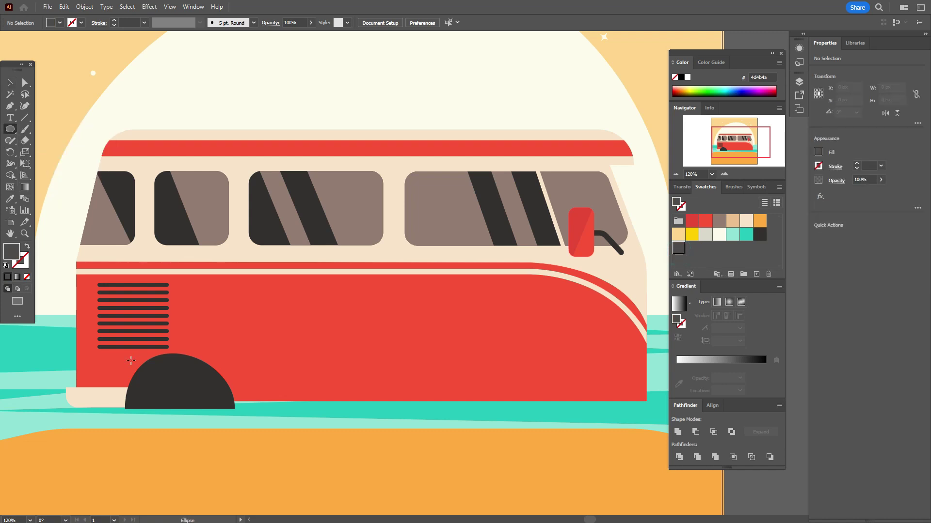
left_click_drag(139, 374, 249, 476)
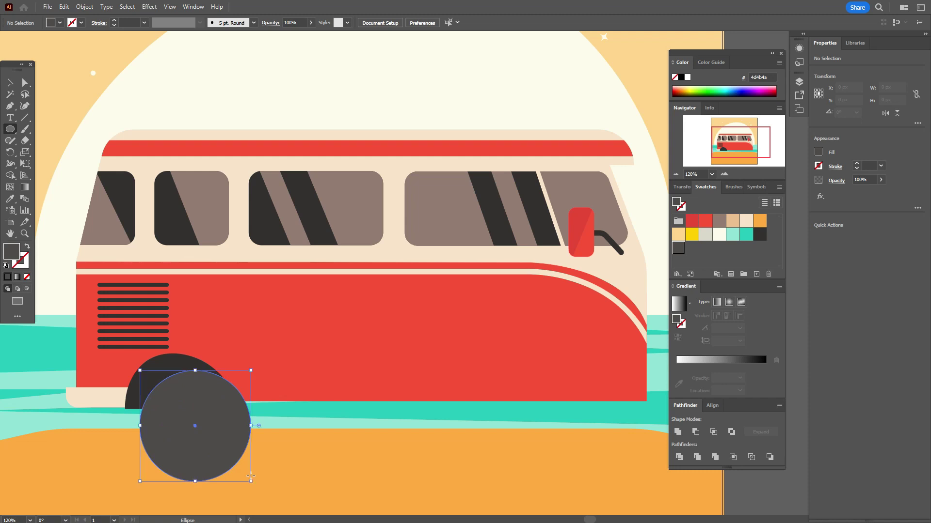
key("v")
left_click_drag(222, 420, 206, 424)
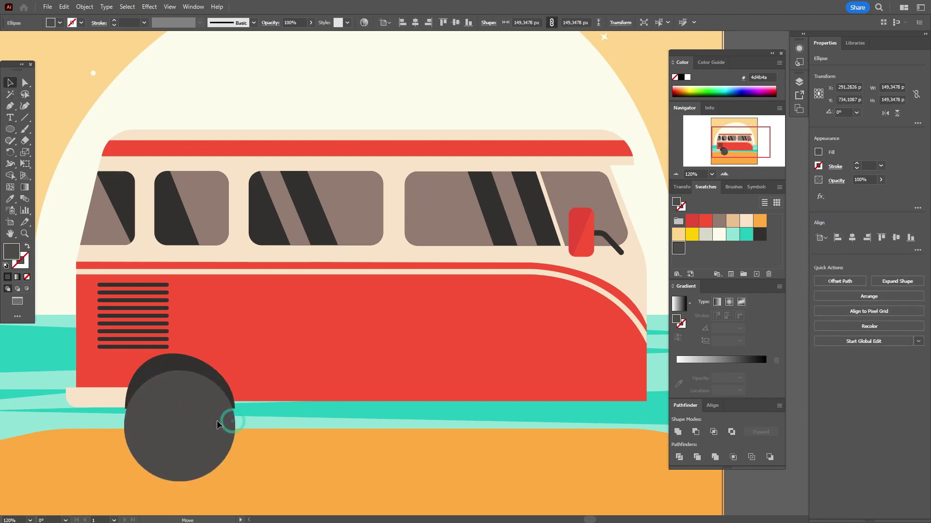
left_click_drag(183, 379, 182, 412)
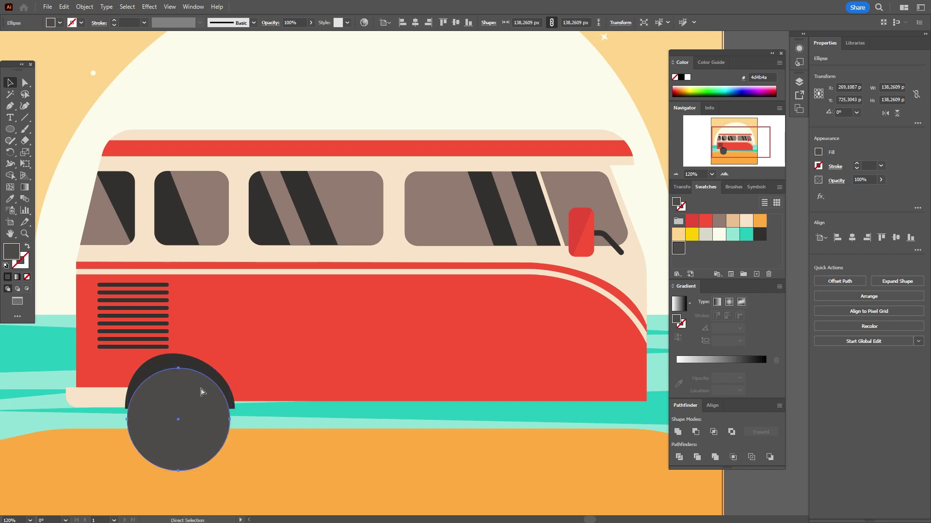
Shrink an inner circle, centre it inside the tyre and make it light grey.
left_click_drag(179, 368, 179, 387)
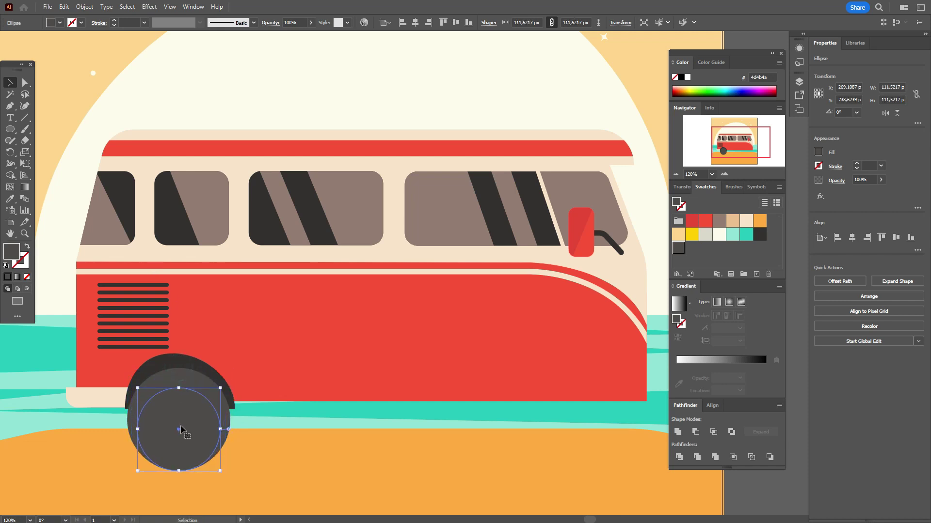
left_click_drag(180, 430, 179, 424)
left_click_drag(180, 382, 180, 387)
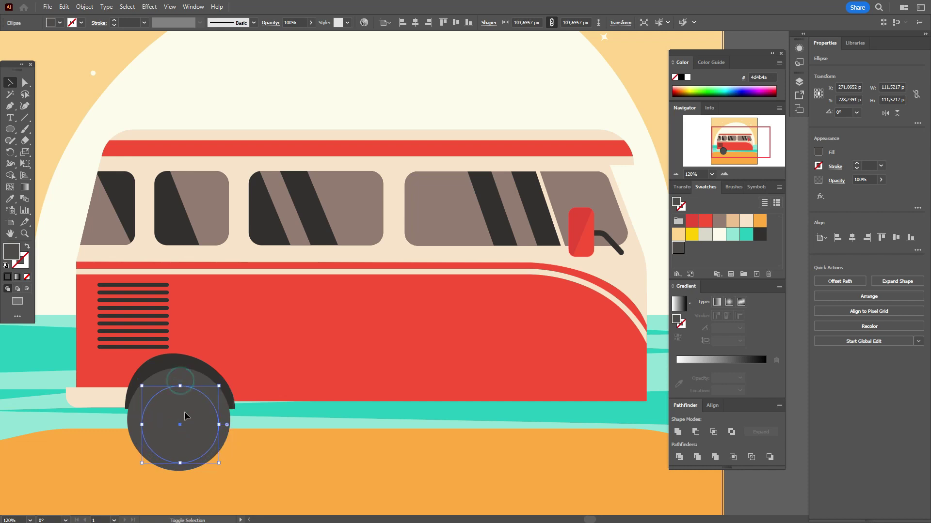
left_click_drag(180, 423, 179, 424)
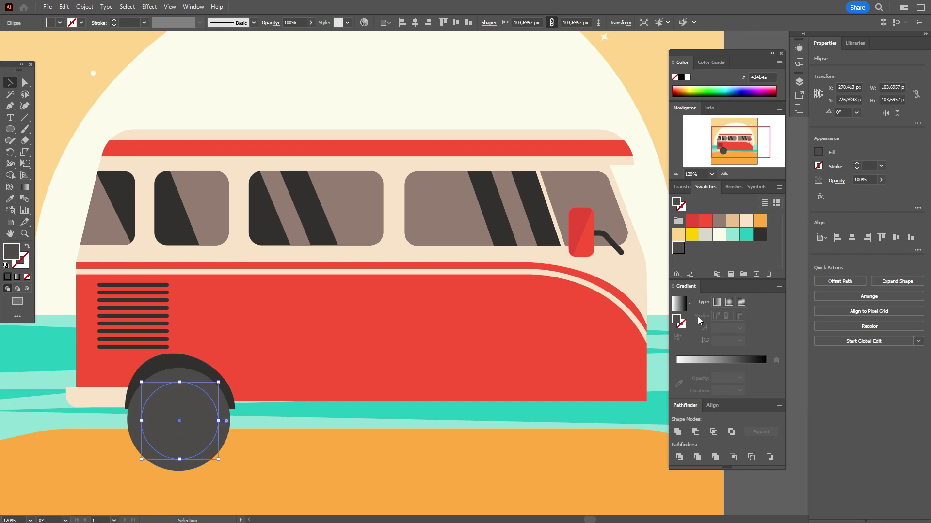
left_click(703, 235)
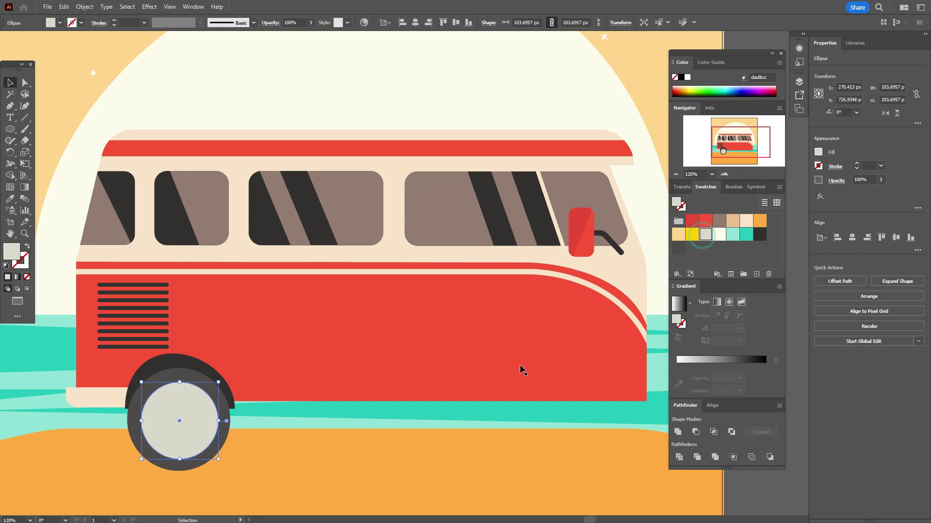
Make a small brown hub at the wheel centre and align all three circles horizontally.
left_click_drag(180, 385, 180, 388)
left_click_drag(188, 416, 190, 415)
key("a")
key("v")
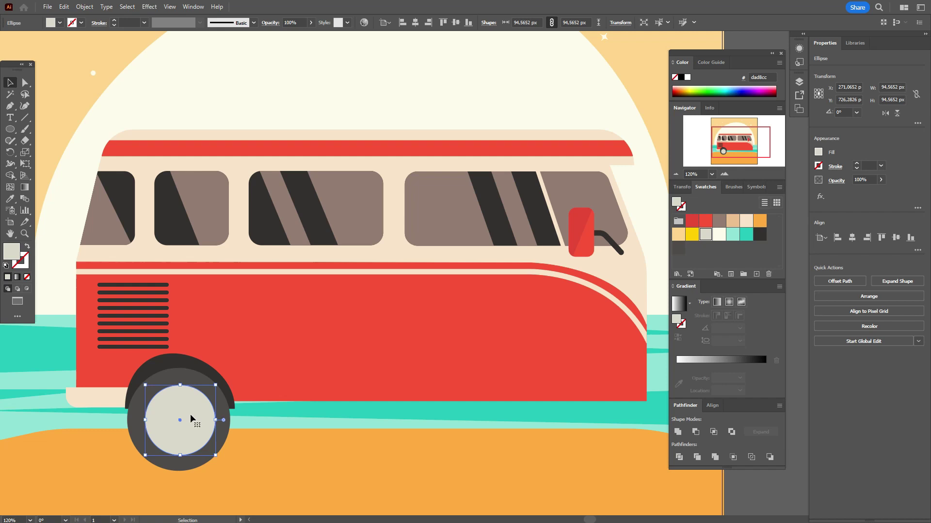
left_click_drag(180, 385, 182, 417)
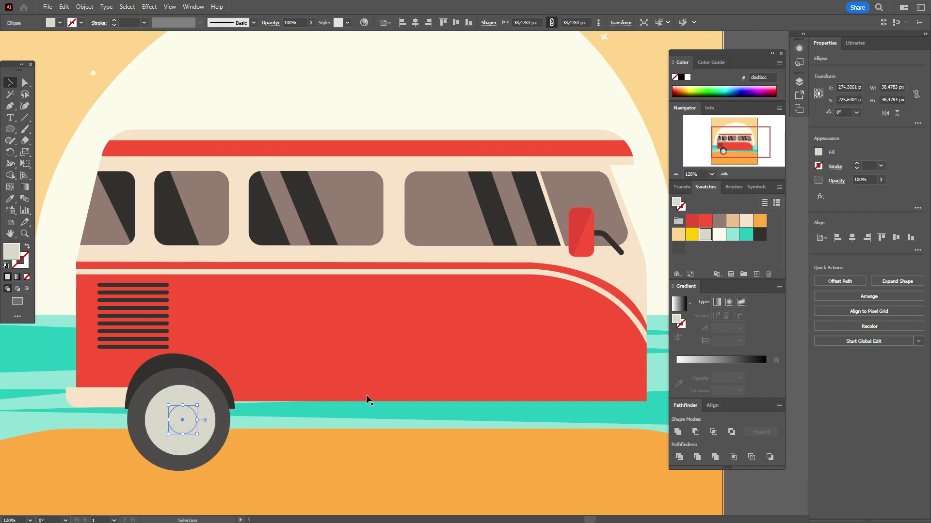
left_click(718, 221)
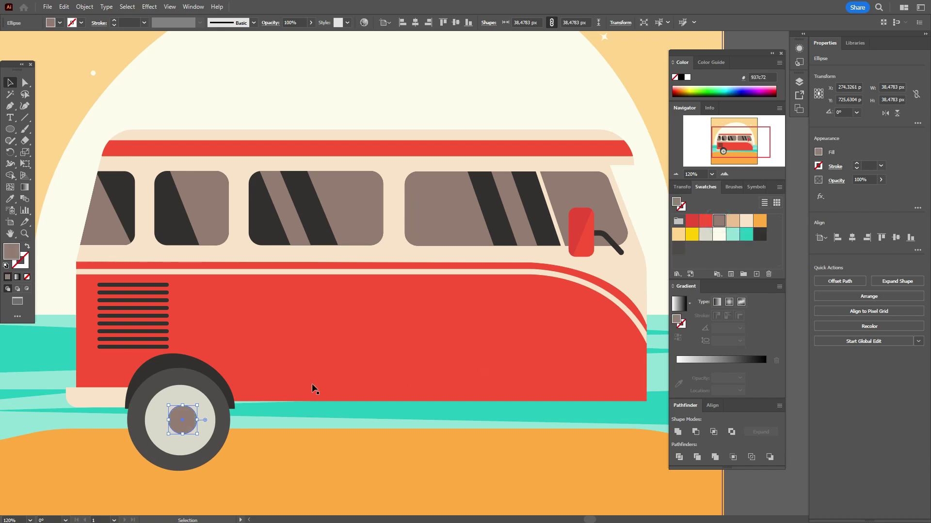
left_click_drag(179, 420, 181, 426)
left_click(208, 423, "shift")
left_click(224, 426, "shift")
left_click(851, 237)
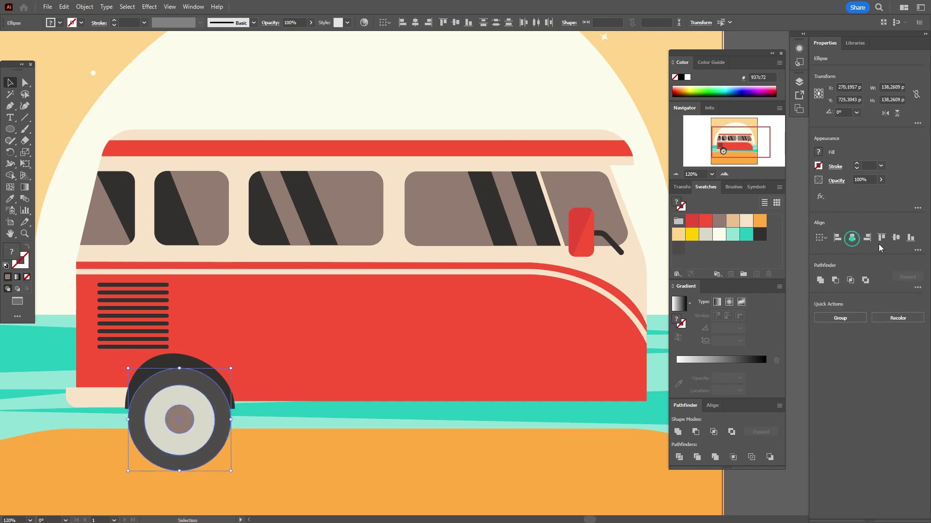
Centre the wheel circles vertically and group the hub, disc and tyre together.
left_click(896, 238)
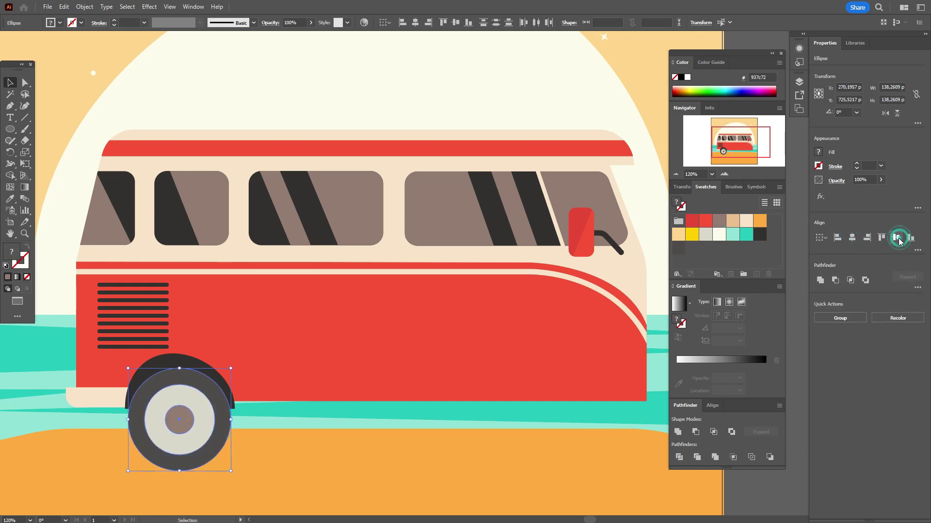
left_click(748, 488)
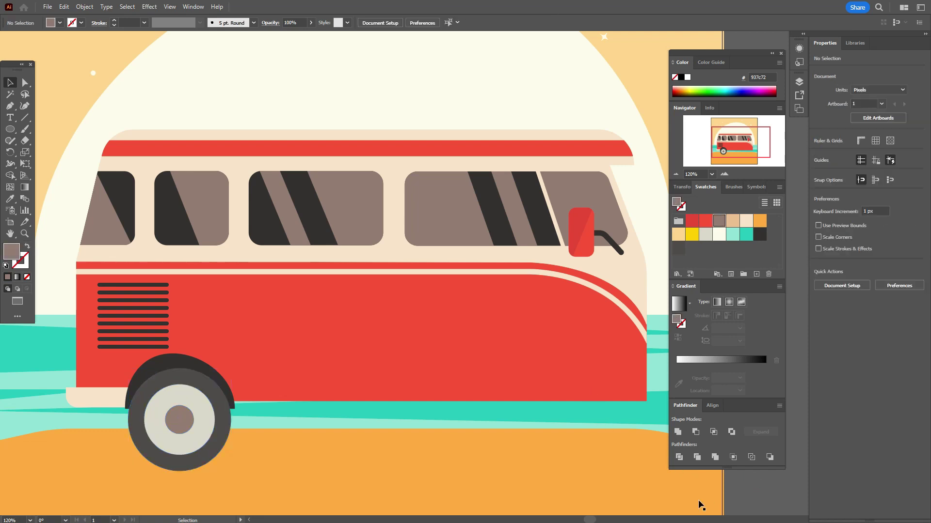
left_click(187, 425)
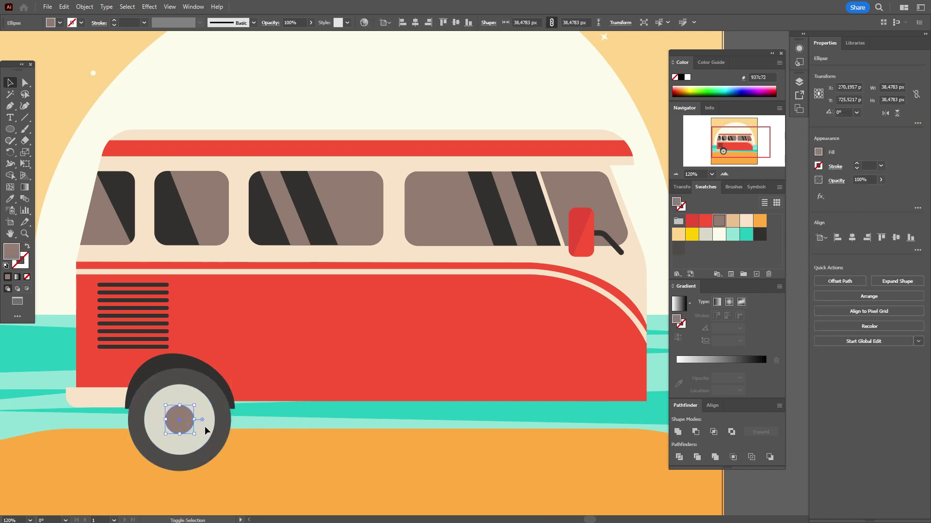
left_click(208, 430, "shift")
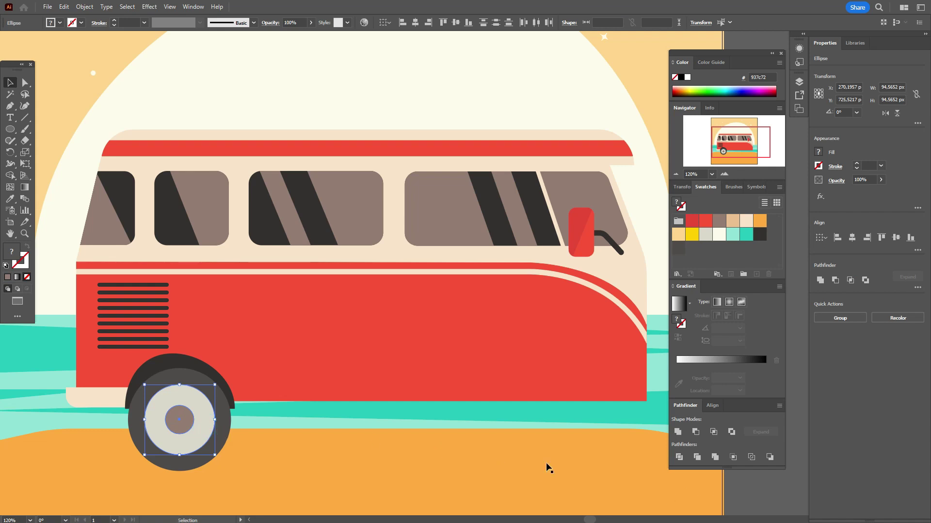
left_click(225, 421, "shift")
right_click(225, 421)
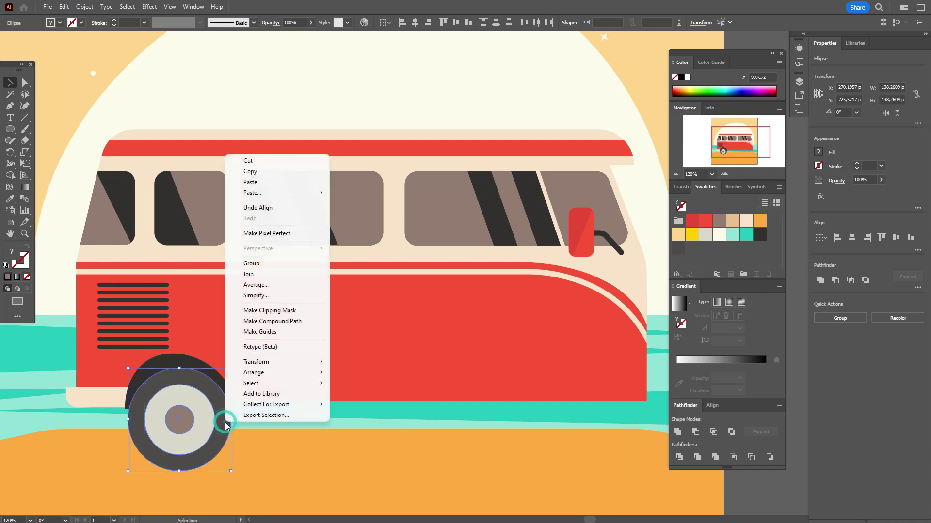
left_click(284, 264)
Shear the wheel group 13° horizontally and nudge it slightly left under the arch.
right_click(223, 404)
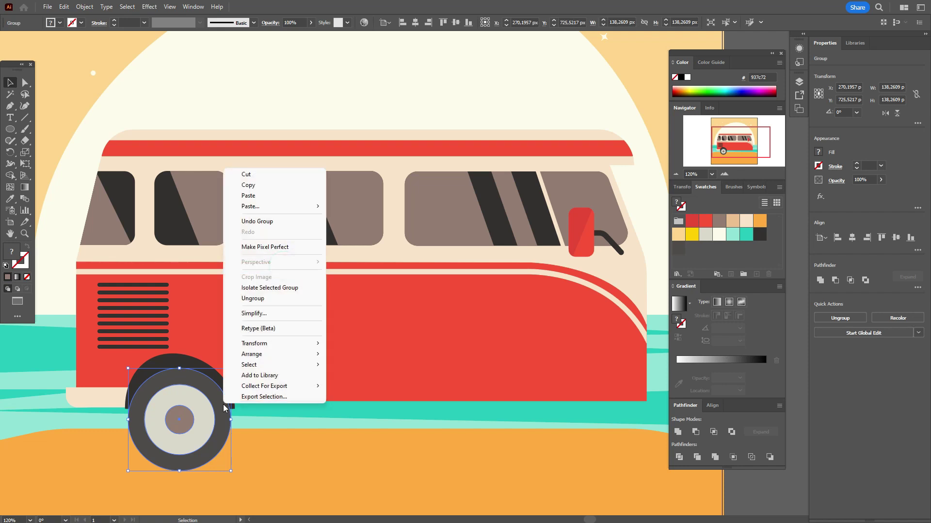
mouse_move(313, 345)
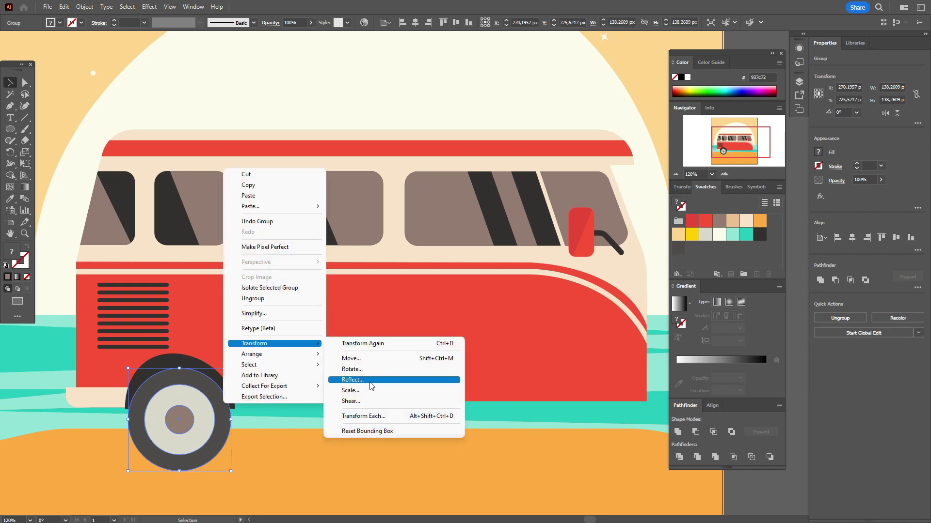
left_click(376, 400)
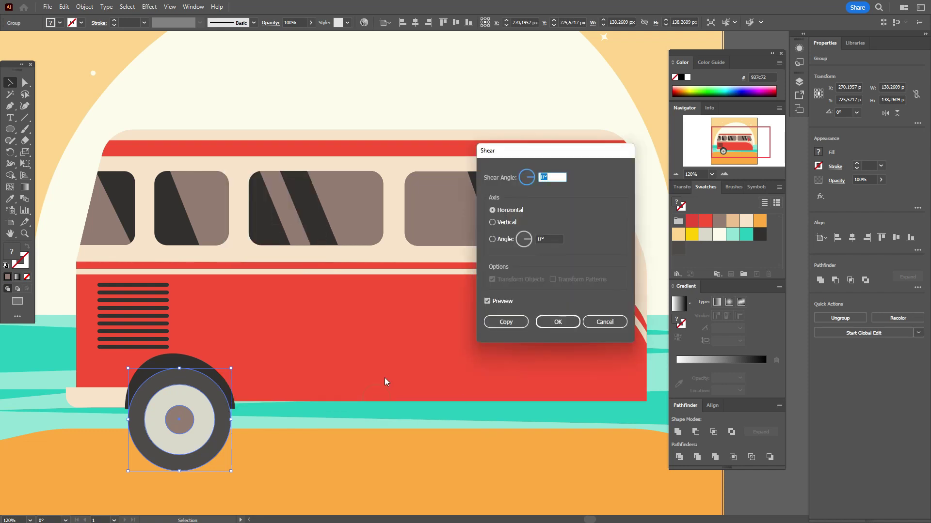
type("13")
key("Tab")
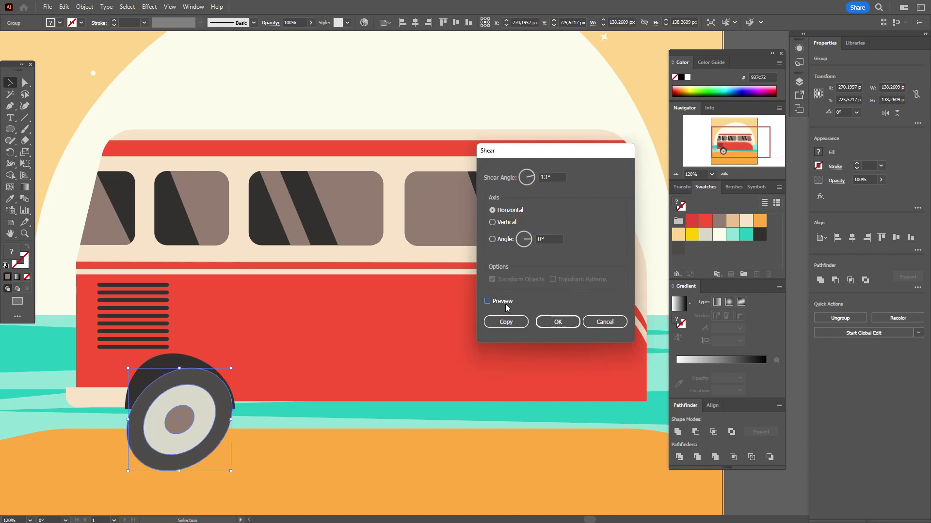
left_click(545, 323)
left_click_drag(220, 418, 218, 419)
left_click(748, 485)
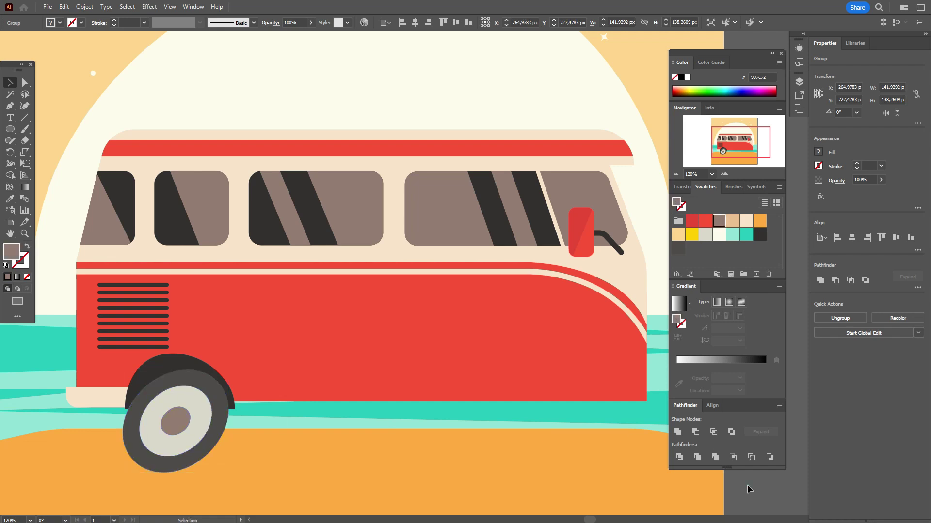
Copy the front wheel group and its dark fender to the rear of the van.
left_click(180, 417)
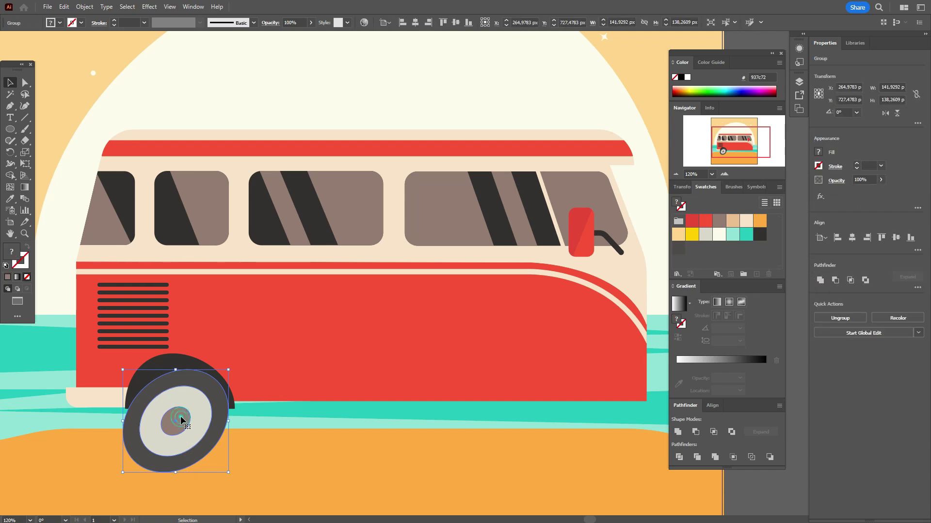
left_click(189, 366, "shift")
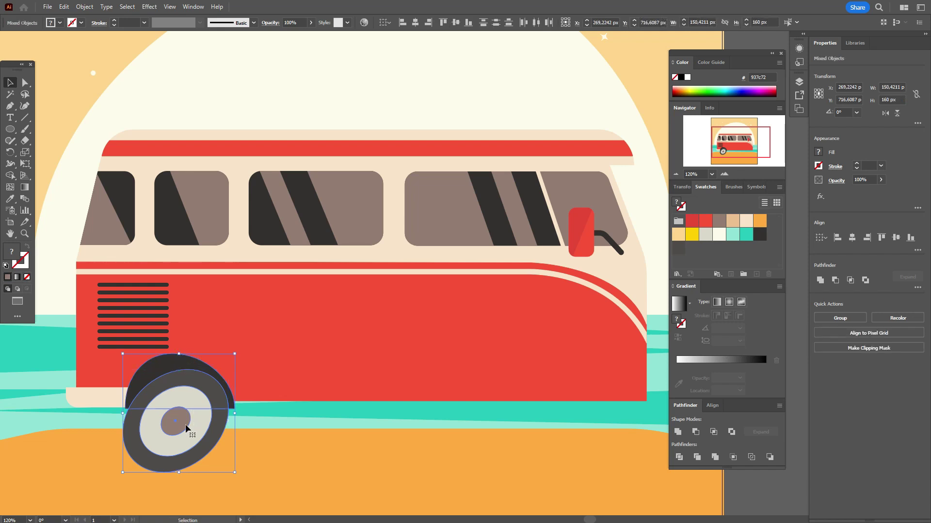
left_click_drag(185, 423, 548, 435)
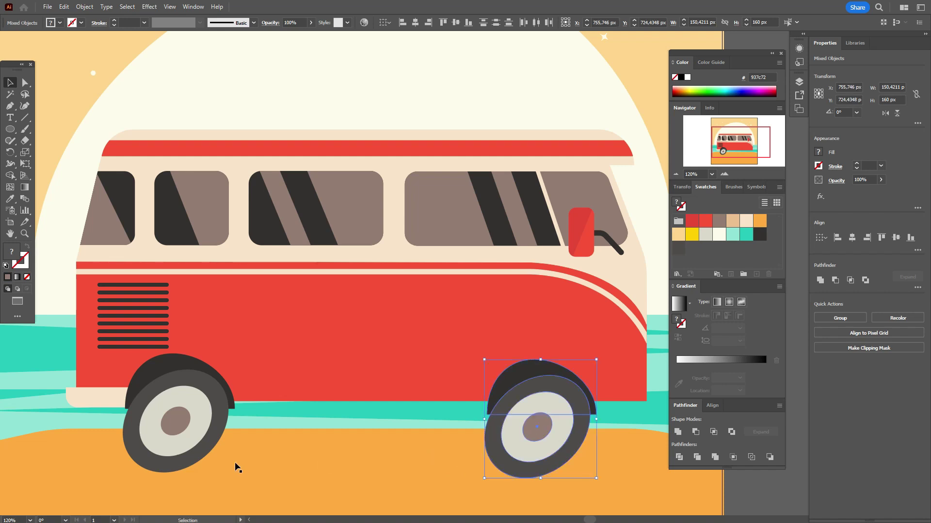
left_click(205, 451, "shift")
left_click(206, 453, "shift")
left_click(205, 451, "shift")
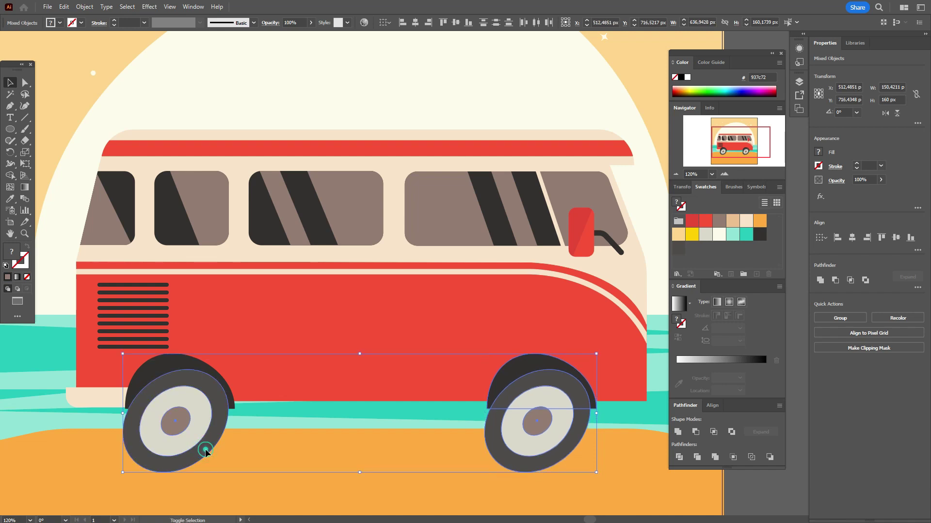
left_click(763, 480)
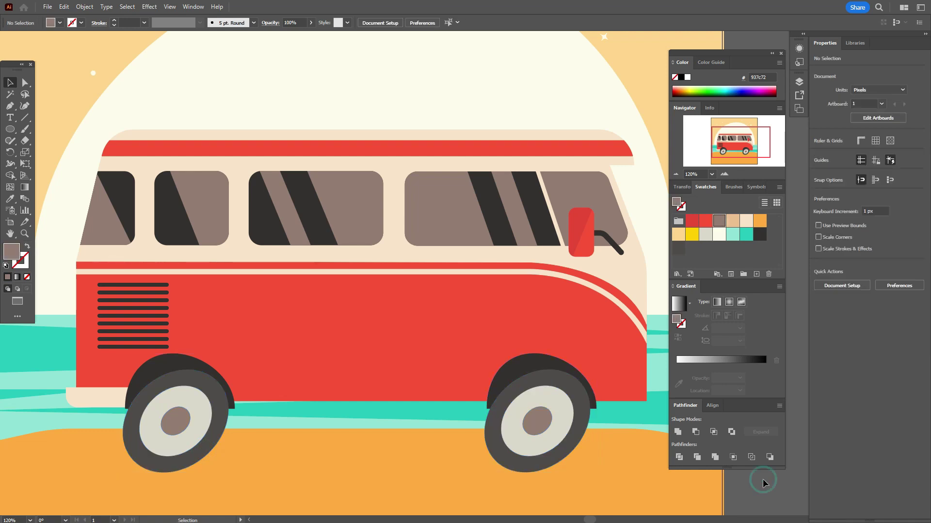
Copy the cream bumper to the rear, top-align it with the front bumper and nudge it right.
left_click(77, 405)
left_click_drag(78, 405, 621, 403)
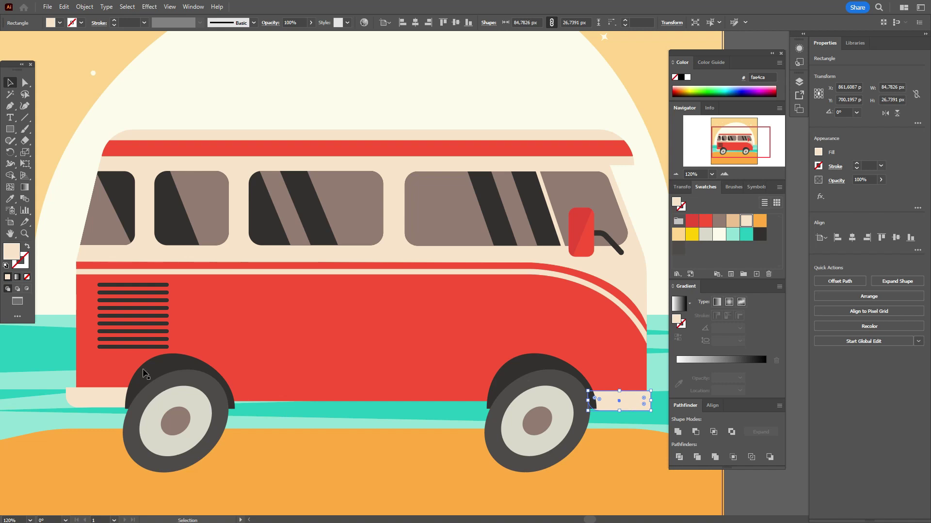
left_click(116, 398, "shift")
left_click(882, 237)
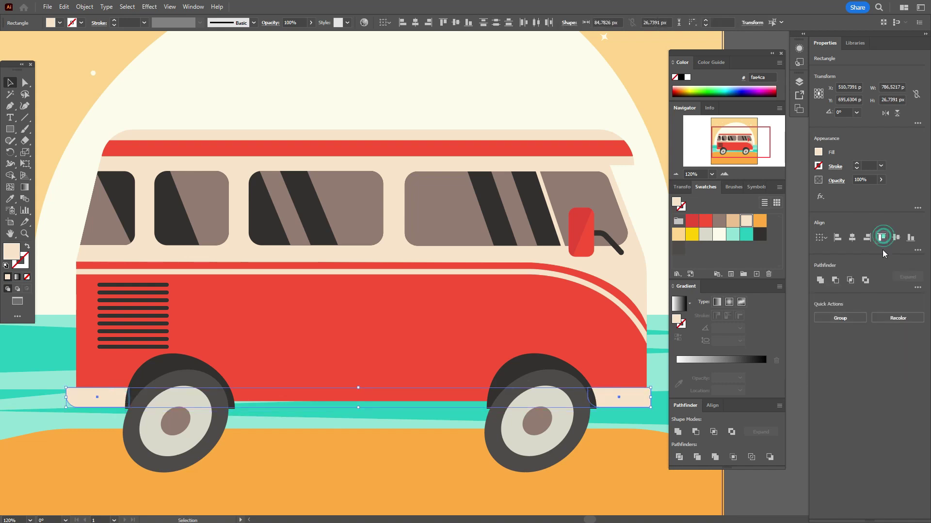
left_click(746, 484)
left_click(647, 403)
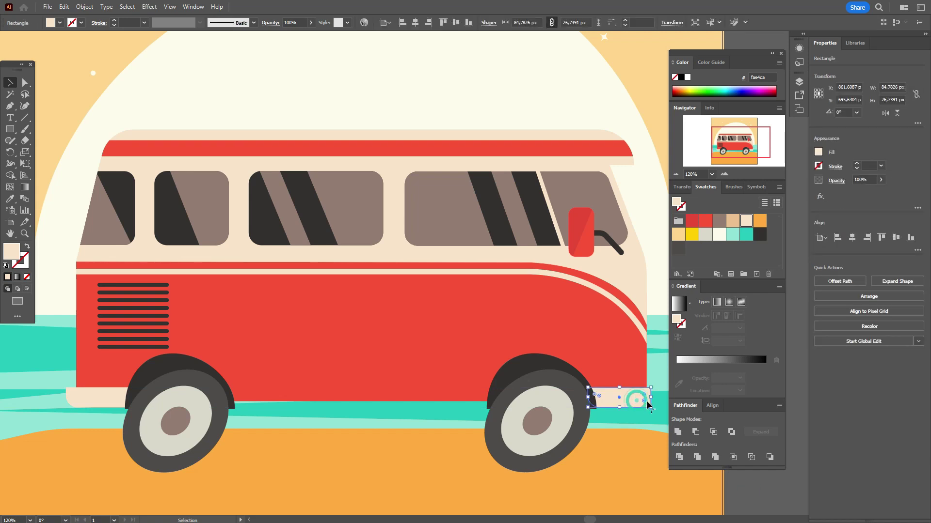
key("Right")
key("Right")
key("Right")
key("Right")
key("Right")
key("Right")
Round the rear bumper's right-hand corners with Direct Selection.
left_click(24, 83)
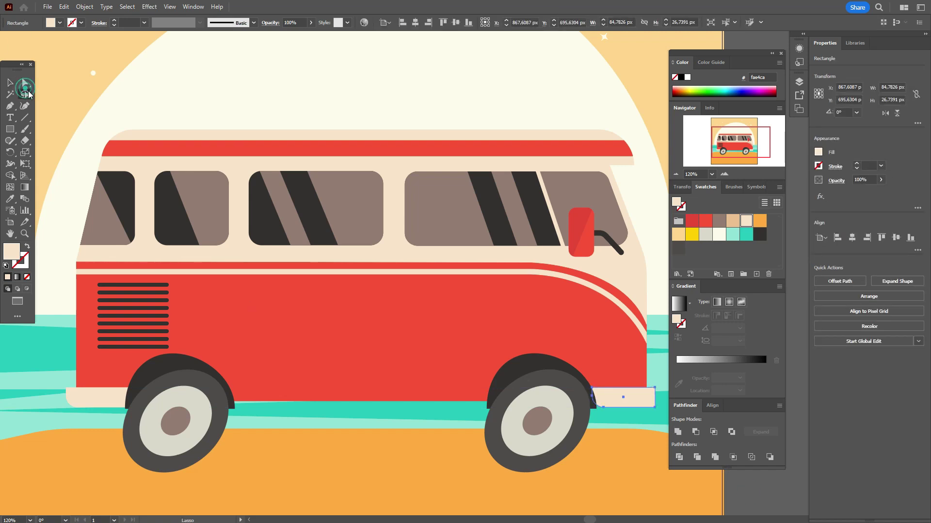
left_click(766, 496)
left_click(606, 398)
left_click_drag(589, 416, 654, 383)
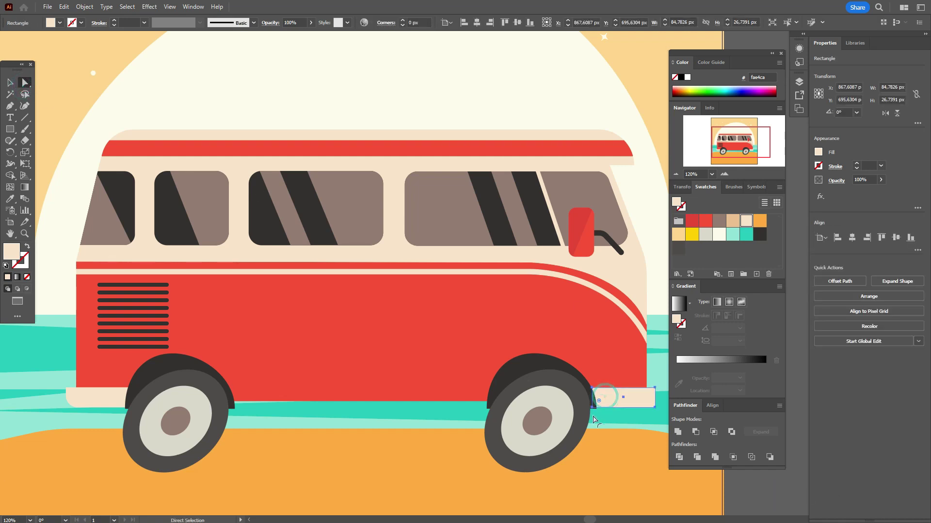
left_click(655, 388)
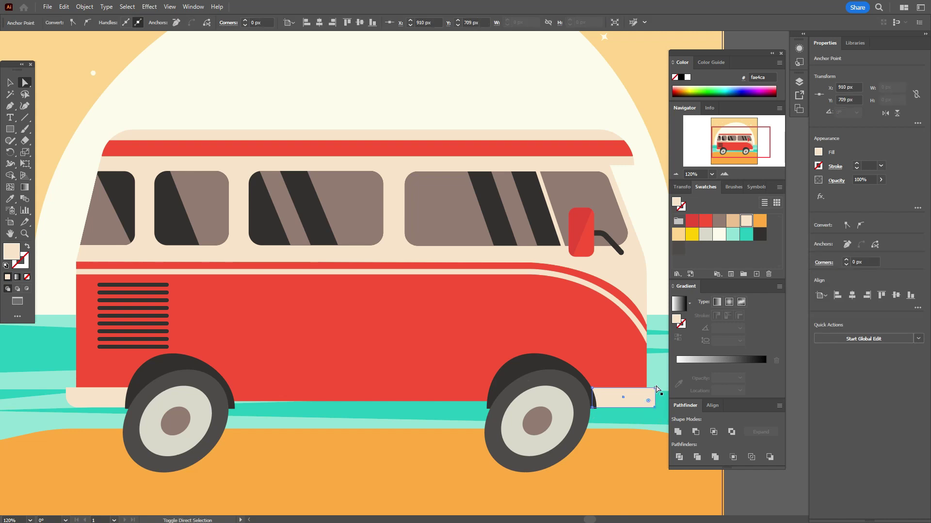
left_click_drag(648, 400, 639, 410)
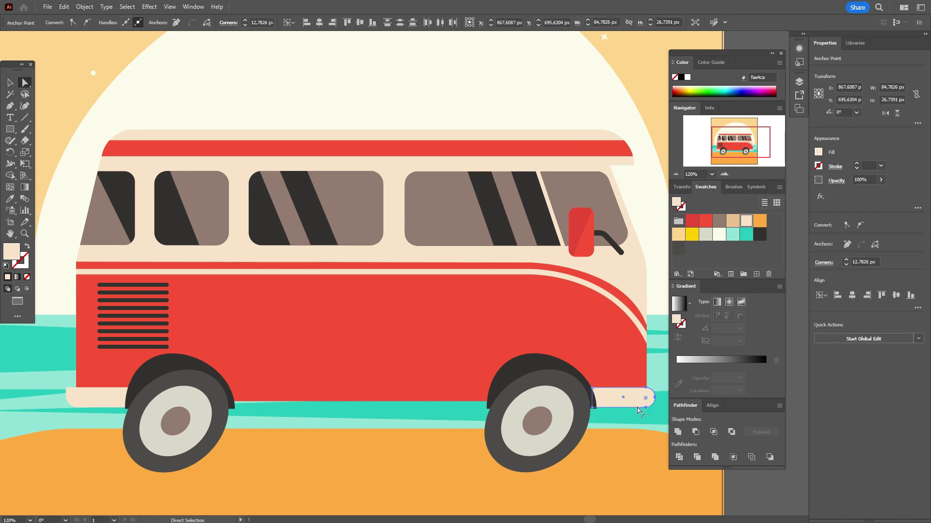
left_click(777, 492)
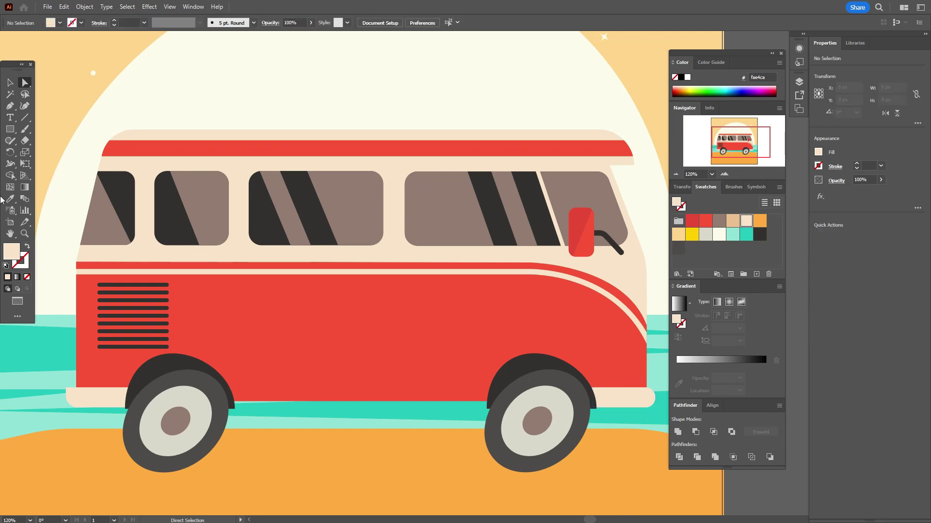
Stretch the rear bumper's left end further left behind the back wheel arch.
left_click(592, 392)
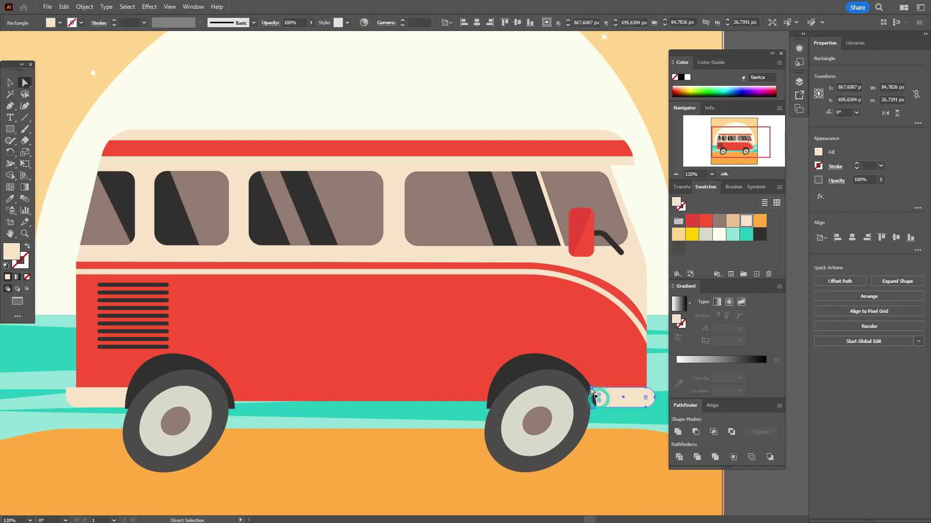
left_click(592, 388)
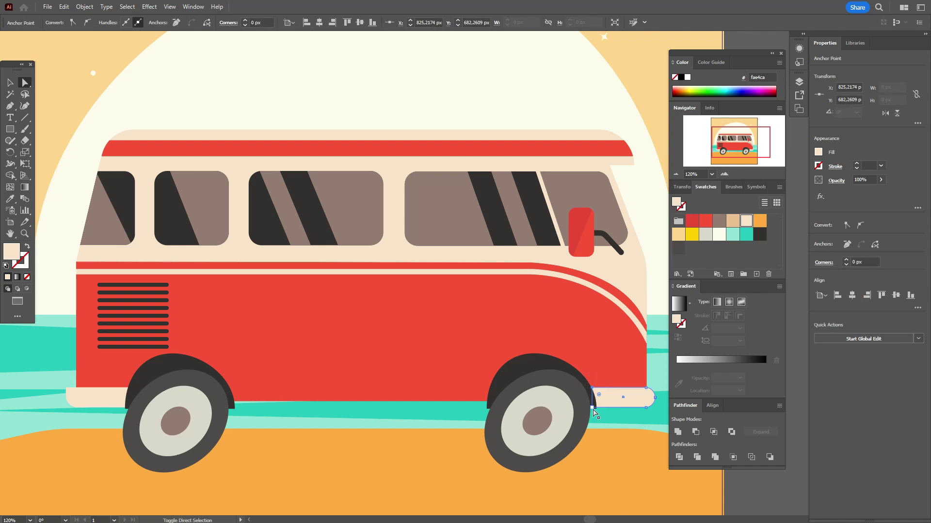
key("Left")
key("Left")
key("Left")
key("Left")
key("Left")
key("Left")
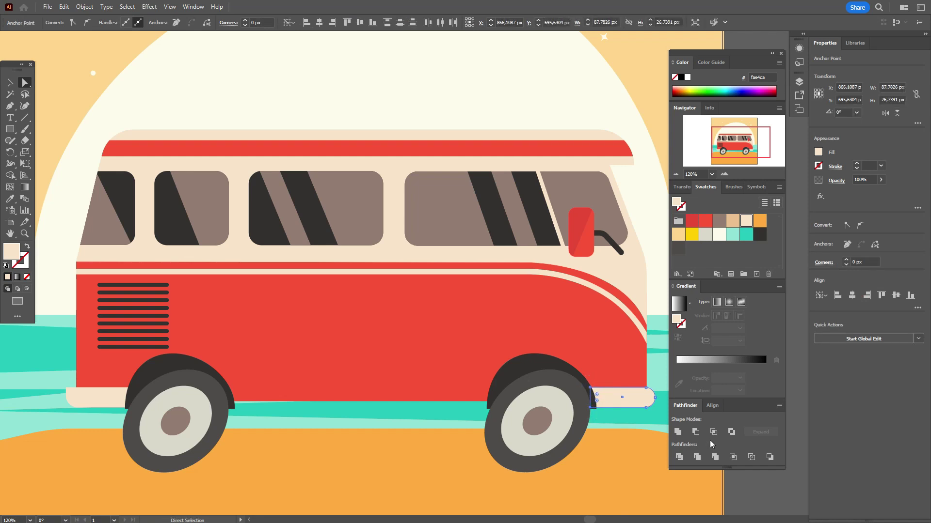
left_click(738, 485)
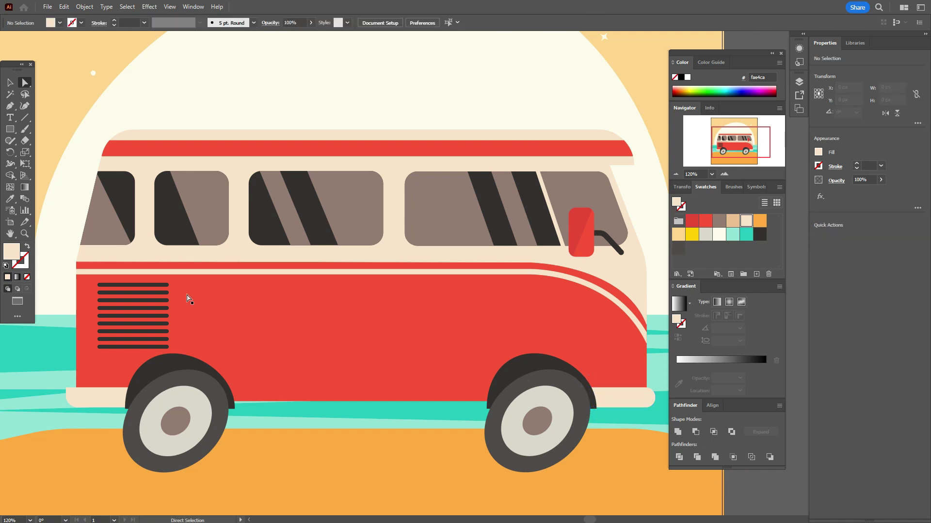
left_click(15, 87)
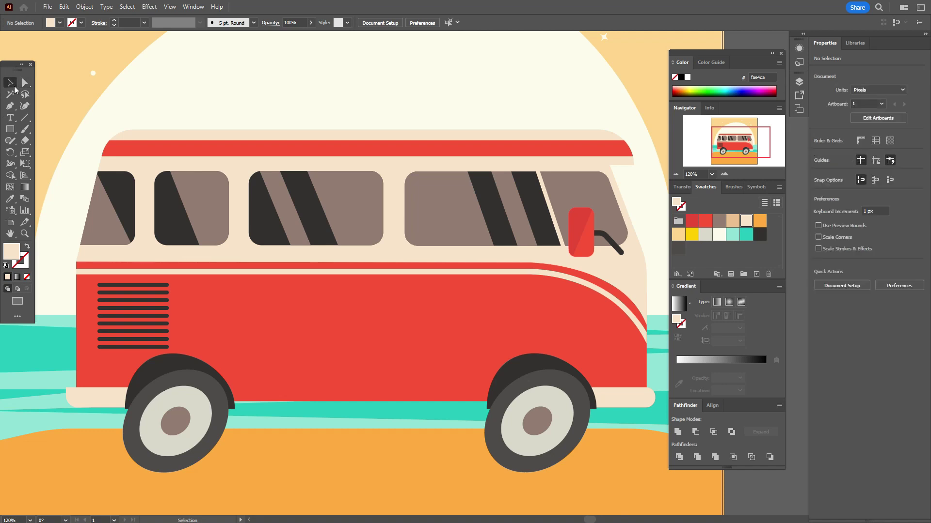
left_click(625, 396)
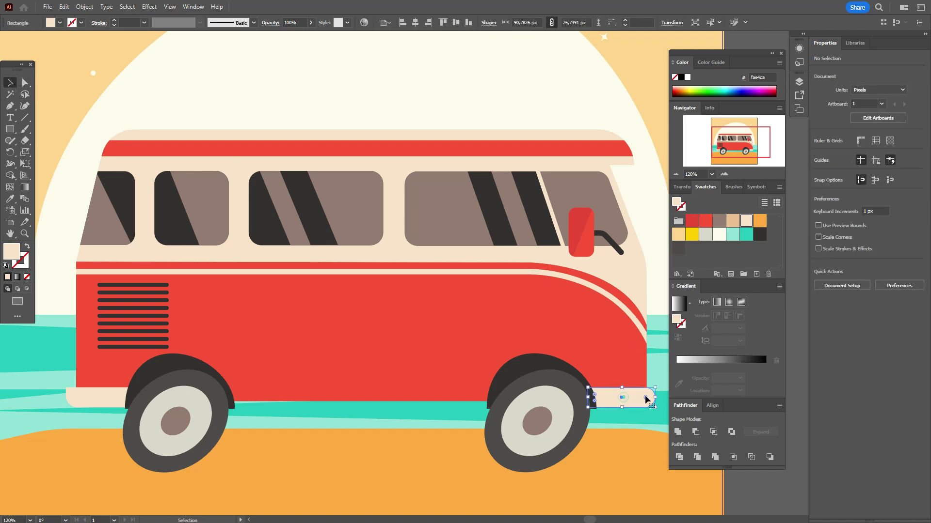
left_click(743, 485)
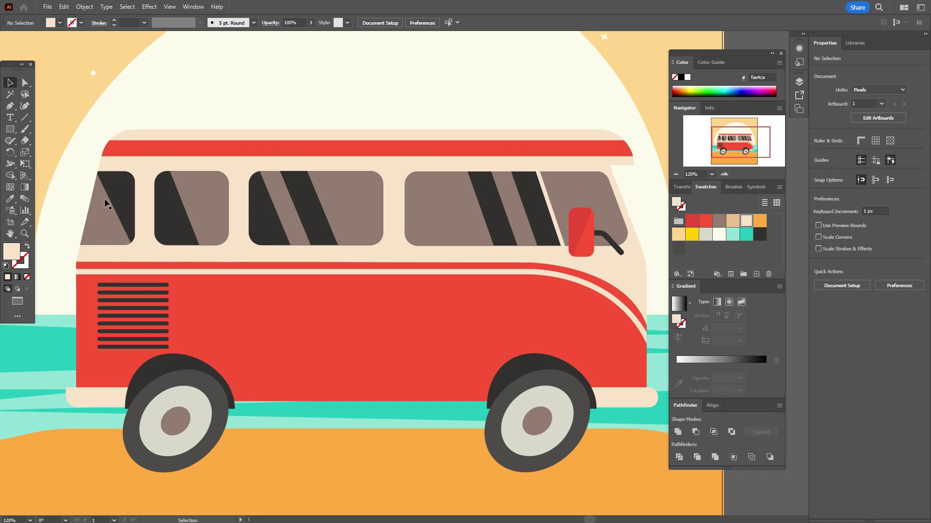
Draw a thin rounded cream strip between the wheels, then set the fill to red e84938.
left_click_drag(14, 132, 41, 140)
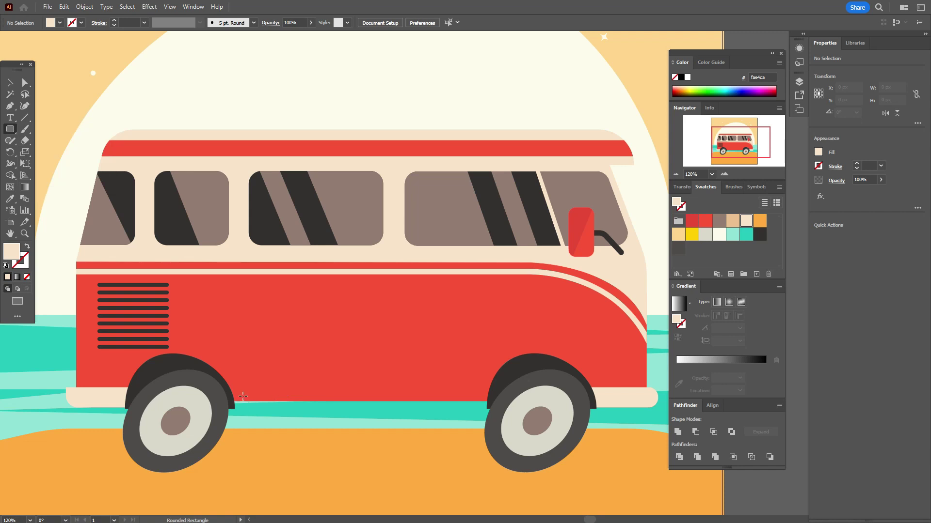
left_click_drag(242, 397, 479, 404)
key("v")
key("ctrl+shift+a")
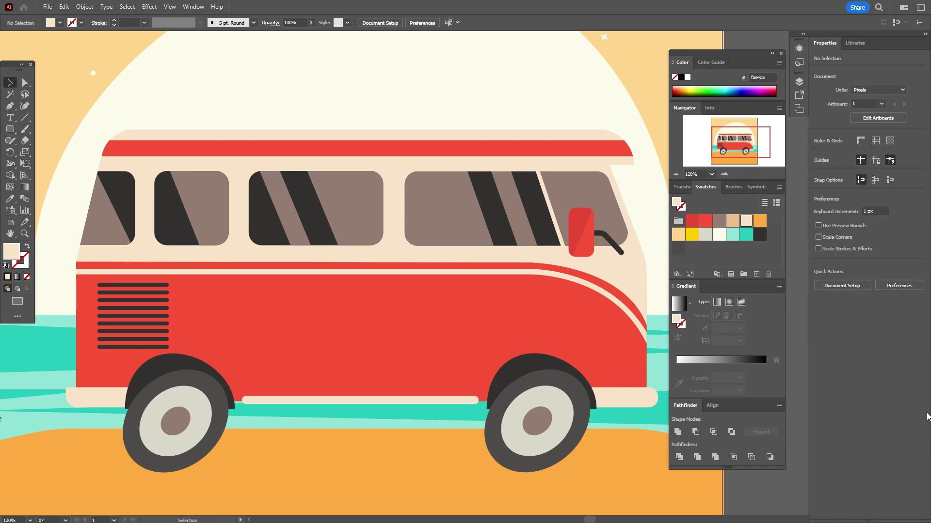
left_click(692, 221)
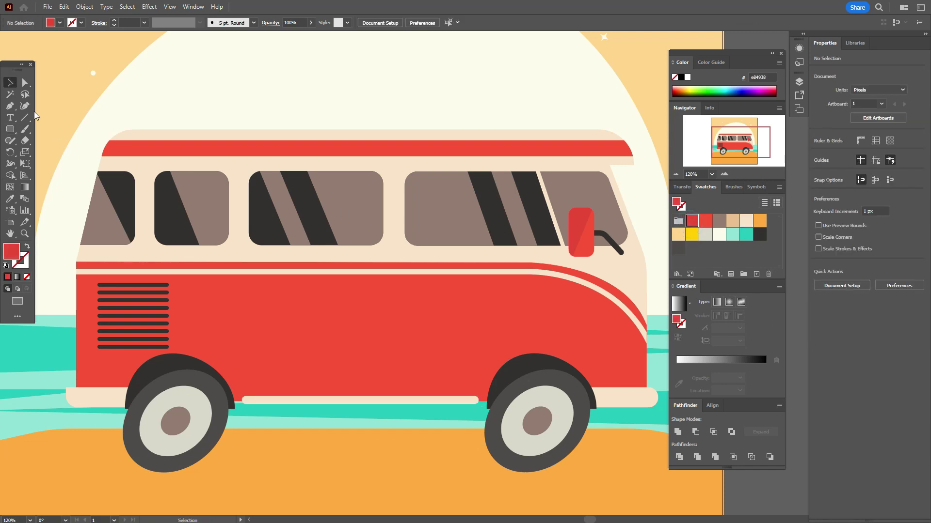
left_click(12, 109)
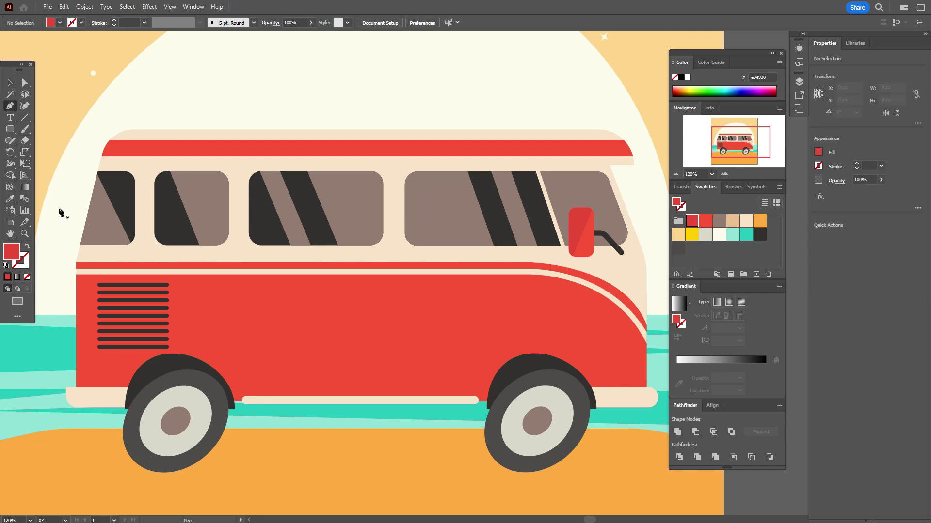
Draw a closed red wave shape with two peaks and a valley across the lower van.
left_click(65, 349)
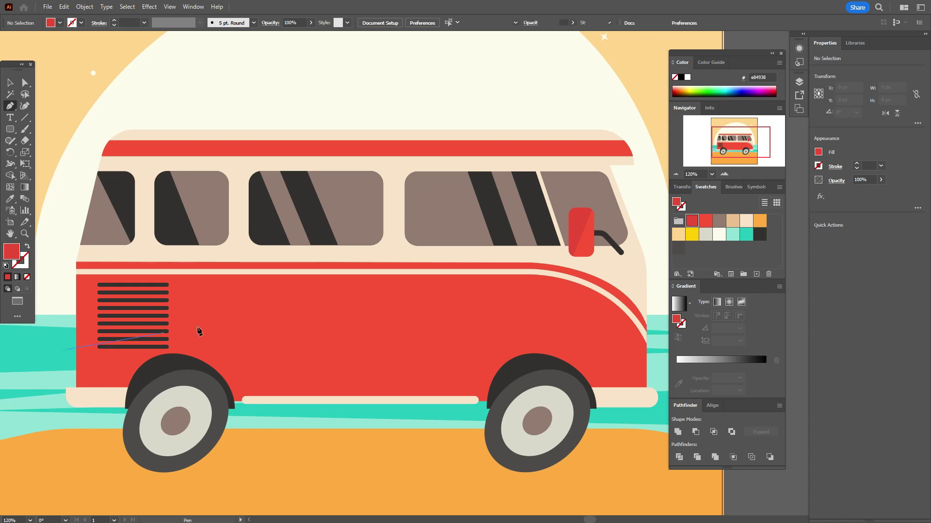
left_click(227, 317)
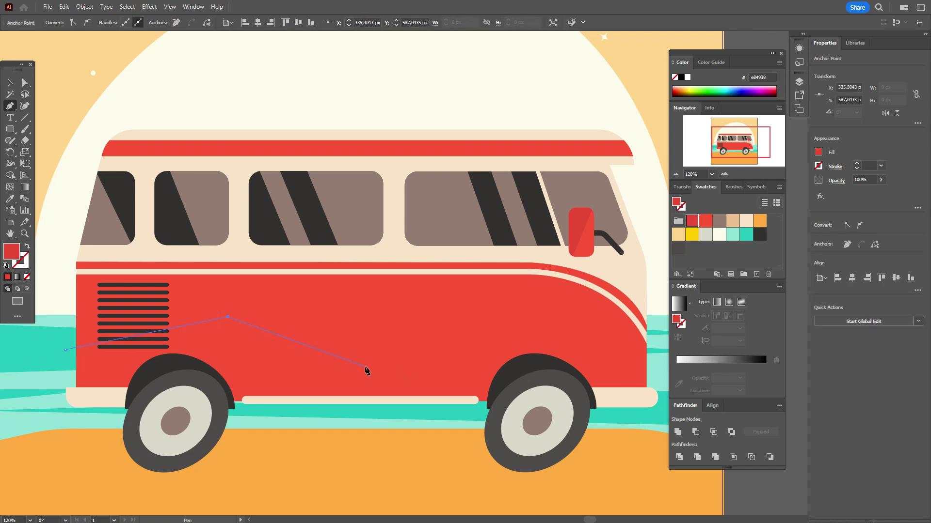
left_click(364, 366)
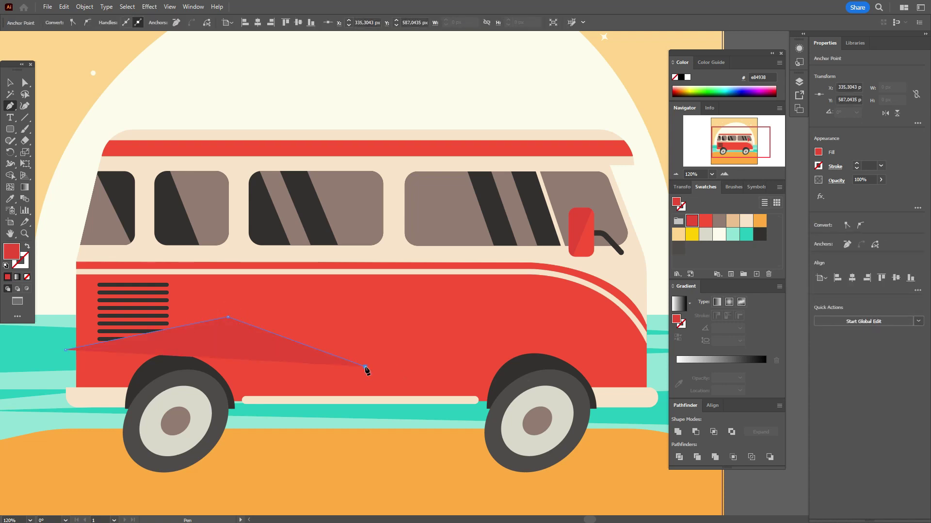
left_click(503, 316)
left_click(647, 378)
left_click(656, 363)
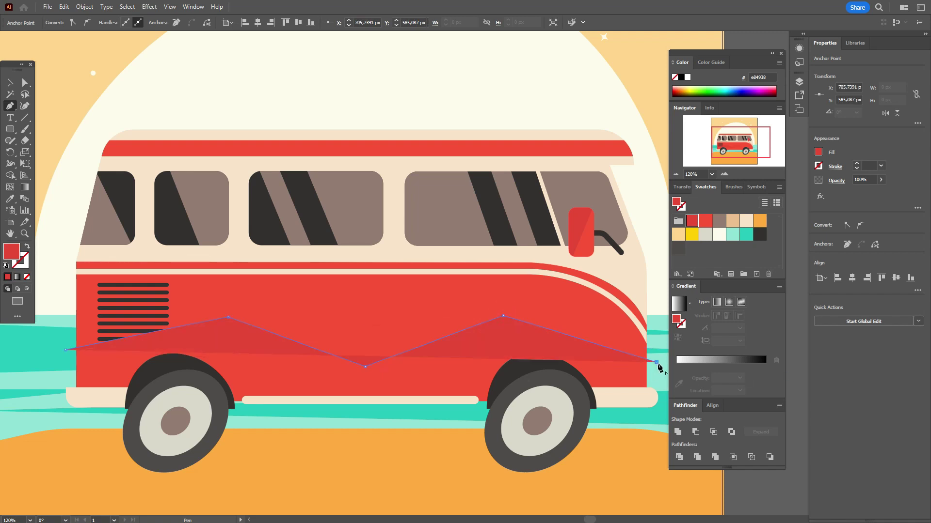
left_click(660, 422)
left_click(339, 450)
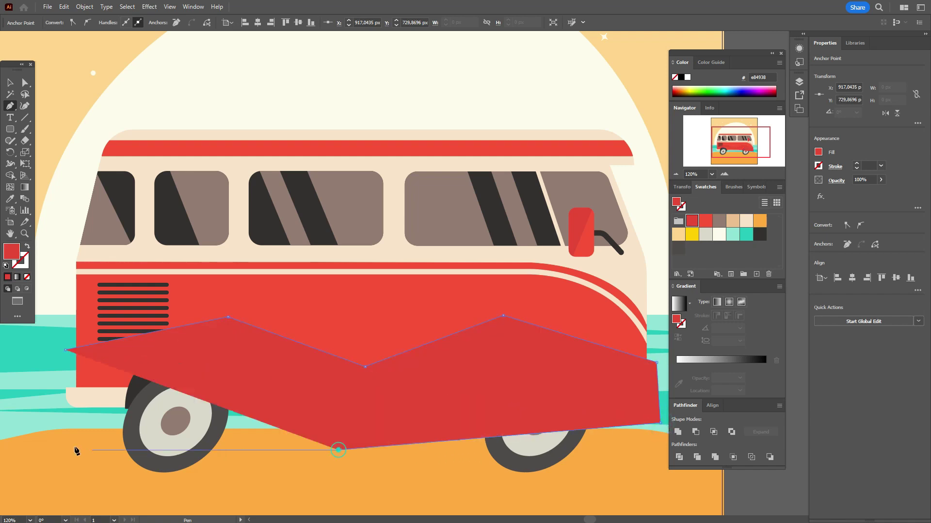
left_click(68, 440)
left_click(68, 355)
Round the wave's left peak, valley and right peak into smooth curves.
key("a")
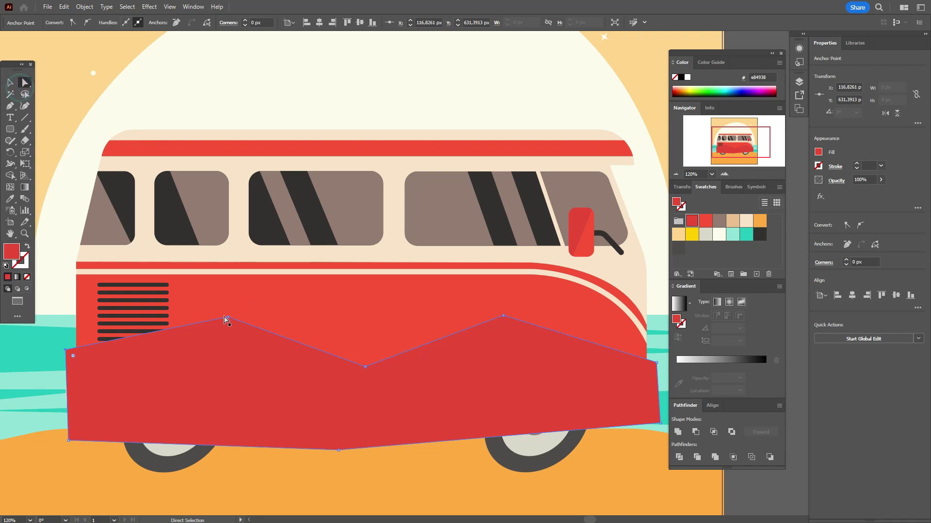
left_click(229, 318)
left_click_drag(228, 330, 213, 456)
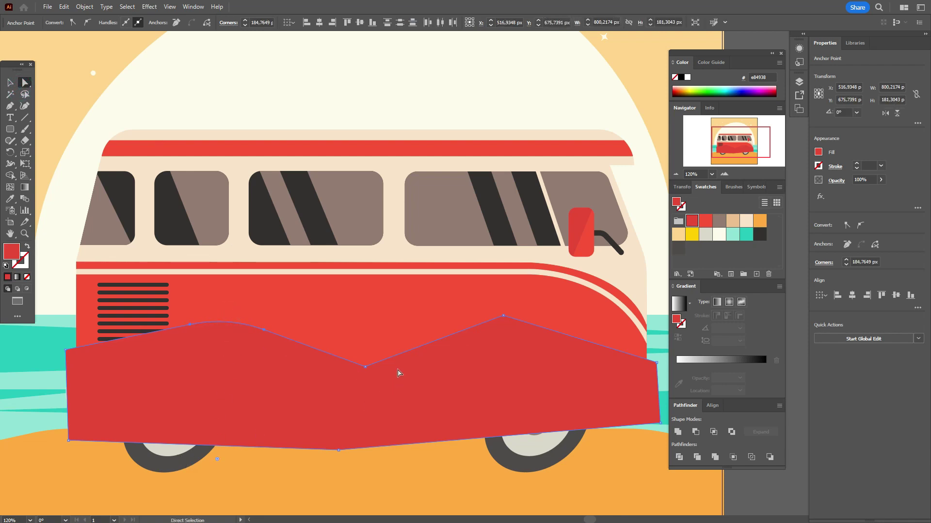
left_click(365, 367)
left_click_drag(365, 356, 364, 260)
left_click(503, 316)
left_click_drag(503, 326, 486, 450)
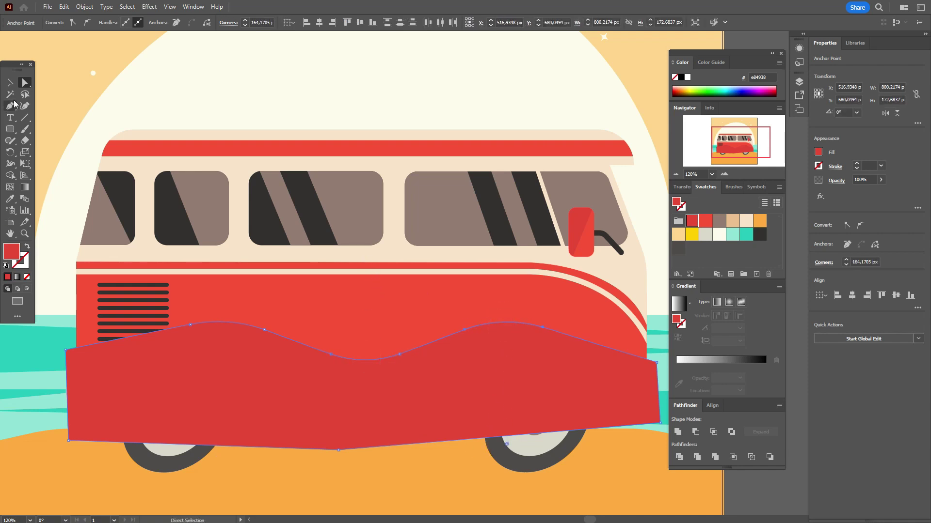
Trim the wave to the van body outline with Shape Builder.
left_click(12, 85)
left_click(275, 292, "shift")
key("shift+m")
left_click(293, 427, "alt")
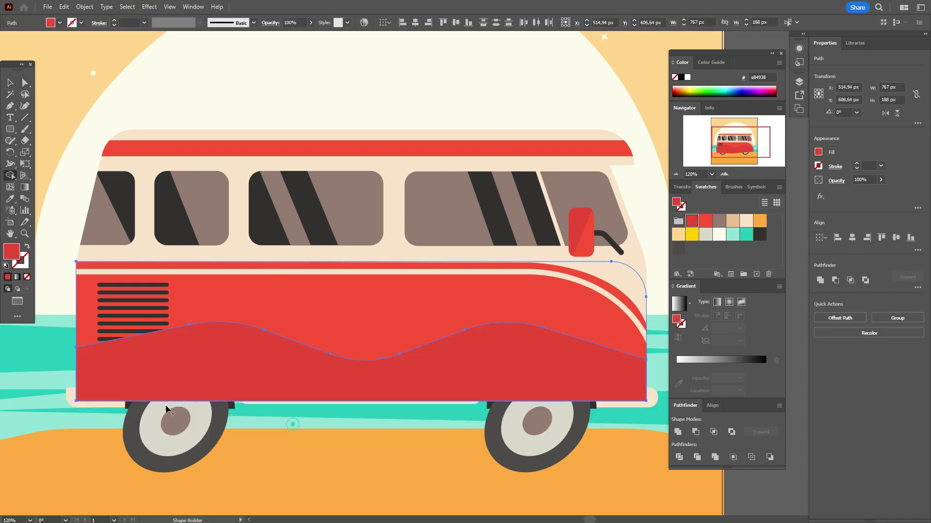
left_click(15, 85)
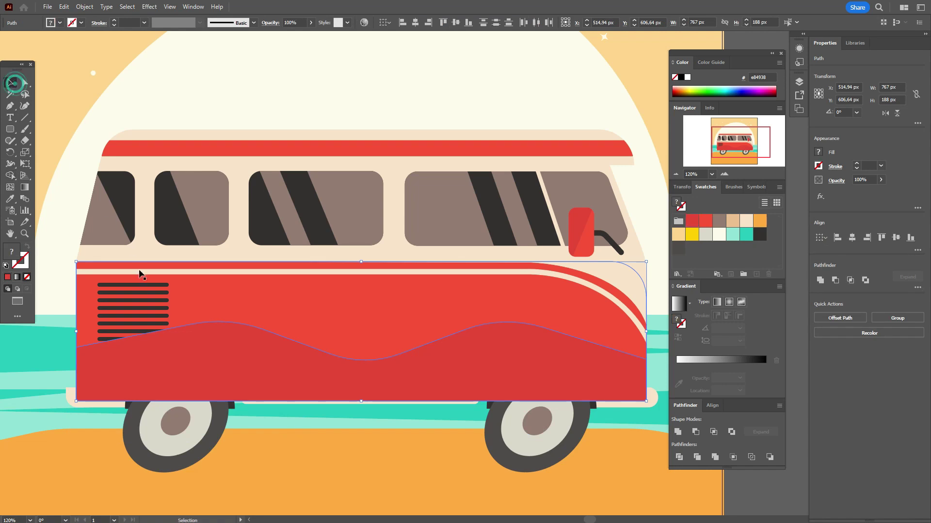
left_click(165, 300)
left_click(277, 362)
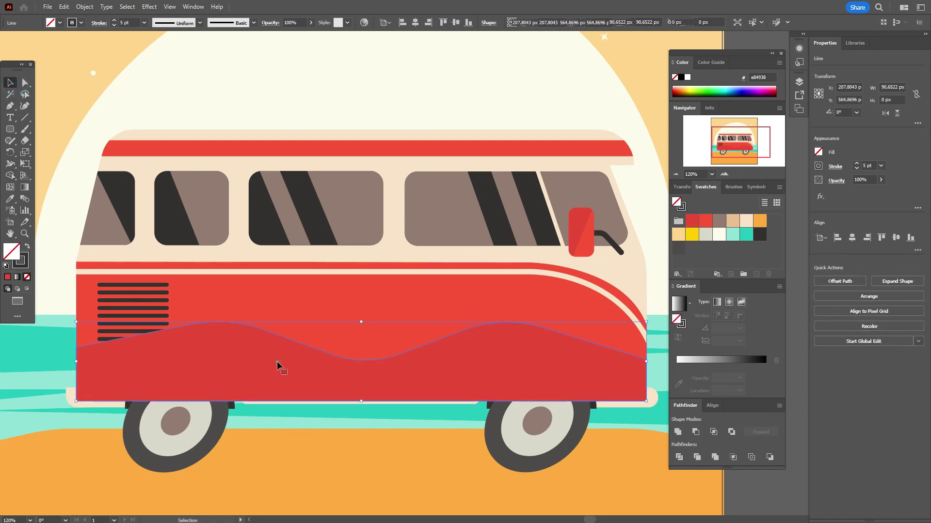
left_click(128, 406)
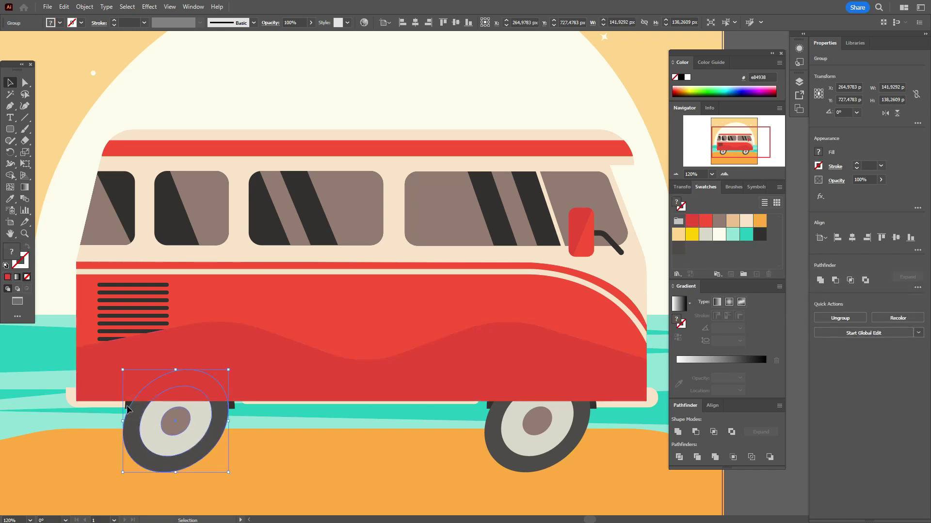
Bring the left wheel, arch and bumper in front of the wavy band.
left_click(179, 425, "shift")
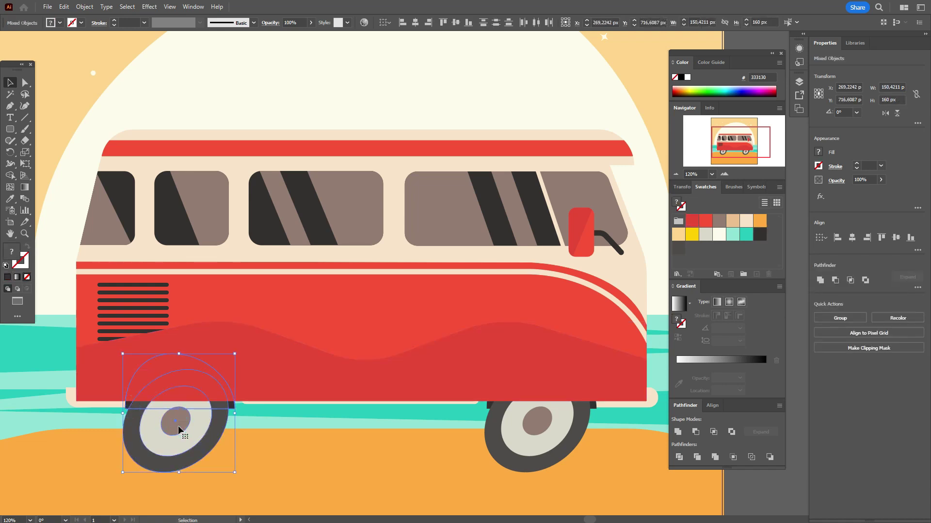
left_click(114, 406, "shift")
right_click(268, 411)
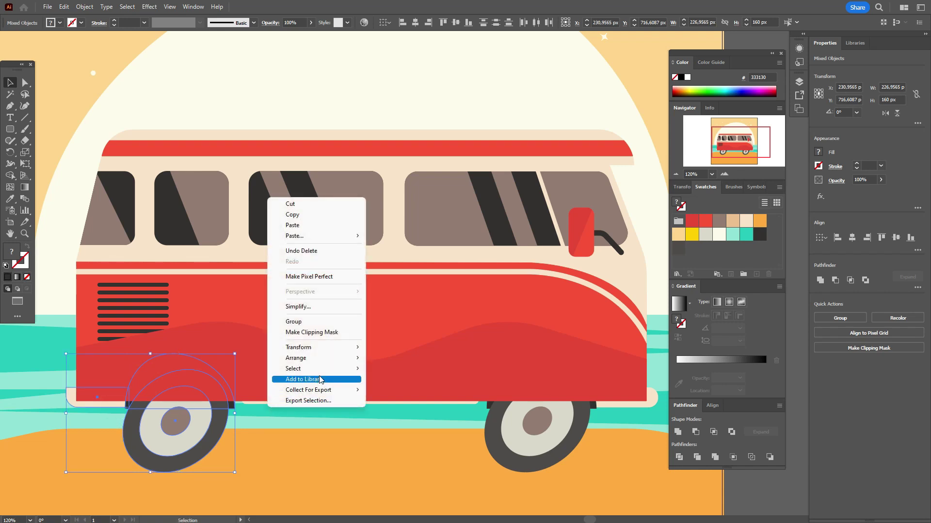
mouse_move(334, 358)
left_click(390, 358)
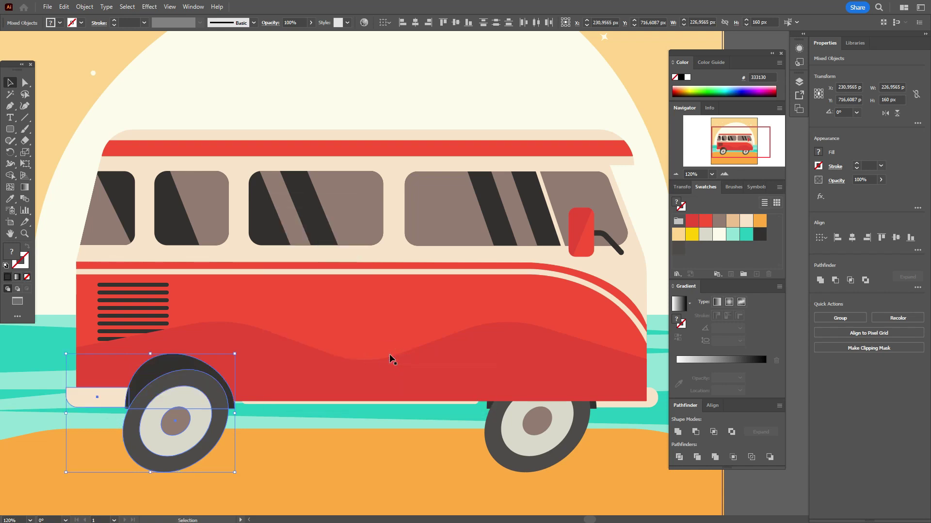
Bring the right wheel, arch and bumper in front of the wavy band.
left_click(551, 411)
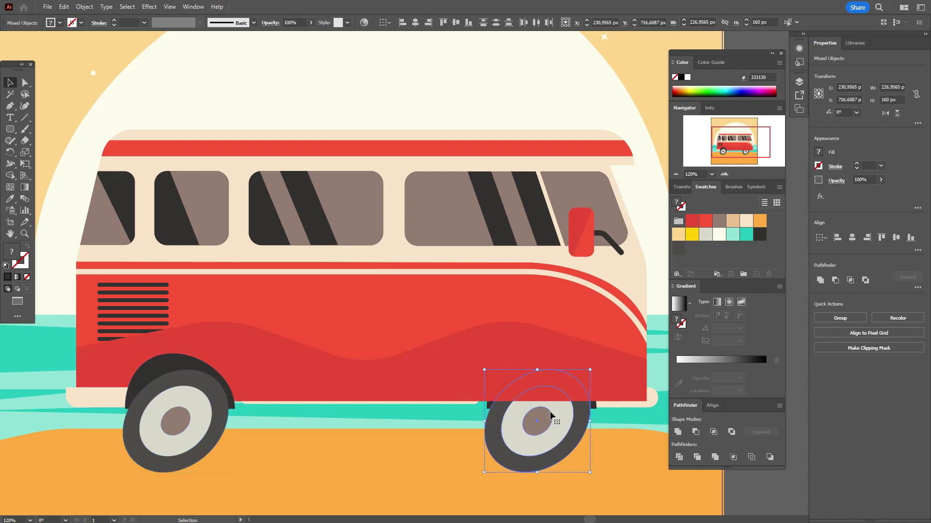
left_click(593, 405, "shift")
left_click(632, 404, "shift")
right_click(633, 404)
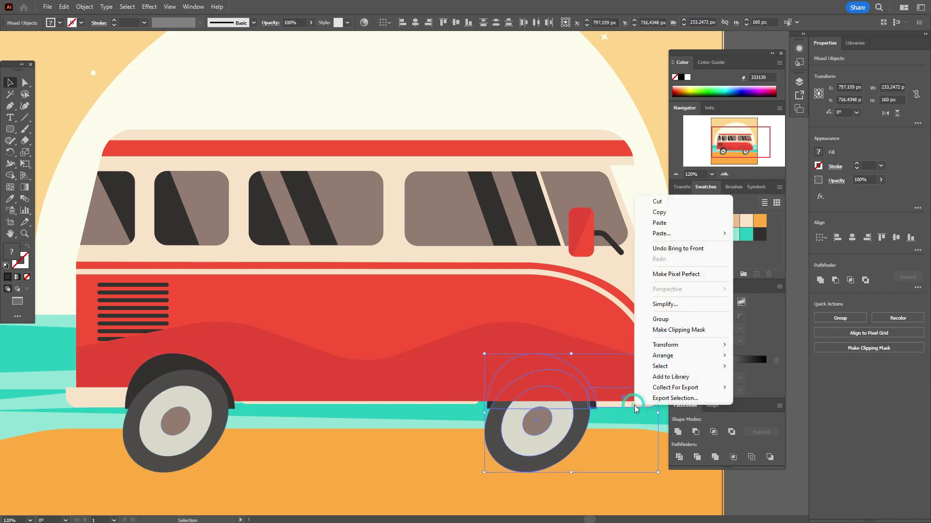
mouse_move(681, 357)
left_click(777, 357)
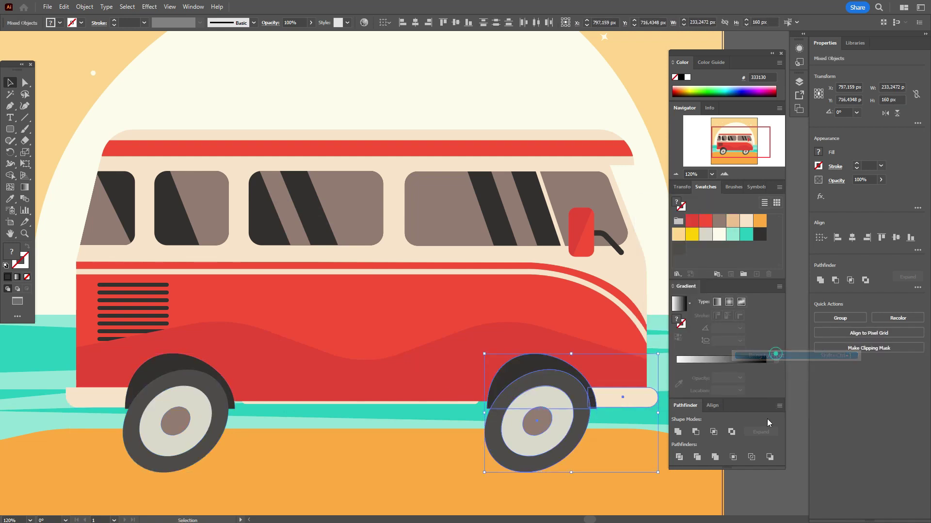
left_click(763, 481)
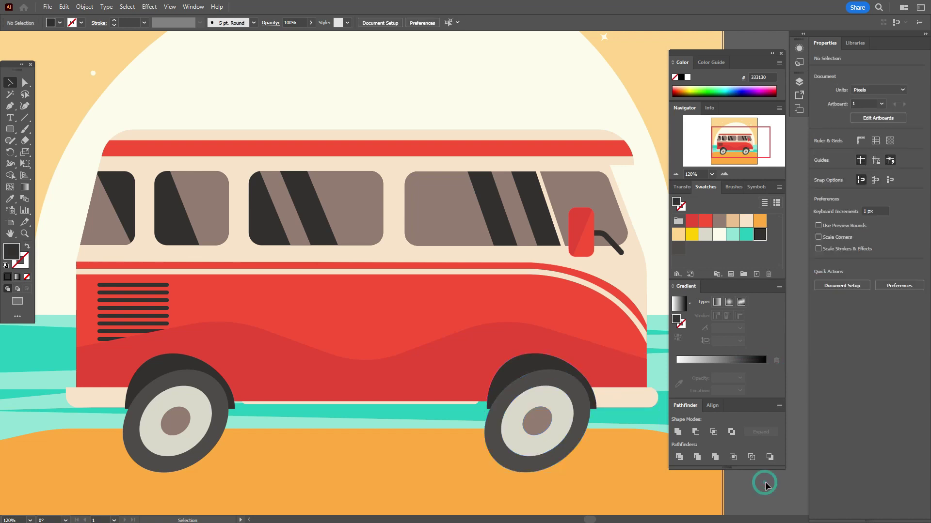
Bring the cream underside strip to the front.
left_click(475, 404)
right_click(475, 403)
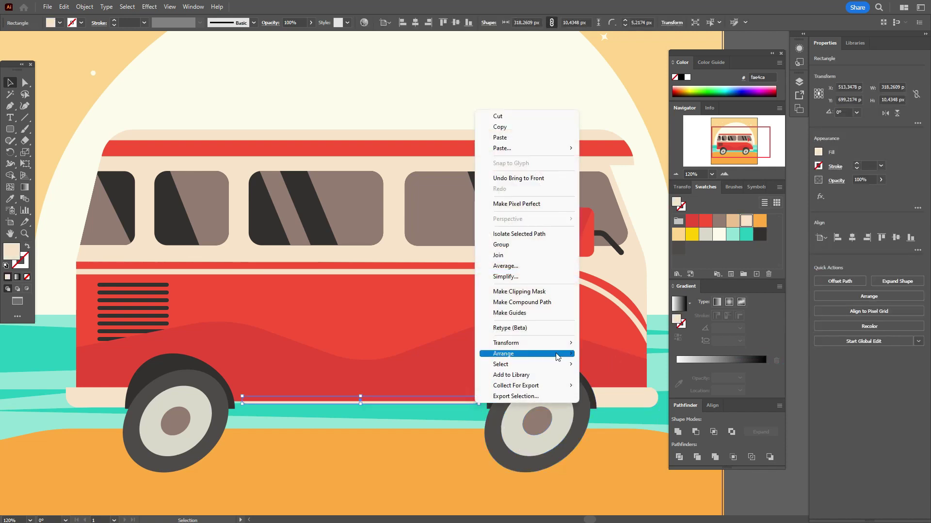
left_click(614, 354)
left_click(751, 487)
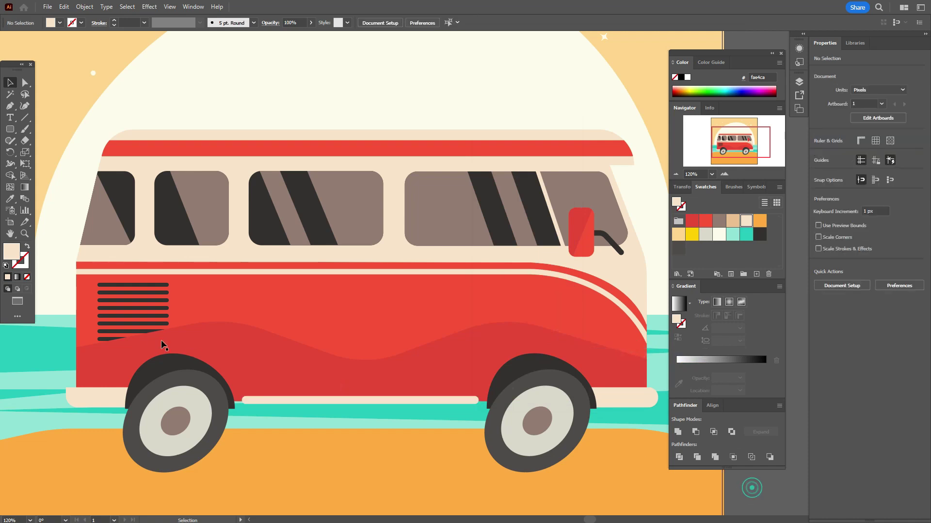
Select all seven black grille stripes and bring them in front of the wavy band.
left_click(103, 338)
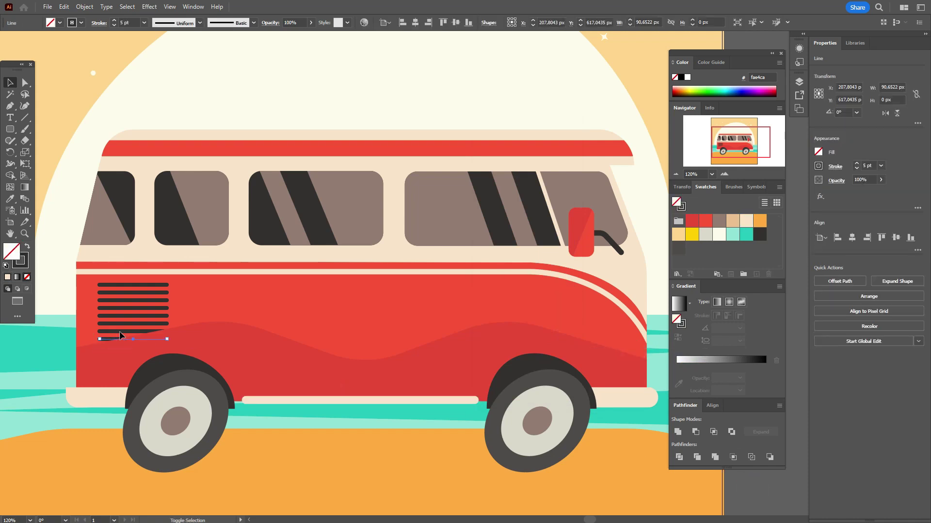
left_click(120, 331, "shift")
left_click(137, 323, "shift")
left_click(158, 316, "shift")
left_click(158, 319, "shift")
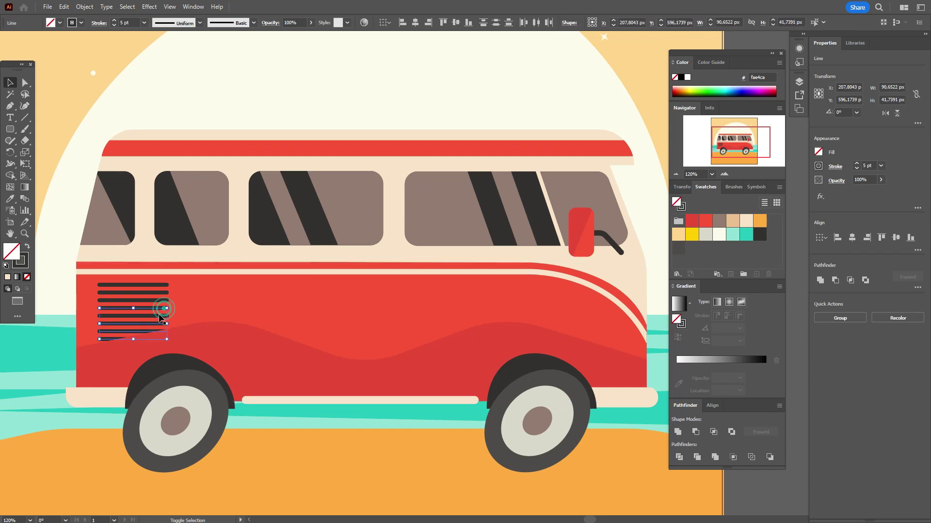
left_click(163, 302, "shift")
left_click(163, 301, "shift")
left_click(164, 293, "shift")
left_click(161, 284, "shift")
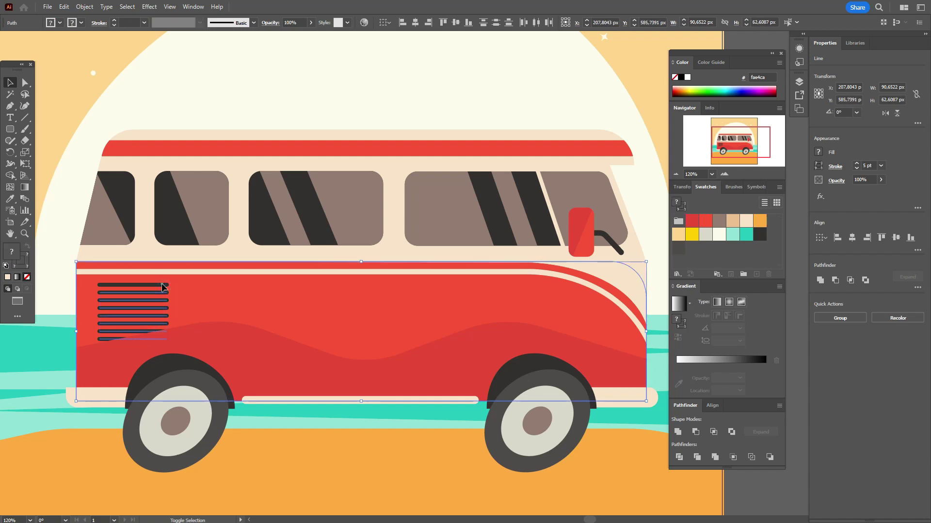
left_click(198, 287, "shift")
right_click(293, 312)
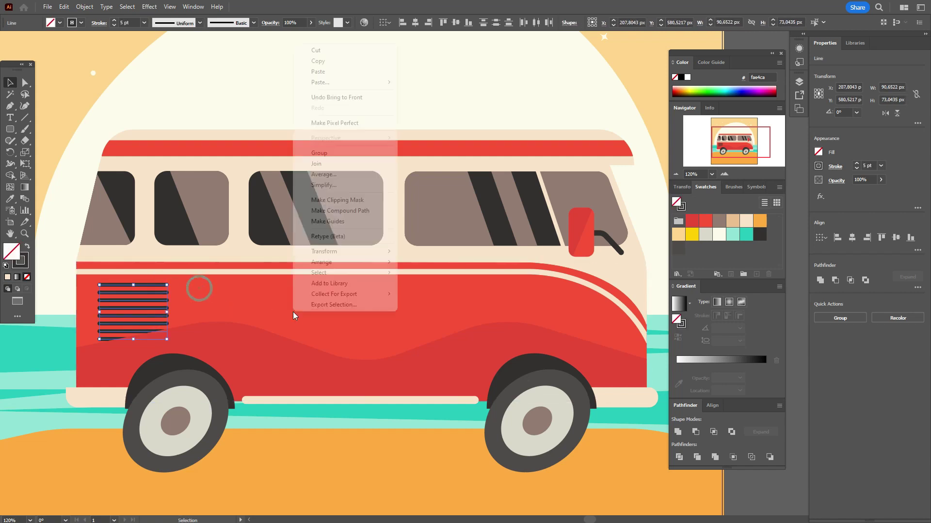
mouse_move(349, 262)
left_click(435, 264)
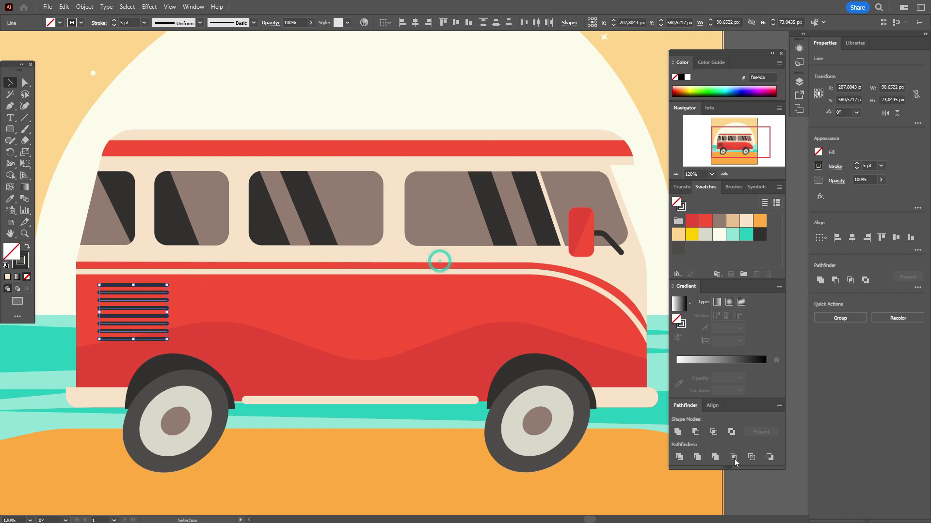
left_click(752, 479)
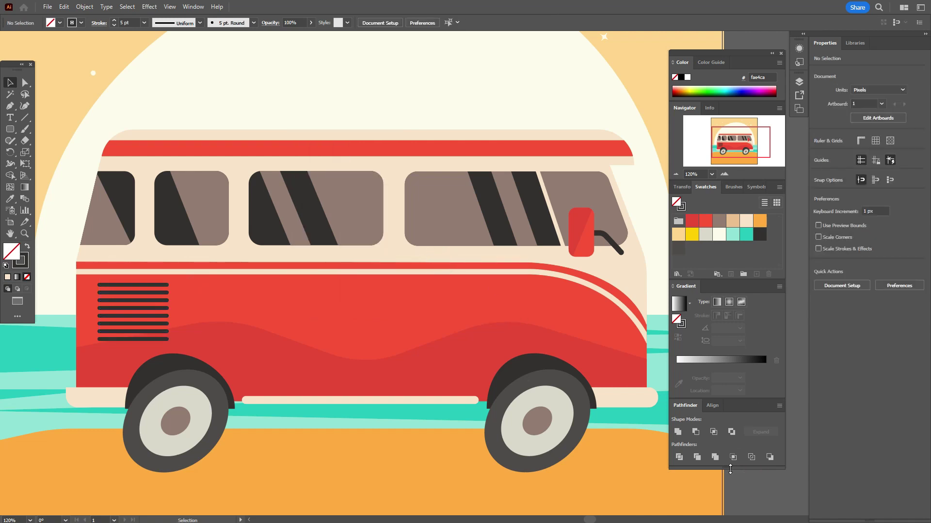
Draw a stroke-free pale-yellow rectangle as the left bumper.
left_click(679, 238)
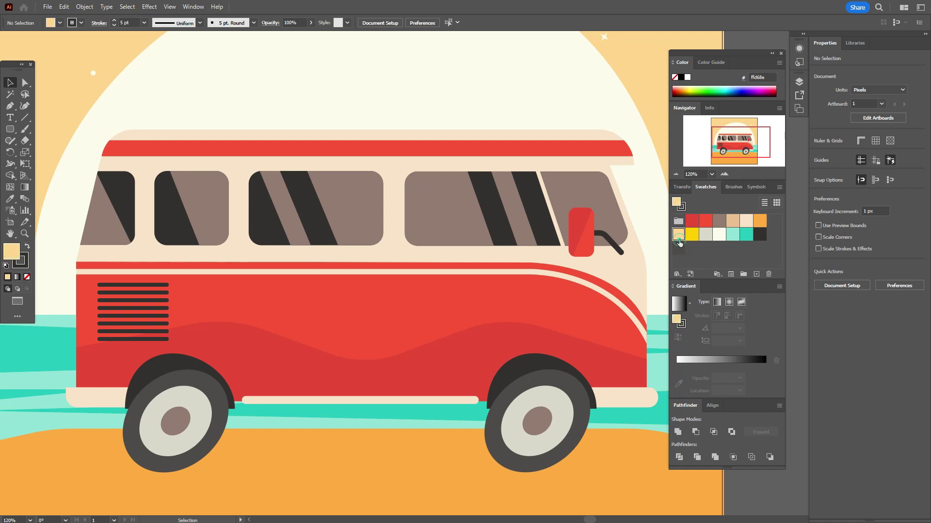
left_click(10, 129)
left_click(27, 277)
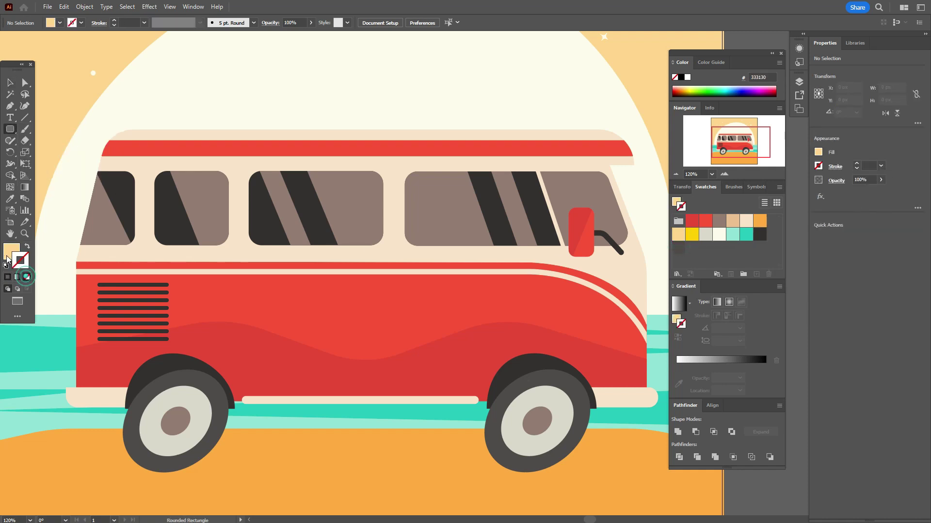
left_click(12, 135)
left_click(11, 135)
left_click_drag(54, 396, 146, 414)
Trim off the bumper part sticking past the wheel with Shape Builder.
left_click(10, 83)
left_click(116, 395, "shift")
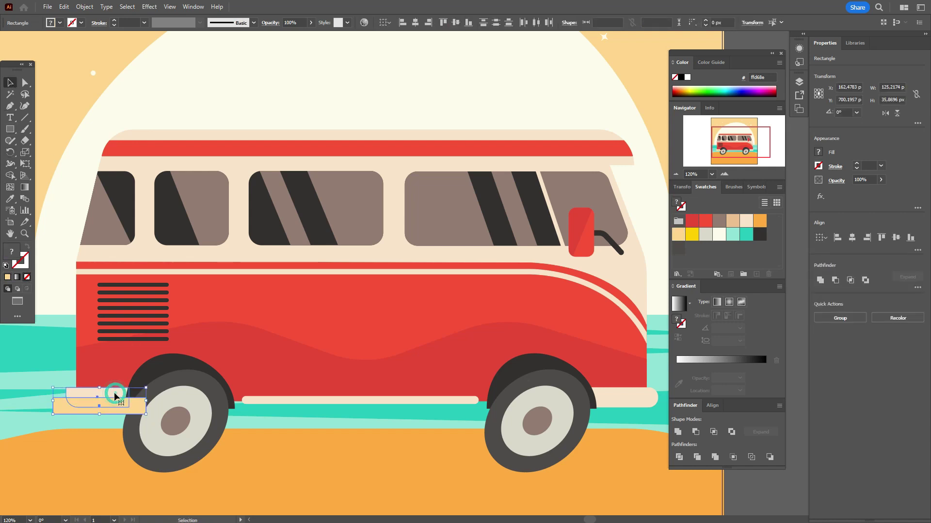
left_click(11, 176)
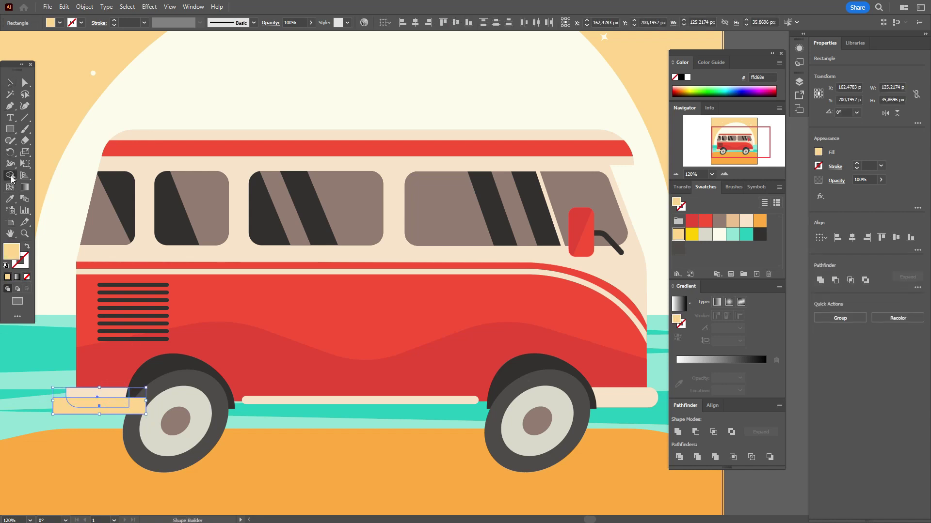
left_click(56, 412, "alt")
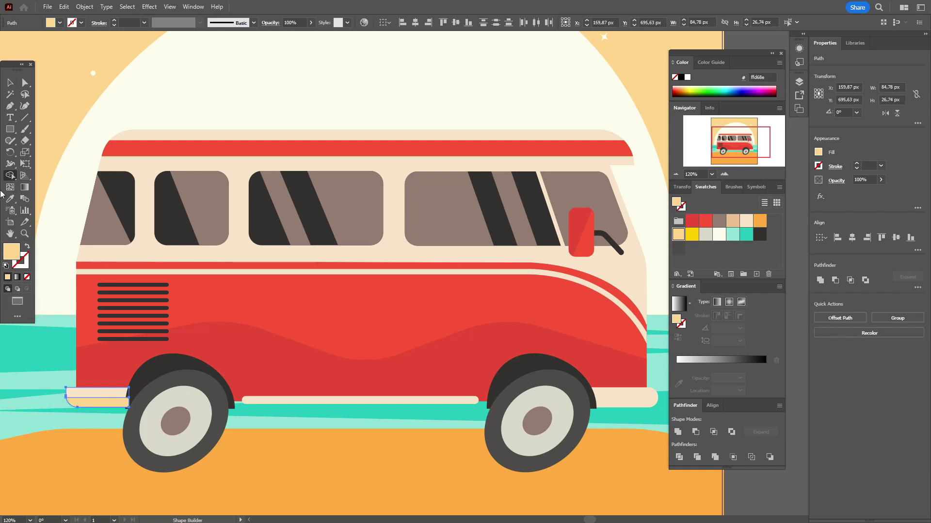
Bring the rear wheel in front of the bumper via Arrange > Bring to Front.
left_click(9, 84)
left_click(198, 408)
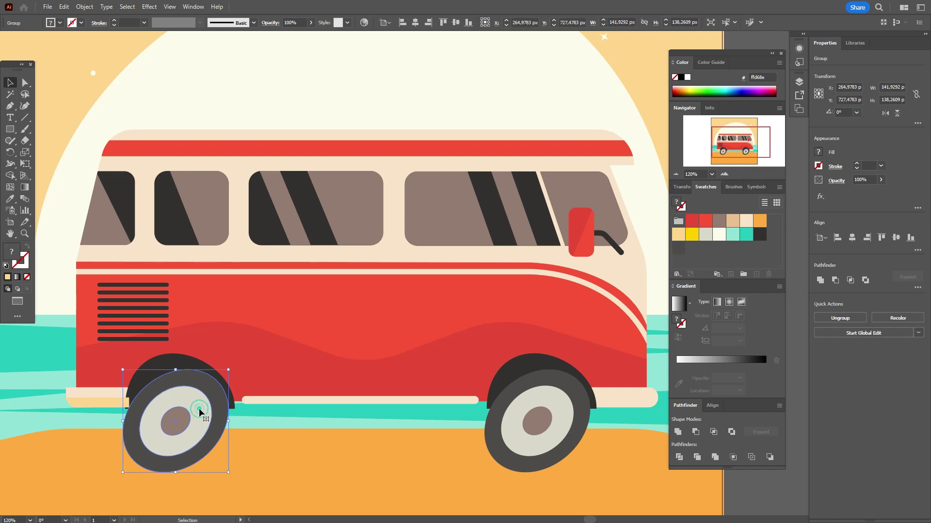
right_click(190, 367)
mouse_move(272, 313)
left_click(306, 315)
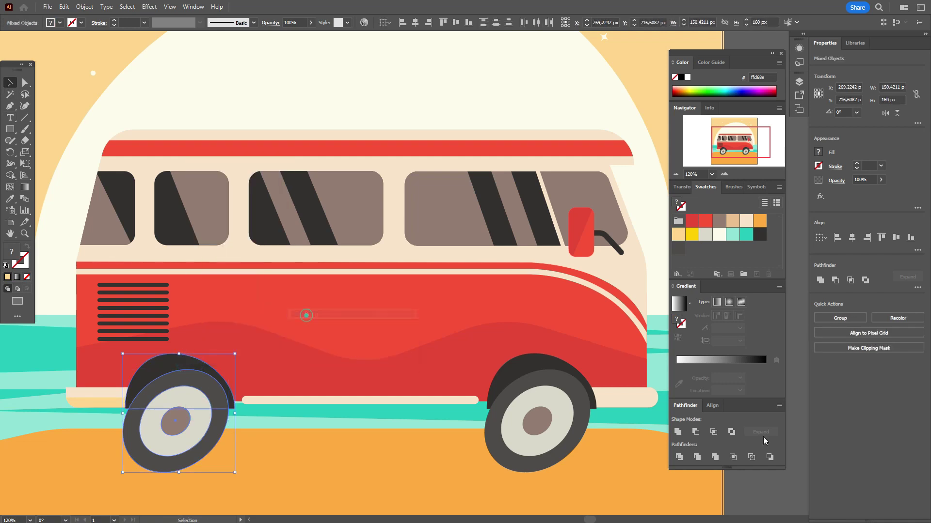
Check the front wheel and cream underside strip, then set the fill to beige fae4ca.
left_click(763, 499)
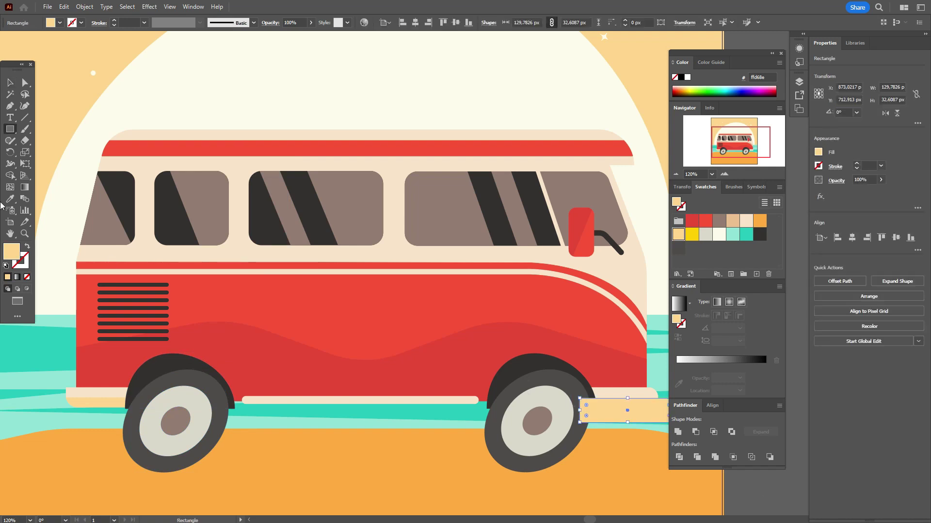
left_click(565, 364)
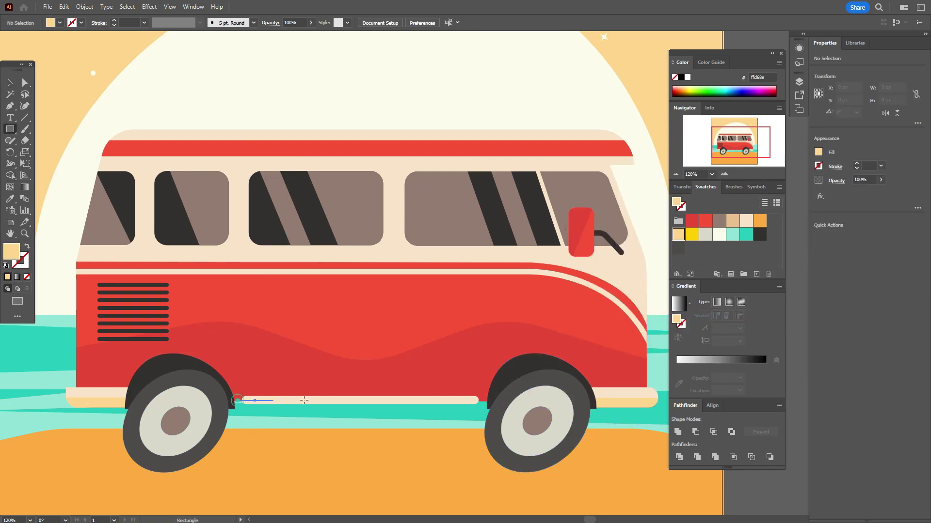
left_click(403, 400)
left_click(683, 509)
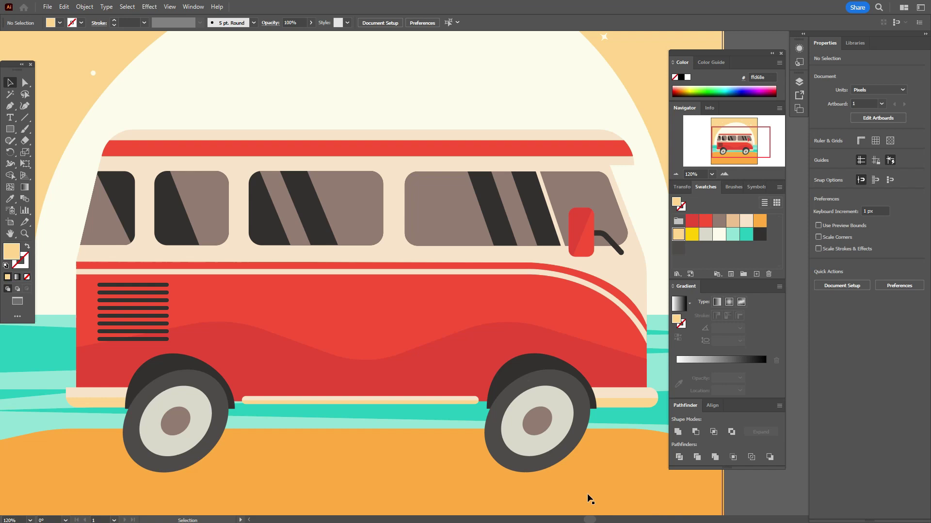
left_click(746, 221)
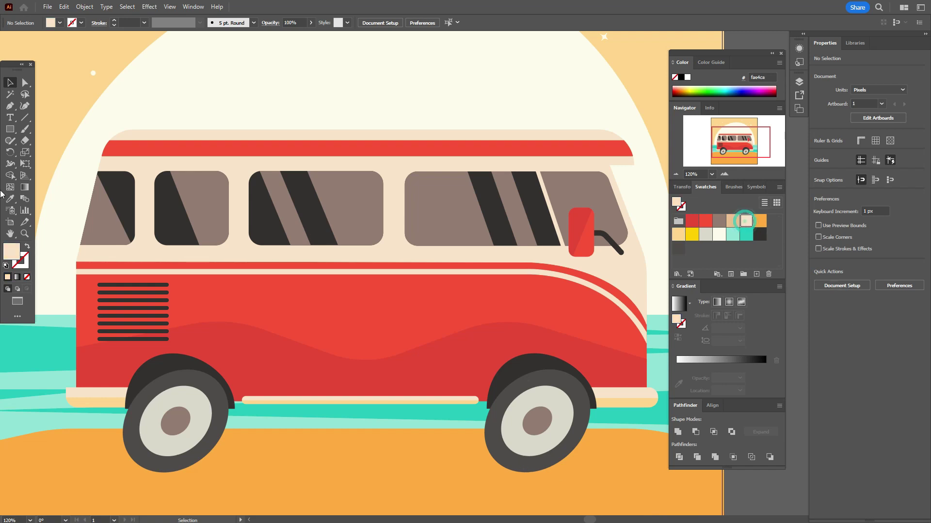
Pen-draw the door line down the van's side and angled toward the front bumper.
left_click(10, 107)
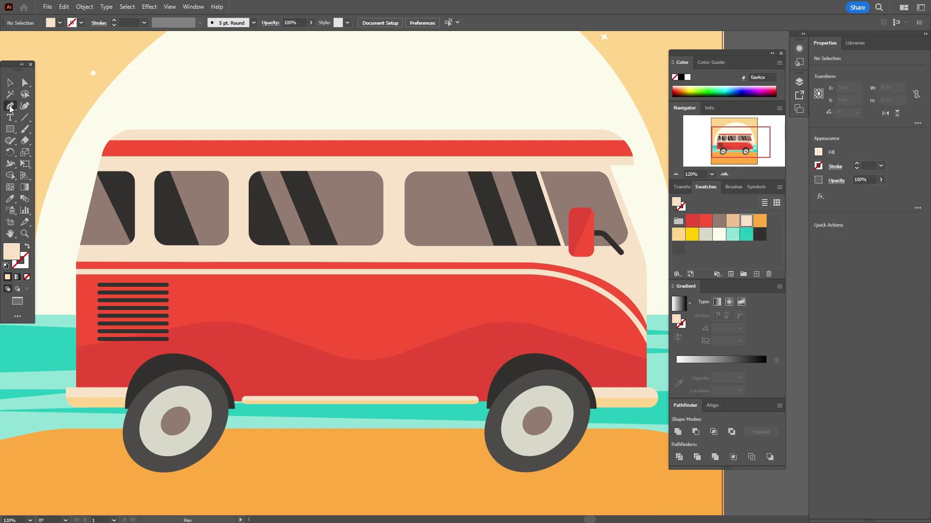
left_click(405, 242)
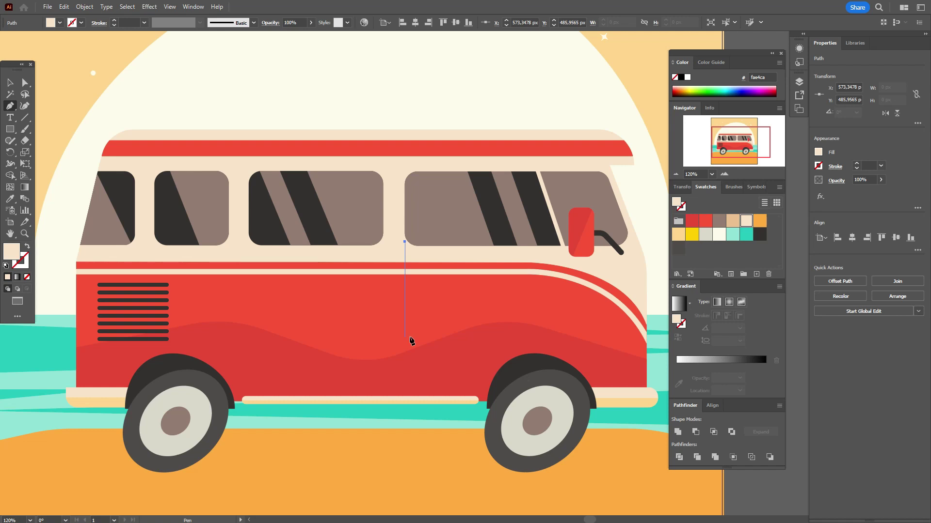
left_click(405, 336)
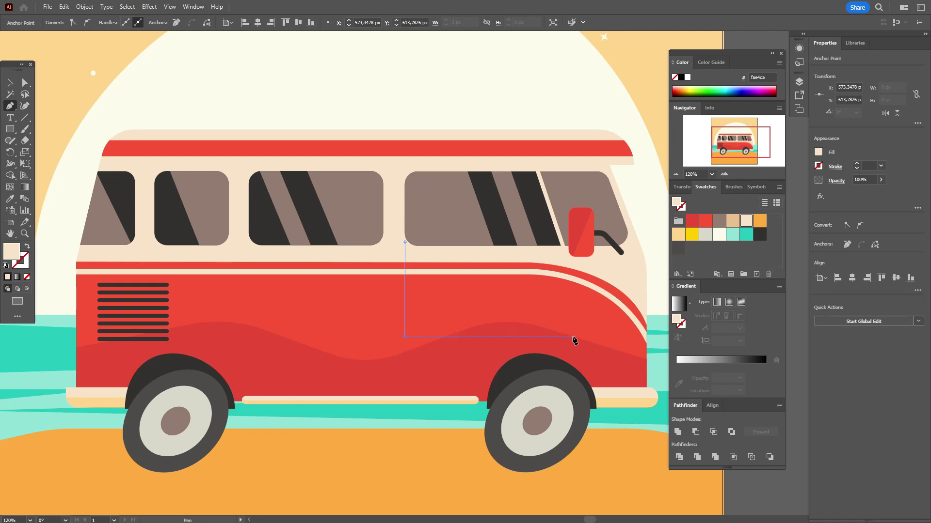
left_click(572, 336)
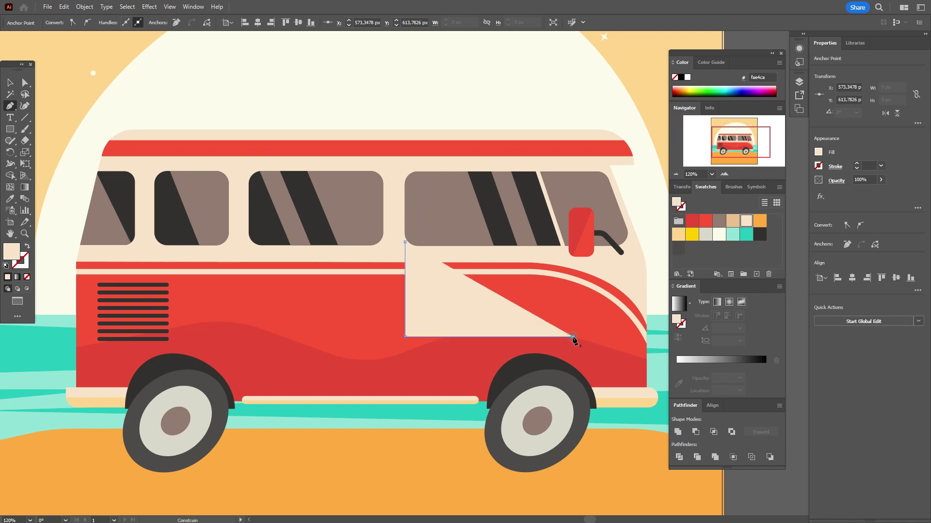
left_click(607, 376)
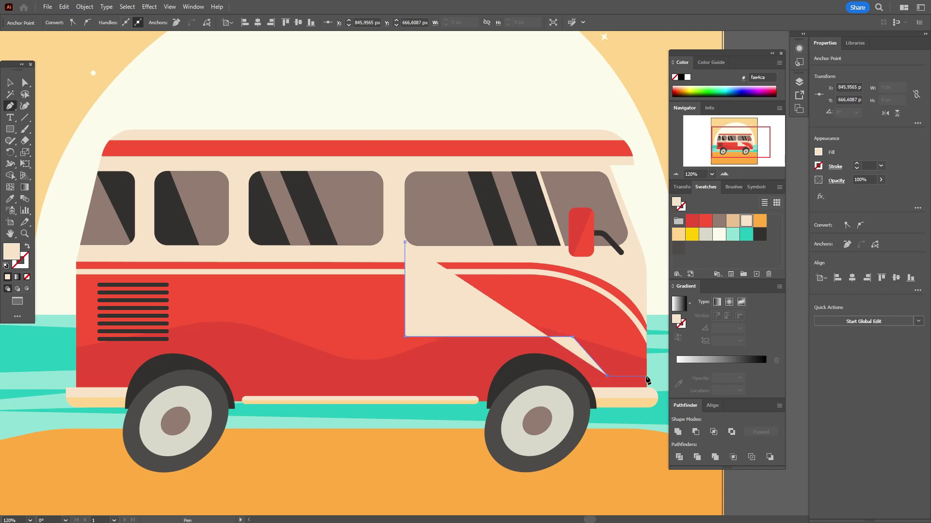
left_click(645, 376)
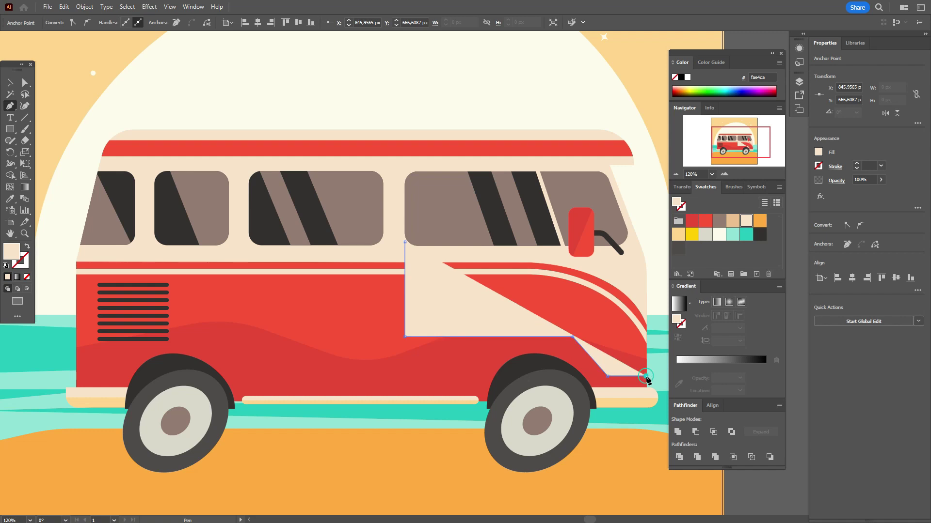
Make the door path outline-only and round its corner above the front wheel.
left_click(28, 248)
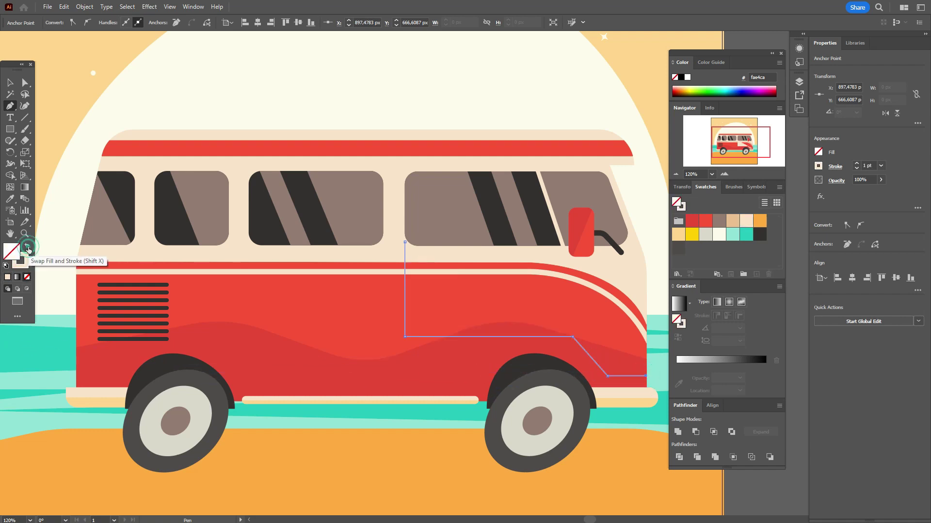
left_click(24, 82)
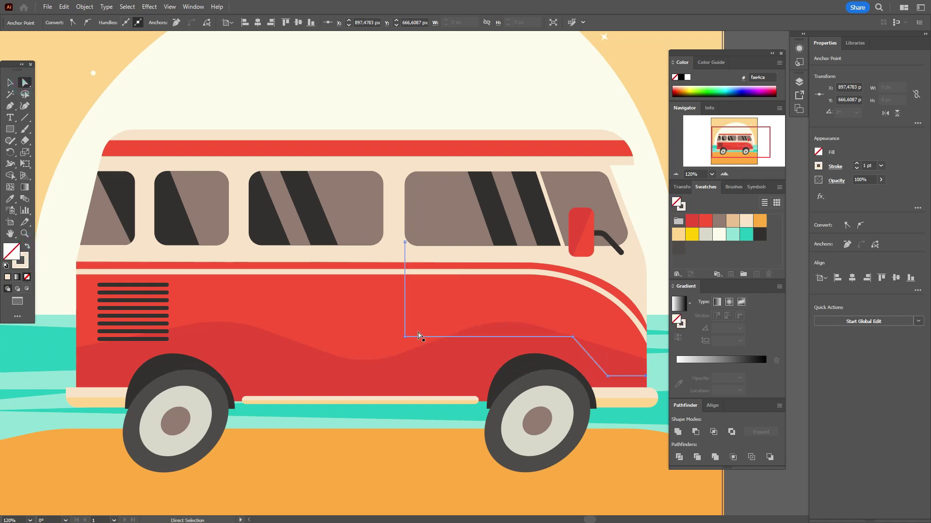
left_click(572, 339)
left_click_drag(571, 341, 601, 388)
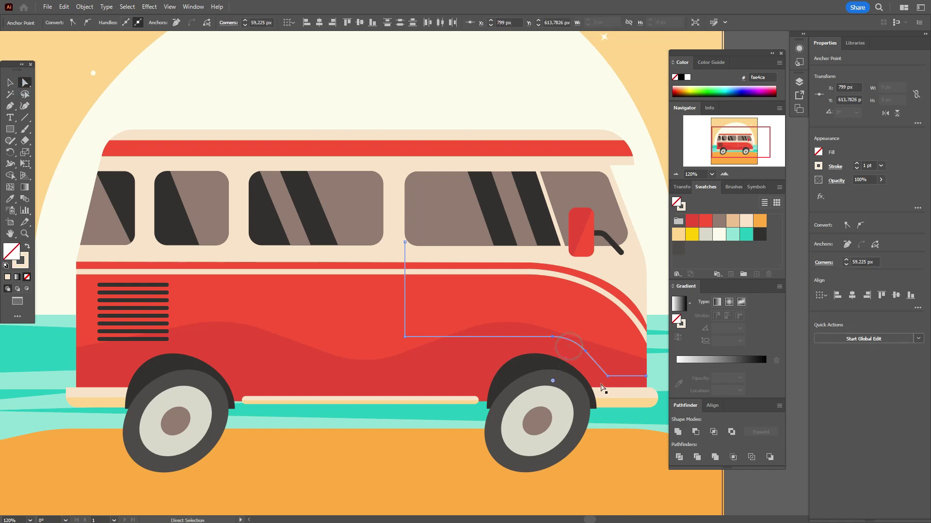
left_click(611, 368)
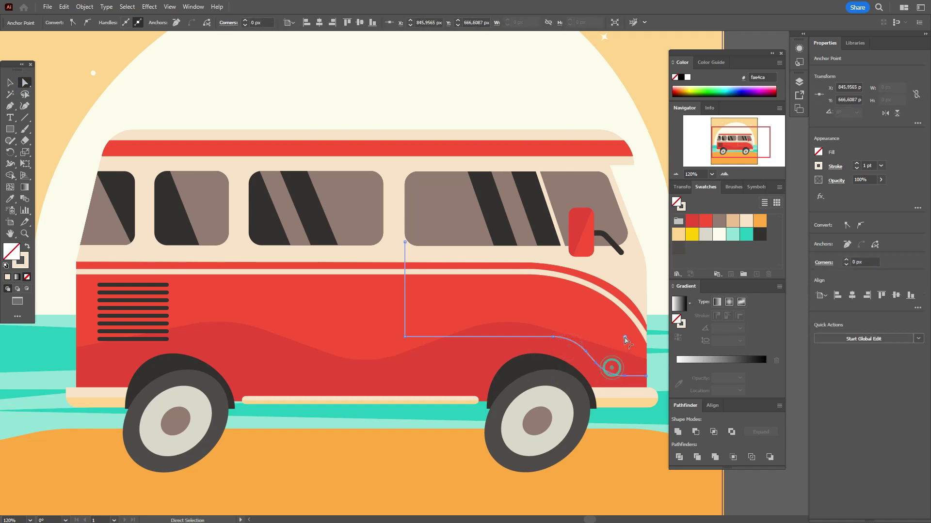
left_click(771, 497)
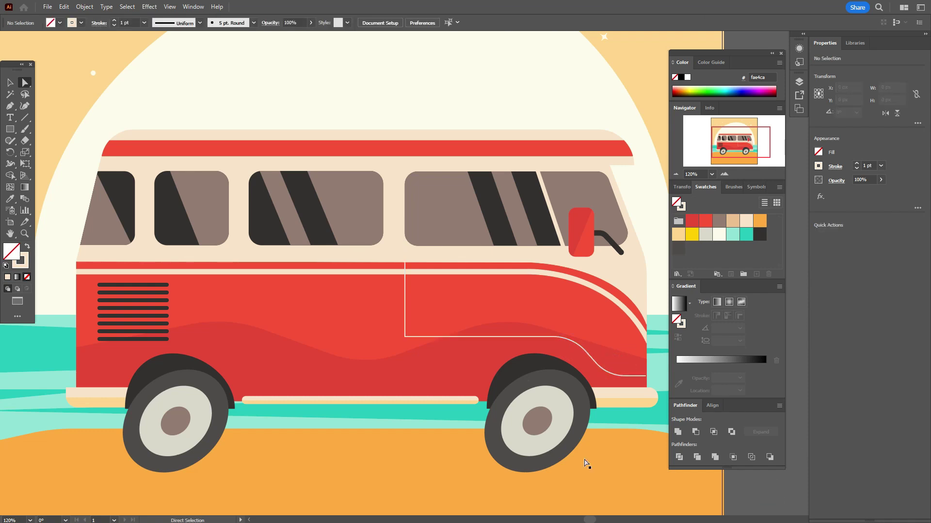
Set the door outline's stroke weight to 3 pt.
left_click(9, 84)
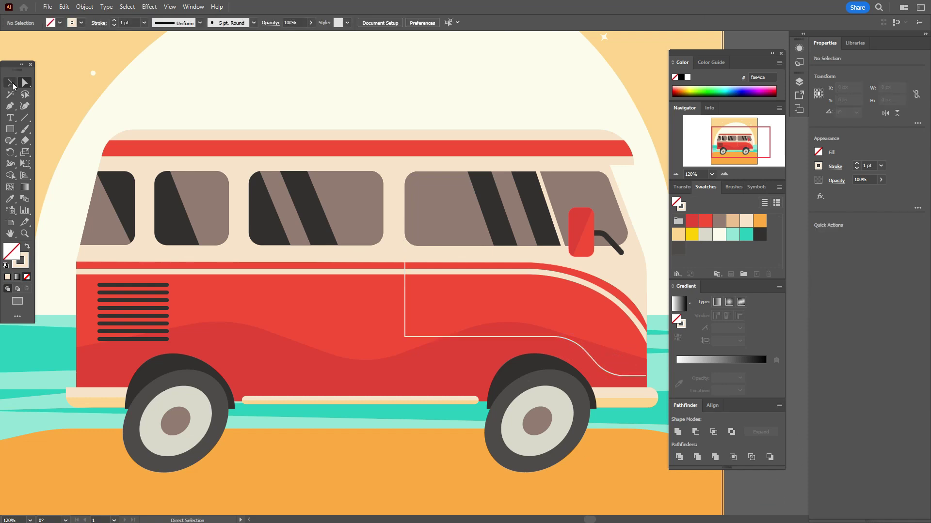
left_click(413, 338)
left_click(866, 166)
type("4")
key("Return")
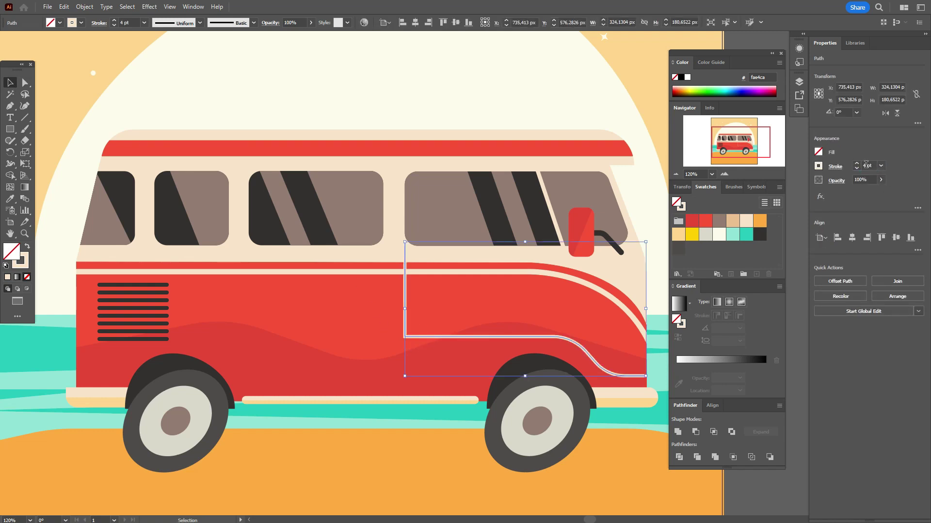
left_click(866, 165)
type("3")
key("Return")
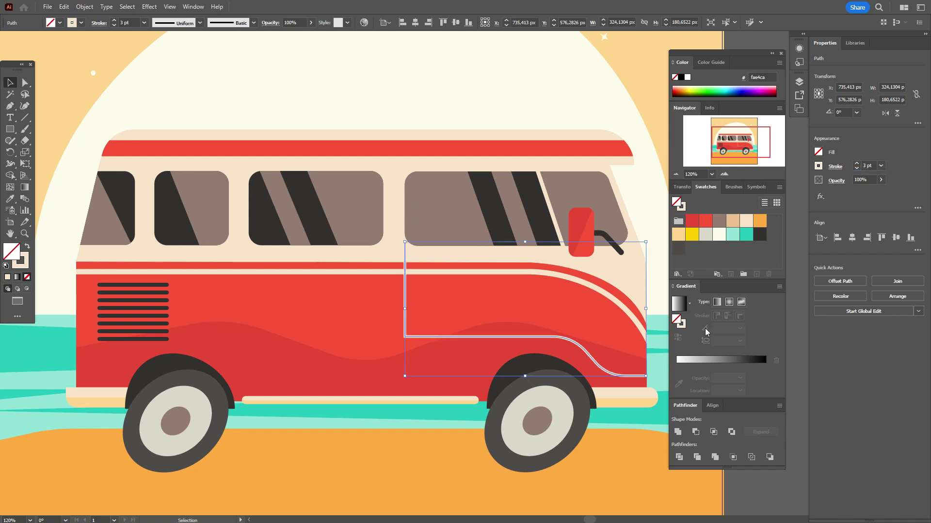
left_click(762, 516)
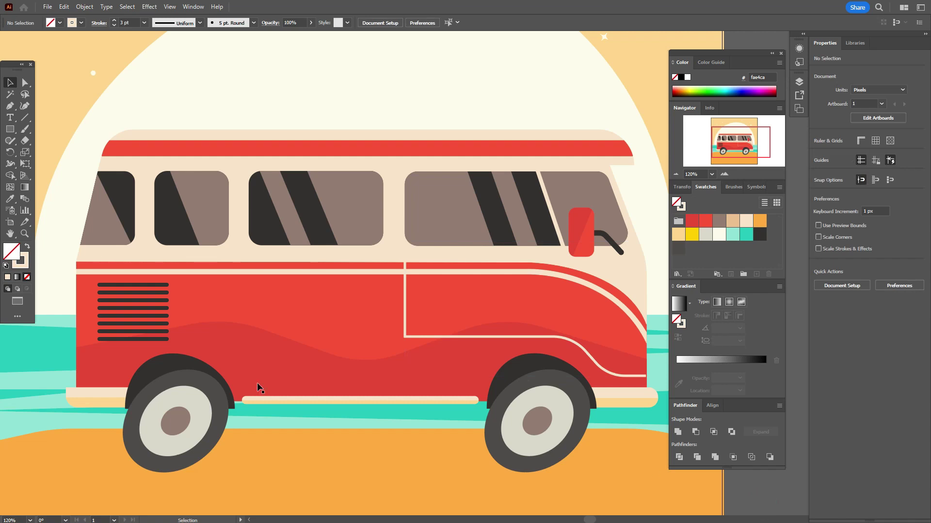
left_click(24, 233)
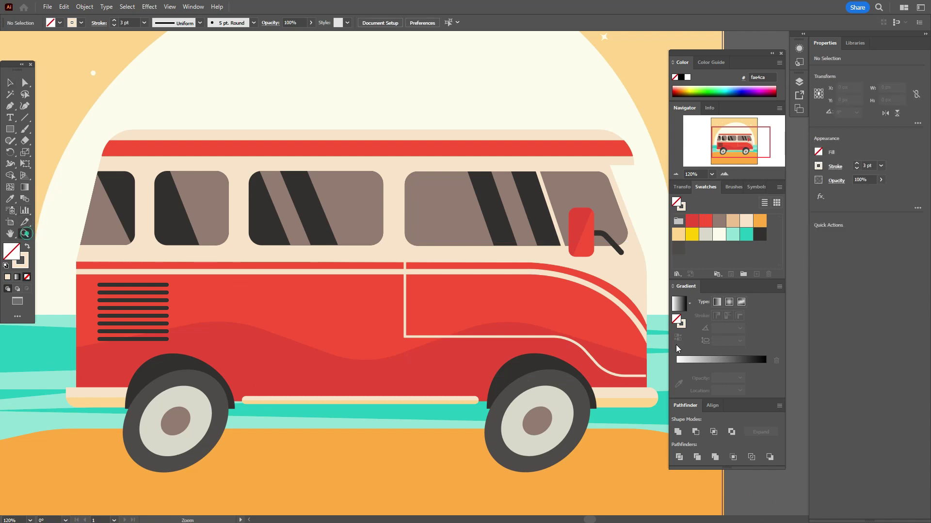
Zoom in and extend the curved cream stripe's end to the red body edge.
left_click(623, 366)
left_click(586, 305)
left_click(297, 252)
left_click(551, 259)
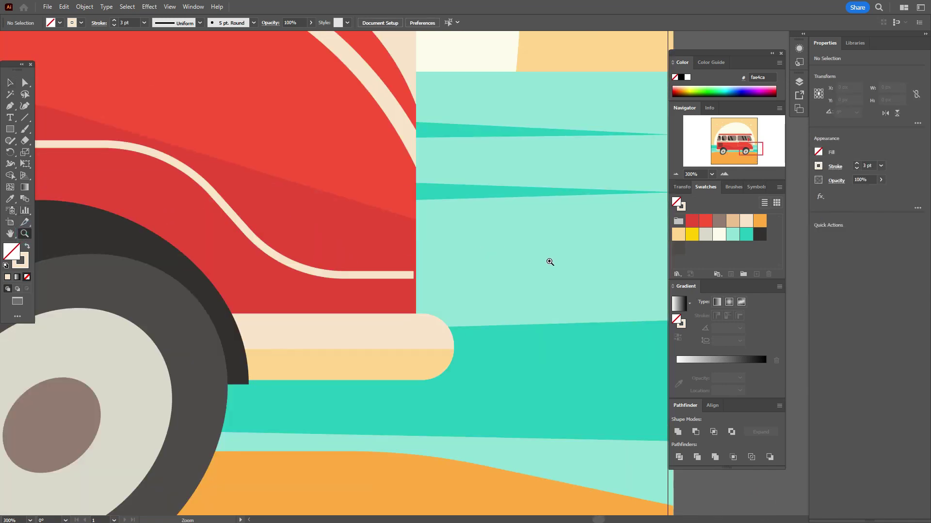
left_click(25, 82)
left_click(397, 276)
left_click_drag(413, 276, 415, 275)
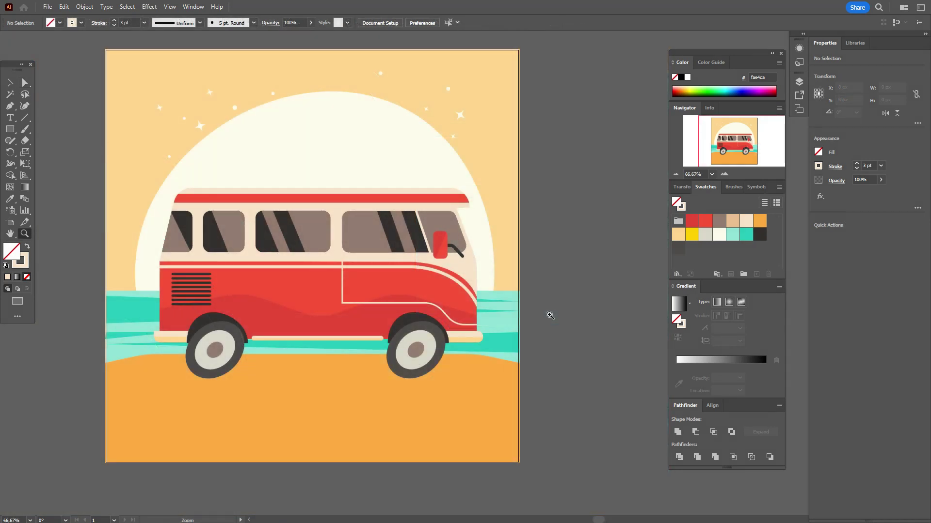
Draw a small stroke-free yellow ffcd00 rectangle at the van's front edge.
left_click(692, 234)
left_click(11, 129)
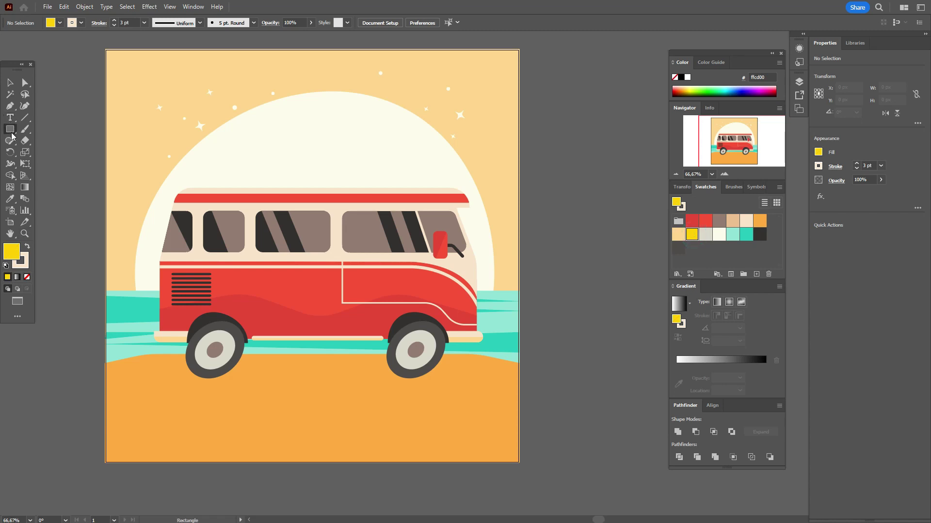
left_click_drag(472, 301, 483, 326)
left_click(22, 261)
left_click(27, 277)
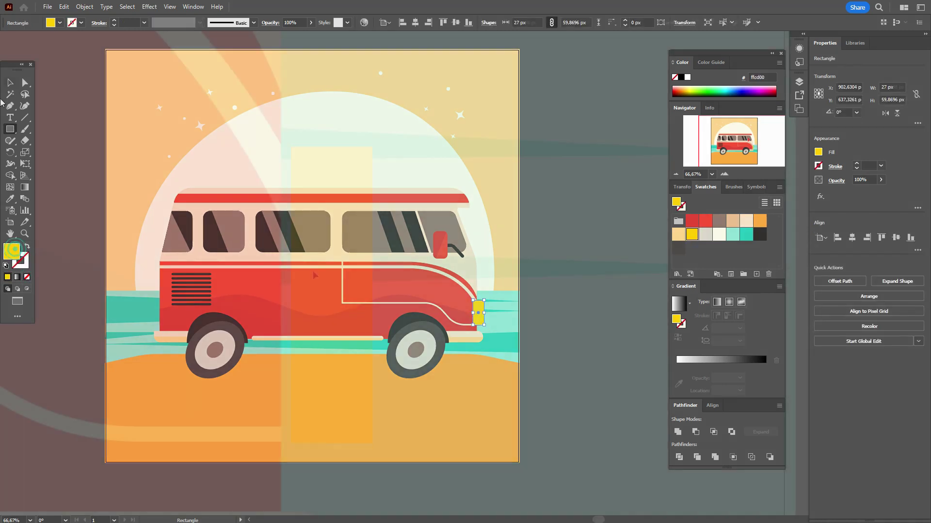
left_click(7, 84)
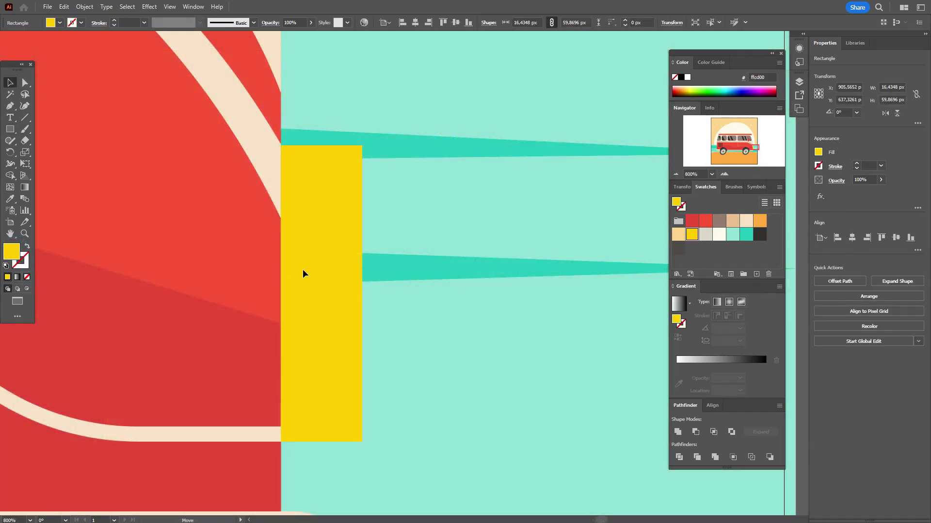
Round the tall yellow rectangle's two right corners to about 8.07 px.
left_click(303, 270)
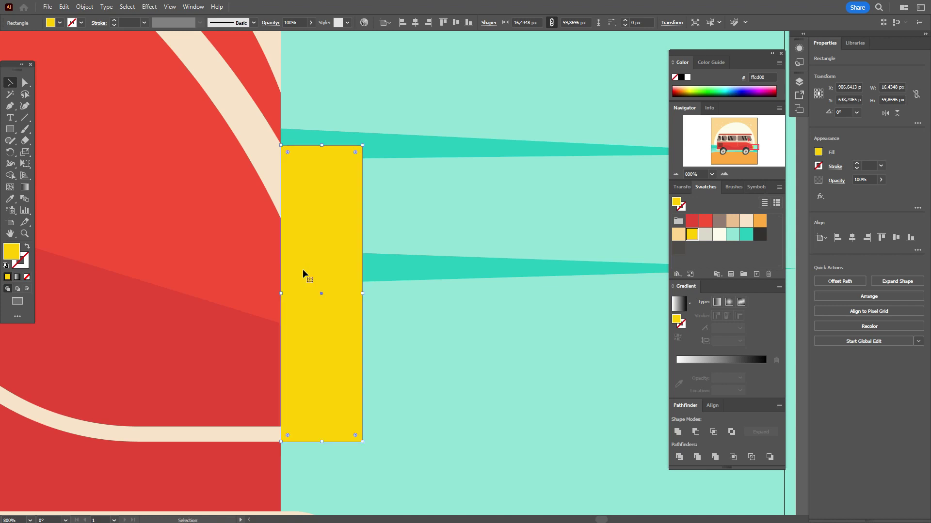
key("a")
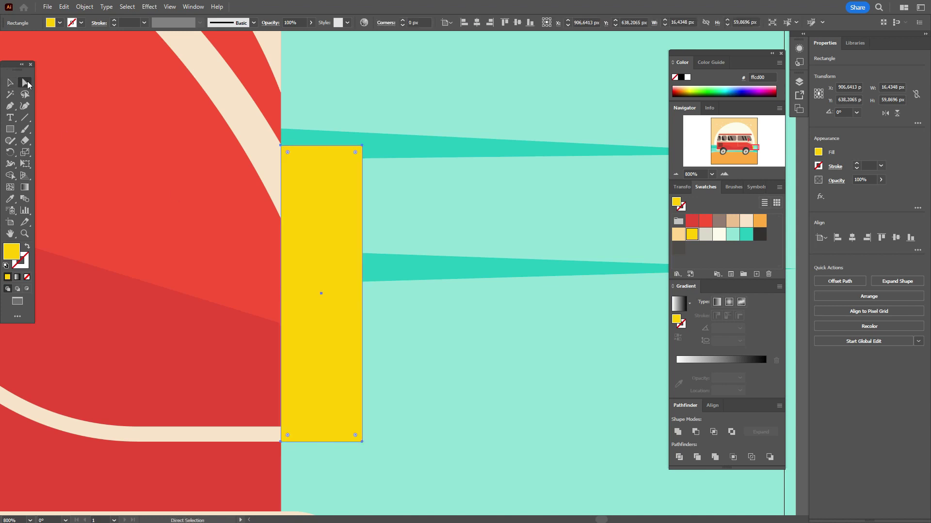
left_click(362, 145)
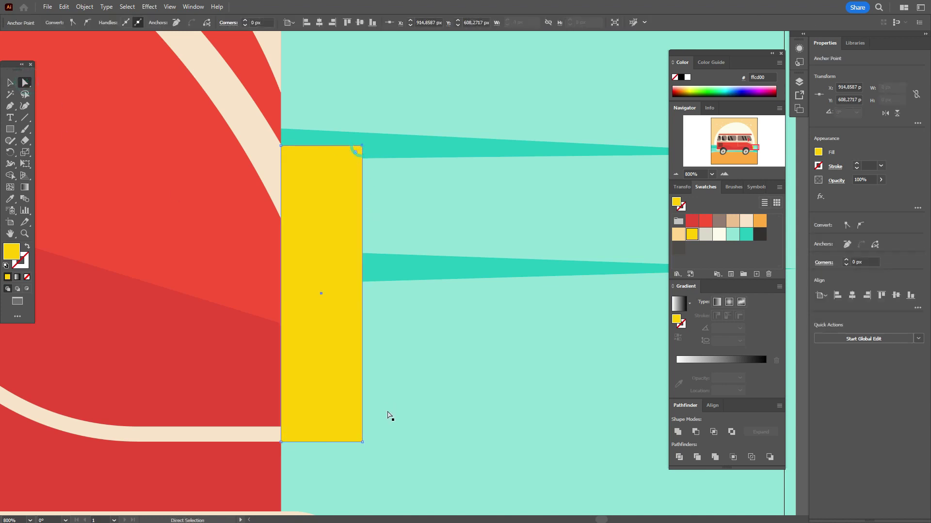
left_click(363, 442, "shift")
left_click_drag(357, 436, 315, 414)
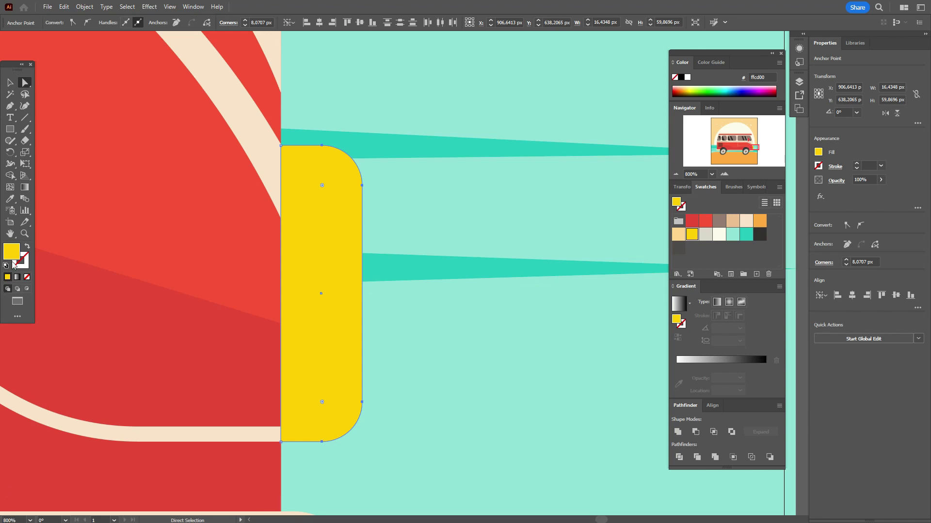
key("space")
left_click_drag(243, 318, 547, 301)
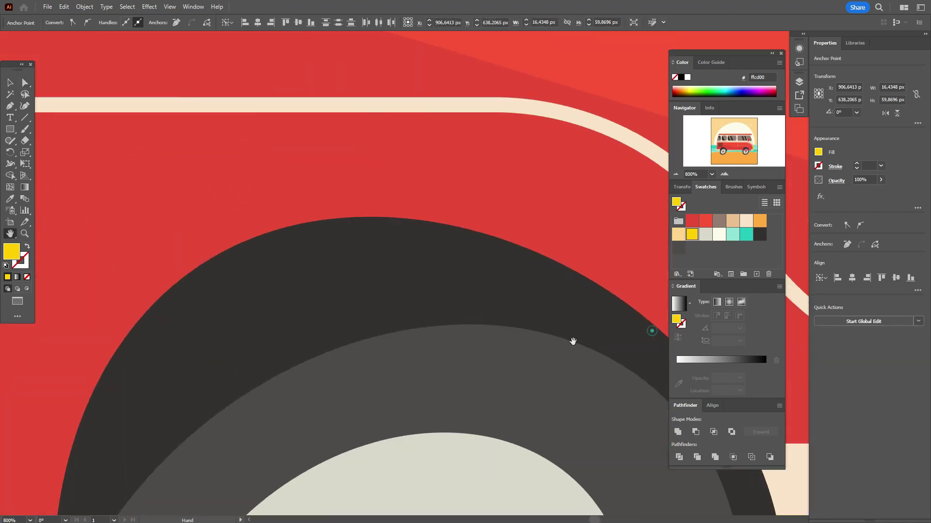
Draw a narrow yellow rectangle at the van's other edge.
scroll(572, 339, "down", 5)
scroll(532, 344, "left", 3)
scroll(220, 377, "left", 10)
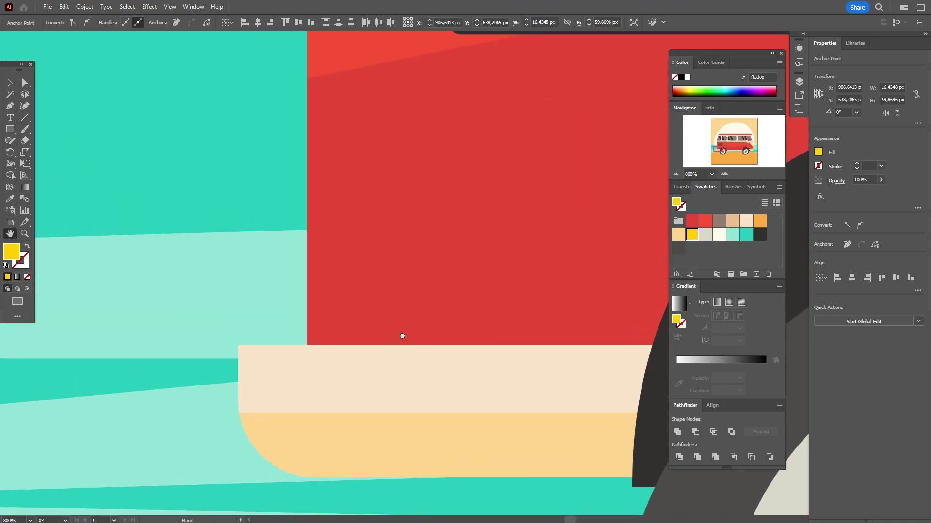
left_click_drag(403, 336, 393, 375)
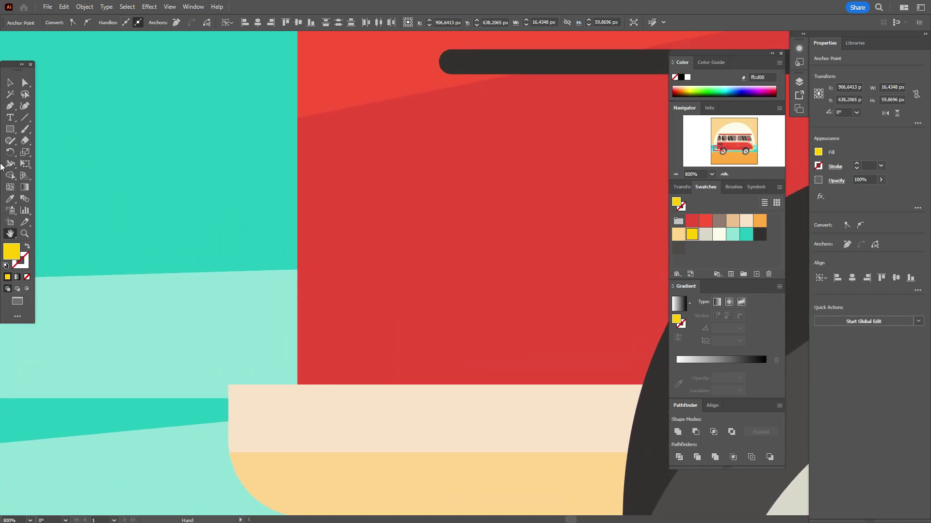
left_click(10, 131)
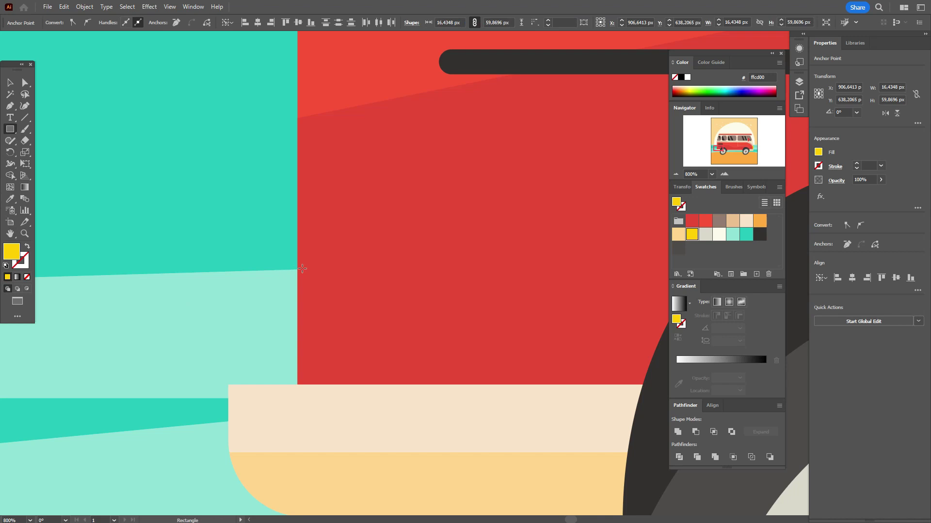
left_click_drag(266, 203, 298, 350)
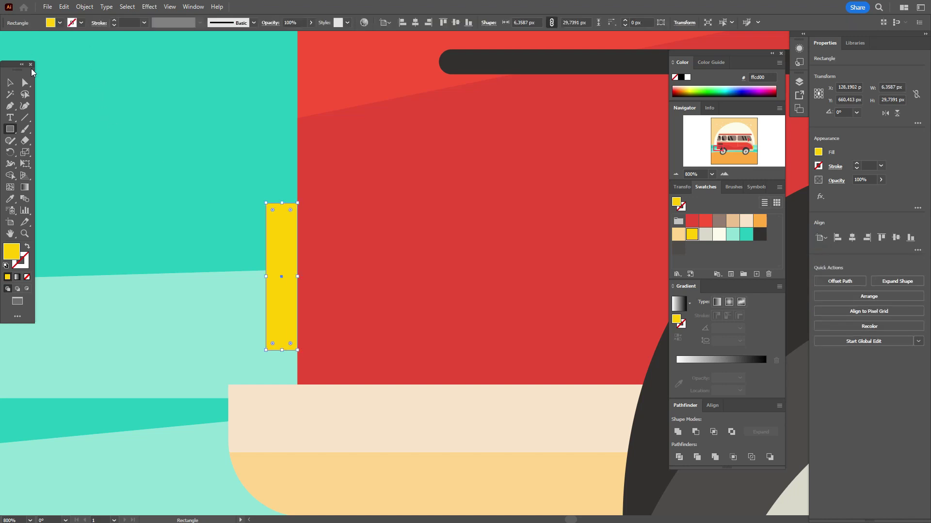
Round the narrow rectangle's two left corners to 4.45 px.
left_click(25, 83)
left_click(266, 203)
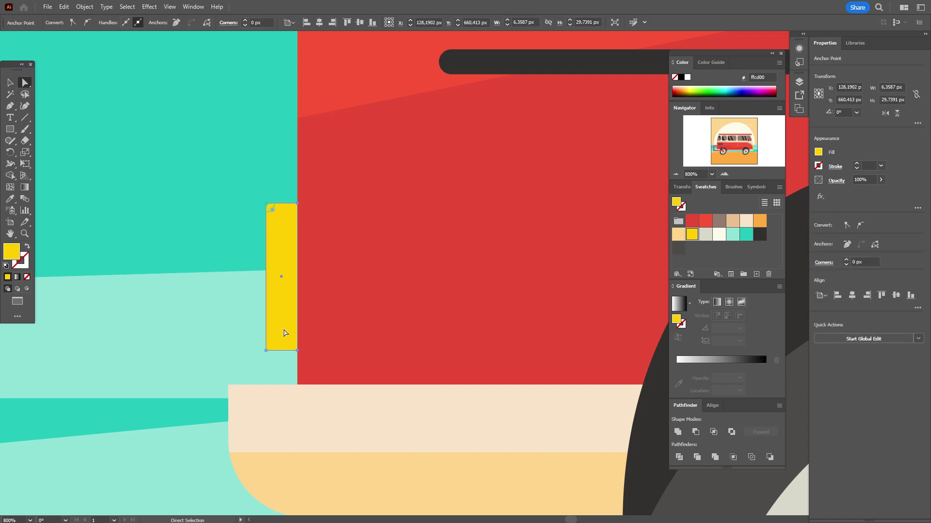
left_click(266, 350, "shift")
left_click_drag(270, 348, 306, 350)
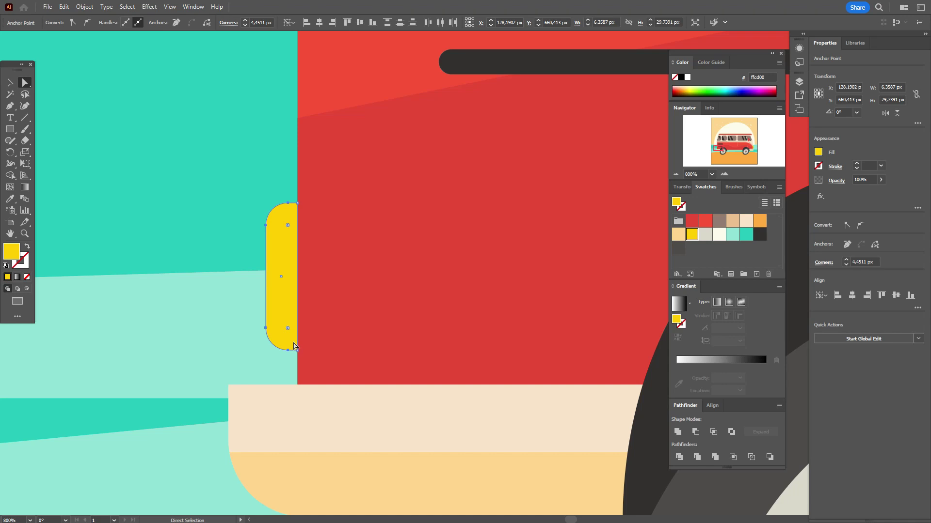
left_click(10, 234)
left_click_drag(506, 239, 278, 309)
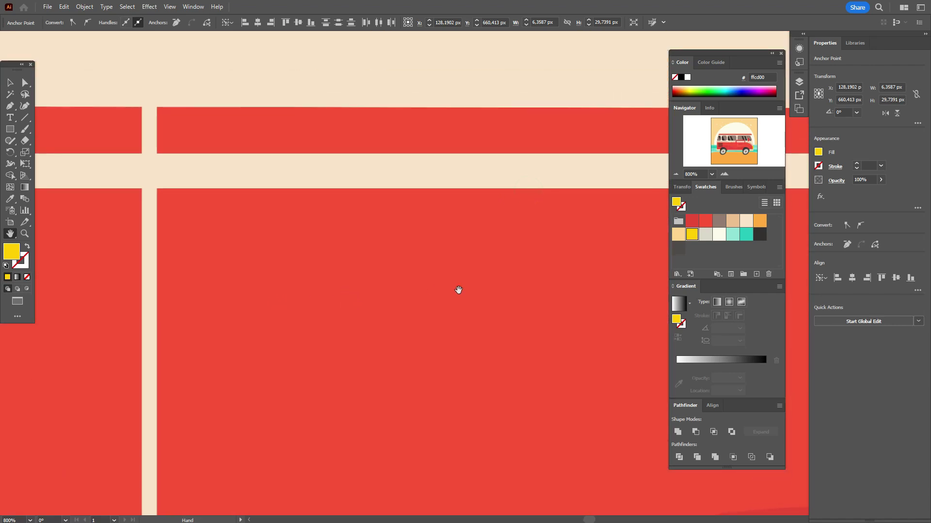
left_click_drag(457, 289, 417, 270)
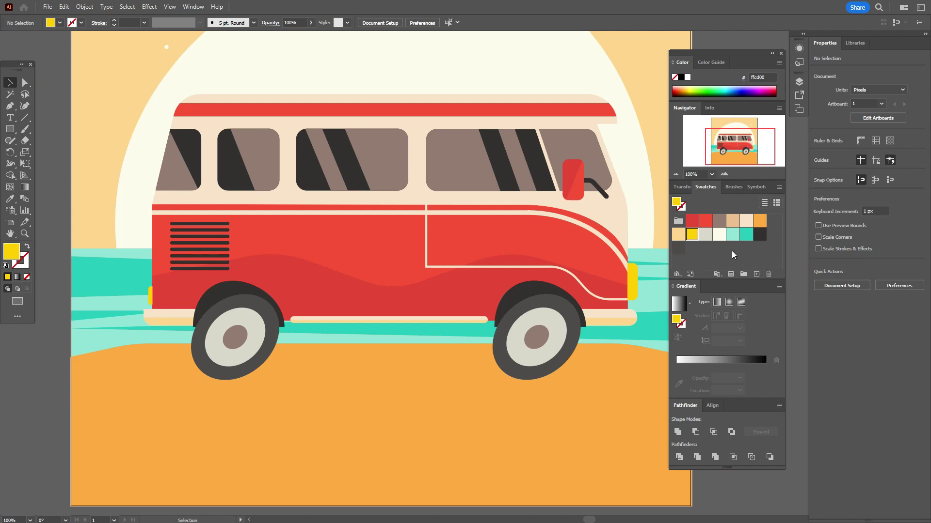
Draw a small beige fae4ca rectangle on the door with 4.3043 px rounded corners.
left_click(746, 221)
key("m")
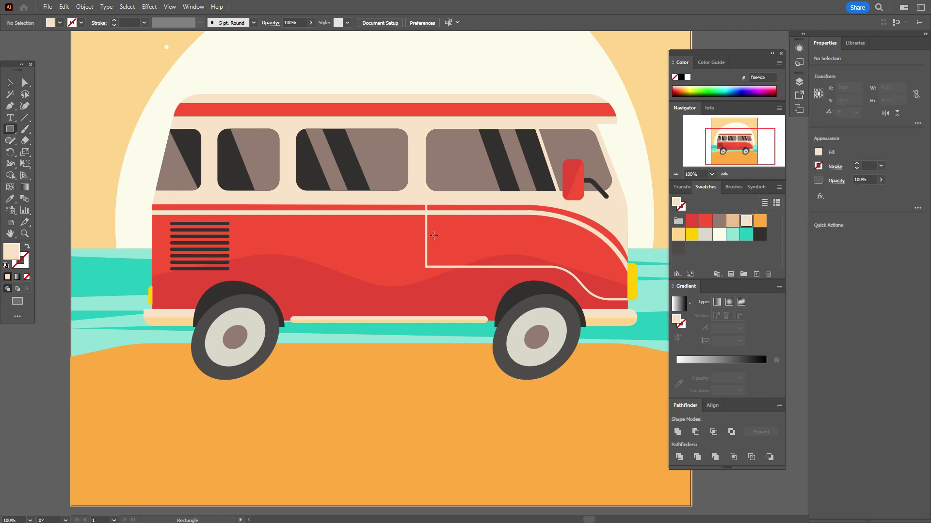
left_click_drag(444, 222, 464, 225)
key("a")
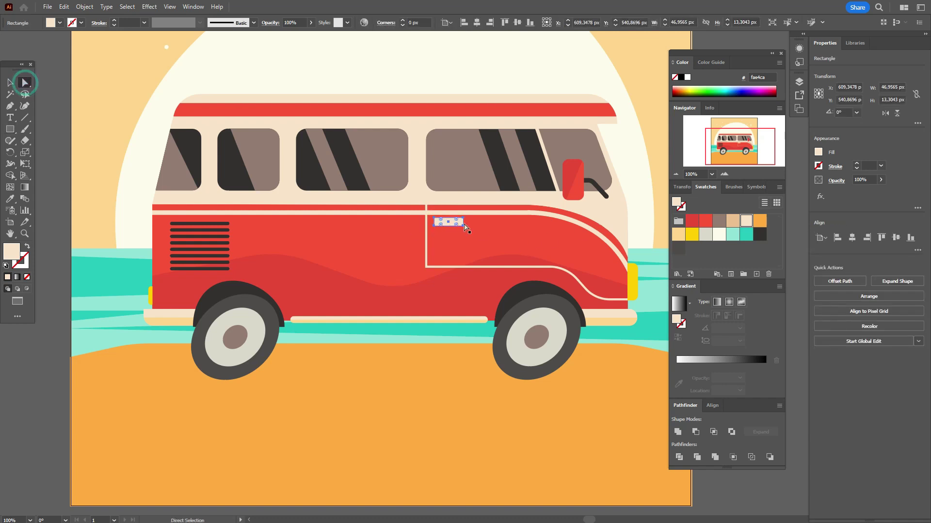
left_click_drag(439, 224, 435, 224)
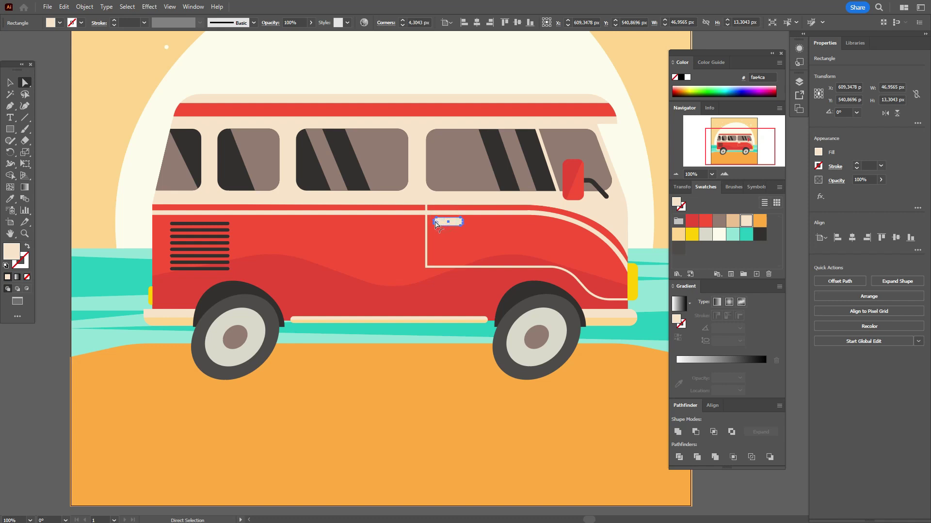
key("ctrl+shift+a")
Draw an overlapping rectangle and Pathfinder Intersect it with the rounded one.
key("m")
left_click_drag(447, 224, 481, 237)
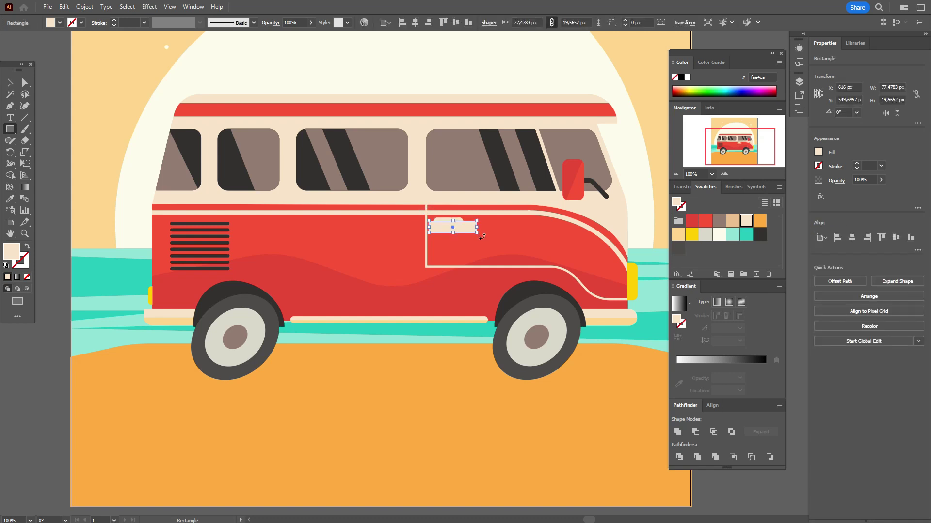
left_click(6, 82)
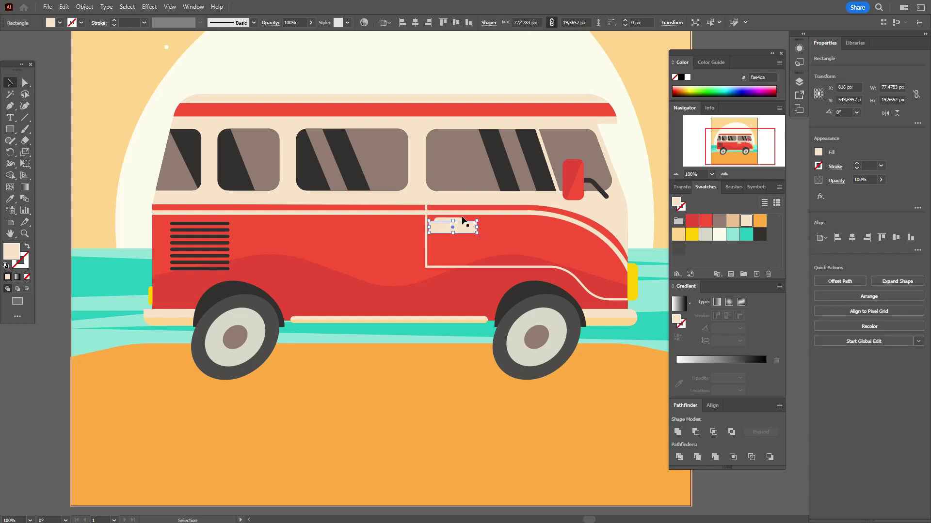
left_click(458, 219)
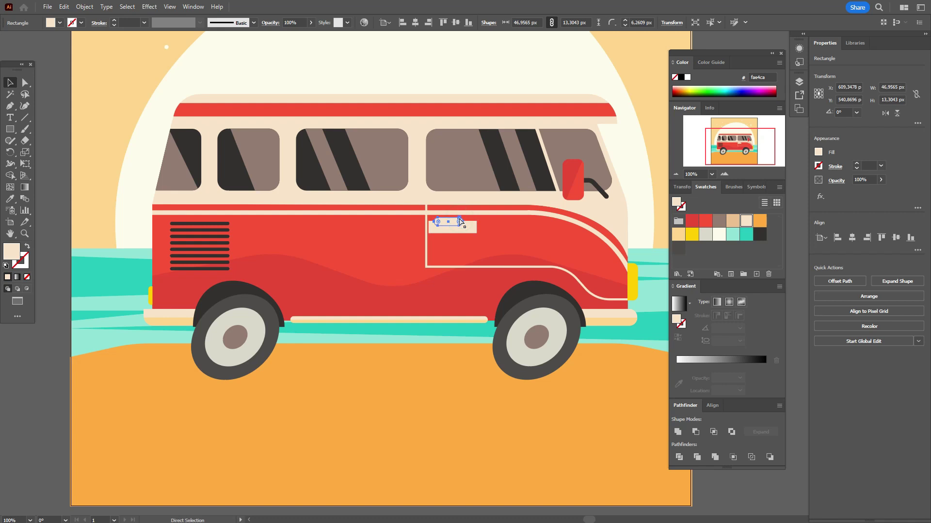
left_click(470, 232, "shift")
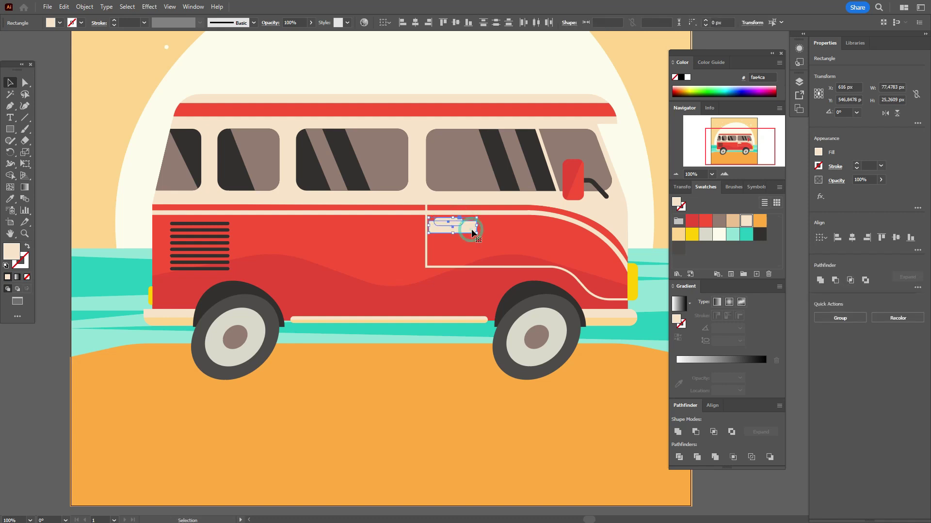
left_click(849, 281)
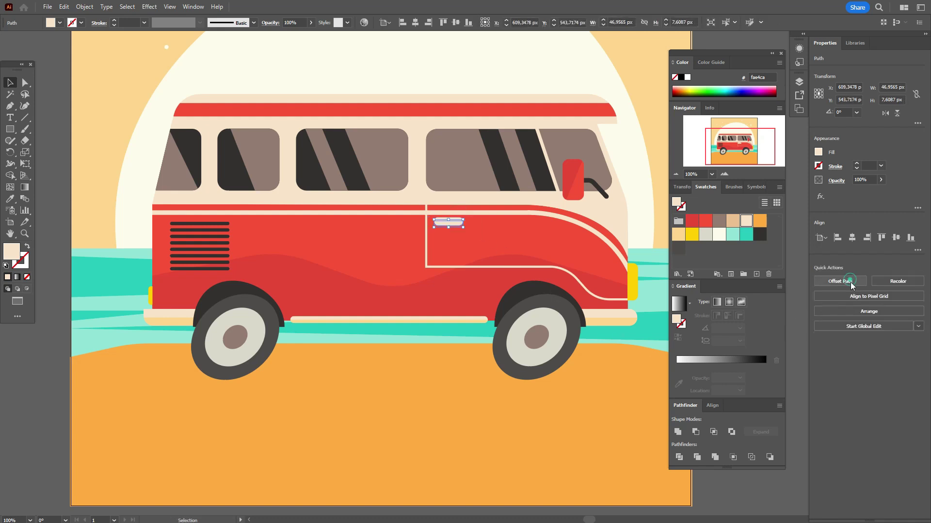
Fill the handle yellow ffd68e and narrow the pill slightly.
left_click(677, 236)
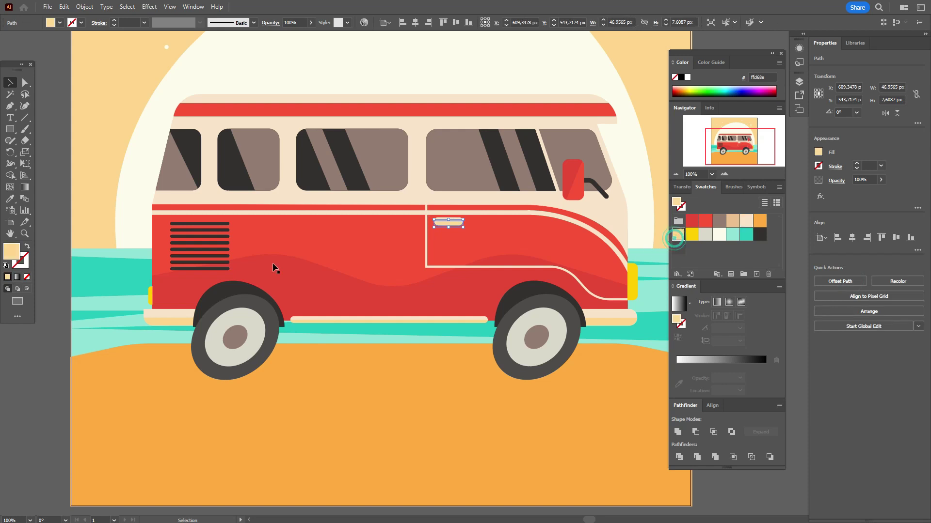
left_click(63, 187)
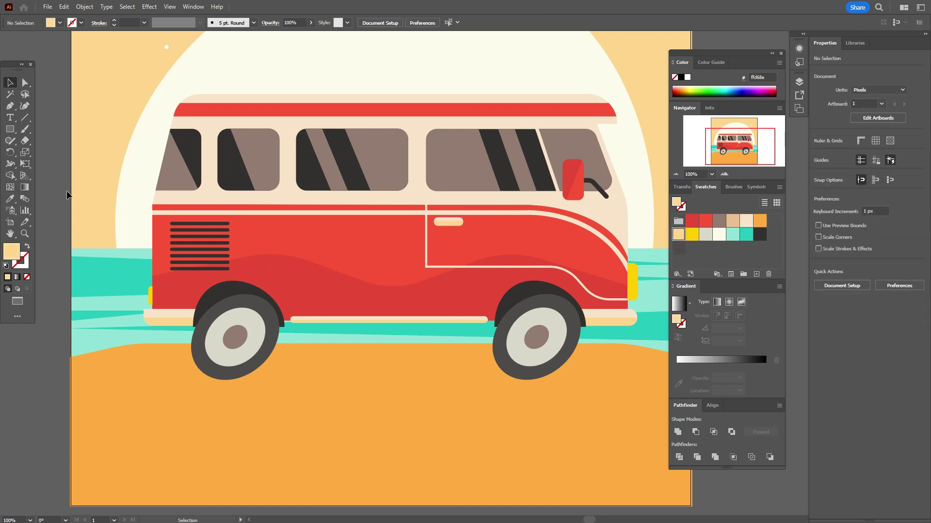
left_click(459, 222)
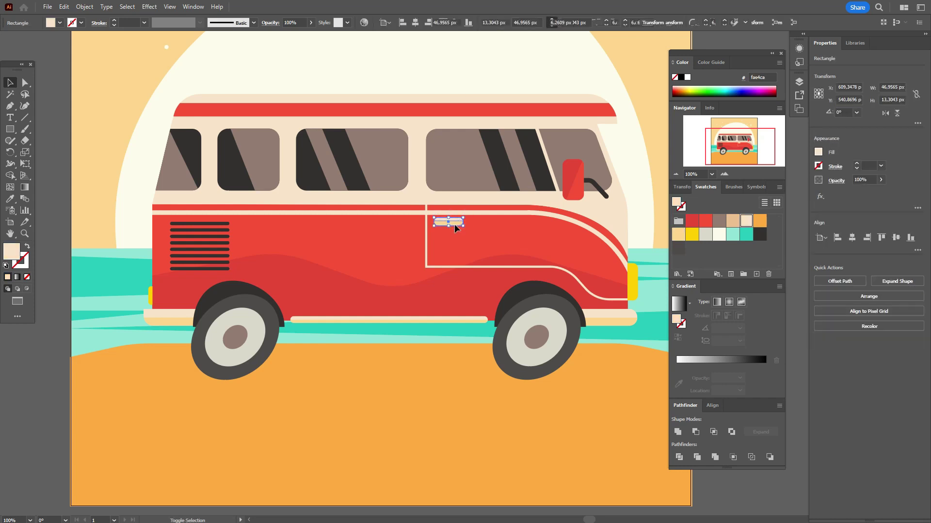
left_click(454, 224, "shift")
left_click_drag(464, 227, 456, 225)
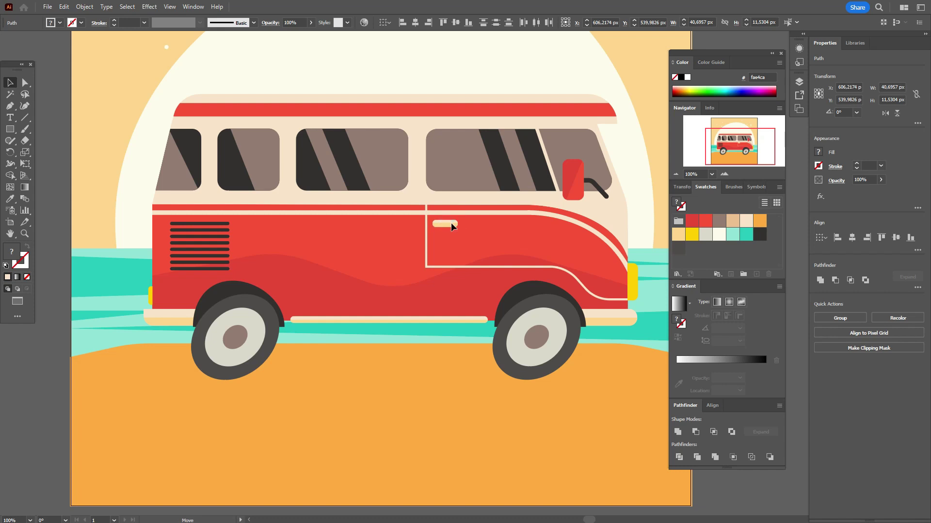
left_click(64, 214)
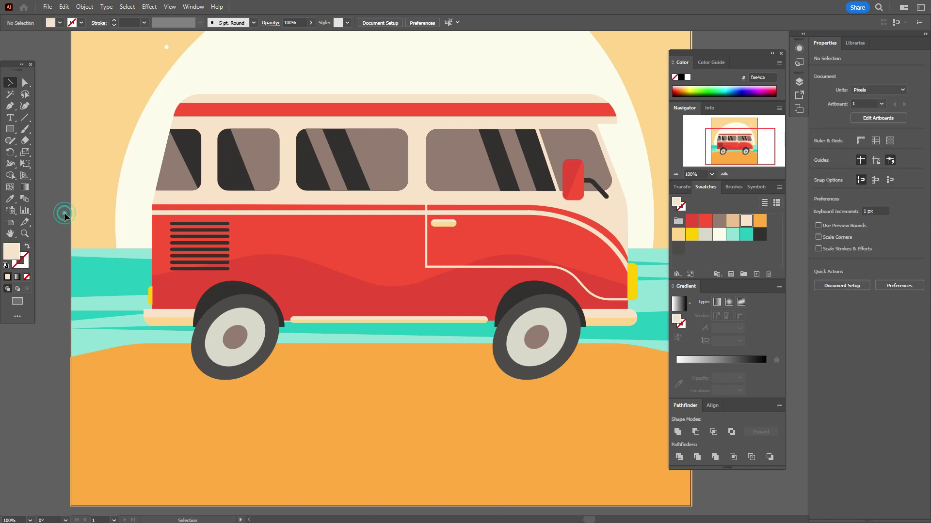
Draw a wide orange ffab40 ellipse beneath the van as a shadow.
left_click(759, 221)
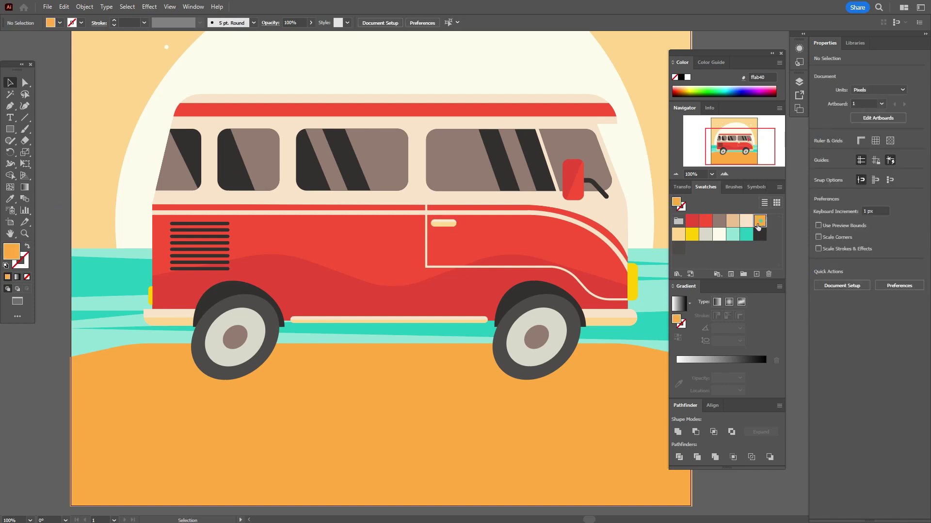
left_click(10, 129)
left_click(56, 138)
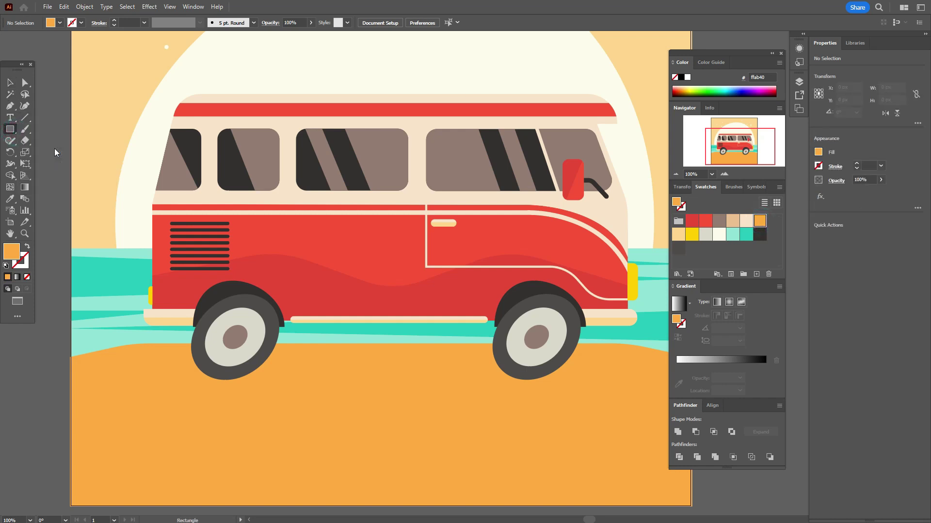
left_click_drag(173, 365, 607, 387)
Set the shadow ellipse's blend mode to Multiply.
key("v")
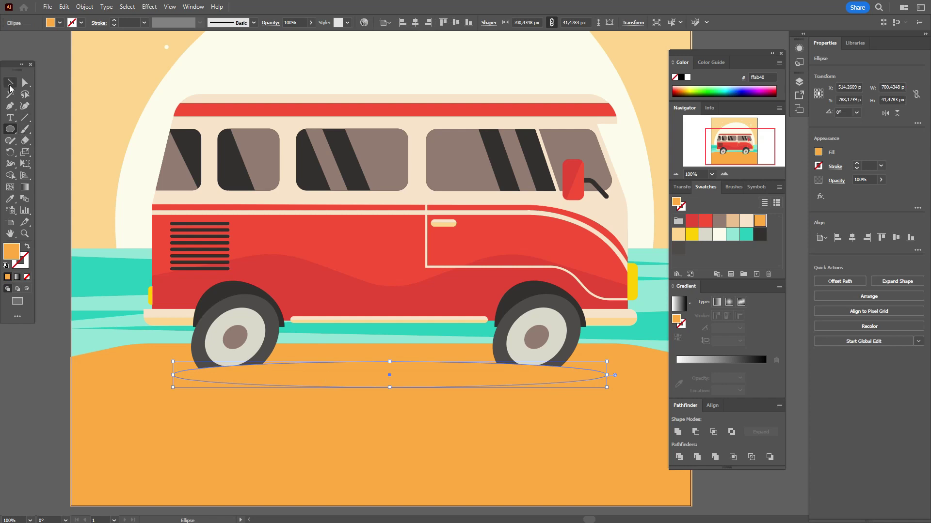
left_click(840, 181)
left_click(760, 197)
left_click(757, 235)
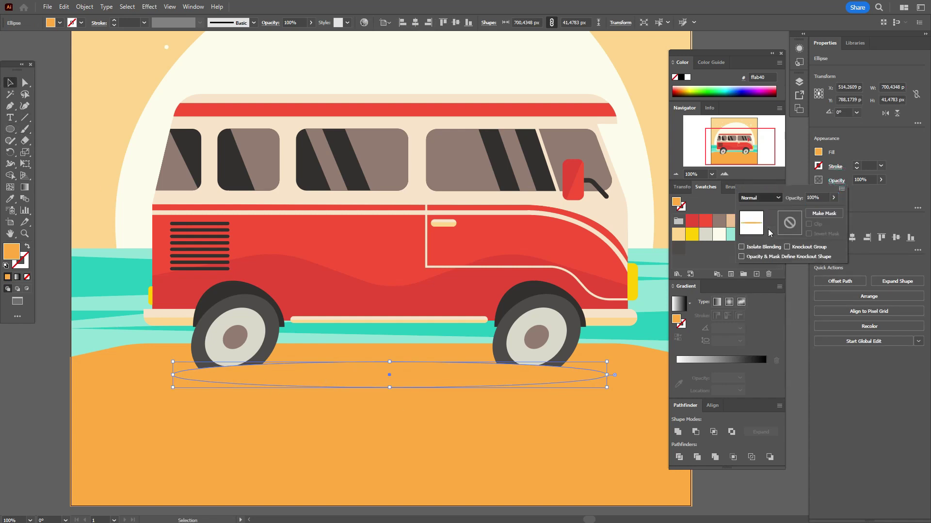
left_click(752, 489)
Bring both wheels in front of the shadow ellipse.
left_click(239, 344)
left_click(536, 320, "shift")
right_click(536, 322)
left_click(672, 275)
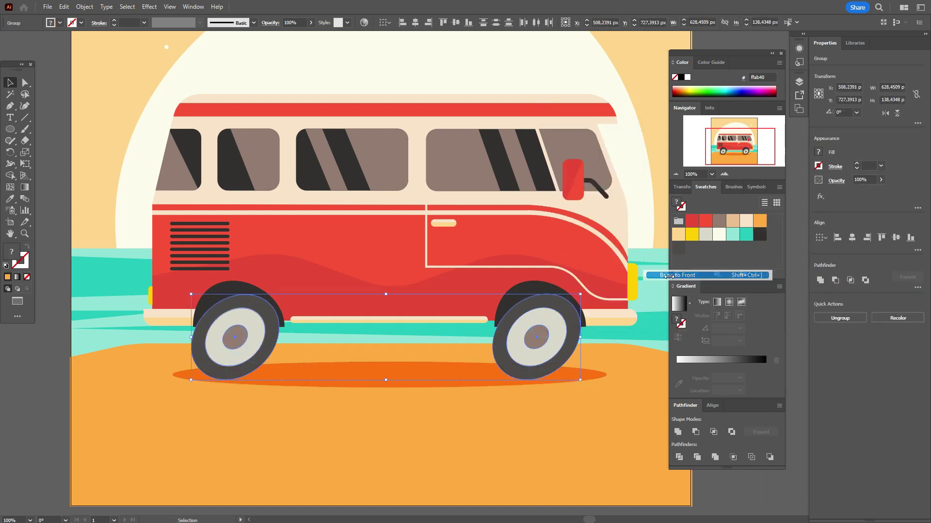
left_click(739, 505)
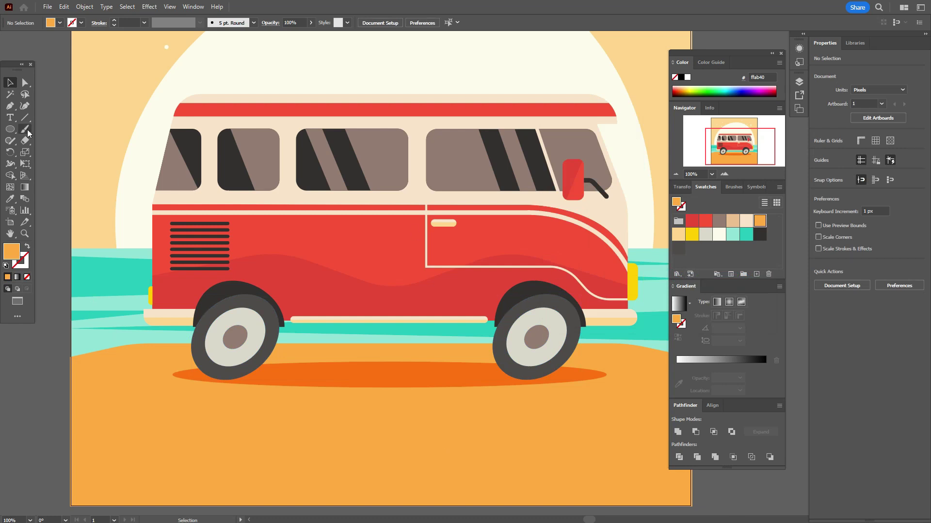
left_click(719, 237)
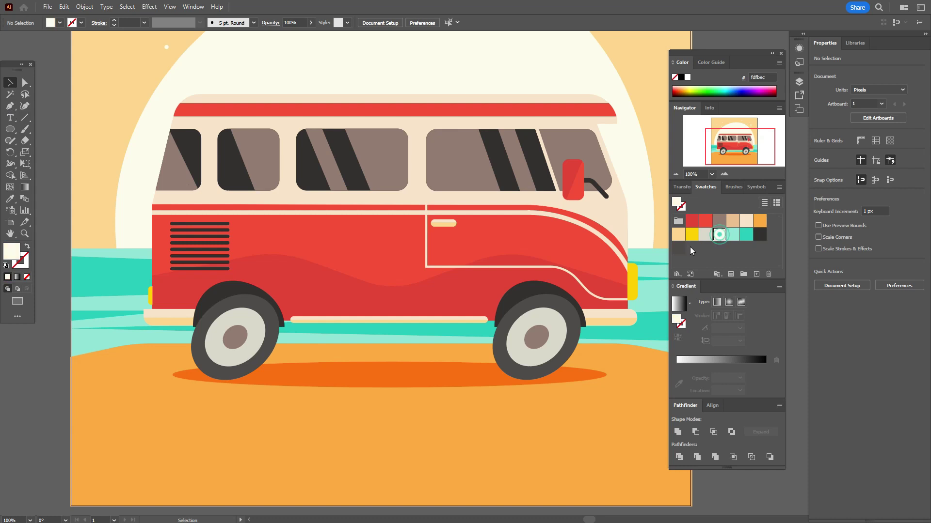
Pen-draw a thin cream ground sliver with two points and a bowed closing edge.
left_click(10, 106)
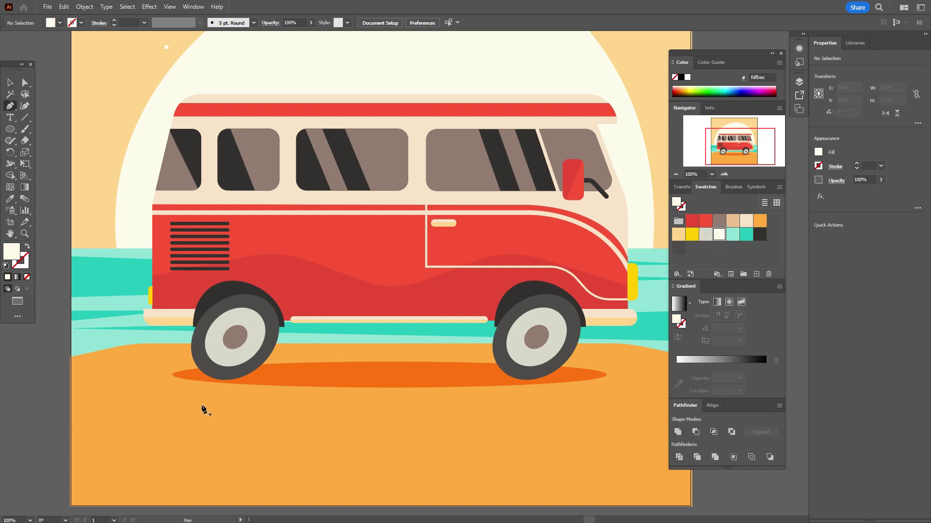
left_click(100, 376)
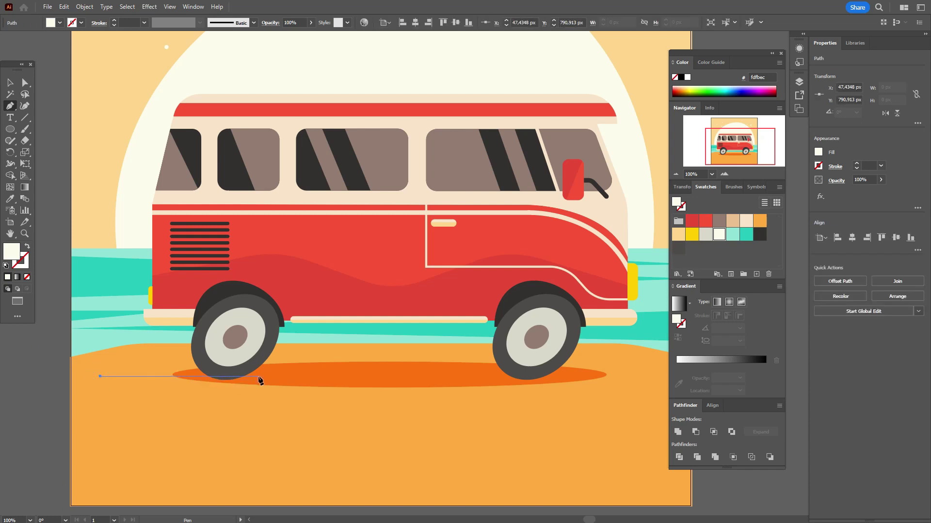
left_click(257, 376)
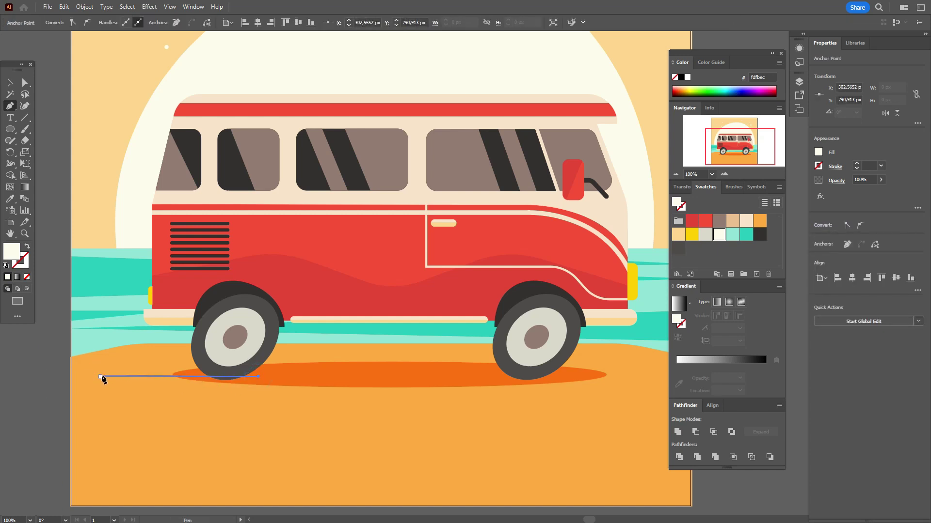
left_click_drag(100, 377, 19, 396)
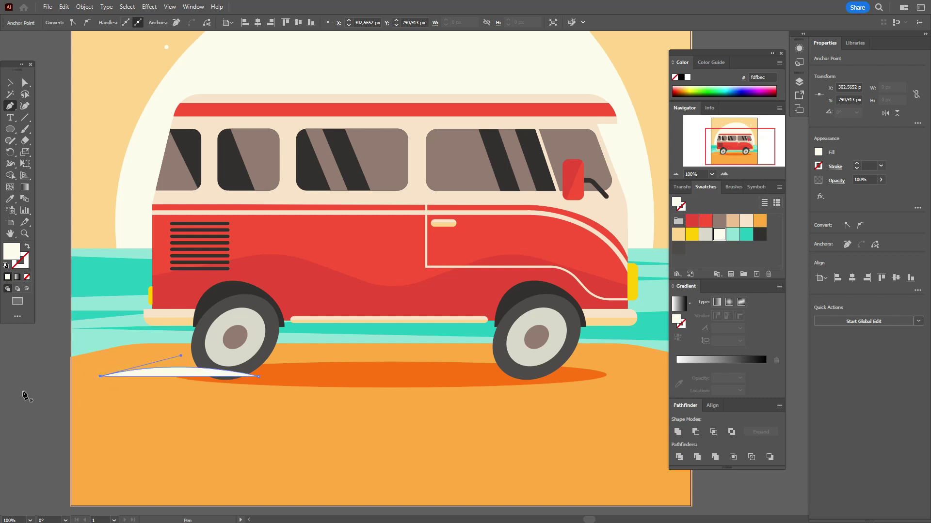
left_click(27, 247)
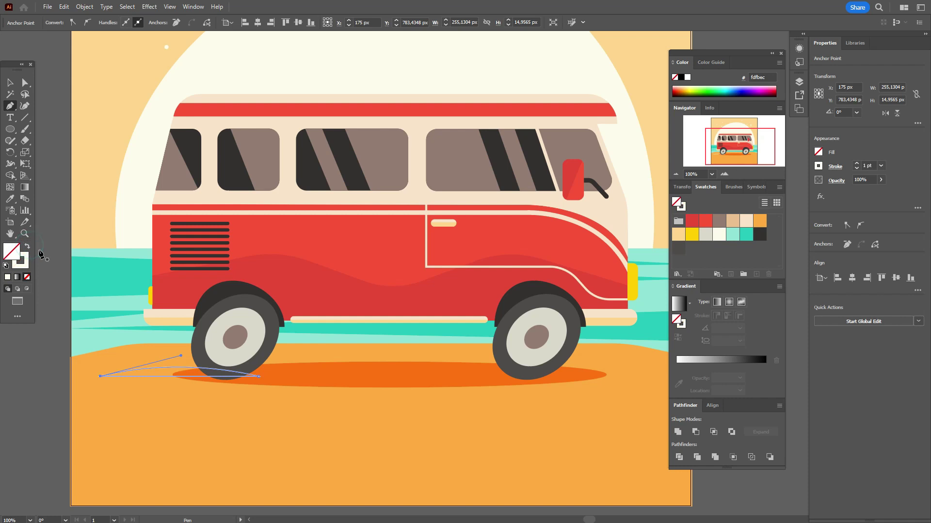
left_click(27, 247)
left_click(10, 83)
left_click(51, 132)
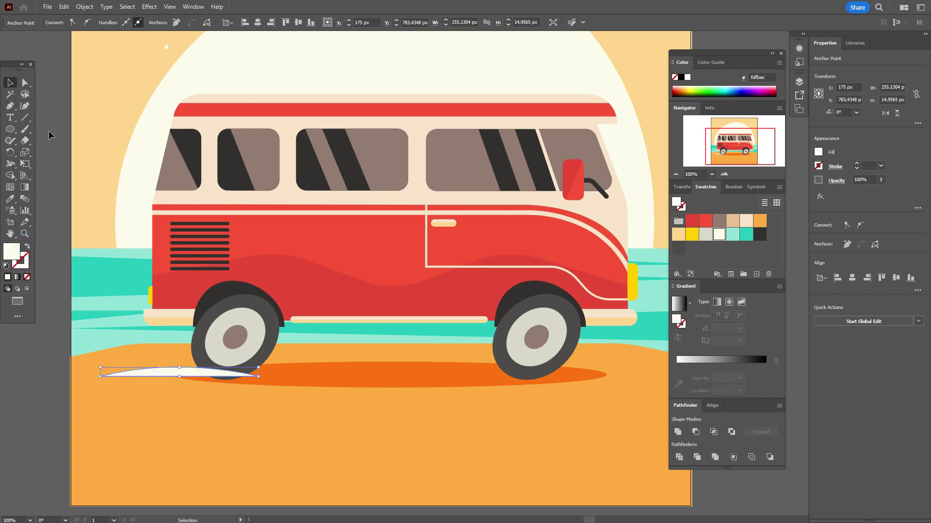
left_click(9, 130)
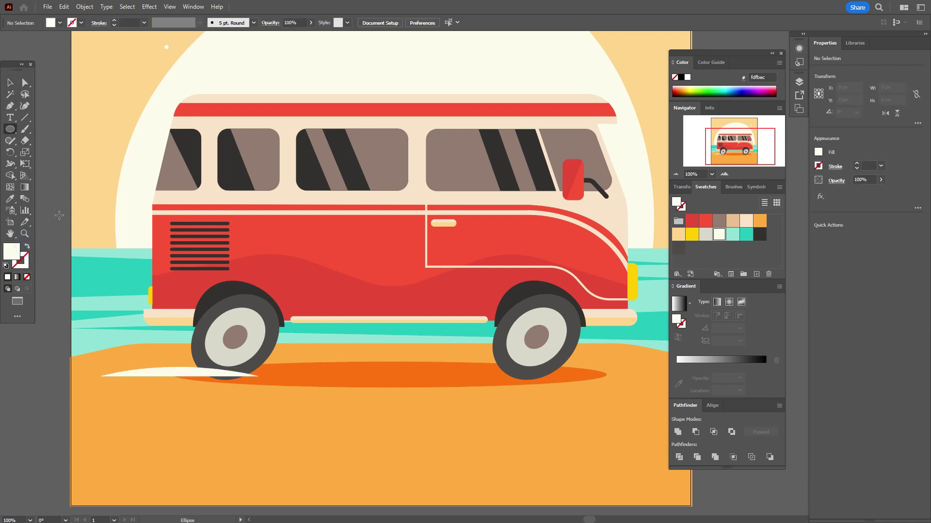
Draw a tall cream ellipse behind the rear wheel, tilted and resized onto the sliver.
left_click_drag(125, 340, 130, 392)
left_click(10, 85)
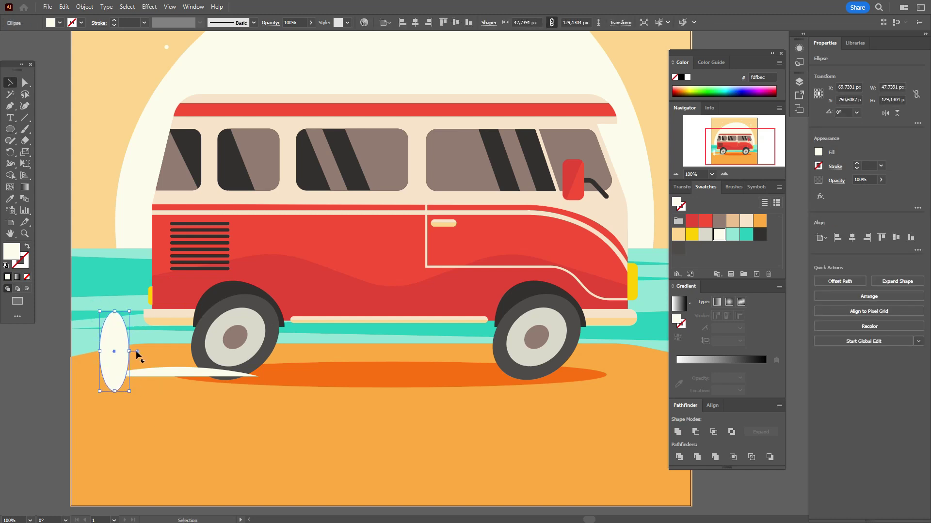
left_click_drag(134, 355, 150, 369)
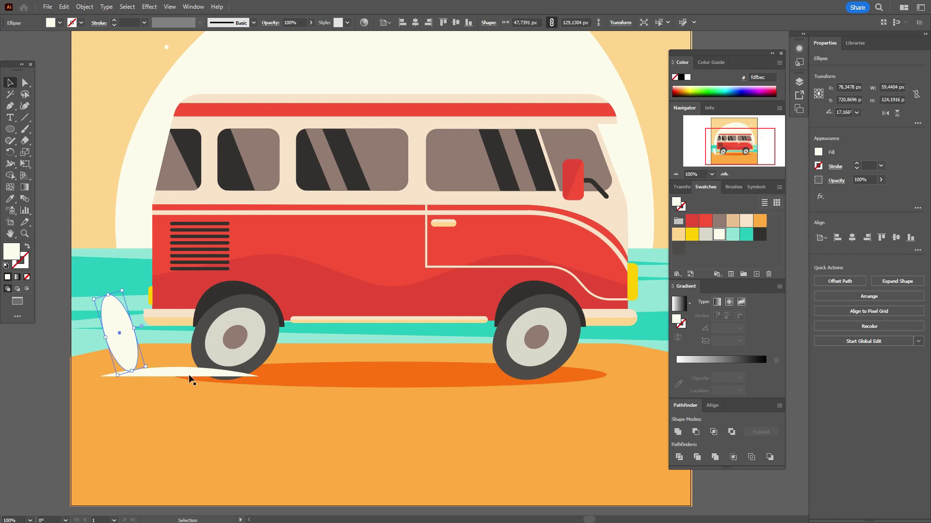
left_click_drag(121, 333, 123, 338)
left_click_drag(108, 299, 198, 364)
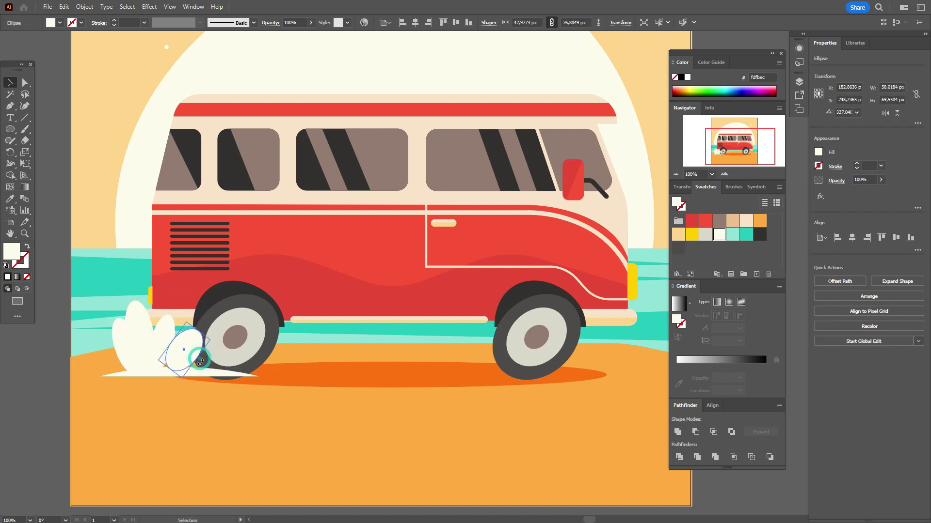
Reshape the lobes' anchor points into pointed leaf shapes.
left_click(25, 82)
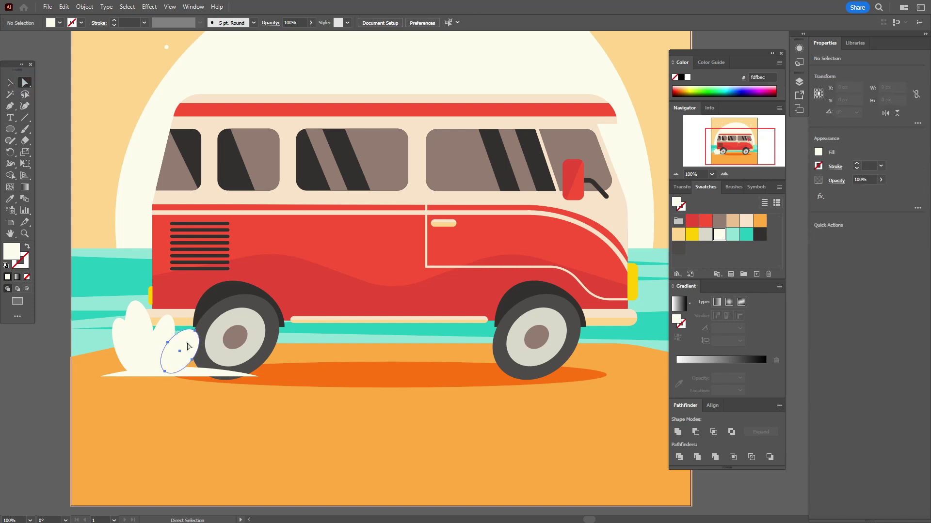
left_click_drag(196, 334, 210, 335)
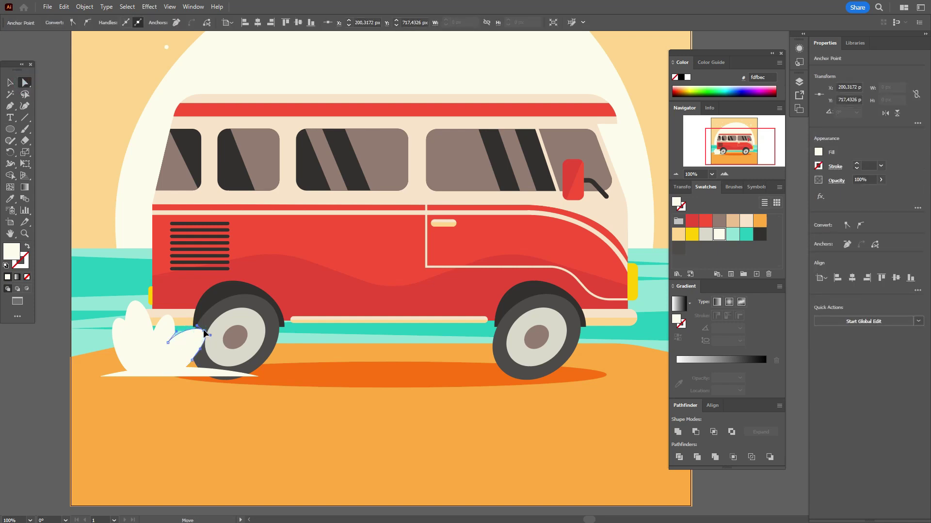
left_click(123, 331)
left_click_drag(116, 319, 102, 321)
left_click_drag(117, 353, 112, 353)
Select all four cream lobes together with the ground sliver.
left_click(9, 85)
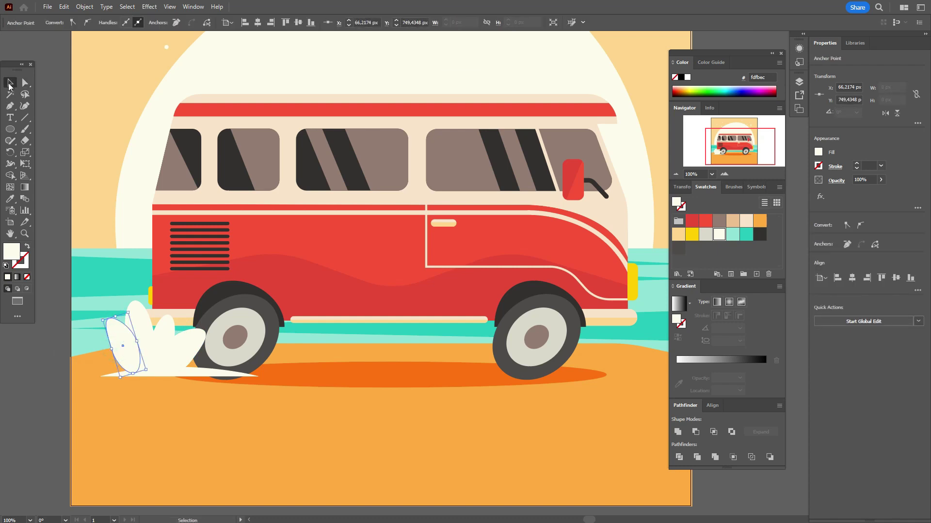
left_click(42, 117)
left_click(120, 356)
left_click(141, 325, "shift")
left_click(162, 340, "shift")
left_click(193, 342, "shift")
left_click(209, 372, "shift")
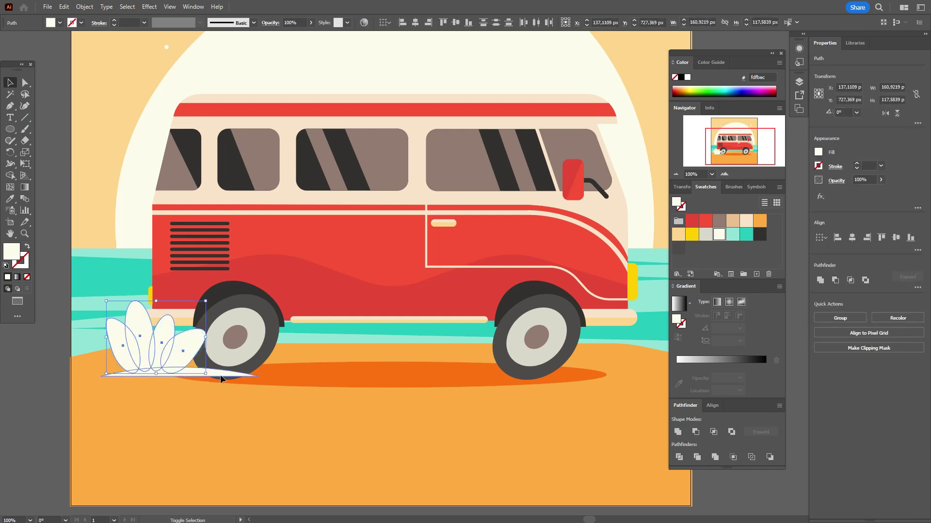
Unite the cream lobes and sliver, then unite a small base ellipse into the puff.
left_click(818, 281)
key("l")
left_click_drag(133, 360, 168, 374)
key("v")
left_click(193, 351, "shift")
left_click(818, 281)
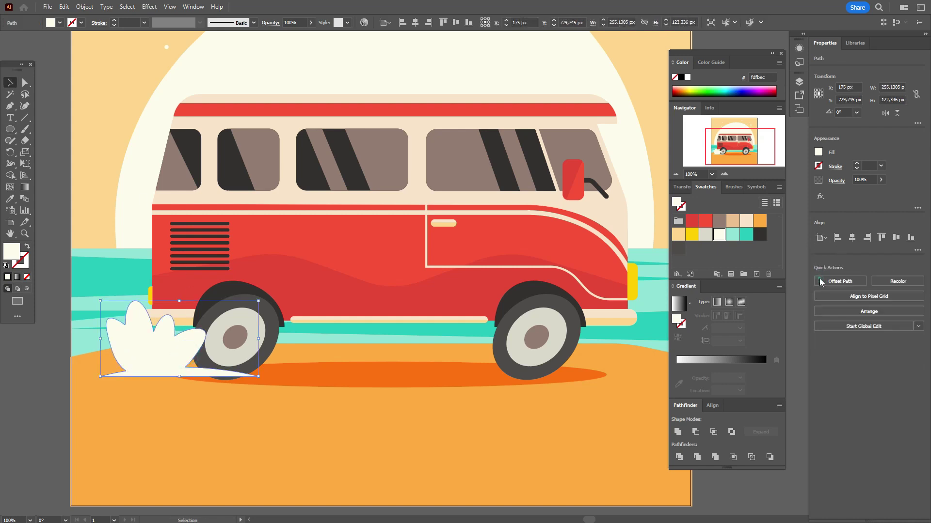
Set the dust puff's opacity to 40% and shift it slightly left and down.
left_click(859, 180)
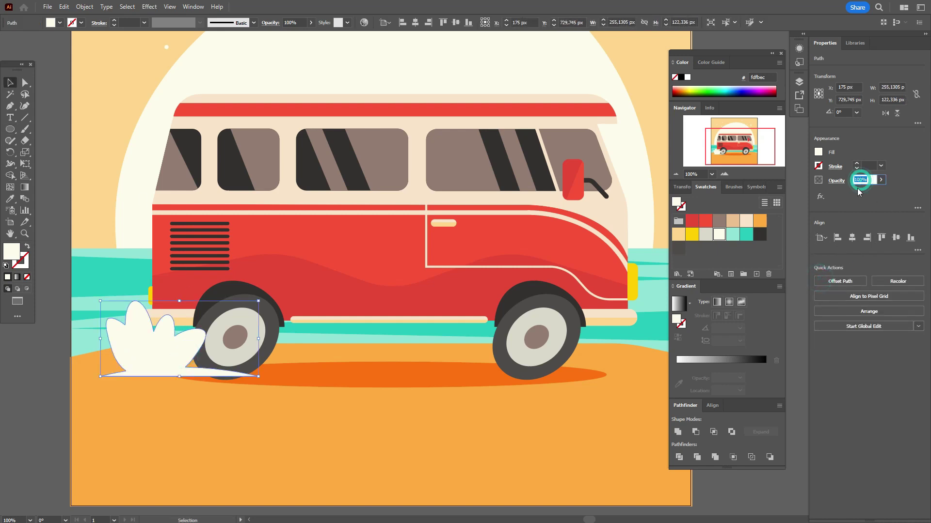
type("40")
key("Return")
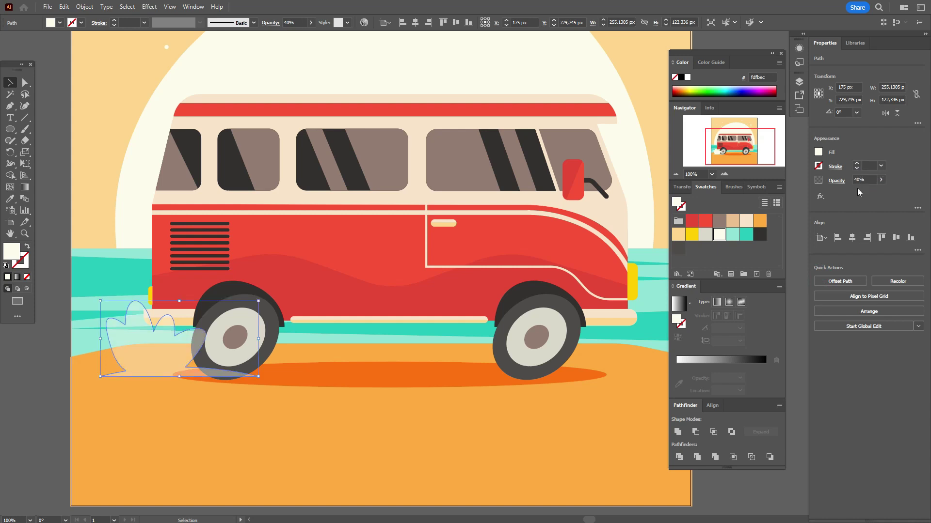
left_click(50, 274)
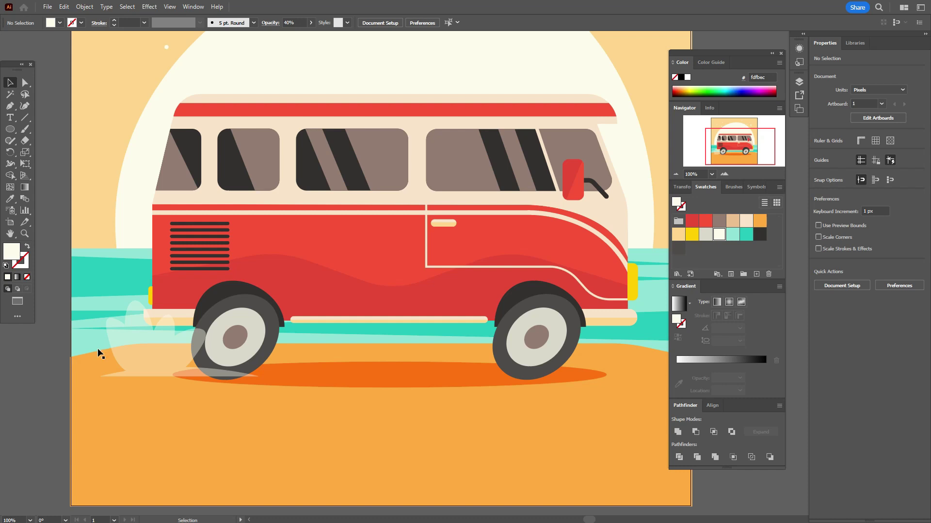
left_click_drag(183, 359, 176, 362)
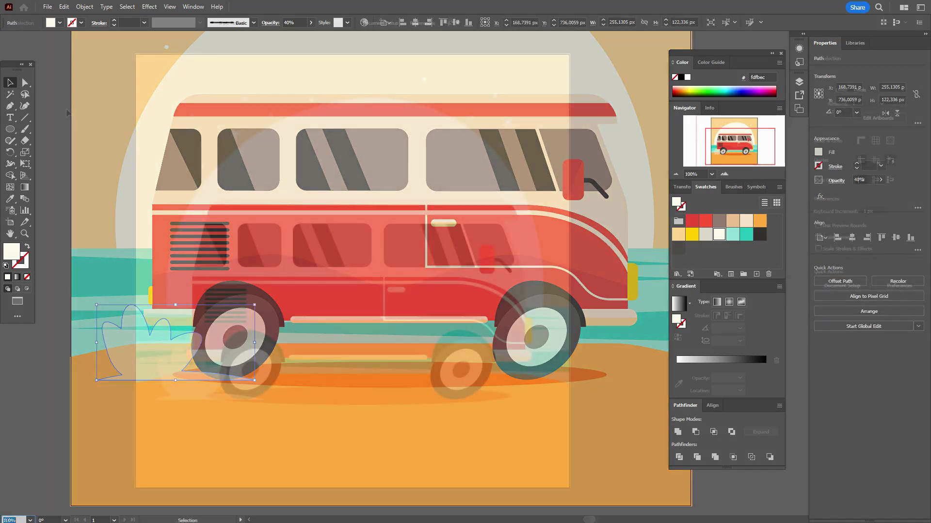